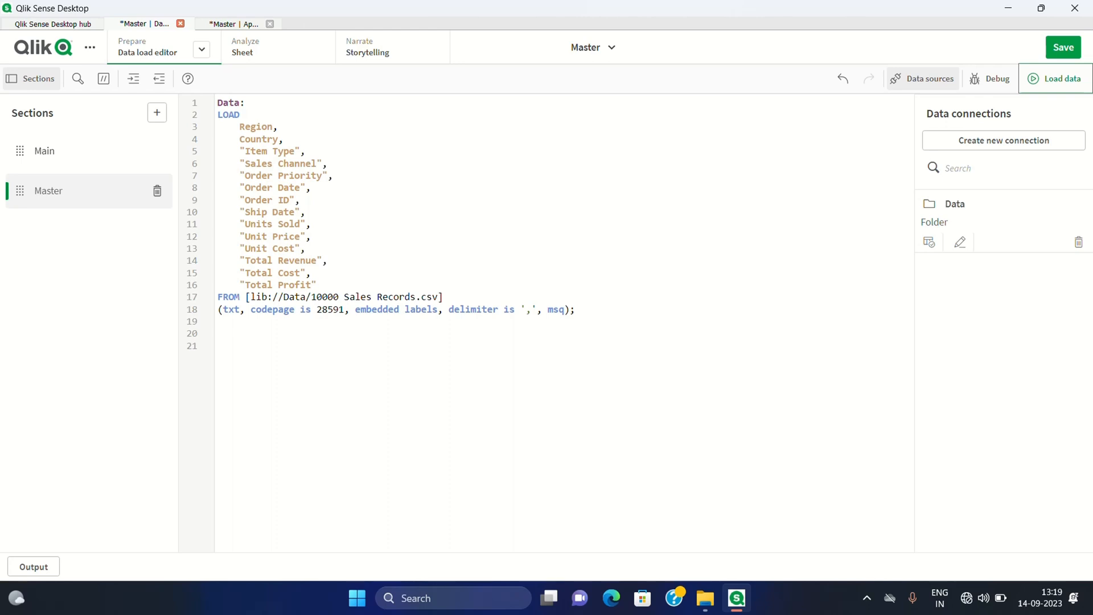
# Step: Examine the 10000 Sales Records file in the Data folder and the Qlik Sense load script that reads it
pyautogui.click(705, 598)
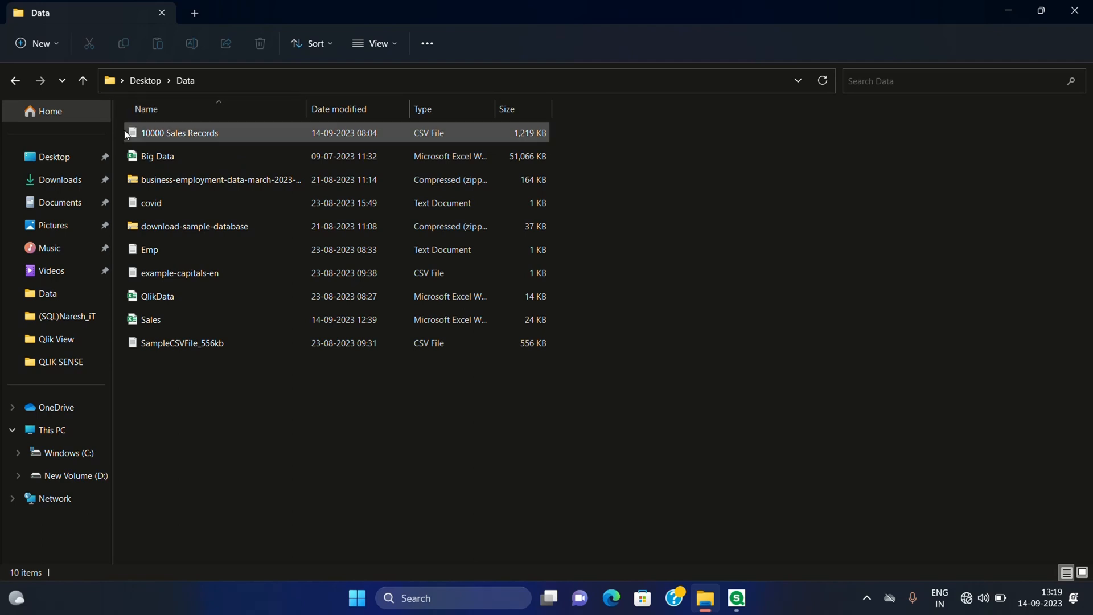
pyautogui.click(737, 598)
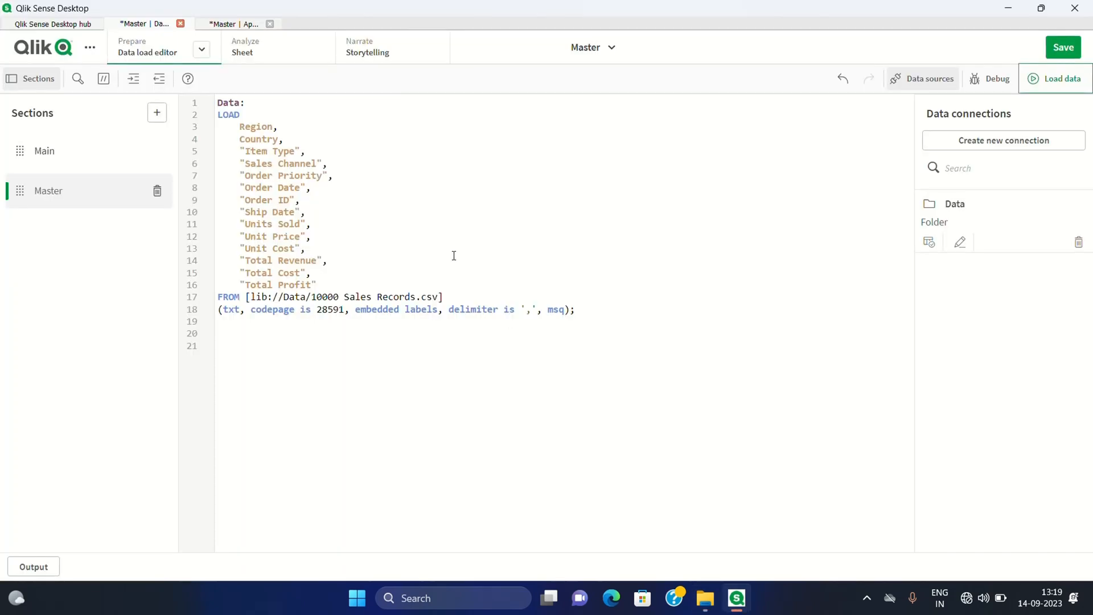
pyautogui.click(583, 310)
pyautogui.hotkey('ctrl', 'a')
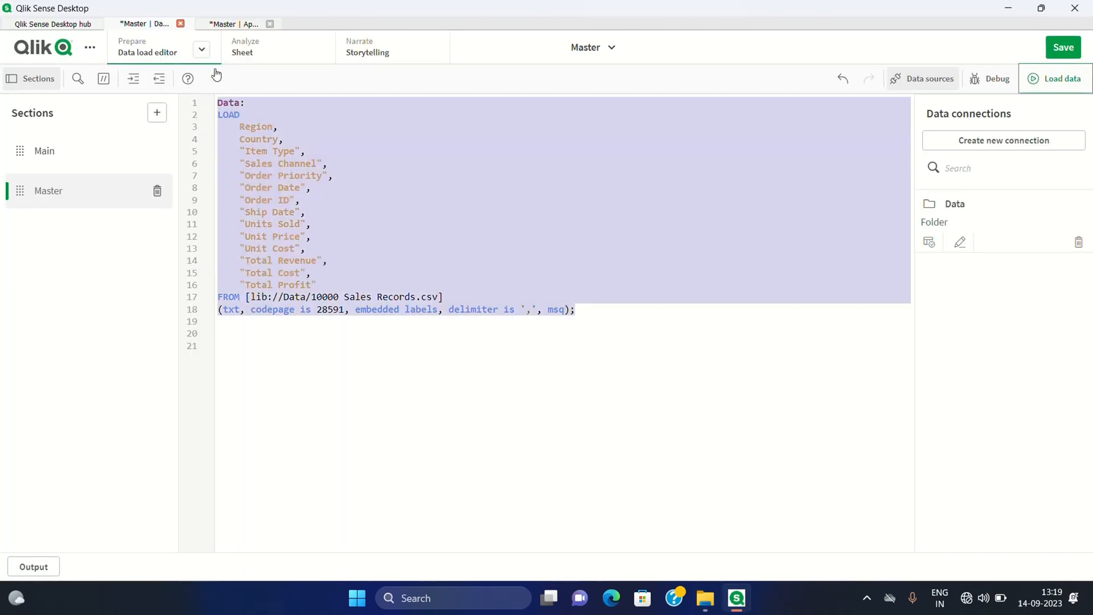
pyautogui.click(294, 332)
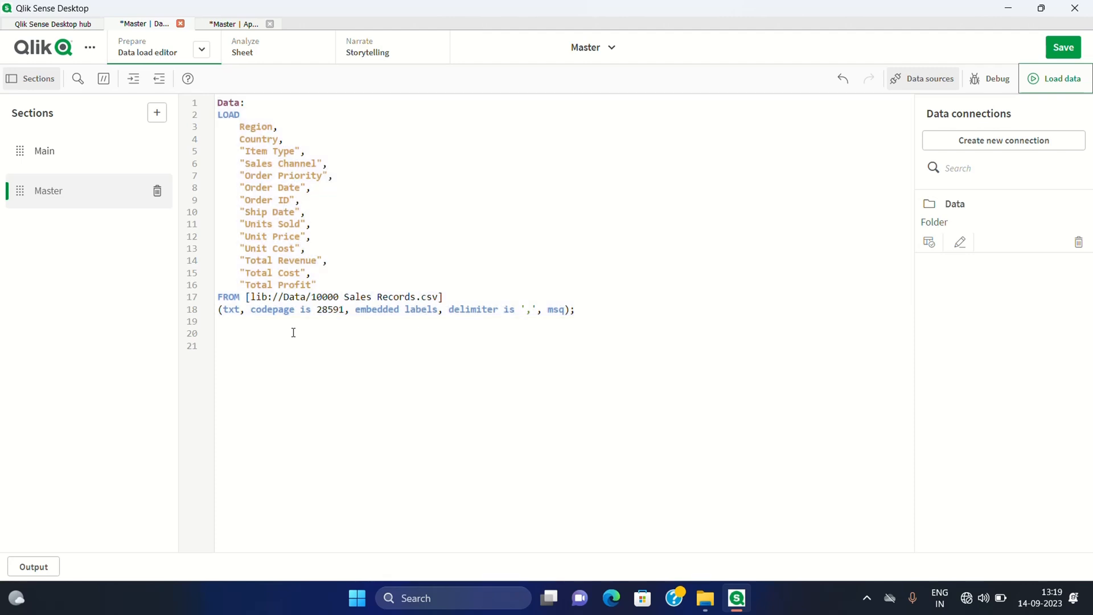
pyautogui.click(216, 104)
# Step: Run the Master section's load script to load the 10000 Sales Records data, then review the script
pyautogui.click(1053, 94)
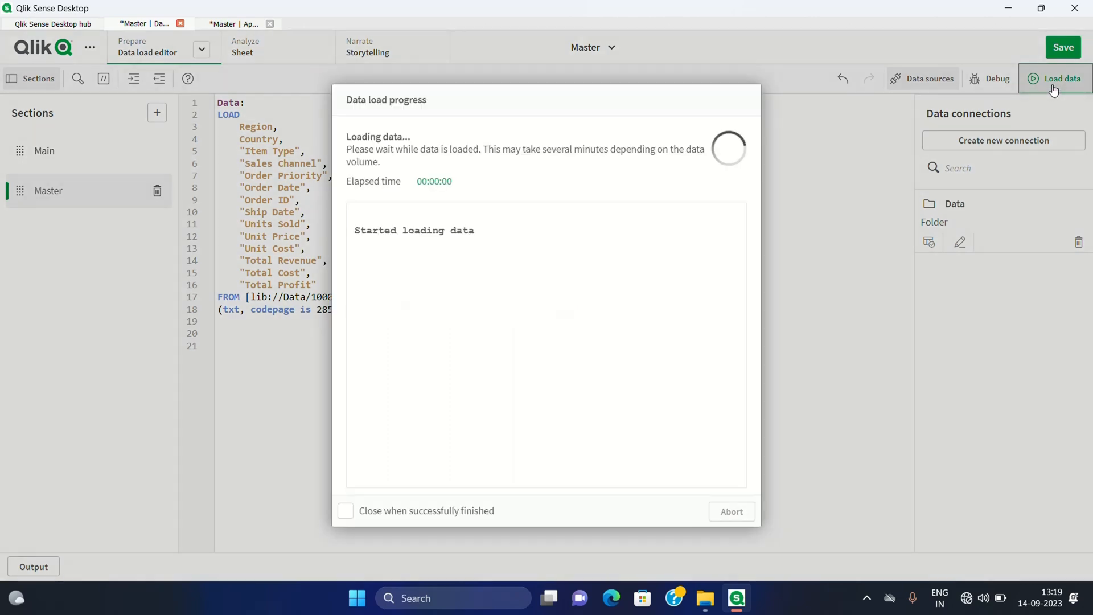
pyautogui.click(731, 512)
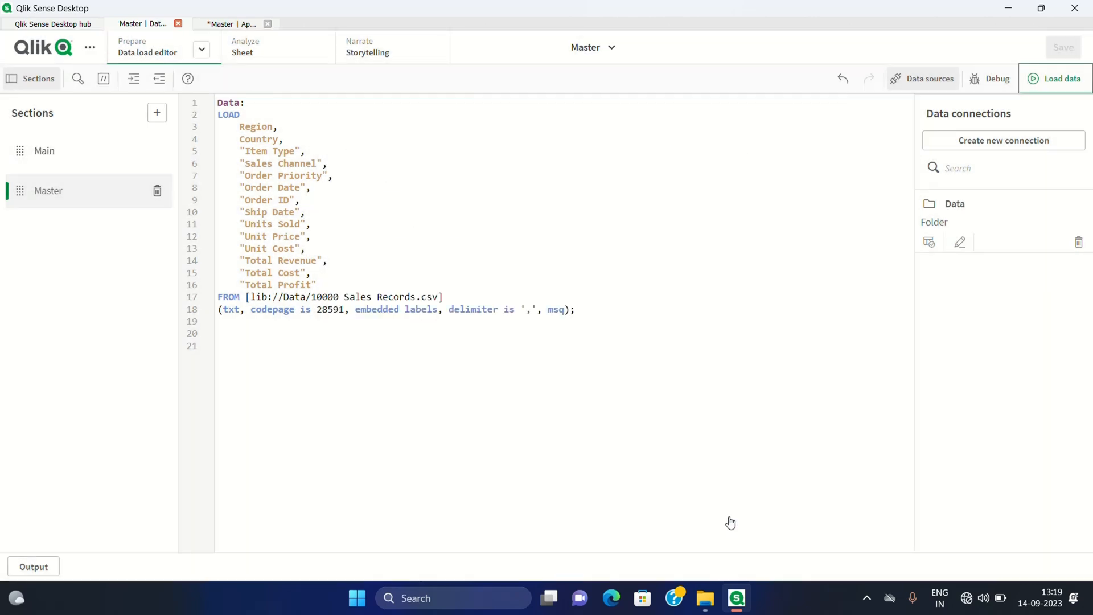
pyautogui.moveTo(581, 315); pyautogui.dragTo(221, 97)
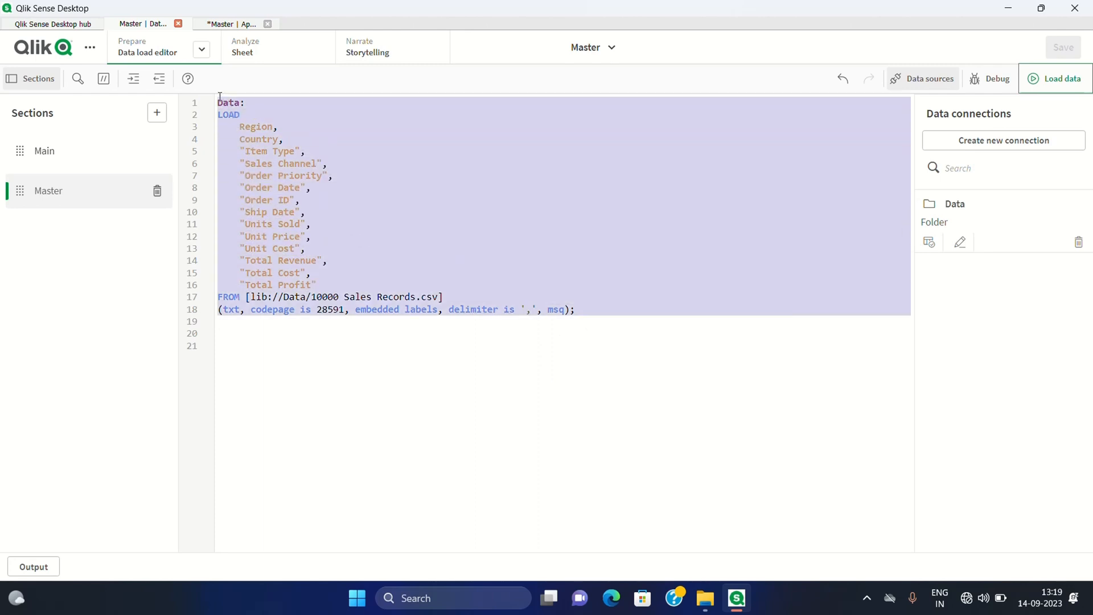
pyautogui.click(337, 391)
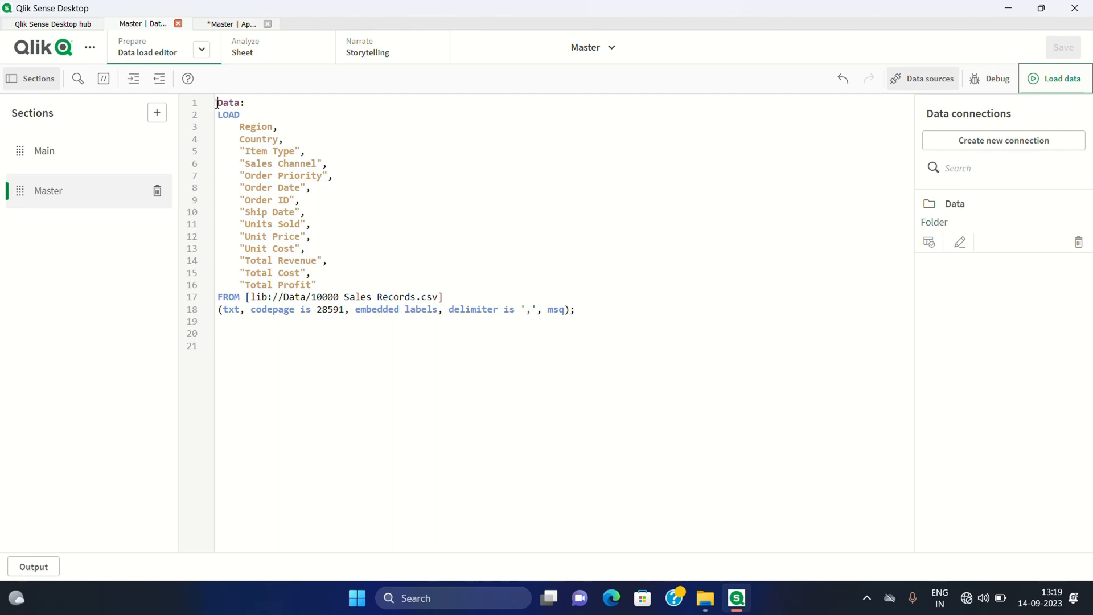
pyautogui.moveTo(217, 103); pyautogui.dragTo(624, 349)
pyautogui.click(516, 382)
# Step: Open the sheet for editing and search the table's available dimension fields for Year
pyautogui.click(260, 52)
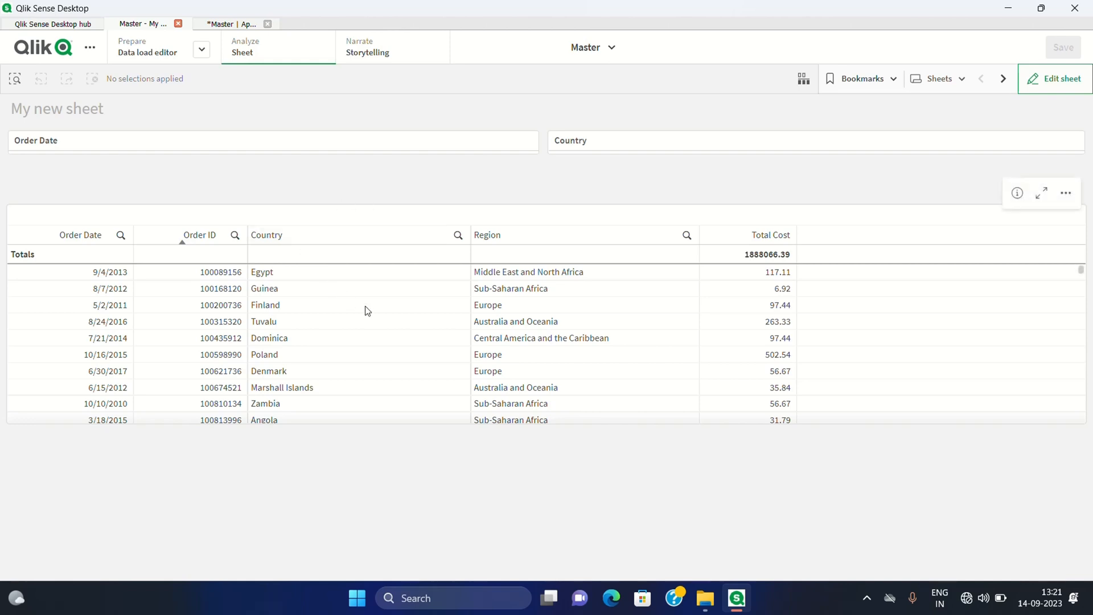
pyautogui.click(1062, 84)
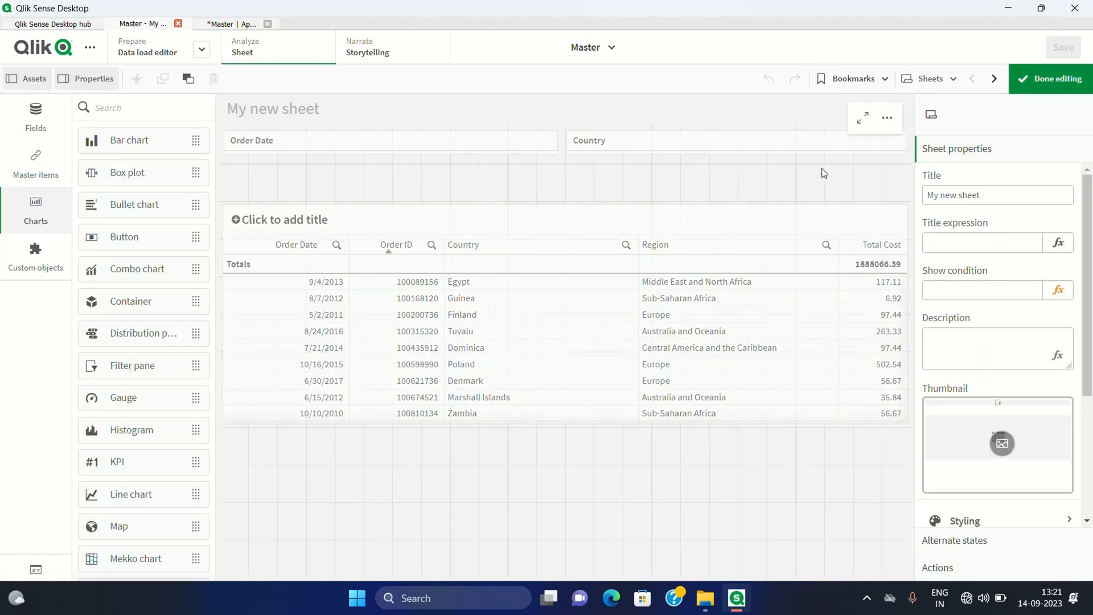
pyautogui.click(740, 264)
pyautogui.click(968, 155)
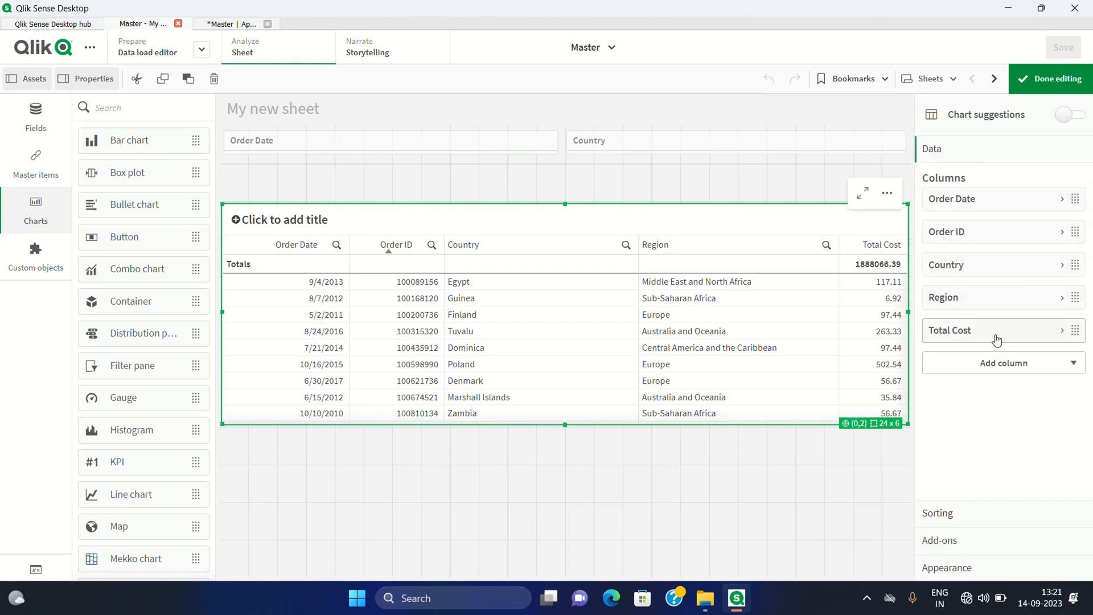
pyautogui.click(999, 368)
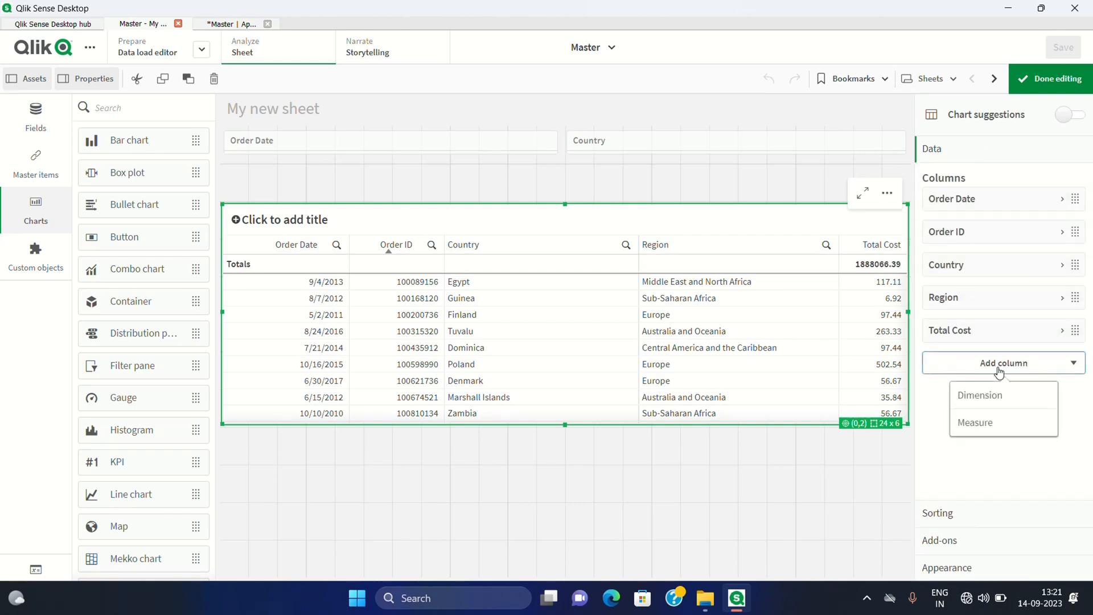
pyautogui.click(996, 404)
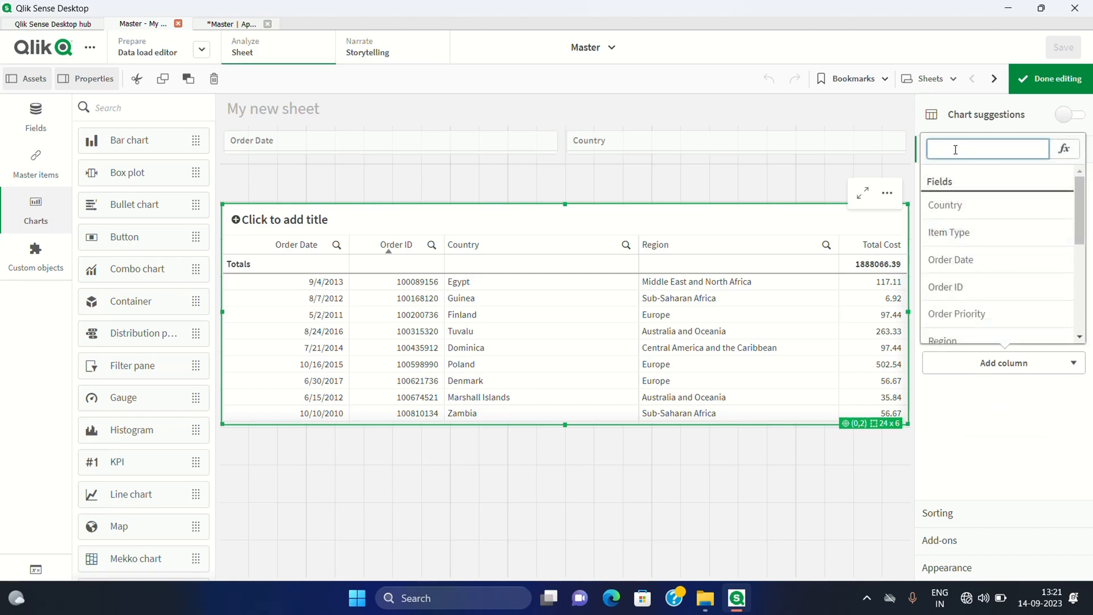
pyautogui.write('year')
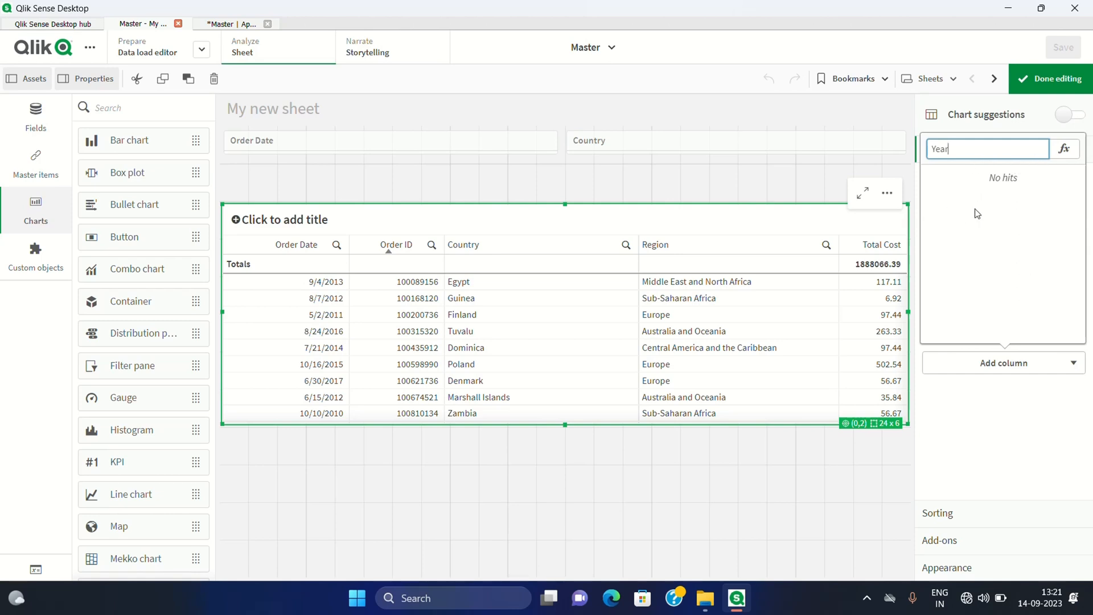
# Step: Search the table's dimension fields for Month, then leave sheet editing without adding a column
pyautogui.press('BackSpace')
pyautogui.press('BackSpace')
pyautogui.press('BackSpace')
pyautogui.press('BackSpace')
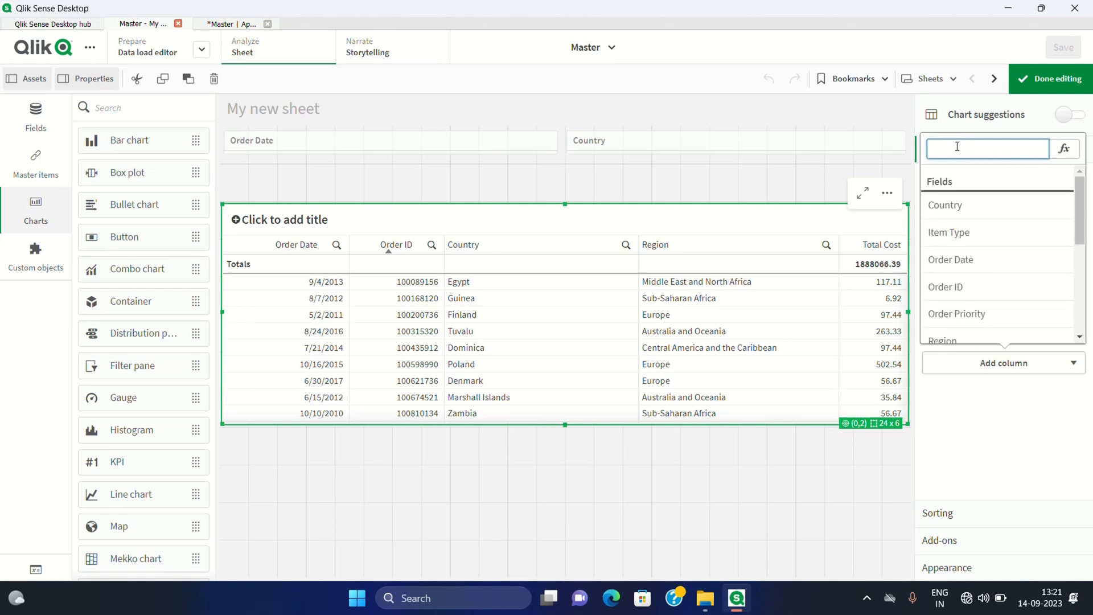
pyautogui.write('Month')
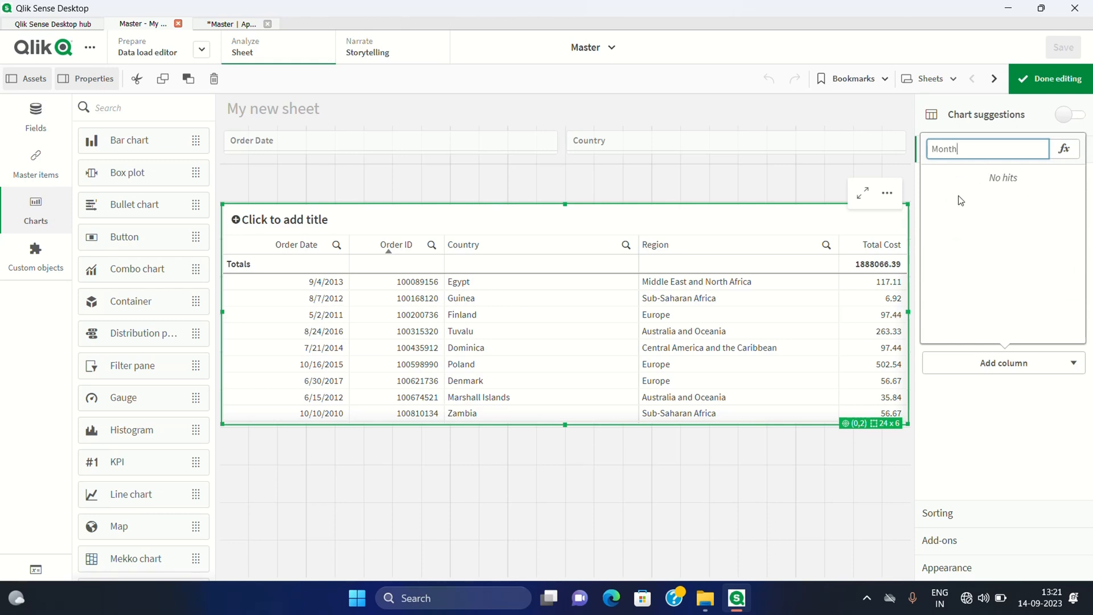
pyautogui.click(866, 110)
pyautogui.click(1037, 78)
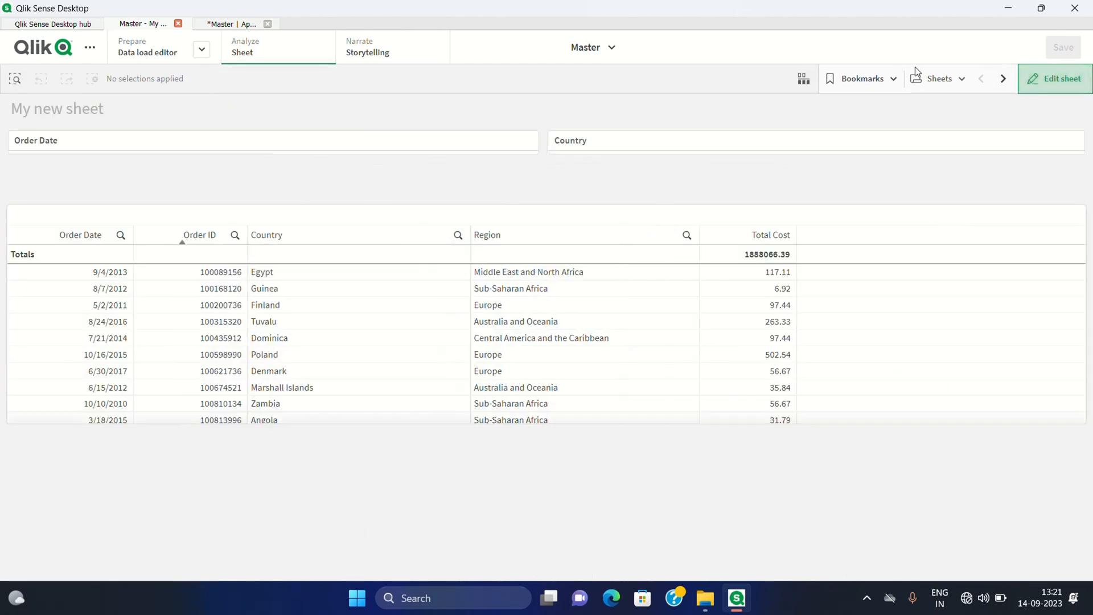
# Step: Review the Data table's load script in the data load editor, then view the sheet's table again
pyautogui.click(202, 50)
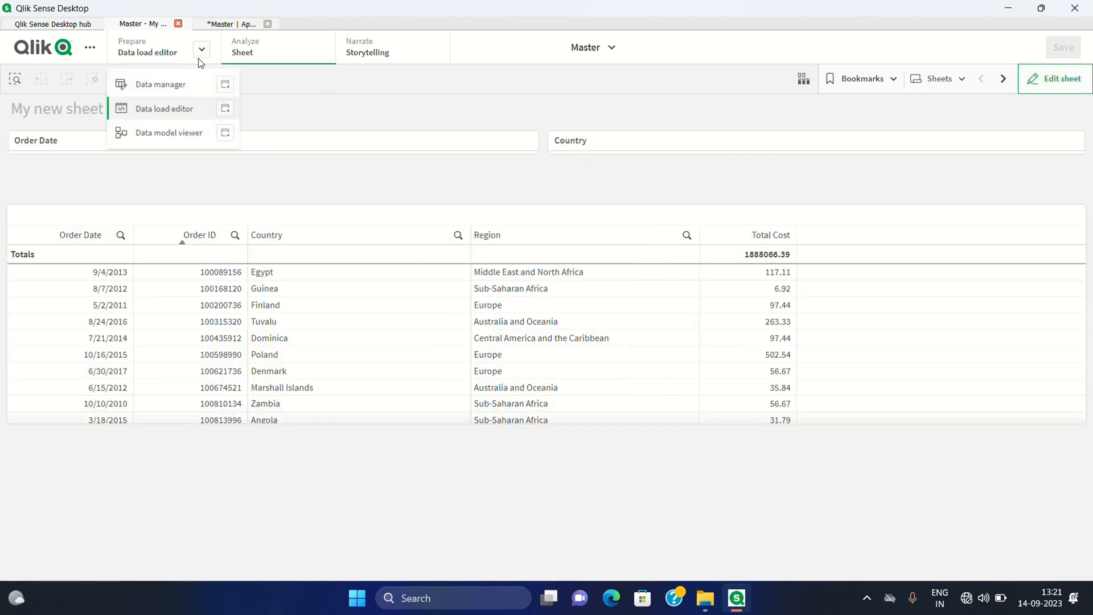
pyautogui.click(180, 107)
pyautogui.moveTo(312, 190); pyautogui.dragTo(217, 102)
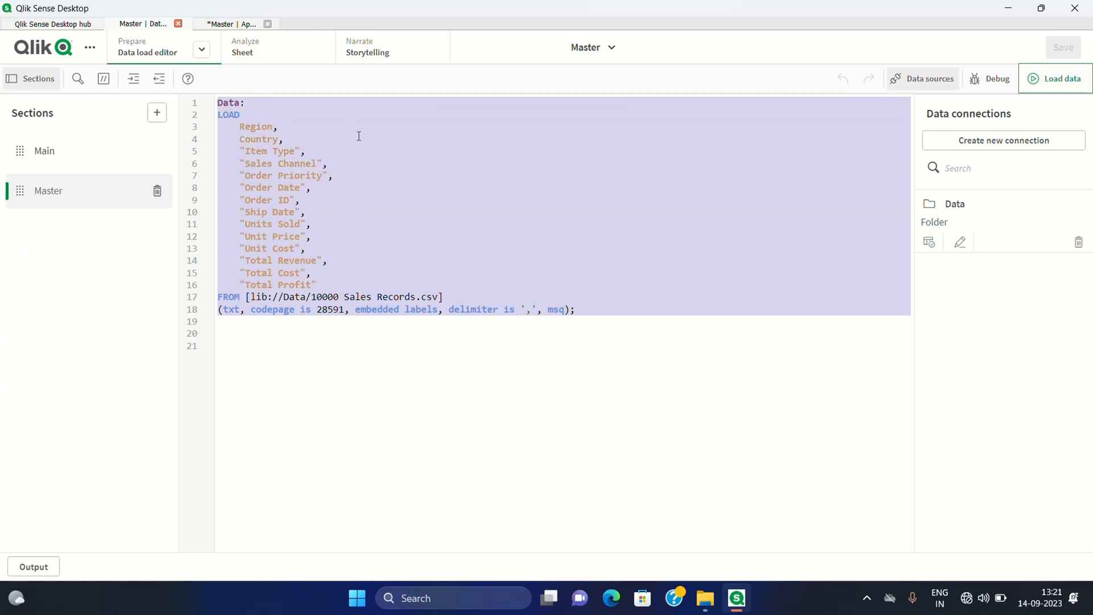
pyautogui.click(359, 136)
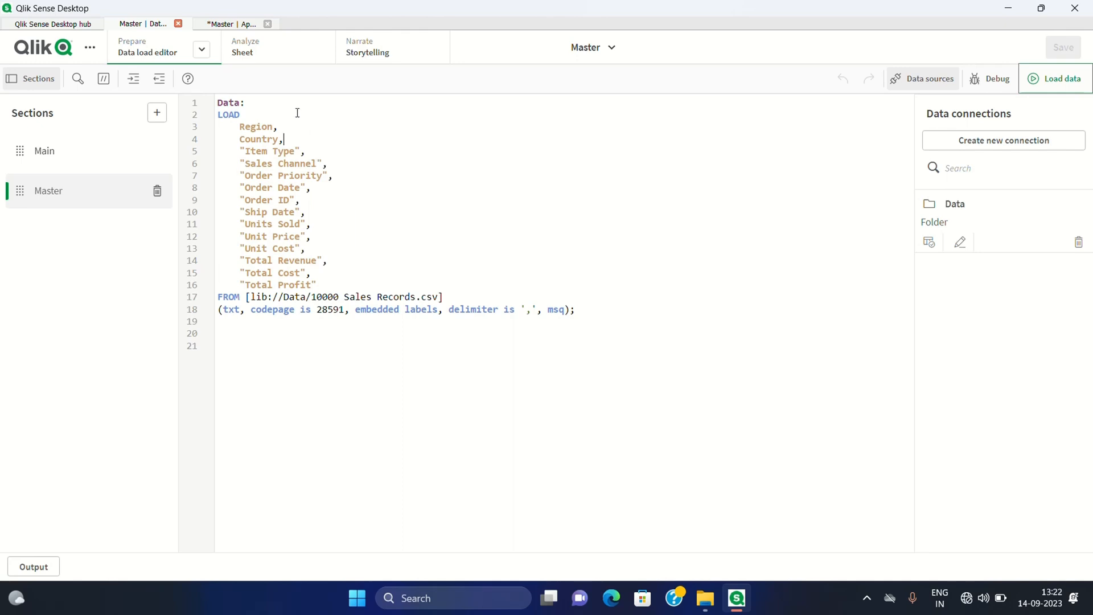
pyautogui.click(270, 54)
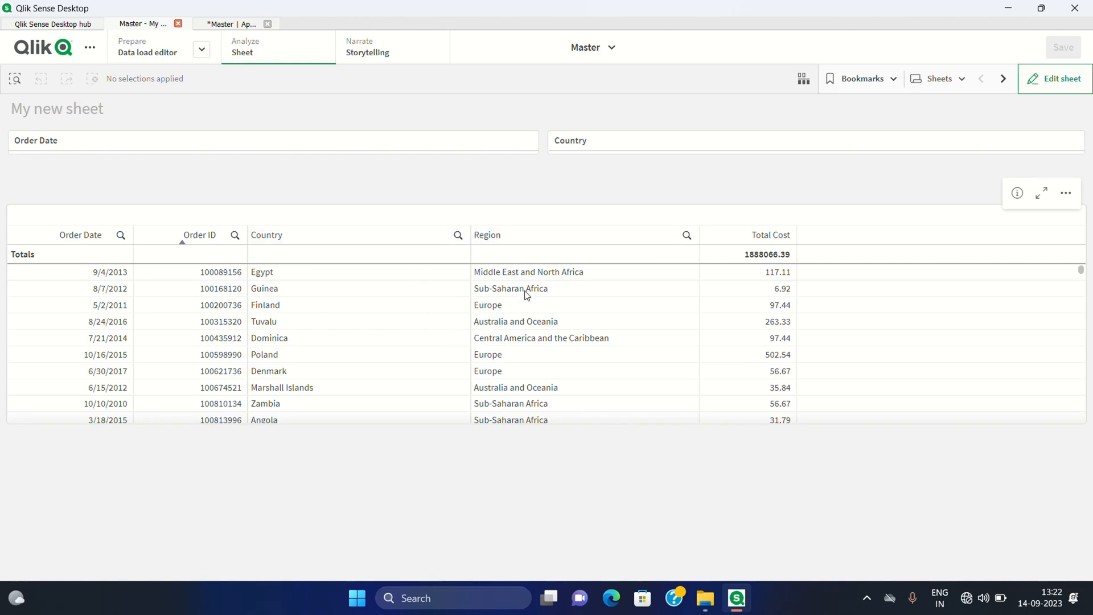
# Step: Return to the data load editor and examine the "Order Date" field in the load script
pyautogui.click(149, 52)
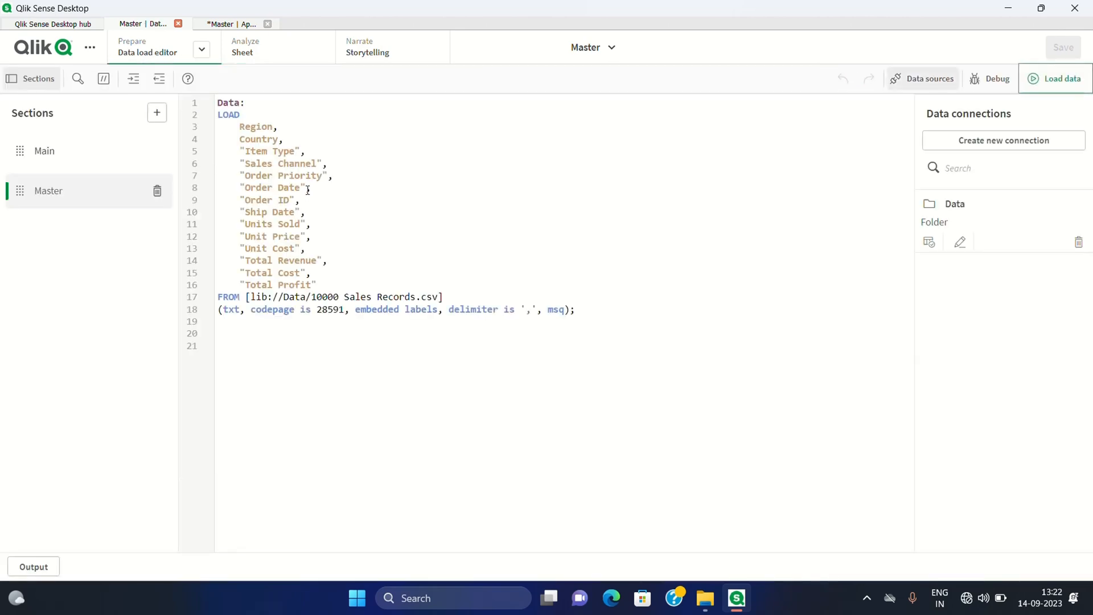
pyautogui.moveTo(305, 188); pyautogui.dragTo(241, 189)
pyautogui.click(322, 190)
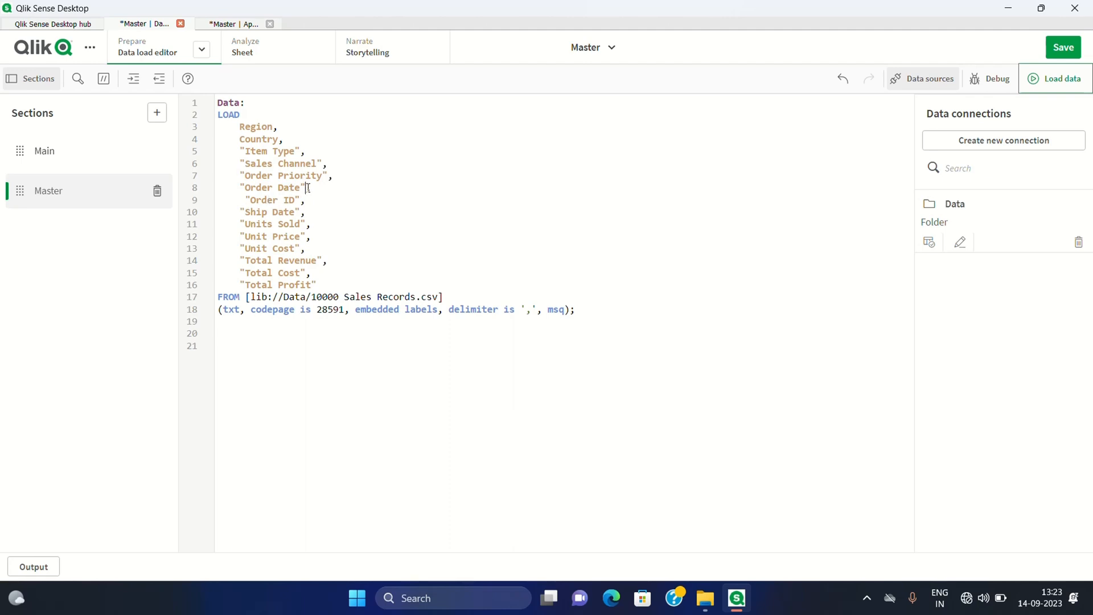
pyautogui.moveTo(307, 188); pyautogui.dragTo(239, 189)
pyautogui.click(319, 192)
# Step: Reload the data with the complete Master section script and dismiss the load progress dialog
pyautogui.moveTo(578, 311); pyautogui.dragTo(210, 110)
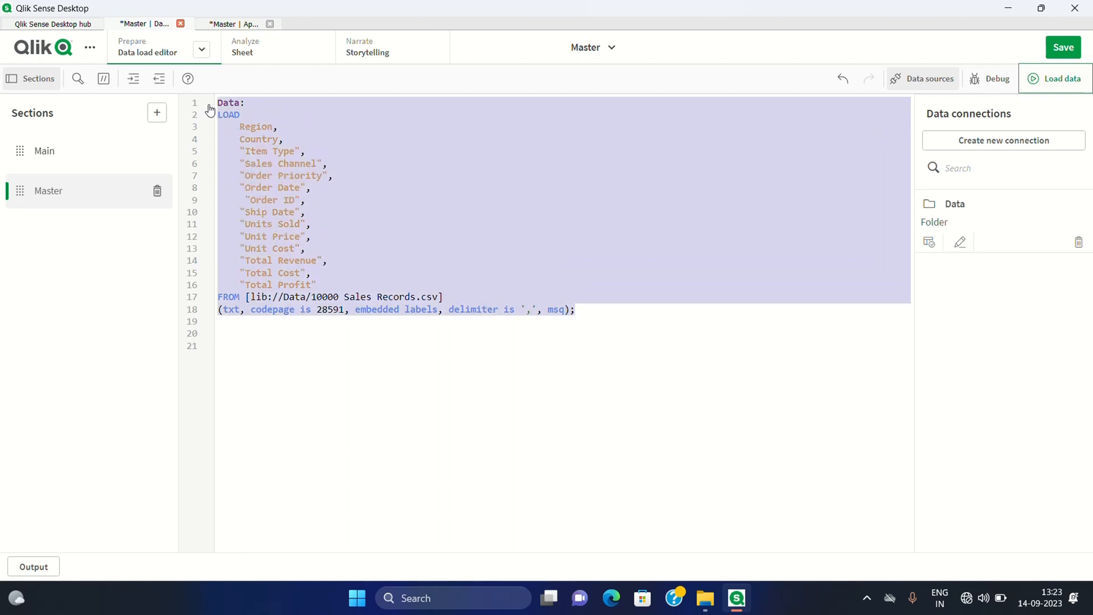
pyautogui.click(387, 390)
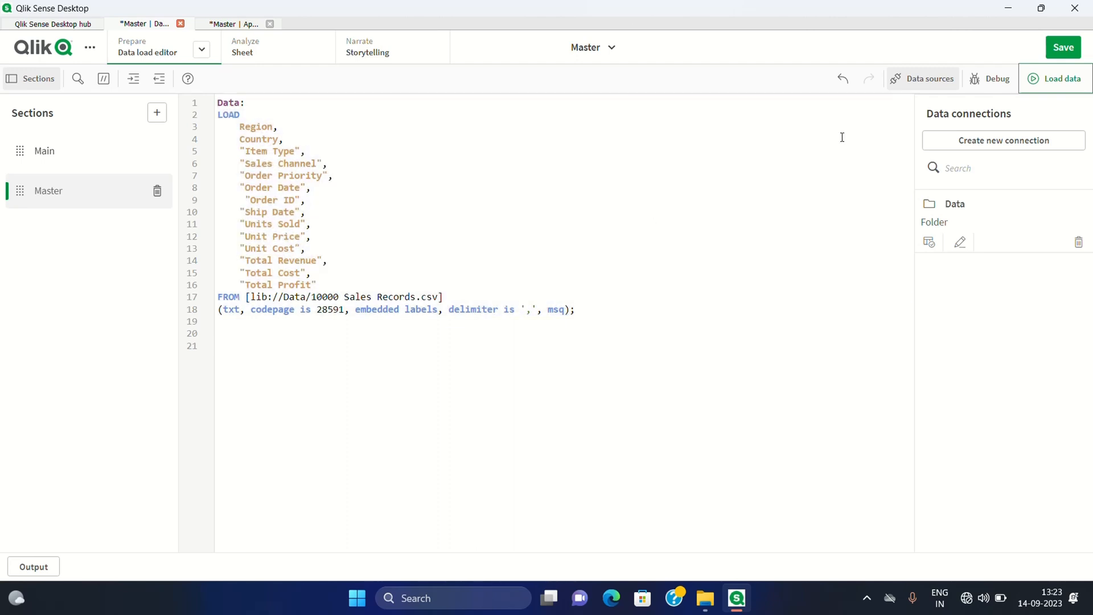
pyautogui.click(1060, 86)
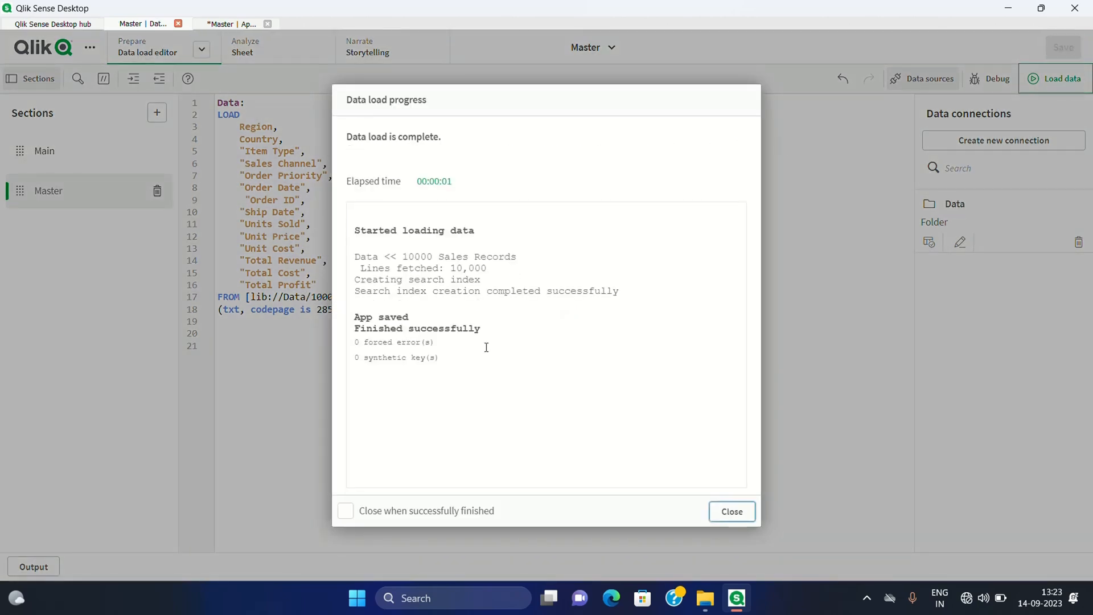
pyautogui.click(731, 516)
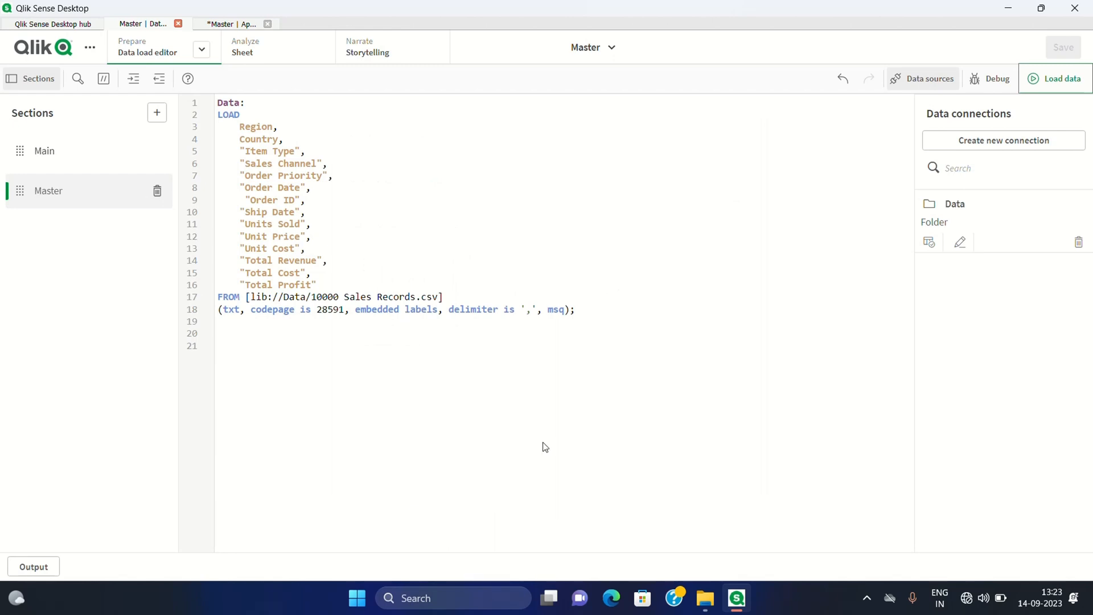
# Step: Switch to File Explorer and open Documents > Qlik > Sense > Apps to view the saved app files
pyautogui.click(705, 598)
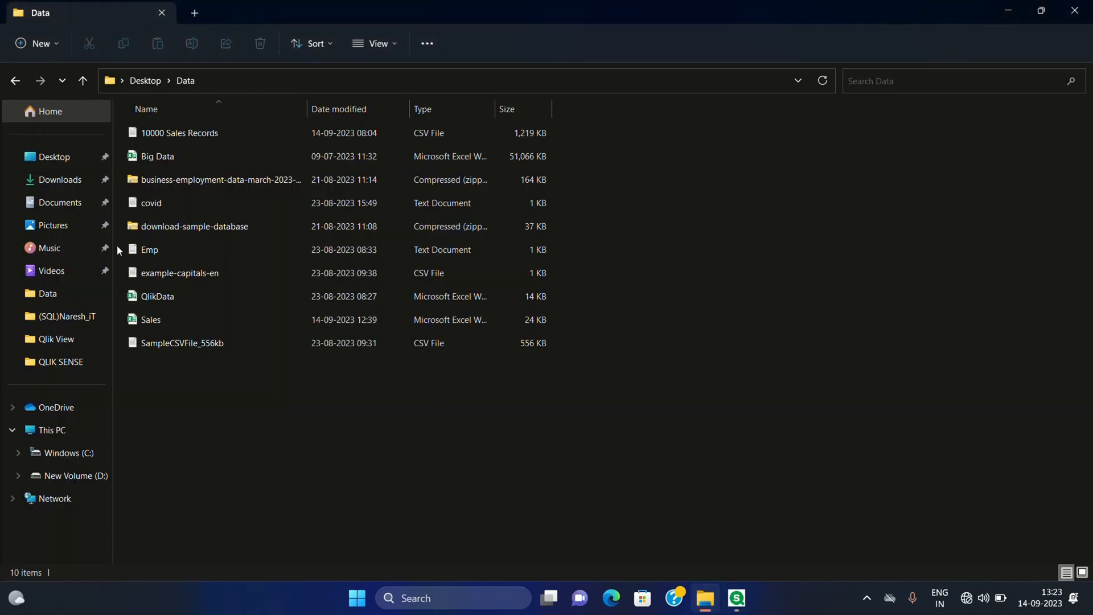
pyautogui.click(56, 208)
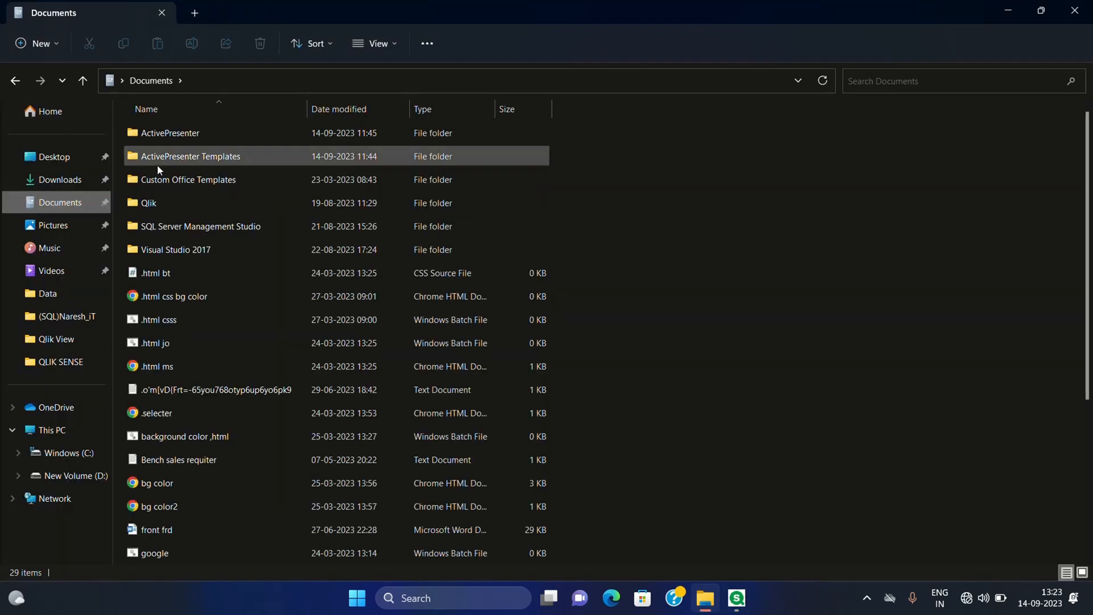
pyautogui.click(166, 203)
pyautogui.doubleClick(166, 203)
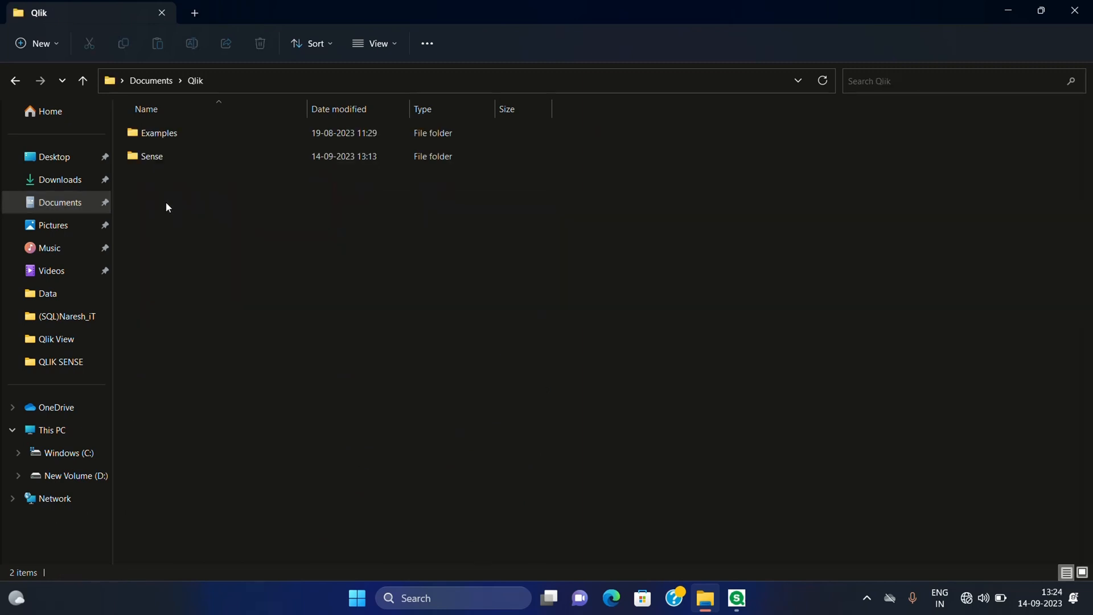
pyautogui.click(152, 156)
pyautogui.doubleClick(152, 156)
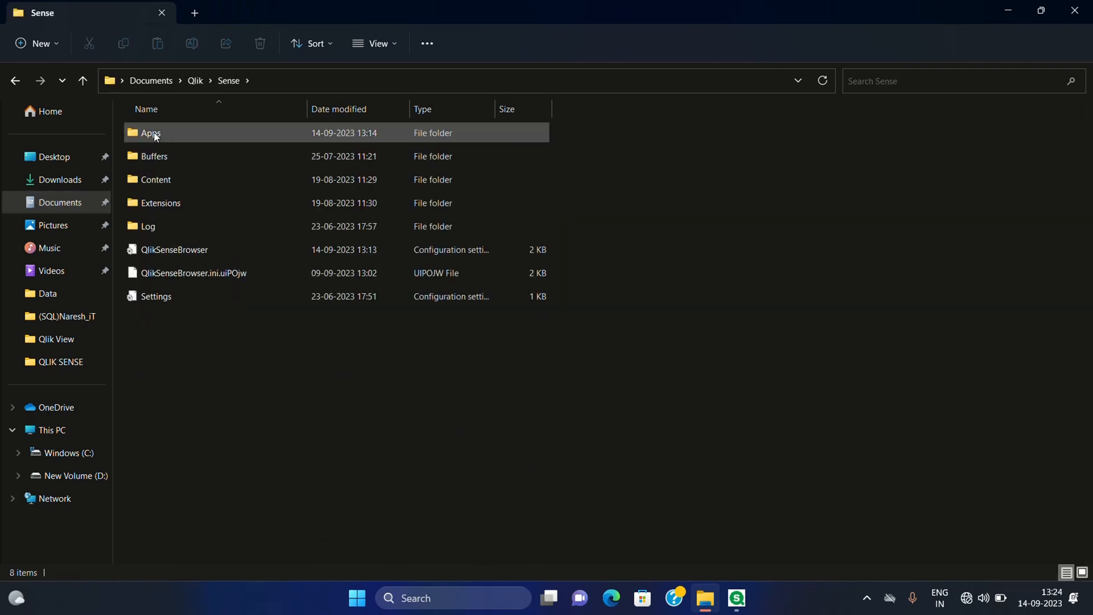
pyautogui.doubleClick(152, 133)
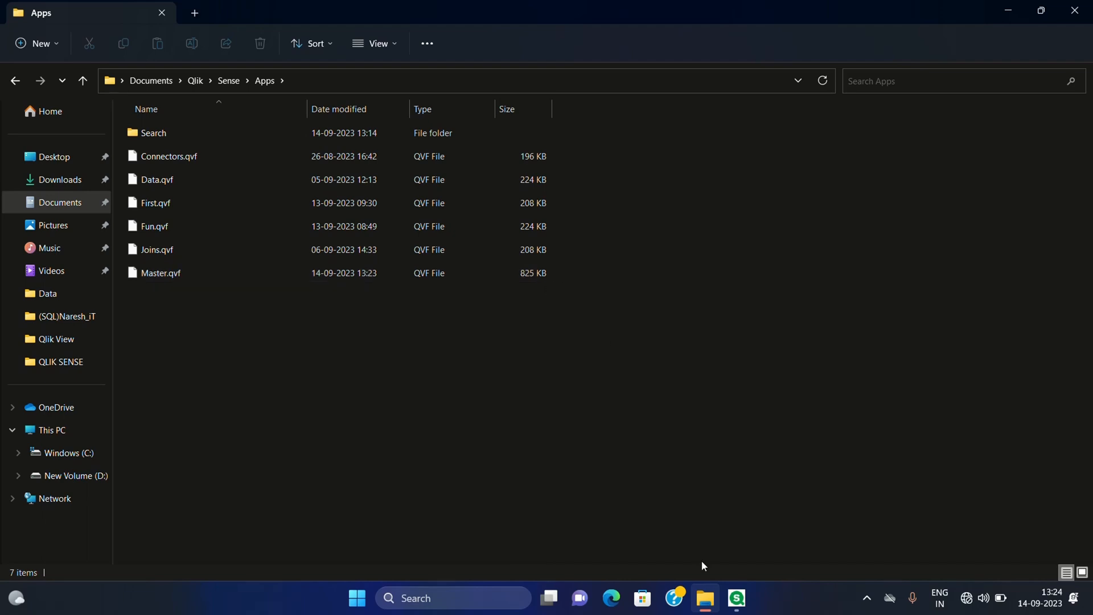
# Step: Switch back to Qlik Sense and add the line Year( "Order Date") as Year, below "Order Date" in the Master script
pyautogui.click(737, 597)
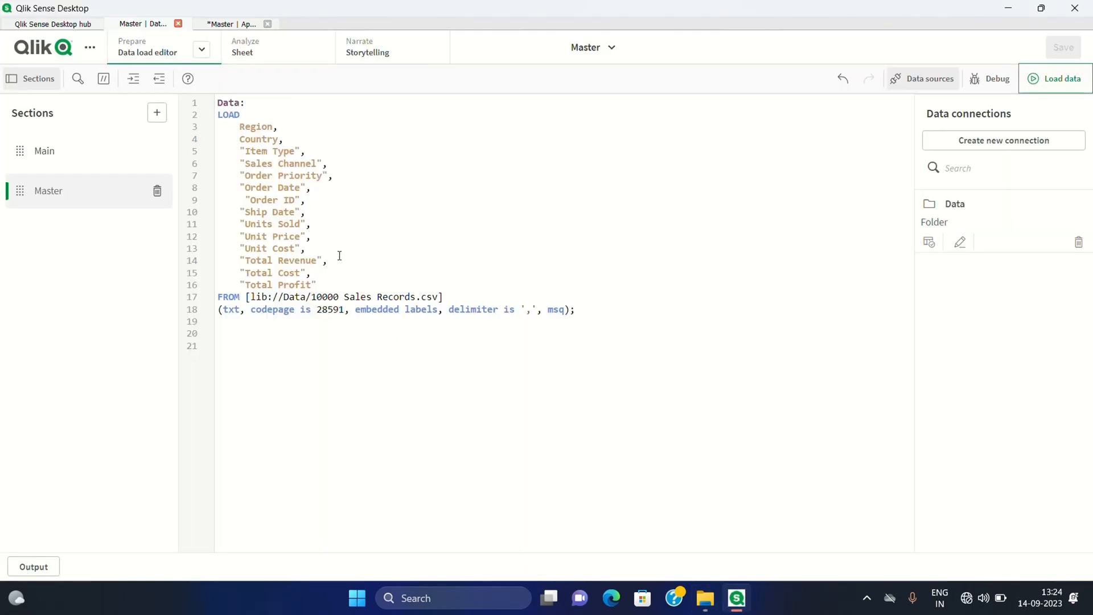
pyautogui.moveTo(303, 187); pyautogui.dragTo(235, 187)
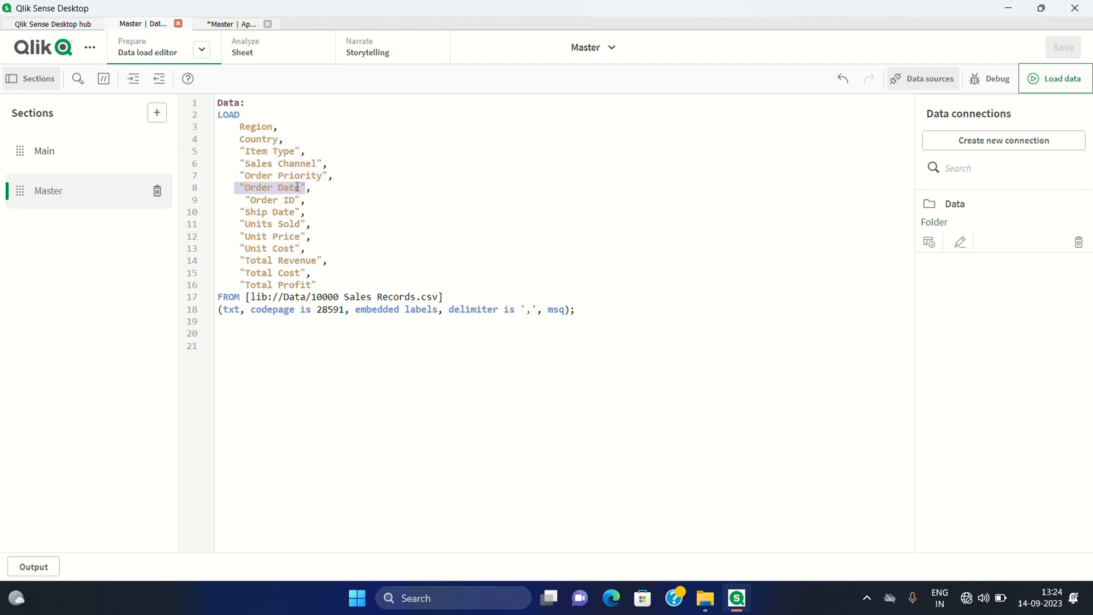
pyautogui.click(316, 189)
pyautogui.press('Return')
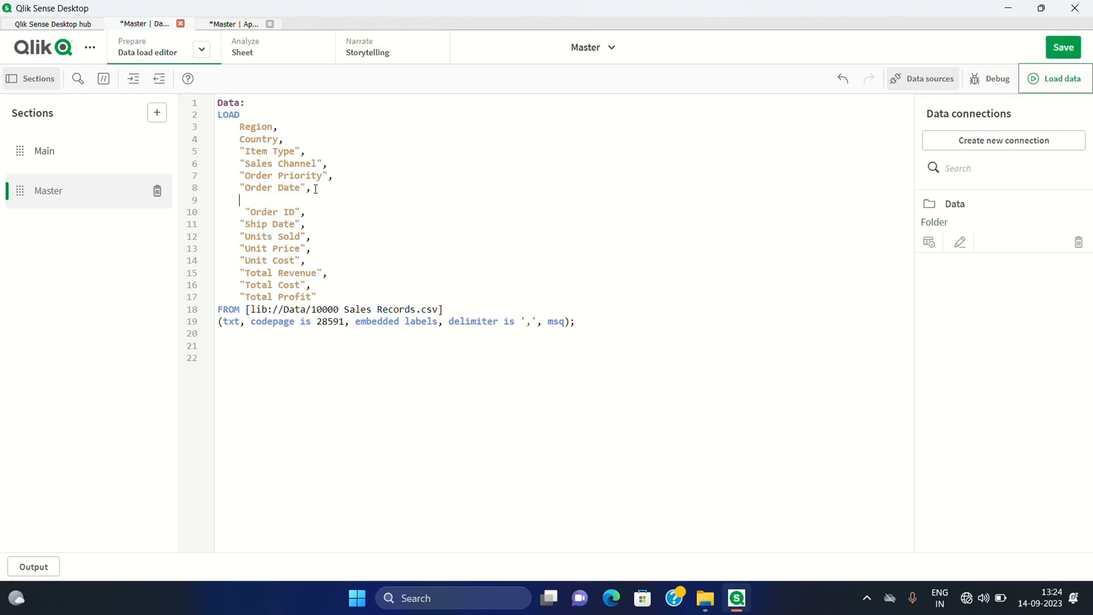
pyautogui.write('Year(')
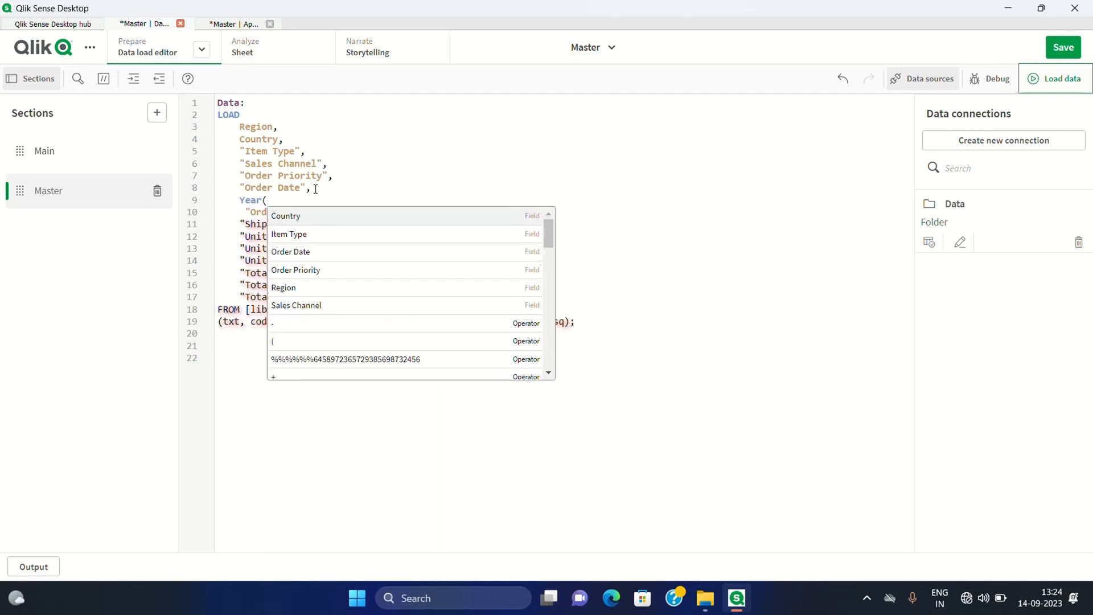
pyautogui.write(' "Order Date") ')
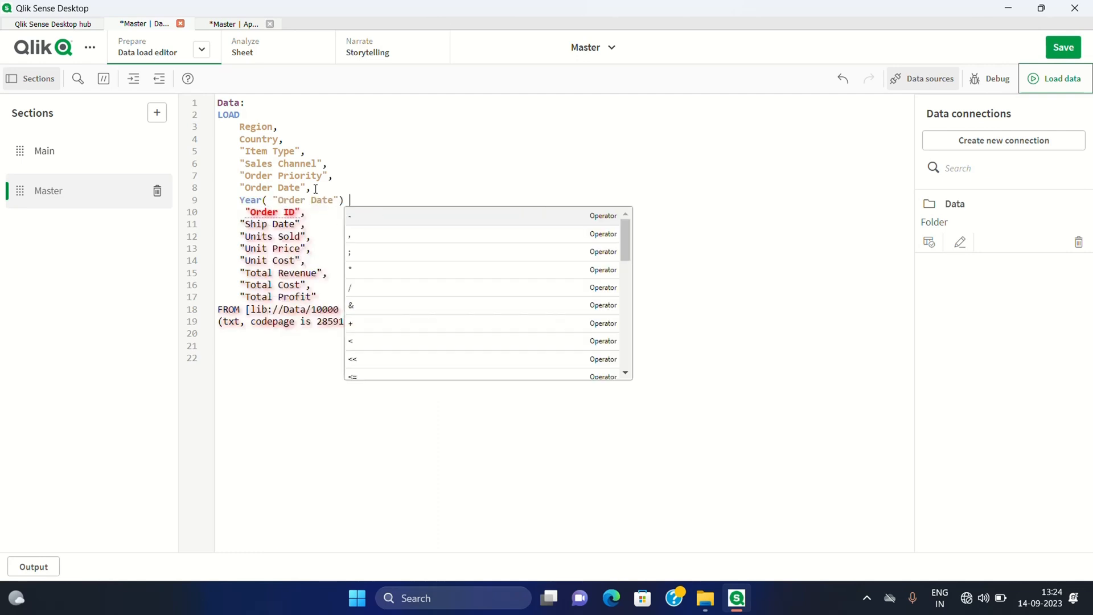
pyautogui.write('as Year,')
pyautogui.press('Return')
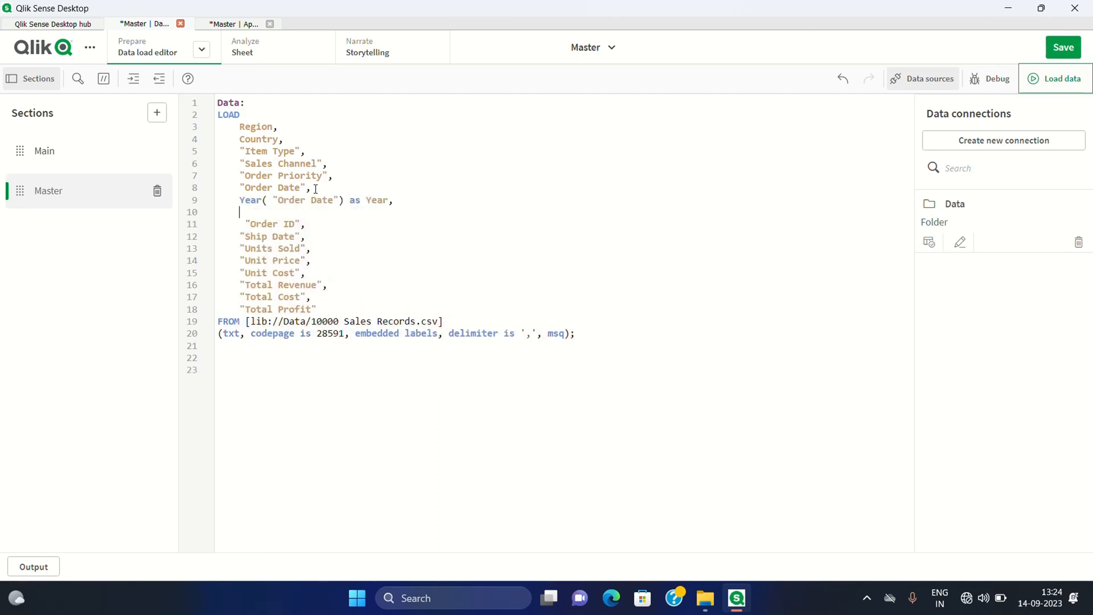
# Step: Add the line Month( "Order Date") as Month, directly below the Year line in the load script
pyautogui.write('Month')
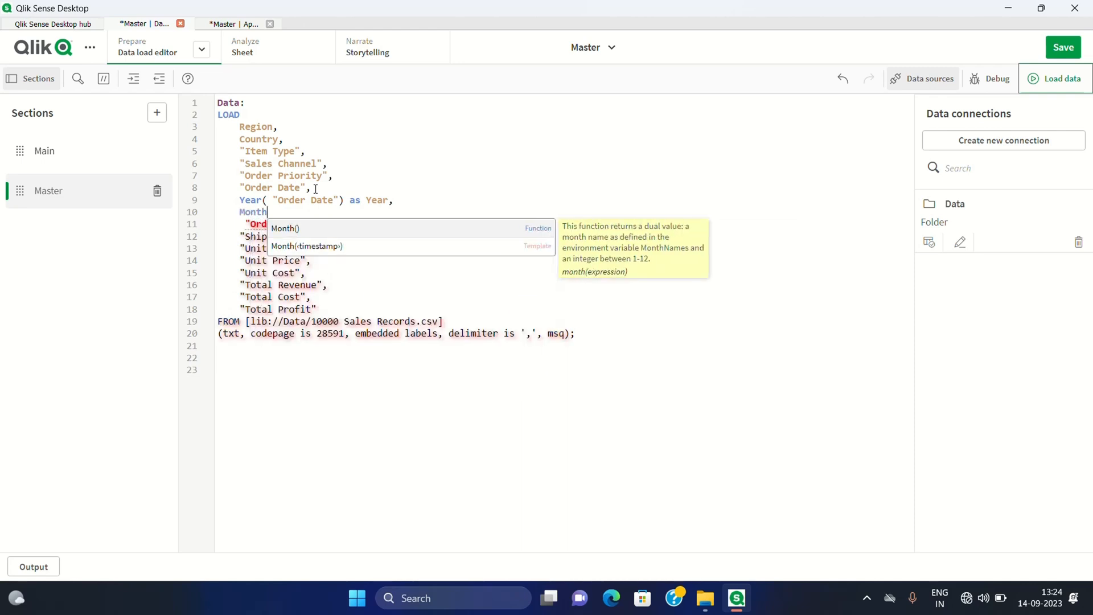
pyautogui.write('( "Order Date"')
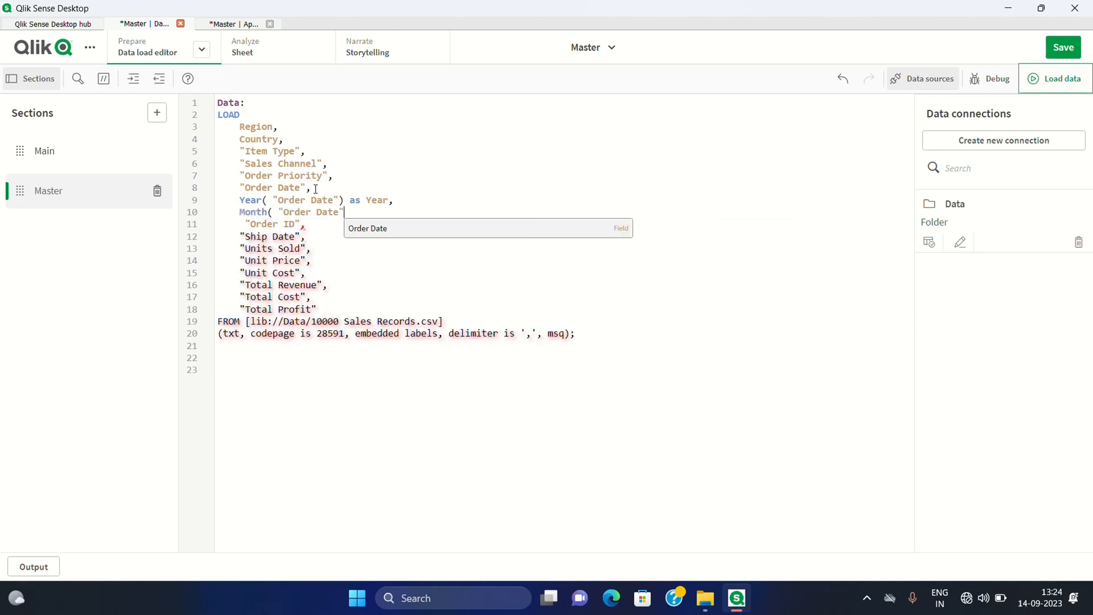
pyautogui.write(') as ')
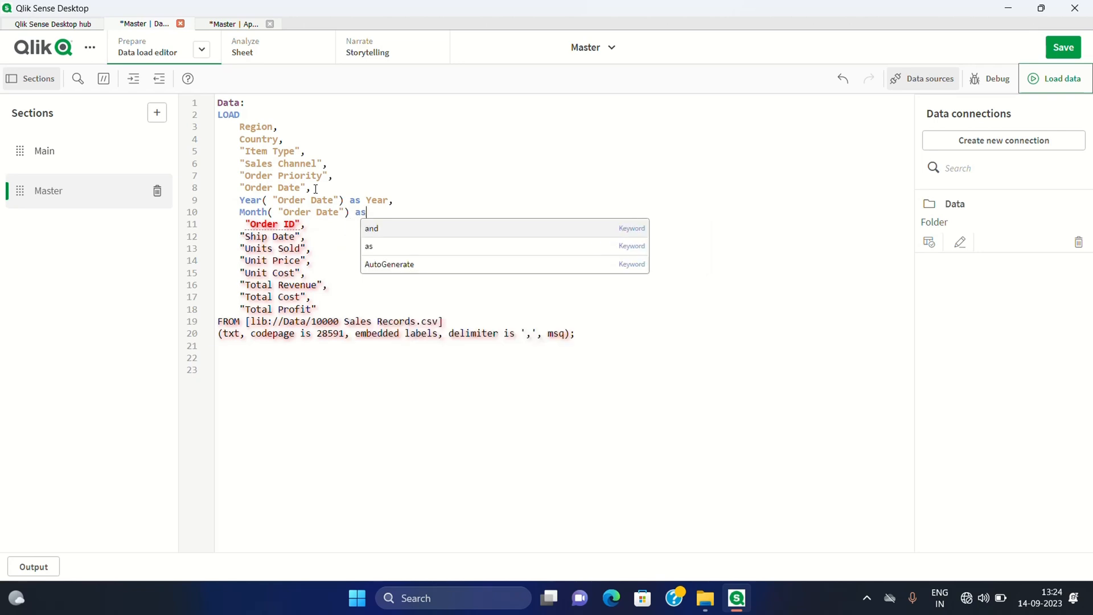
pyautogui.write('Month,')
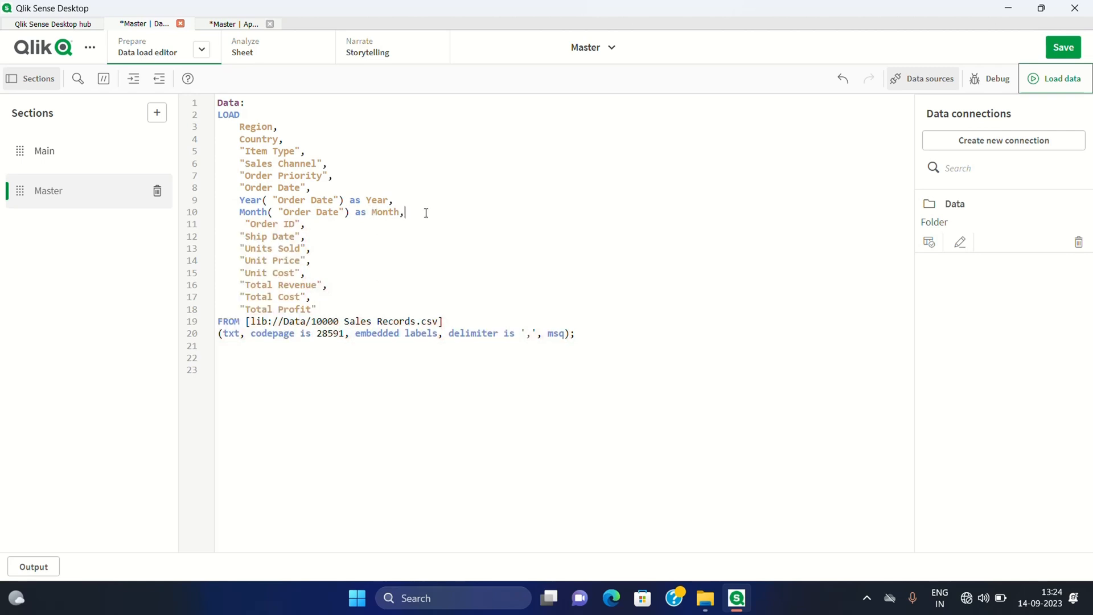
# Step: Review the two derived Year and Month lines, then reload the data and dismiss the load progress dialog
pyautogui.moveTo(410, 213); pyautogui.dragTo(239, 203)
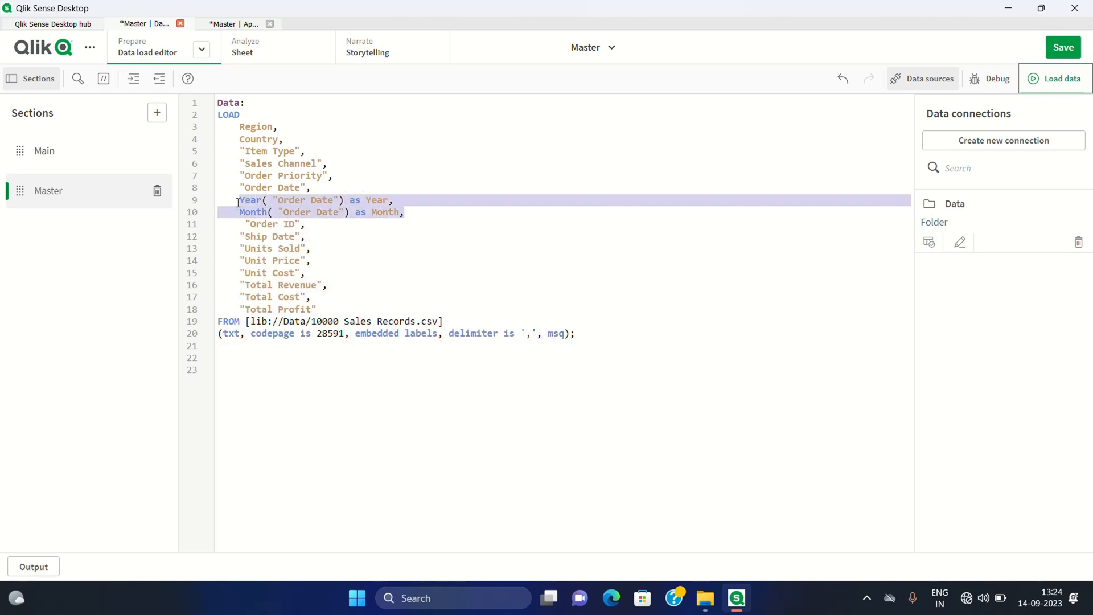
pyautogui.click(422, 227)
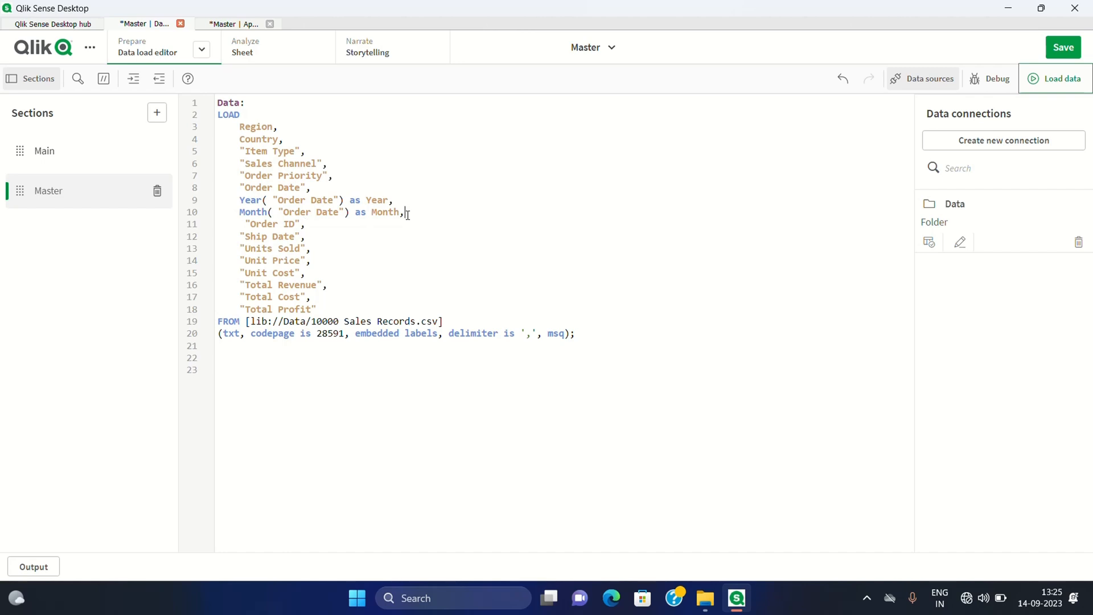
pyautogui.moveTo(408, 214); pyautogui.dragTo(236, 201)
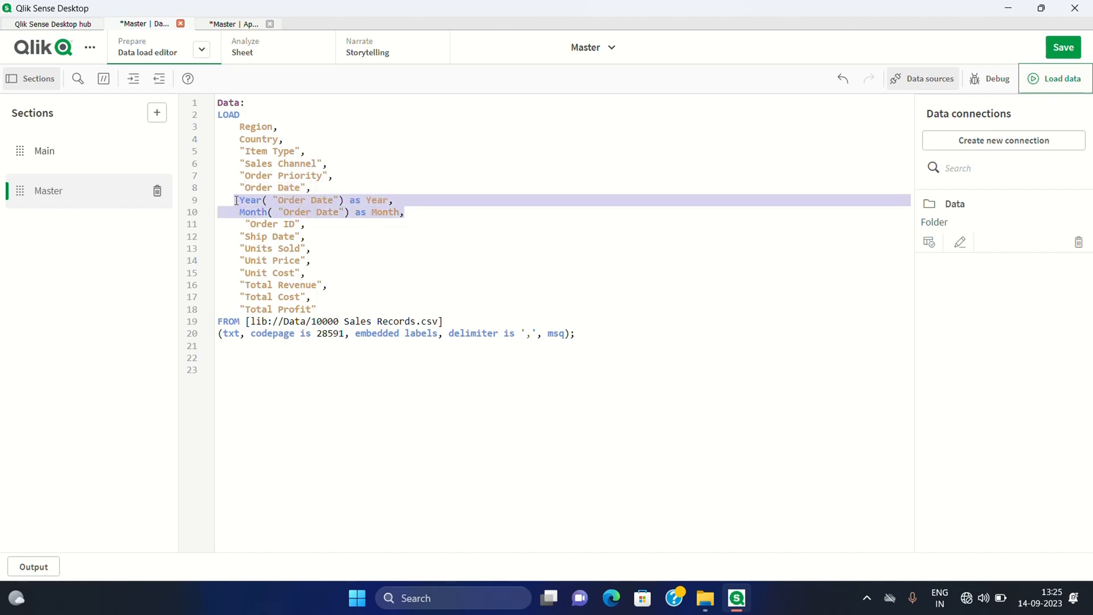
pyautogui.click(377, 246)
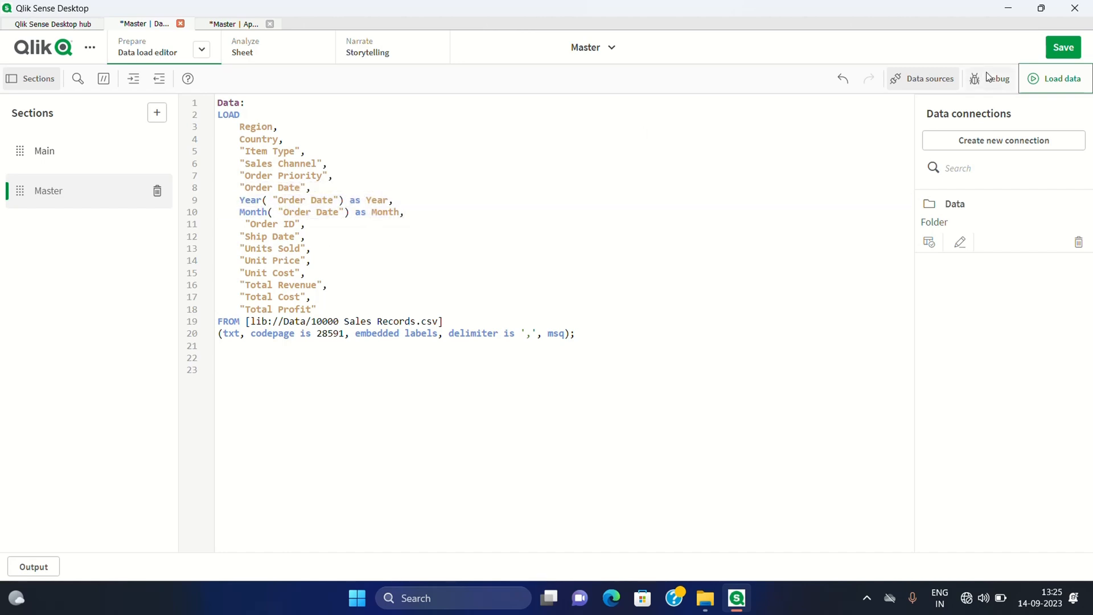
pyautogui.click(1061, 85)
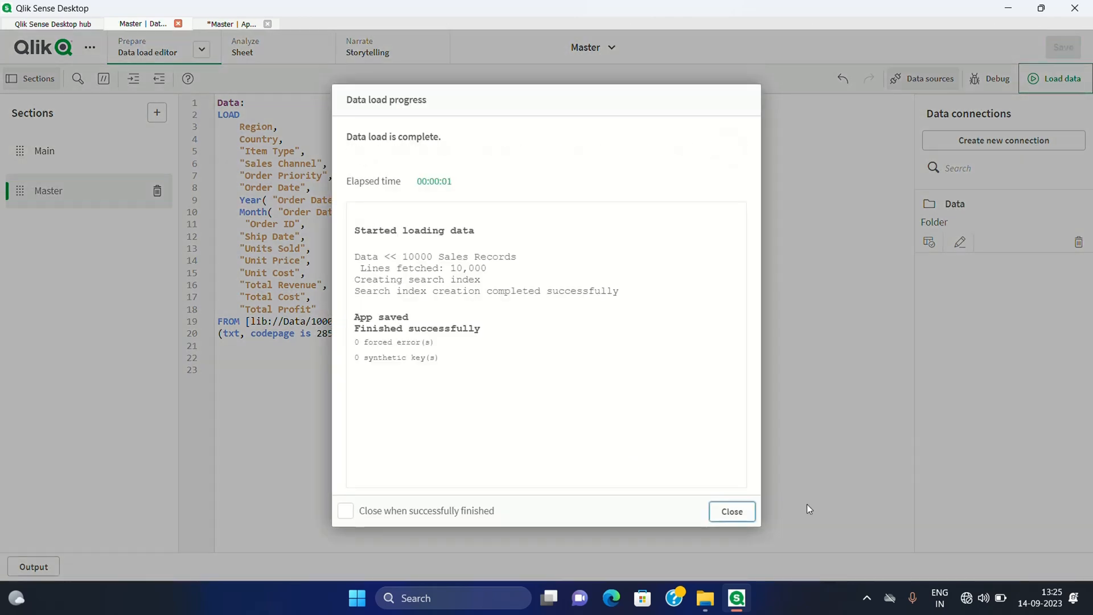
pyautogui.click(734, 512)
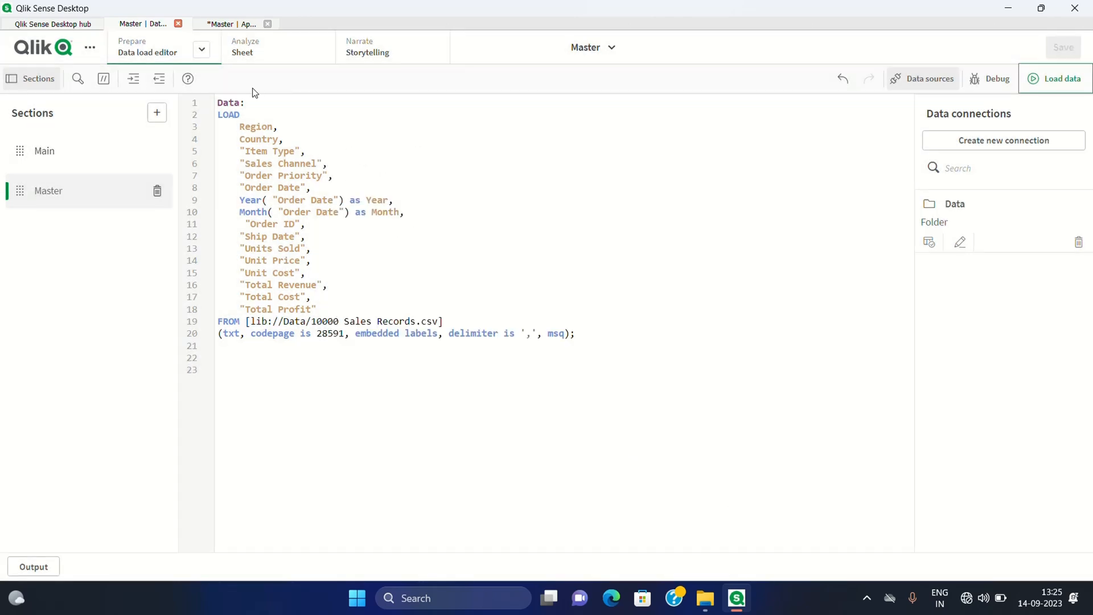
# Step: Open the sheet for editing and add the Year field to the filter pane containing Order Date and Country
pyautogui.click(255, 52)
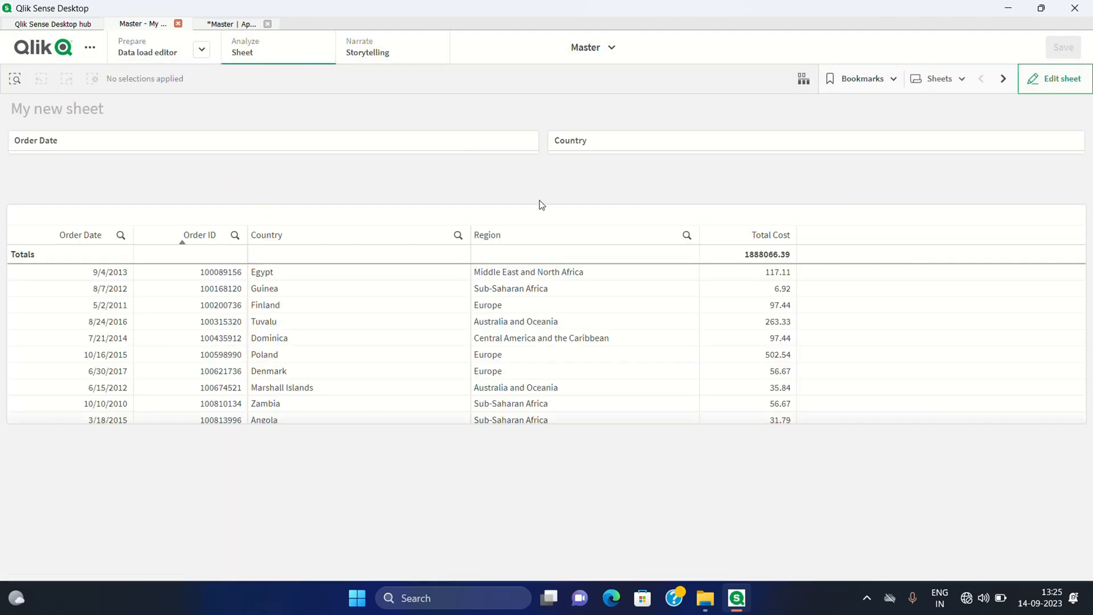
pyautogui.click(1084, 75)
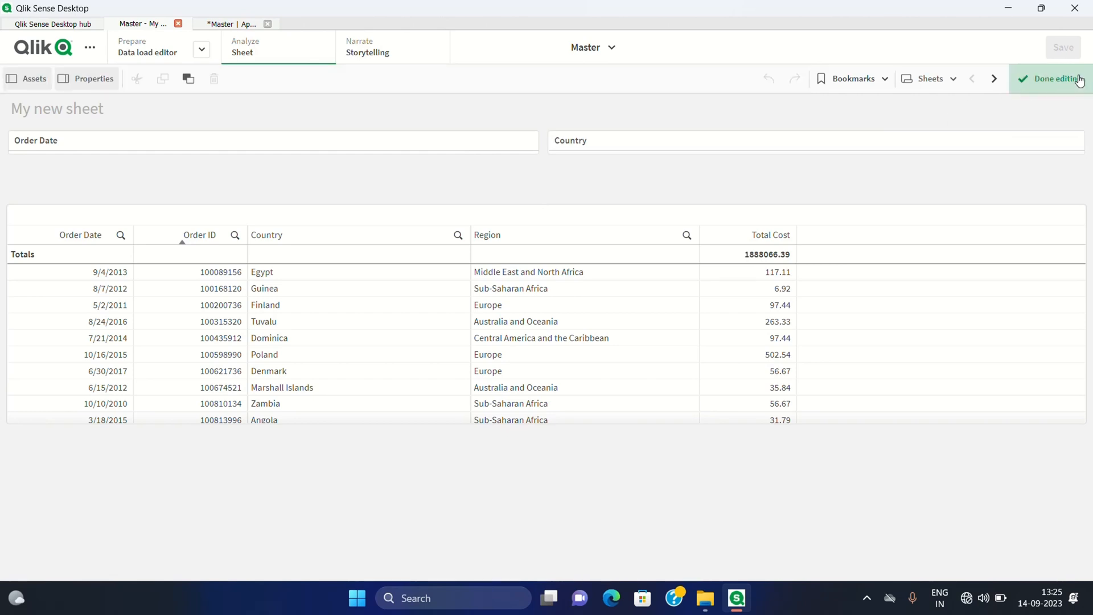
pyautogui.click(686, 137)
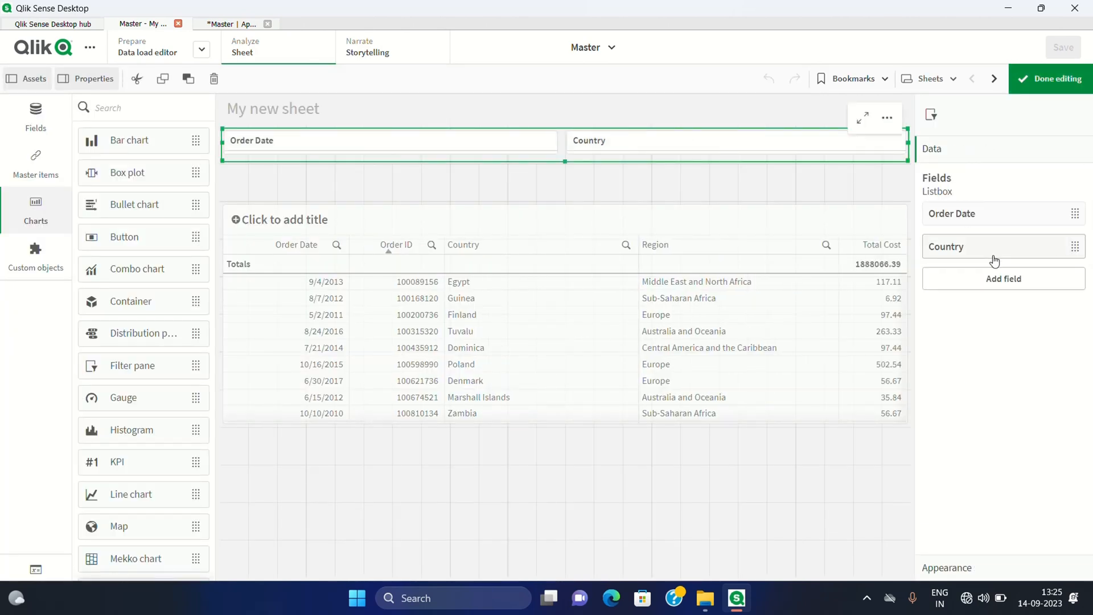
pyautogui.click(993, 280)
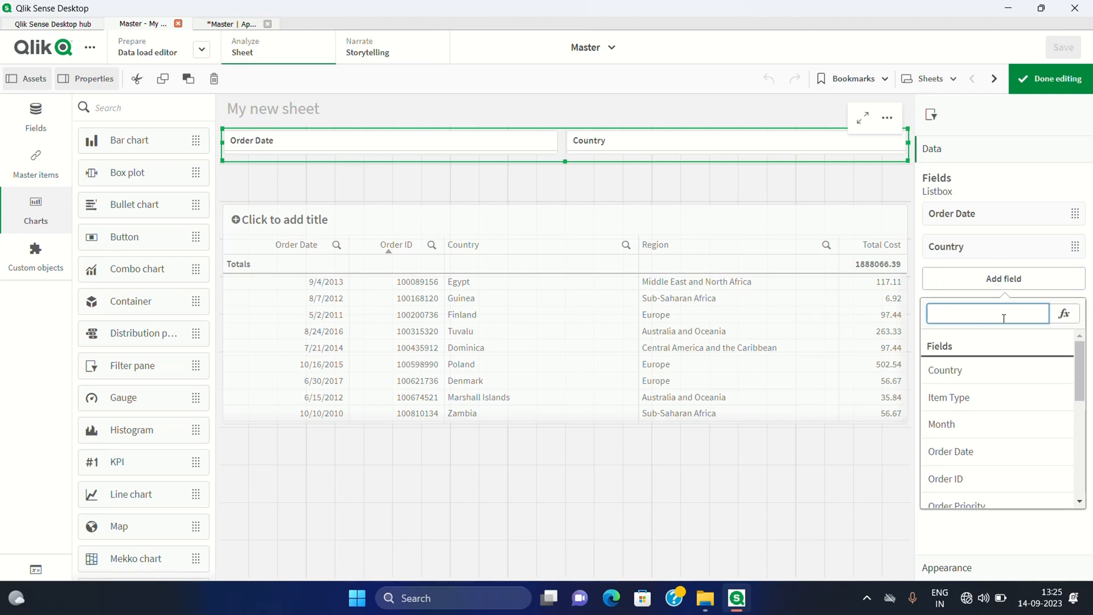
pyautogui.write('year')
pyautogui.press('Return')
# Step: Add the Month field to the filter pane and move Country below Year in its field order
pyautogui.click(981, 317)
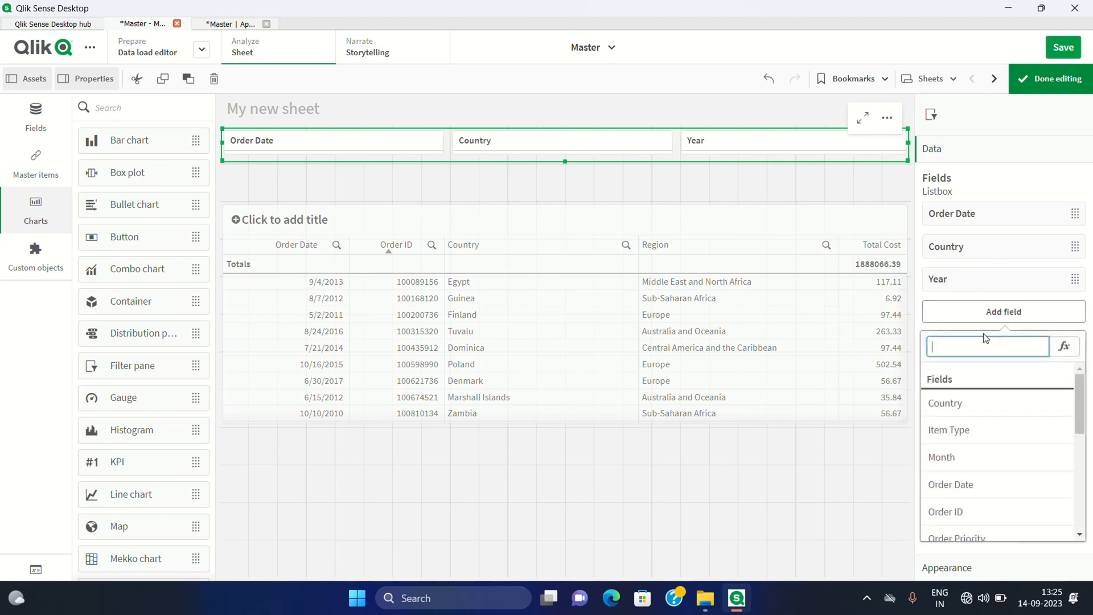
pyautogui.write('Month')
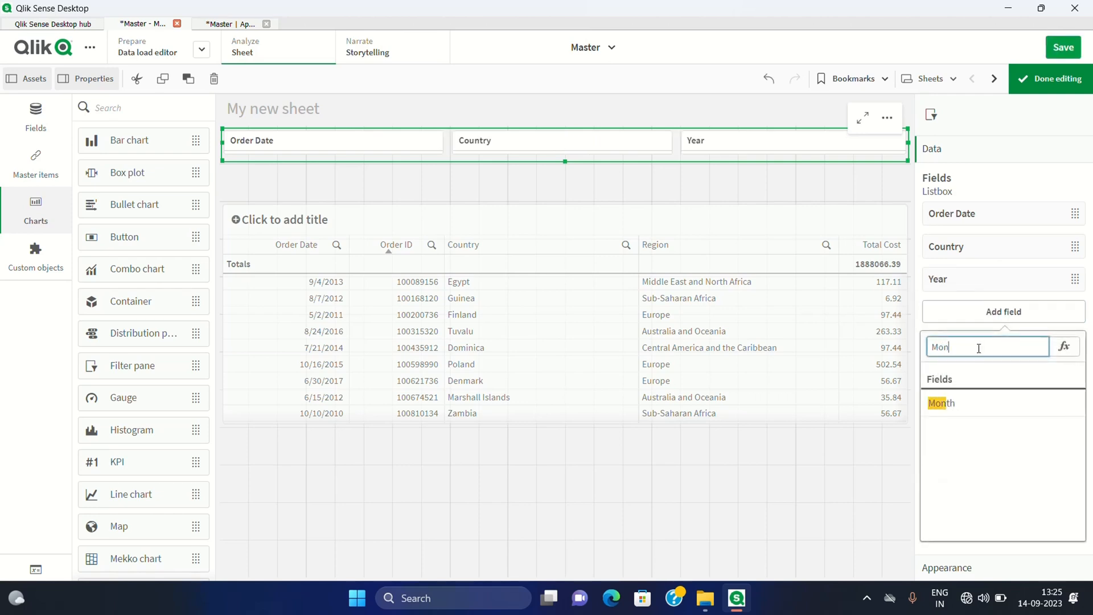
pyautogui.click(974, 402)
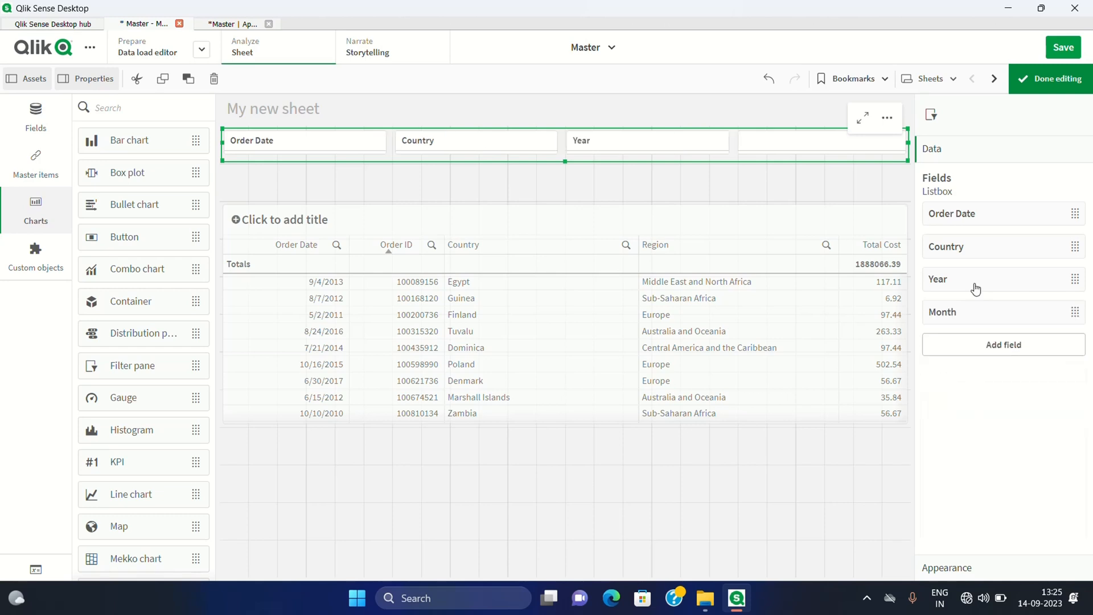
pyautogui.moveTo(968, 250); pyautogui.dragTo(961, 320)
# Step: Add Year as a dimension column to the table and place it directly after Order Date
pyautogui.click(693, 281)
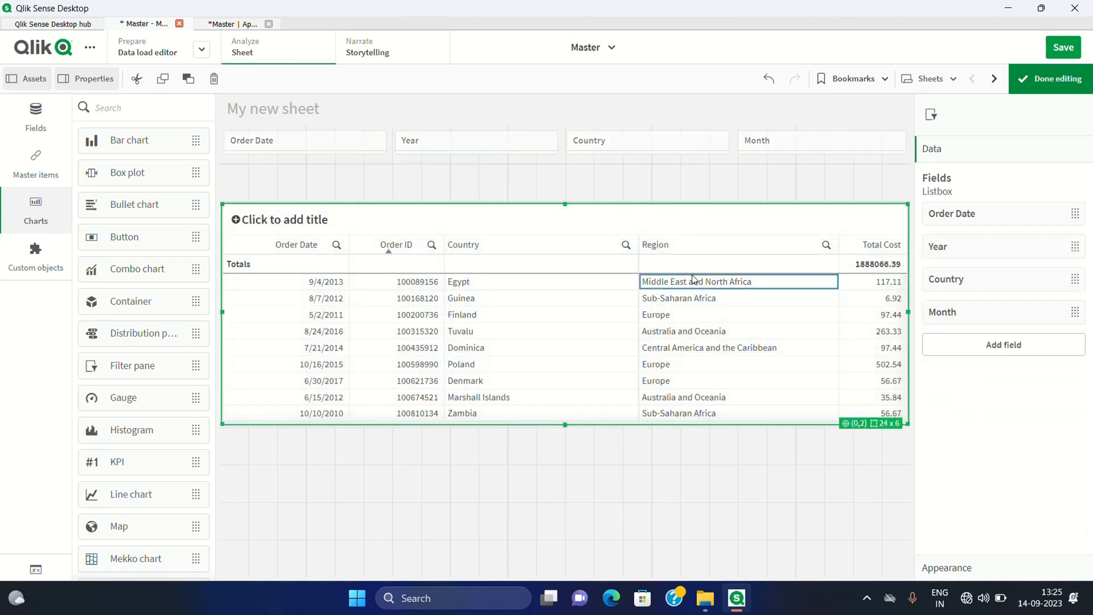
pyautogui.click(992, 363)
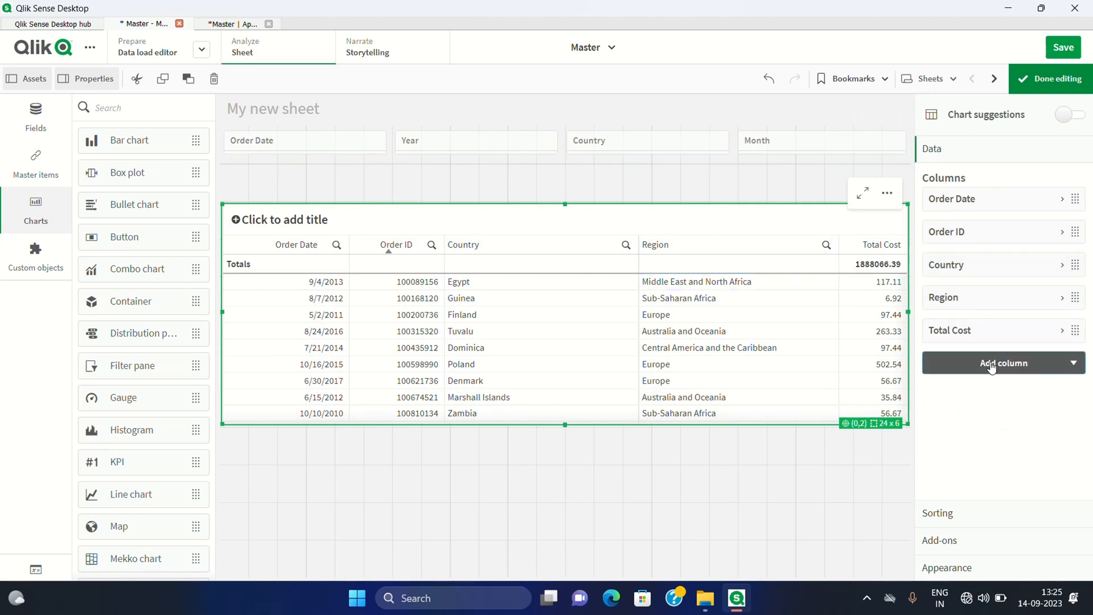
pyautogui.click(983, 395)
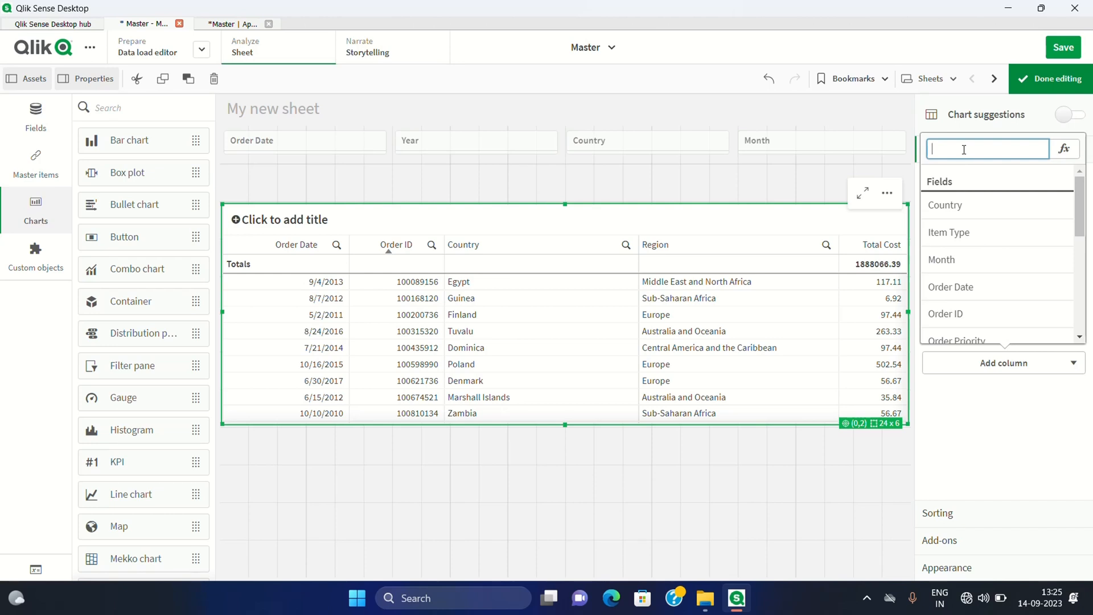
pyautogui.write('Year')
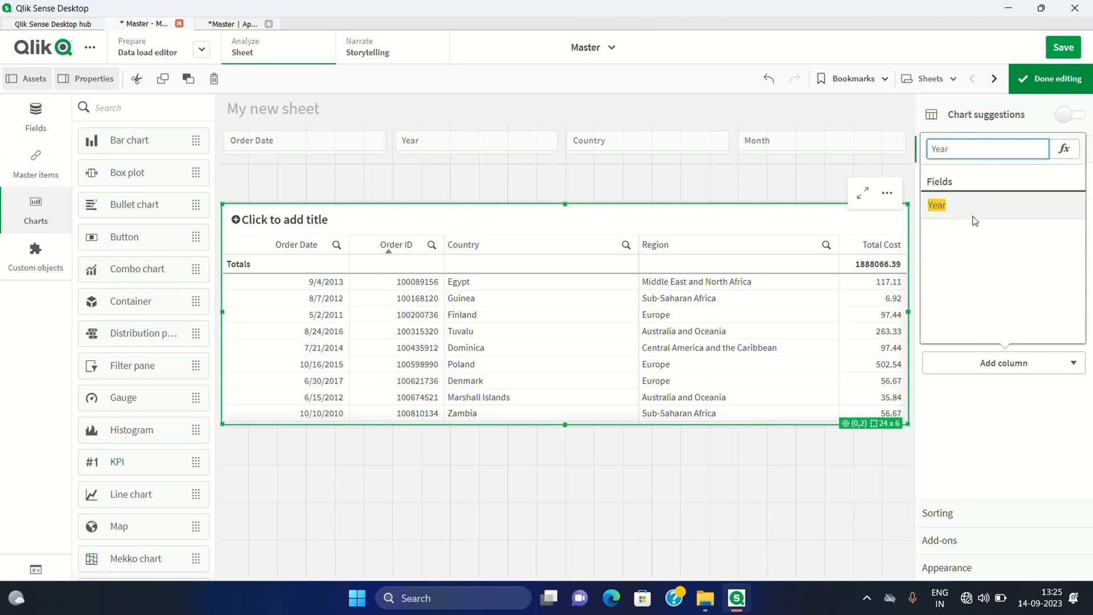
pyautogui.click(969, 205)
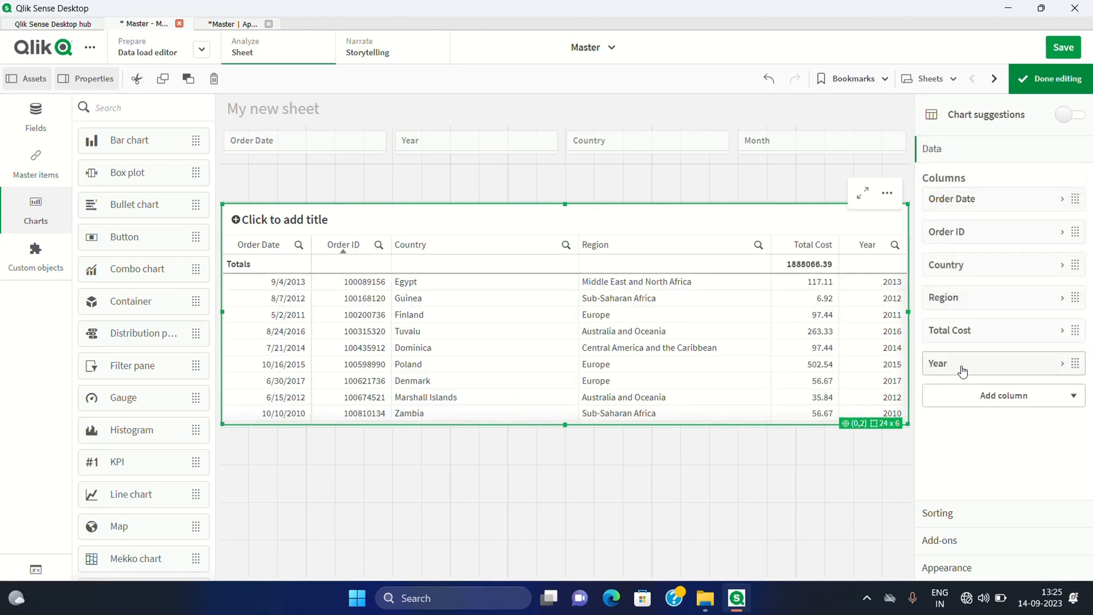
pyautogui.moveTo(962, 371); pyautogui.dragTo(962, 230)
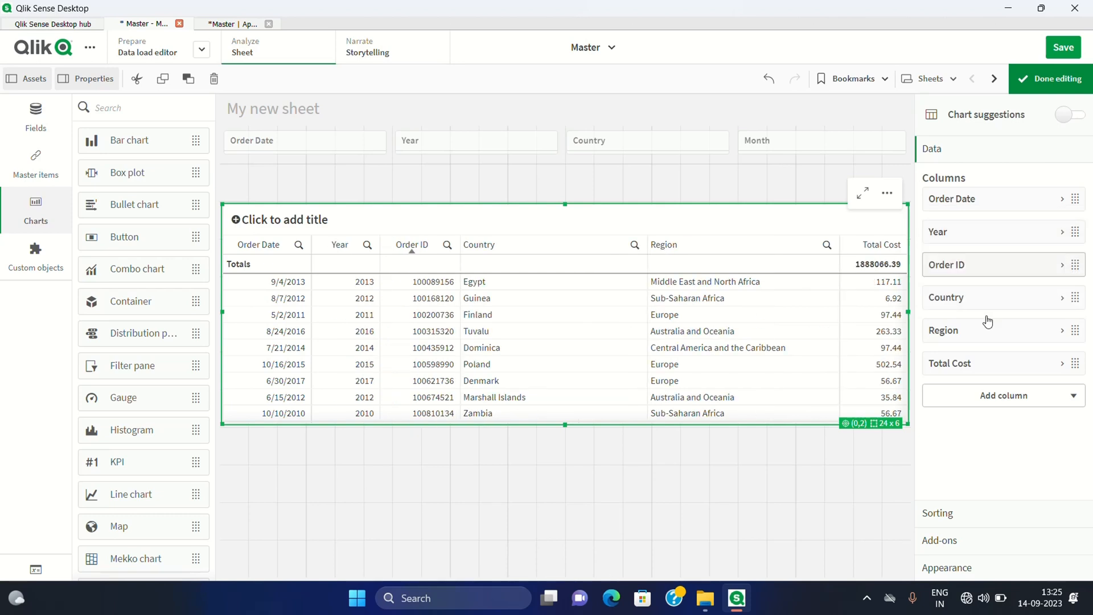
# Step: Add Month as a dimension column between Year and Order ID in the table, and finish editing the sheet
pyautogui.click(996, 403)
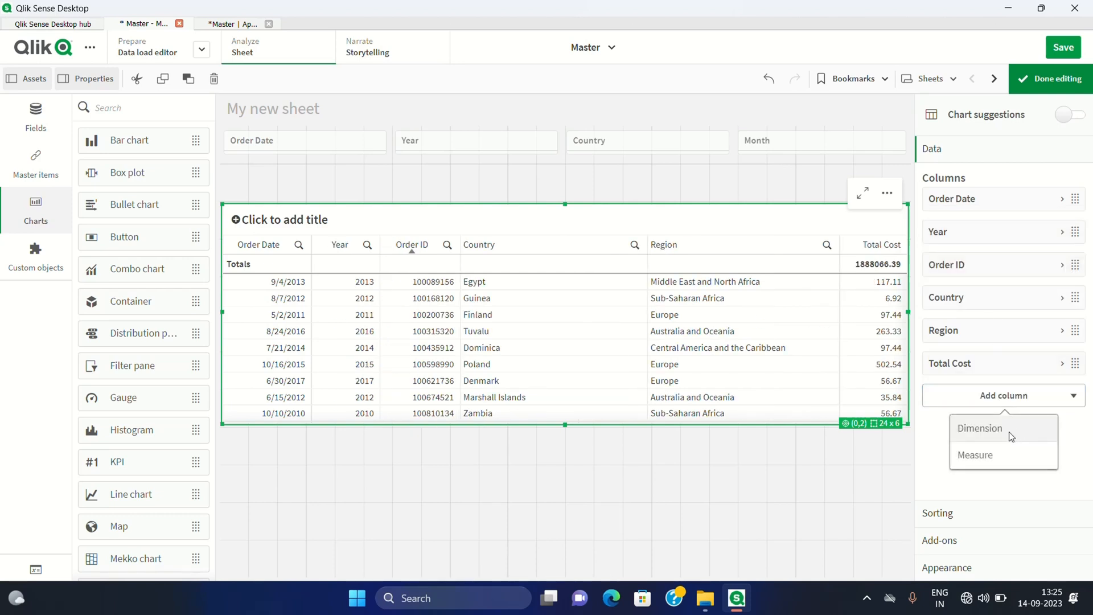
pyautogui.click(1009, 431)
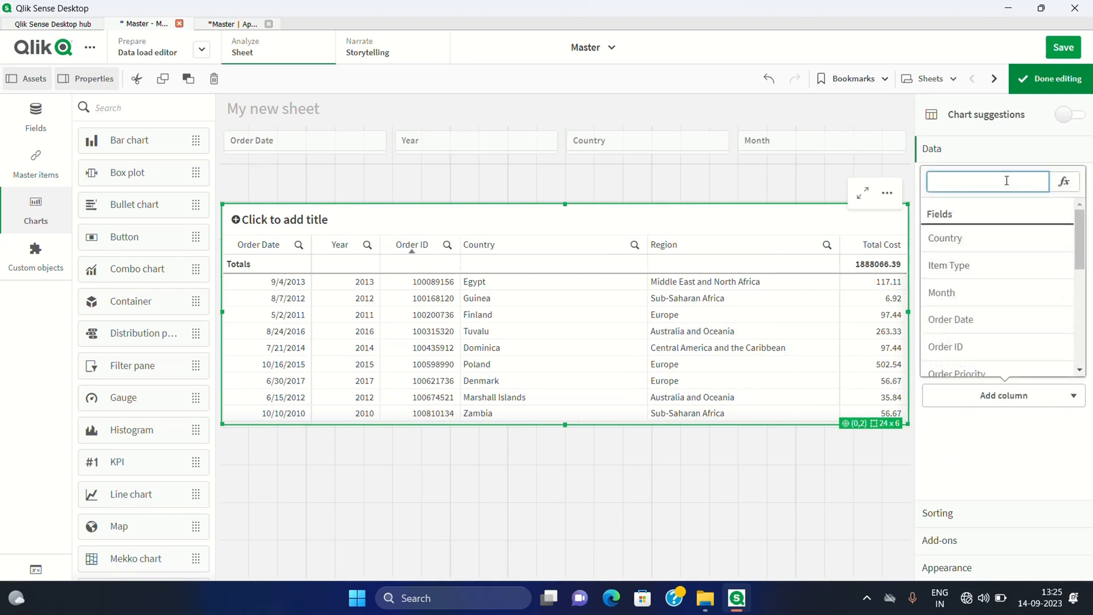
pyautogui.click(941, 292)
pyautogui.click(1050, 78)
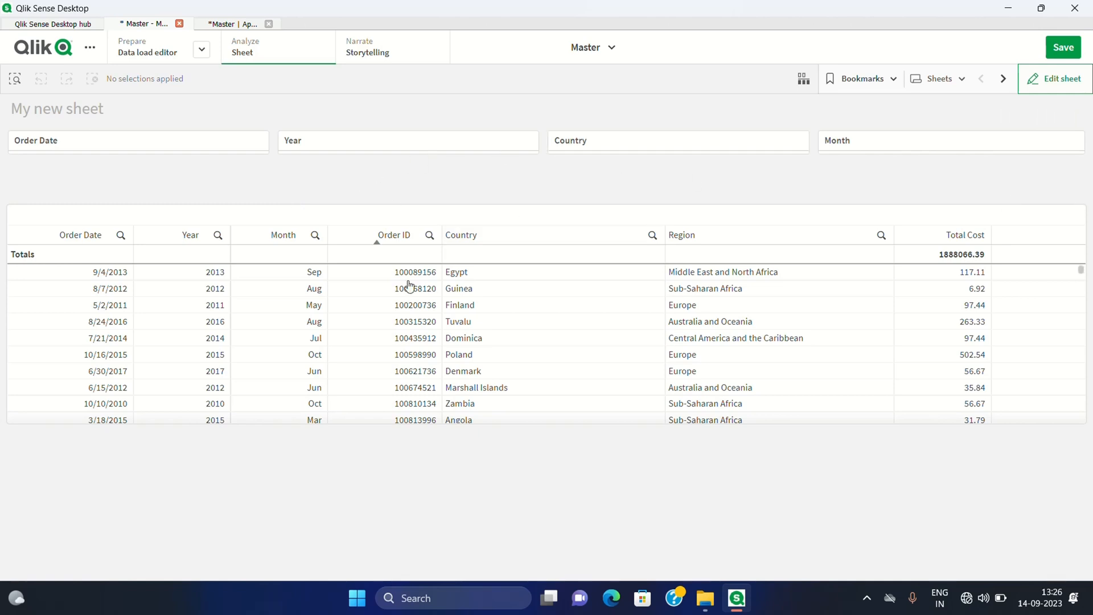
# Step: Filter the sheet to Year 2013 using the Year filter and apply the selection
pyautogui.click(398, 150)
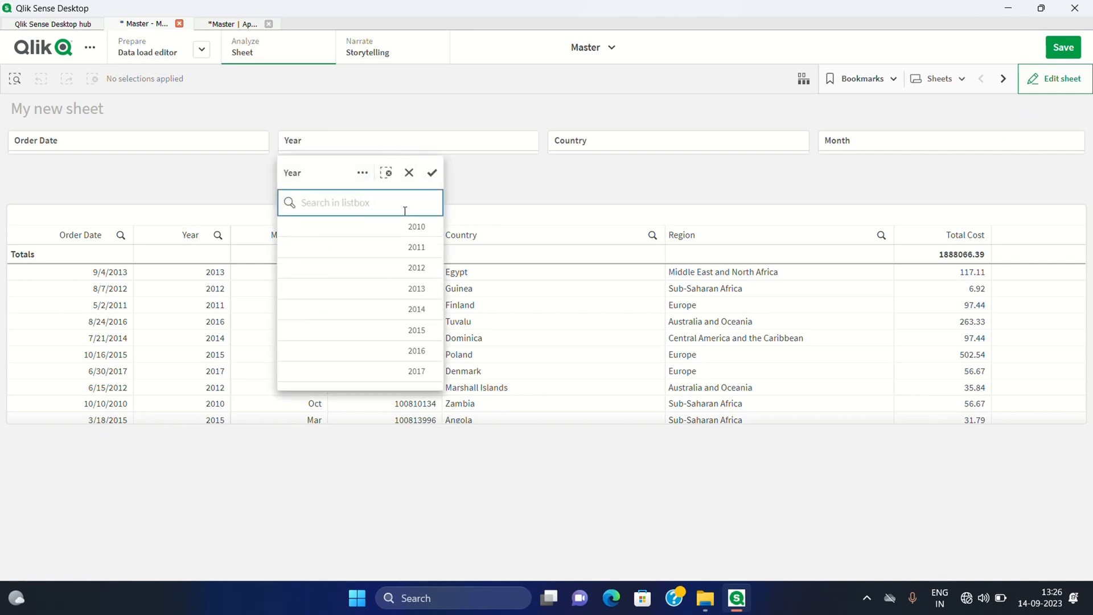
pyautogui.click(417, 289)
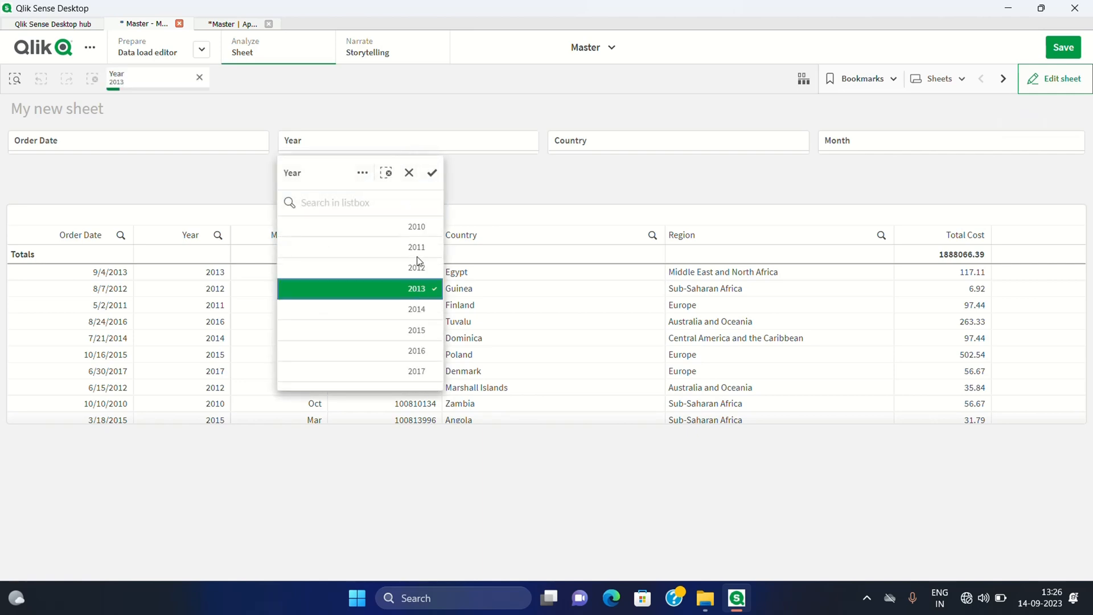
pyautogui.click(432, 172)
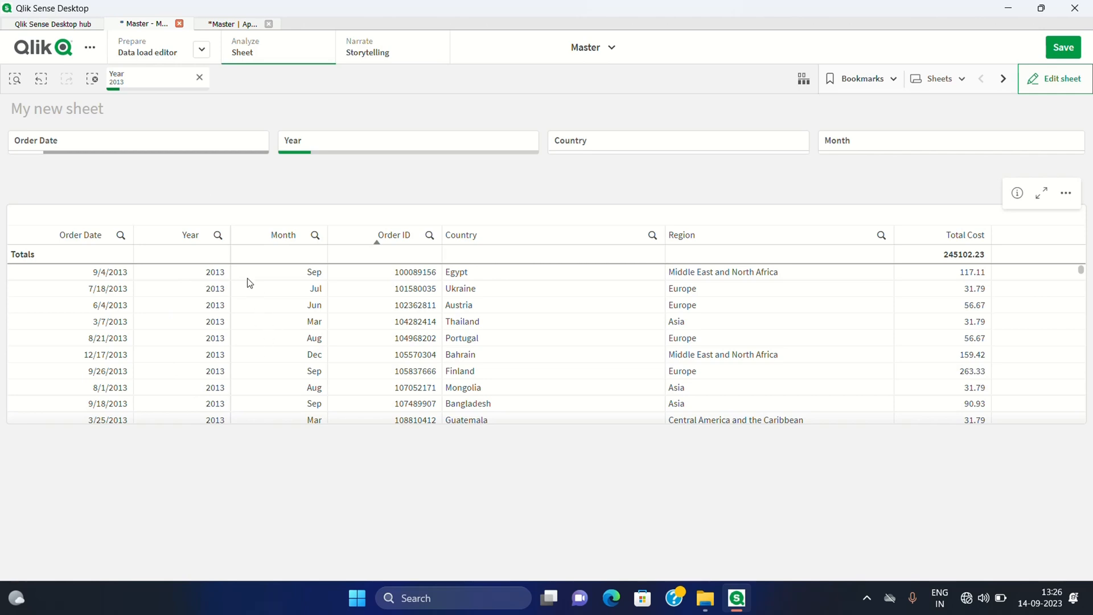
# Step: Filter the sheet to Month May using the Month filter, and clear both the Month and Year selections
pyautogui.click(841, 151)
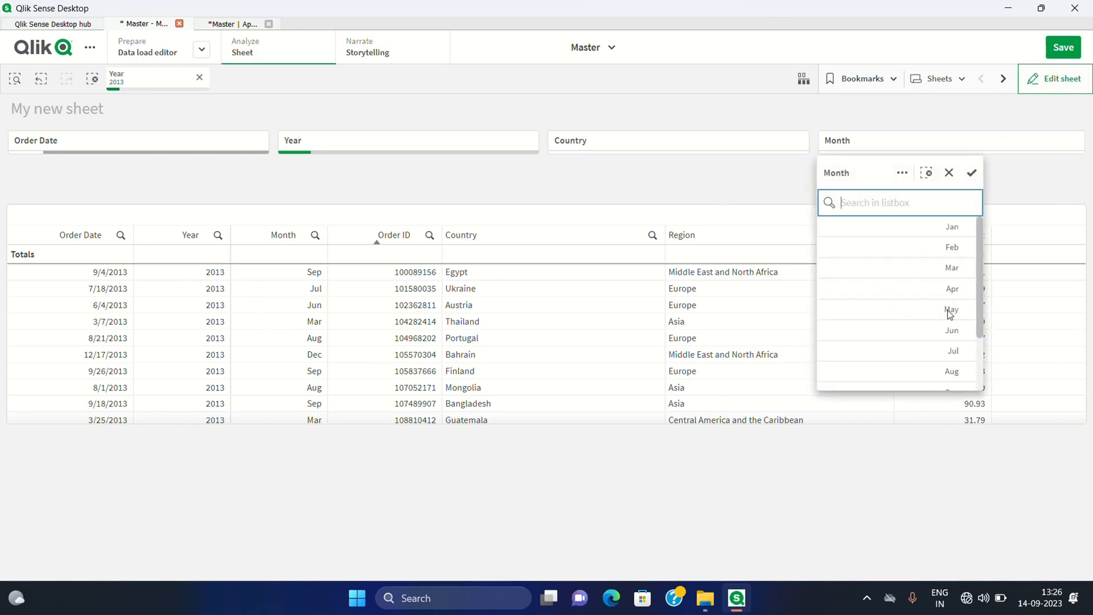
pyautogui.click(950, 312)
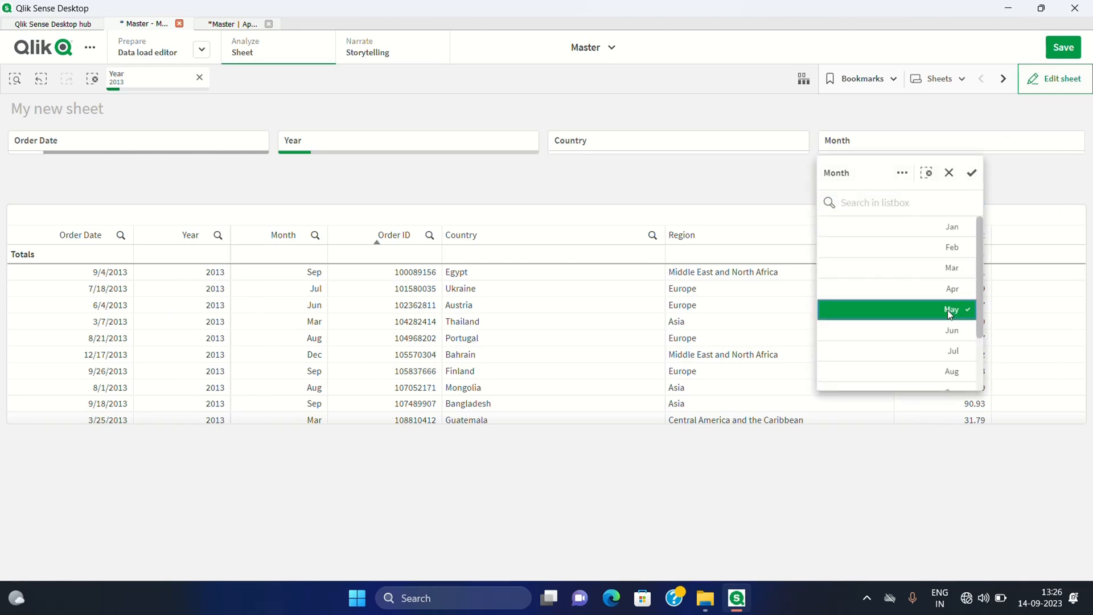
pyautogui.click(973, 174)
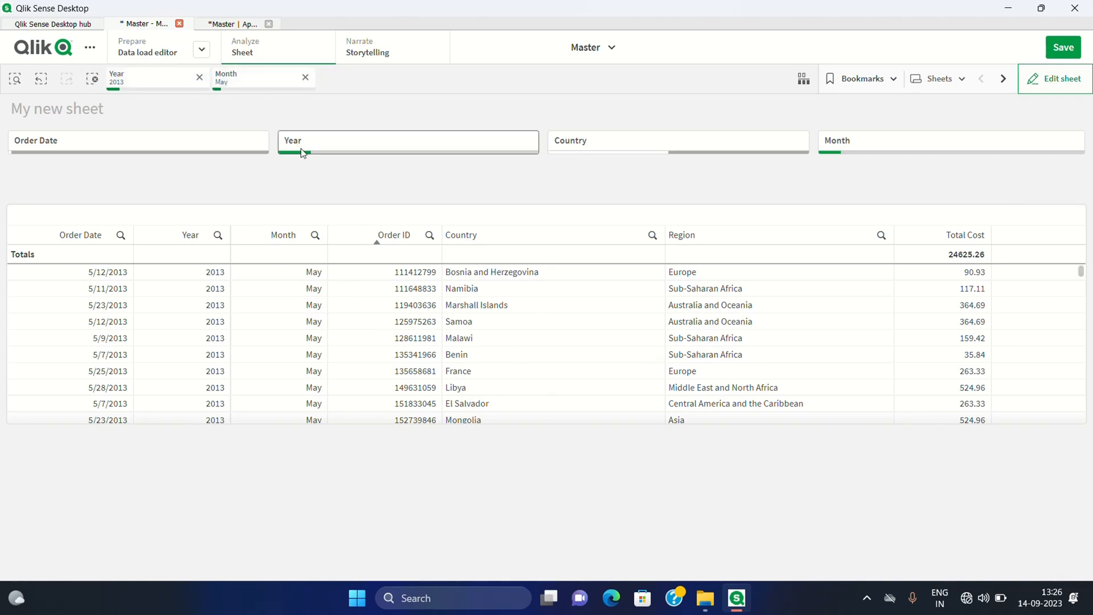
pyautogui.click(305, 77)
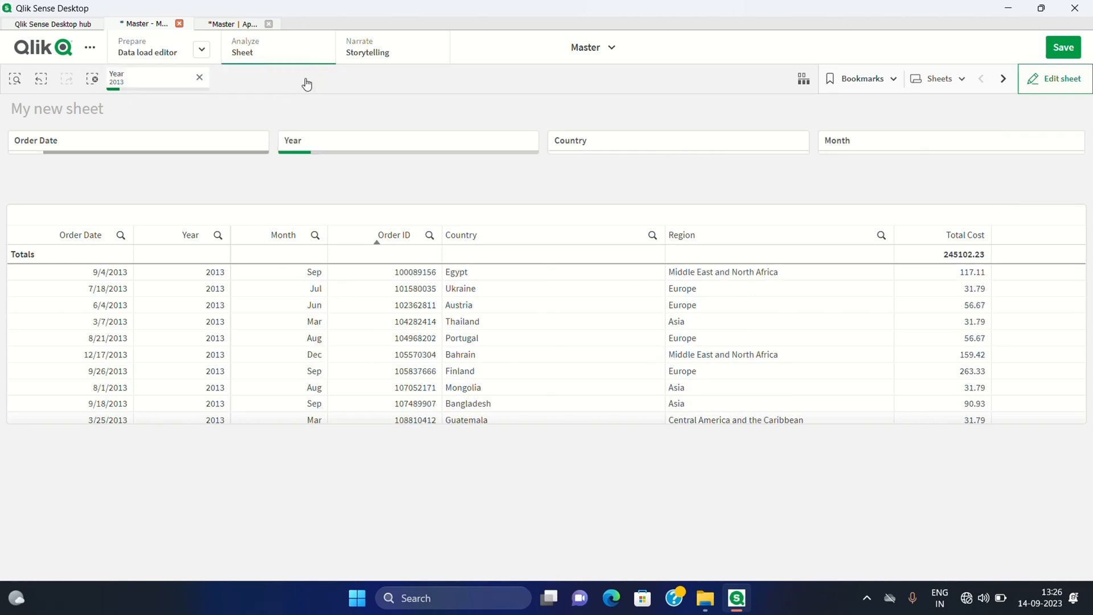
pyautogui.click(199, 78)
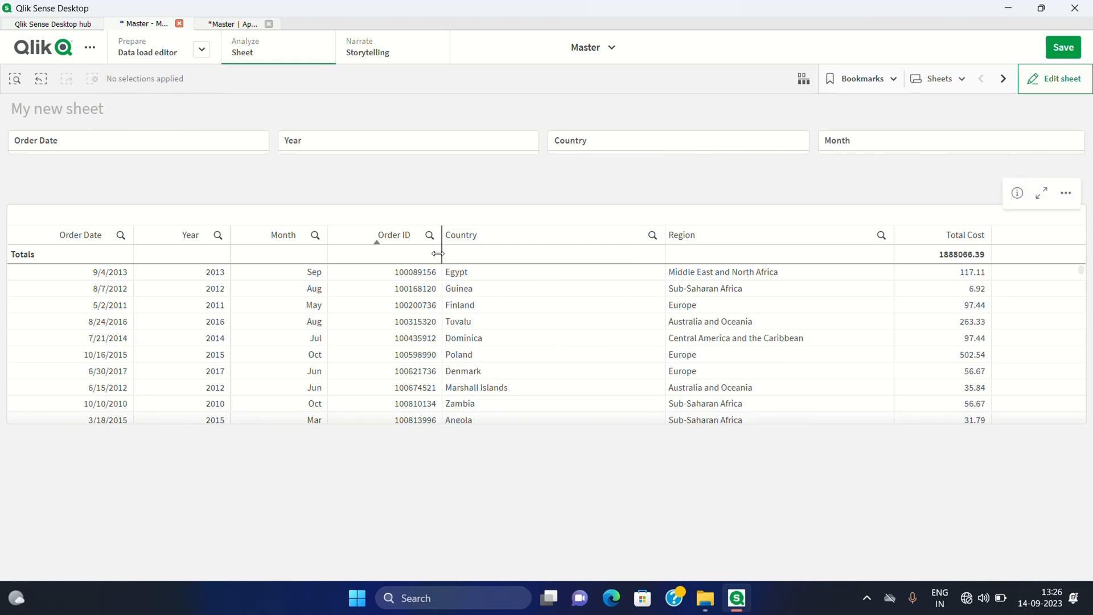
# Step: Review the Year and Month lines in the load script, reload the data and close the load progress dialog
pyautogui.click(145, 52)
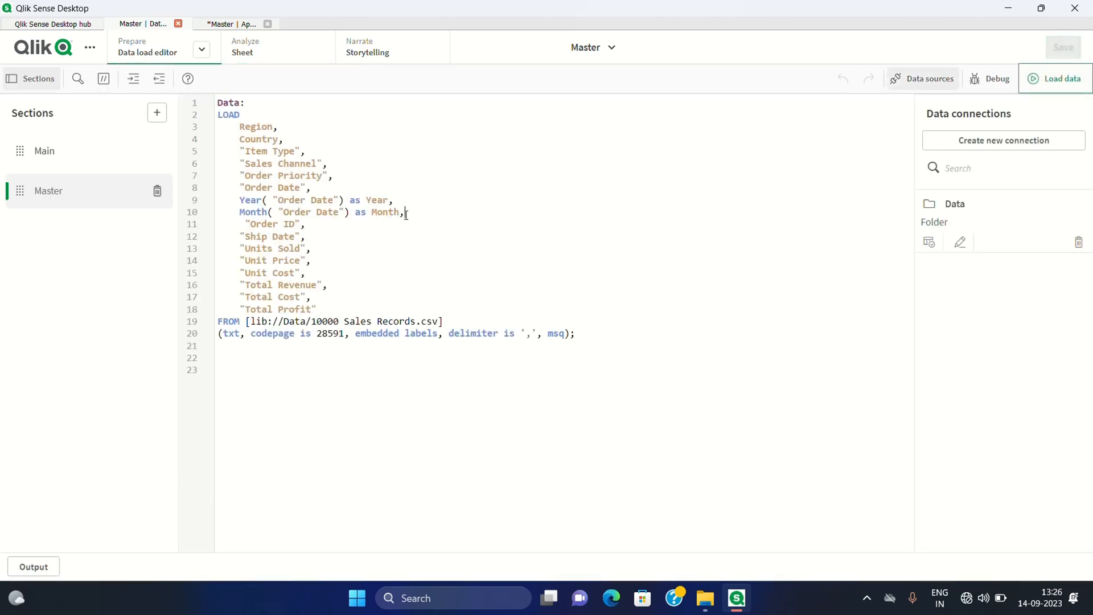
pyautogui.moveTo(406, 214); pyautogui.dragTo(243, 198)
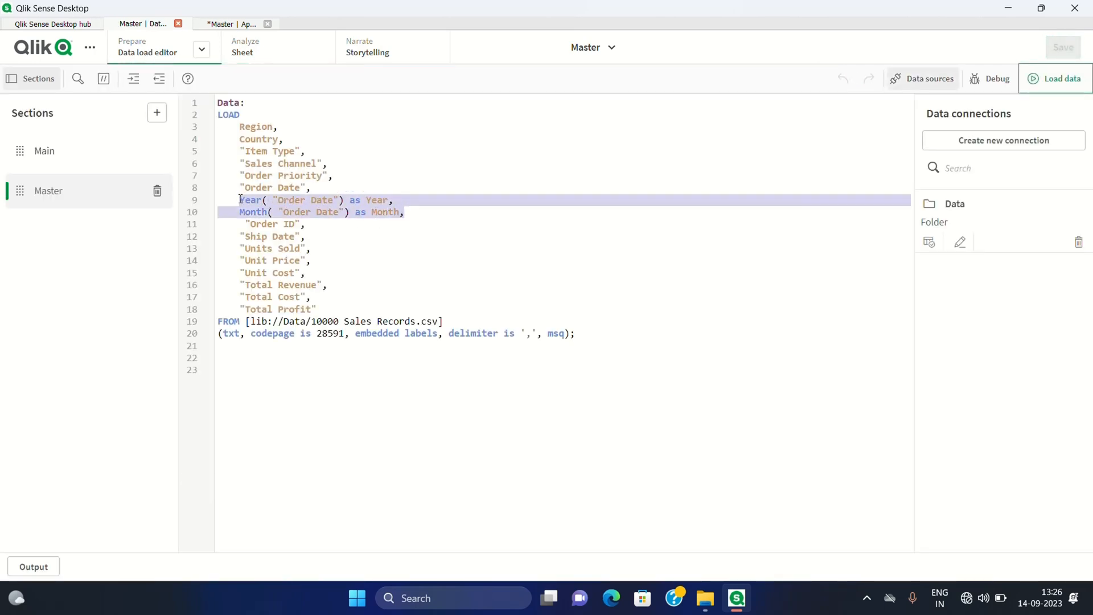
pyautogui.click(496, 145)
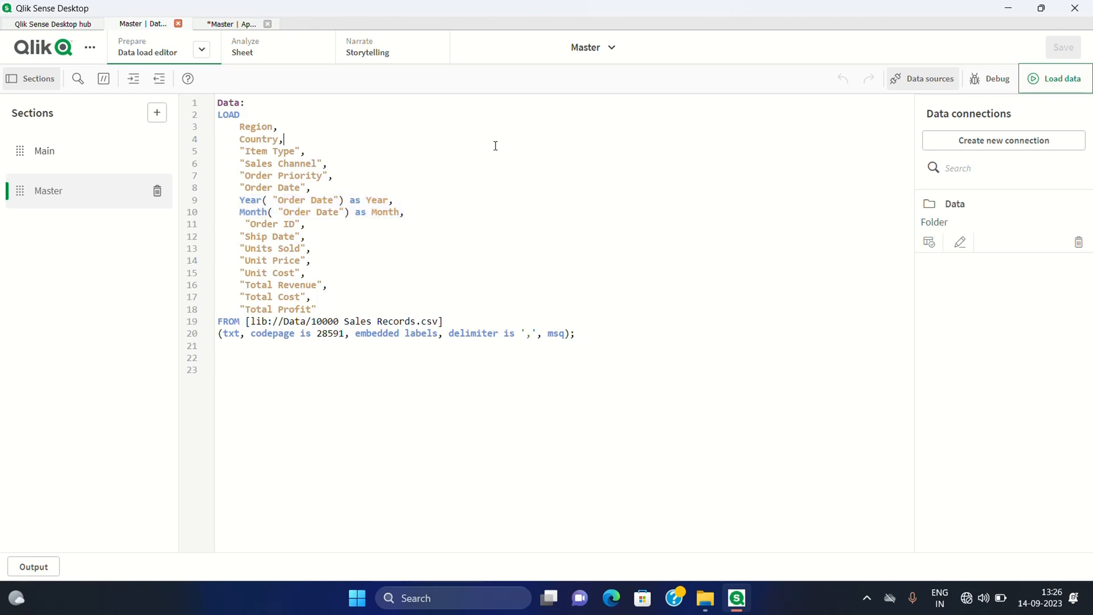
pyautogui.click(1065, 83)
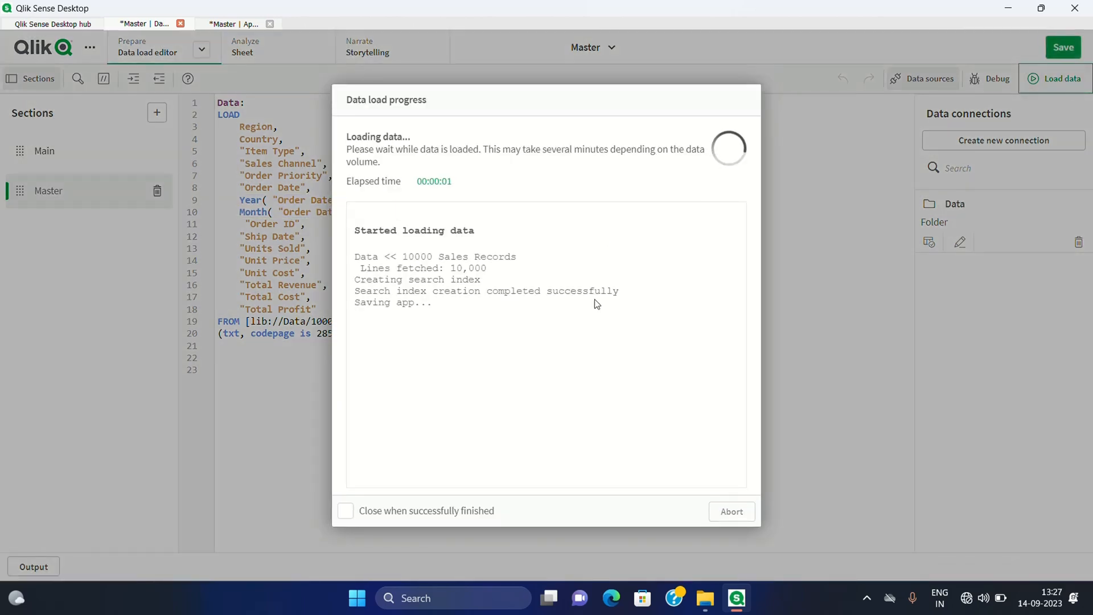
pyautogui.click(727, 514)
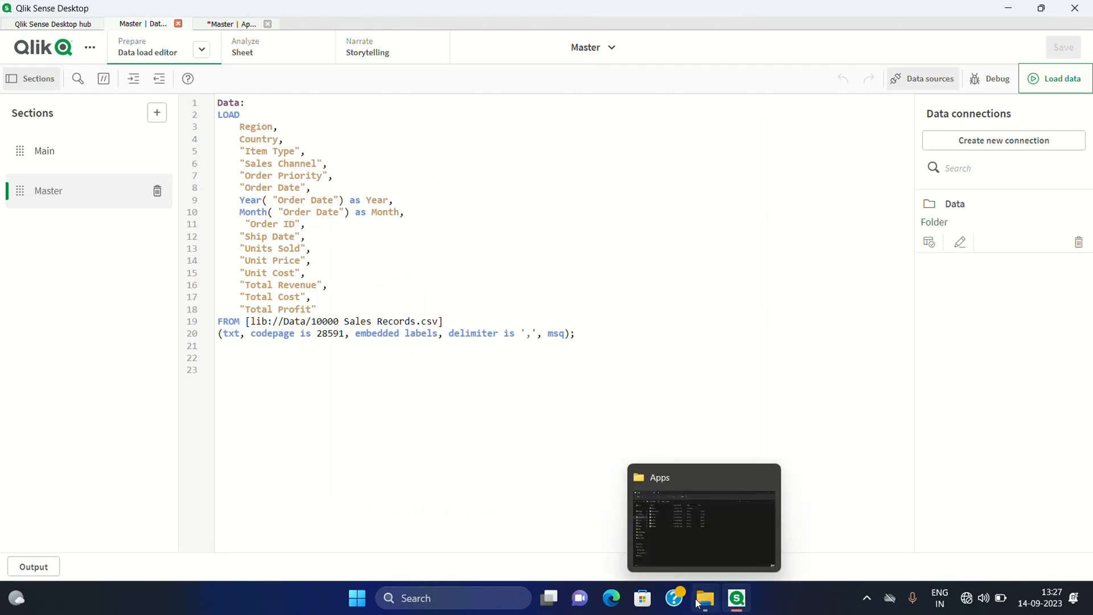
# Step: Check the saved app files in the Apps folder in File Explorer and return to Qlik Sense
pyautogui.click(706, 606)
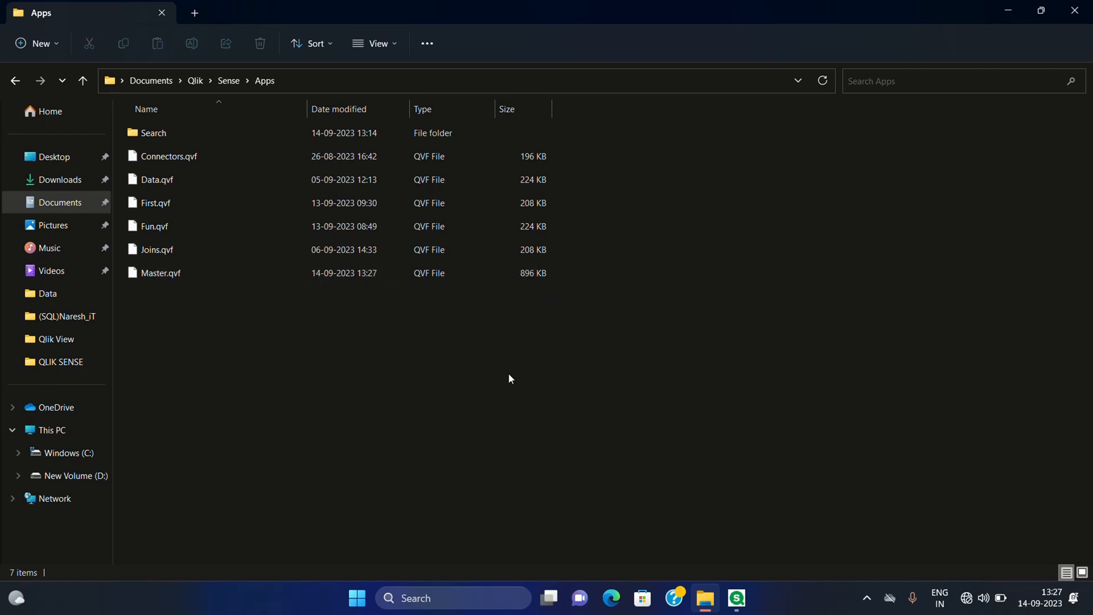
pyautogui.click(737, 598)
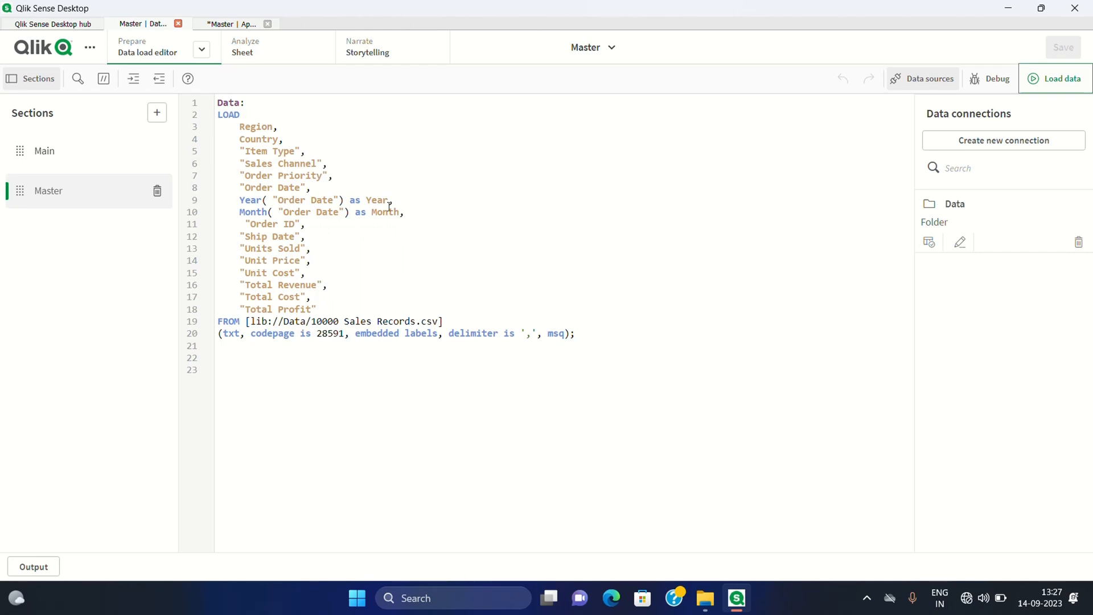
# Step: Add KPI charts below the table on My new sheet for Count([Order Date]), Count(Year) and Count(Month)
pyautogui.click(249, 55)
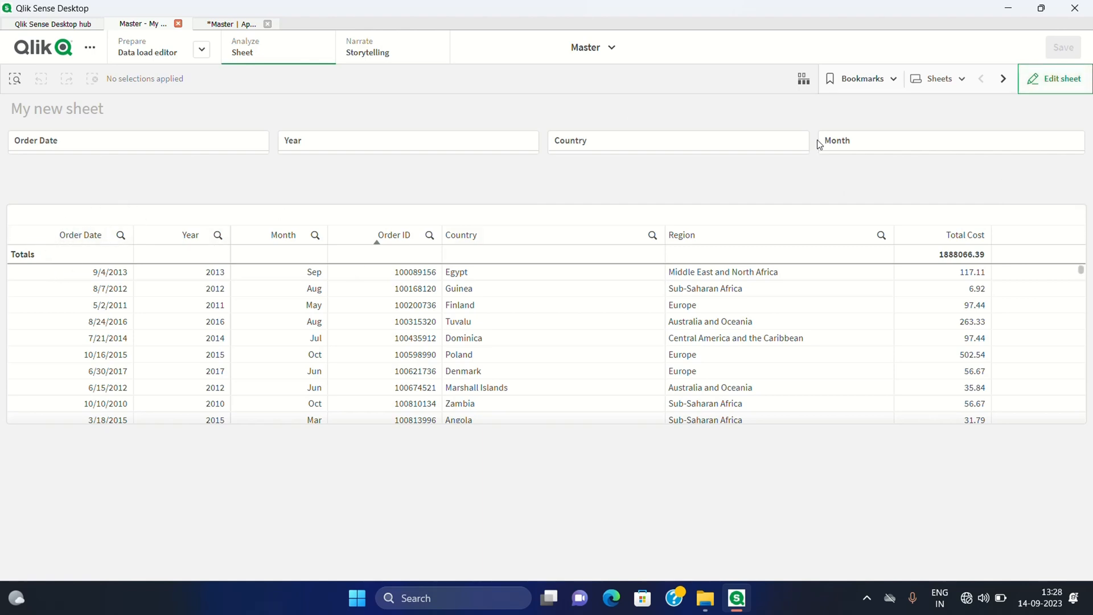
pyautogui.click(1045, 83)
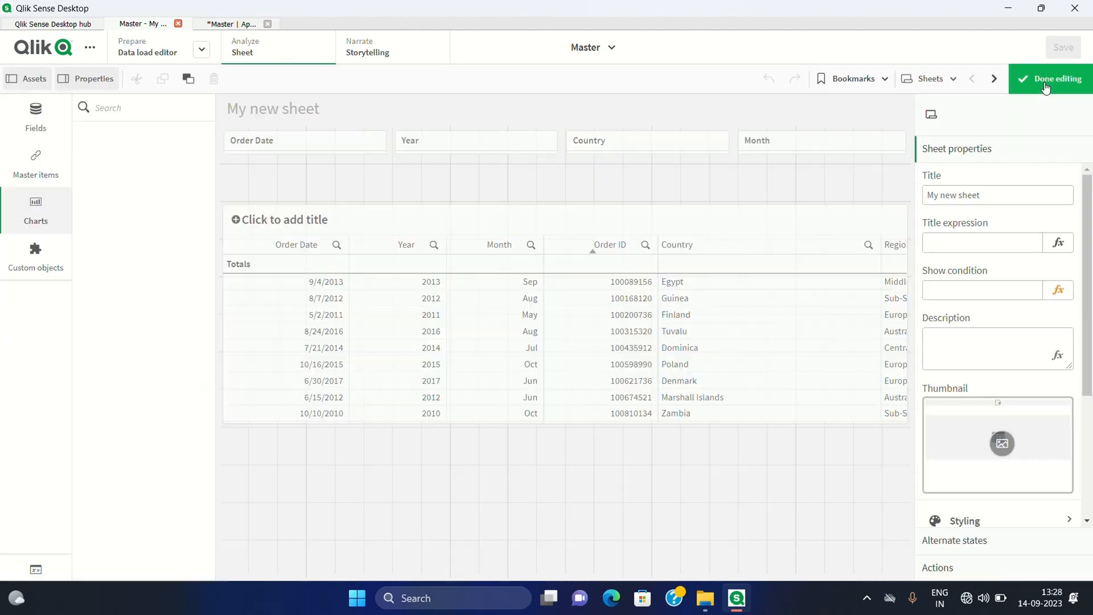
pyautogui.click(592, 312)
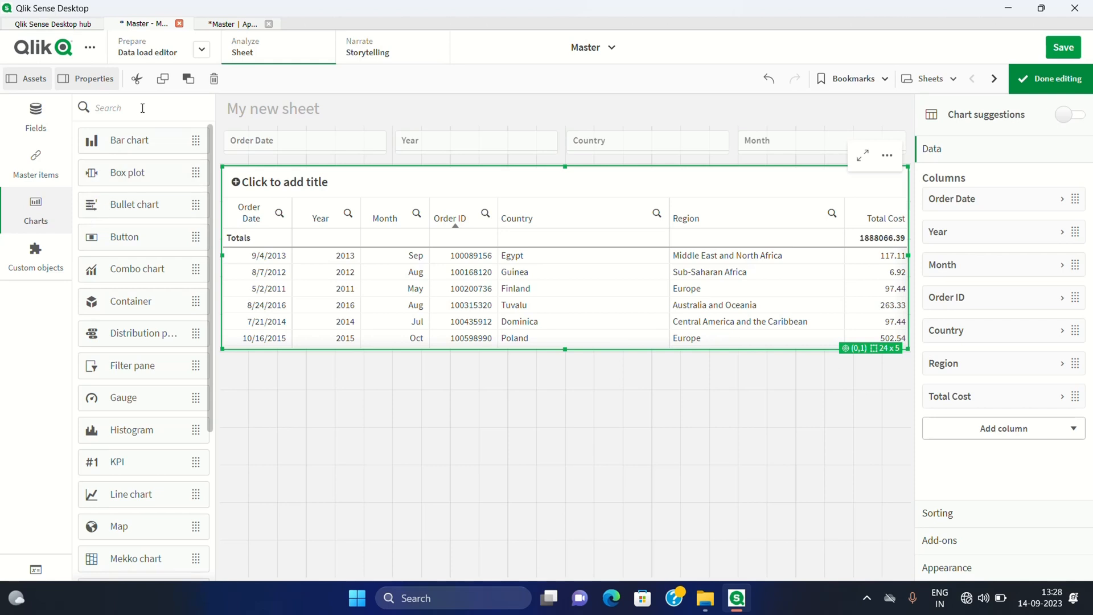
pyautogui.write('kpi')
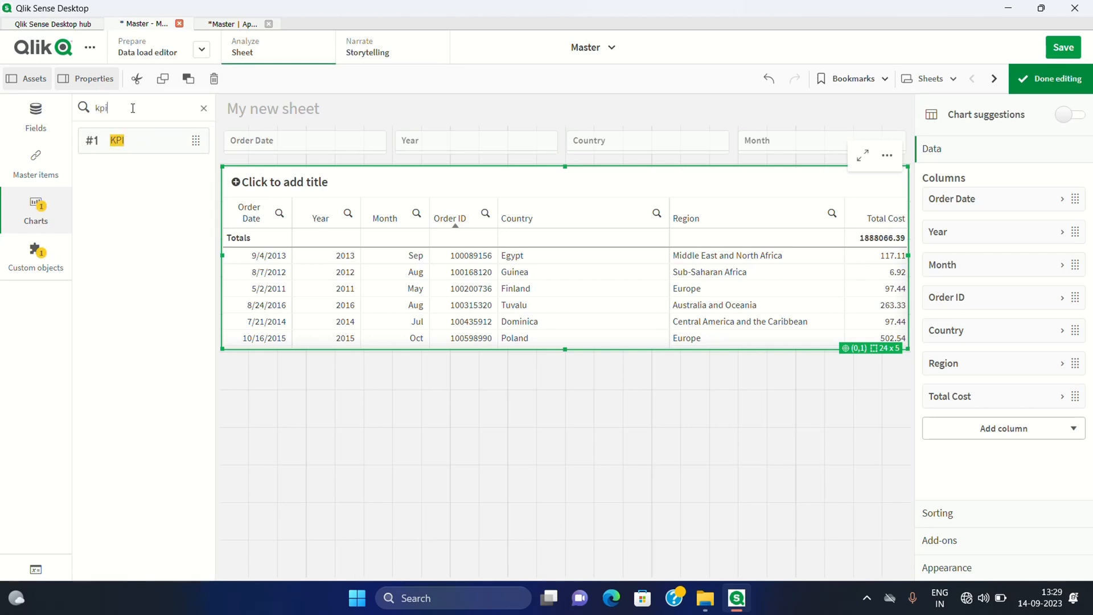
pyautogui.moveTo(132, 143); pyautogui.dragTo(443, 401)
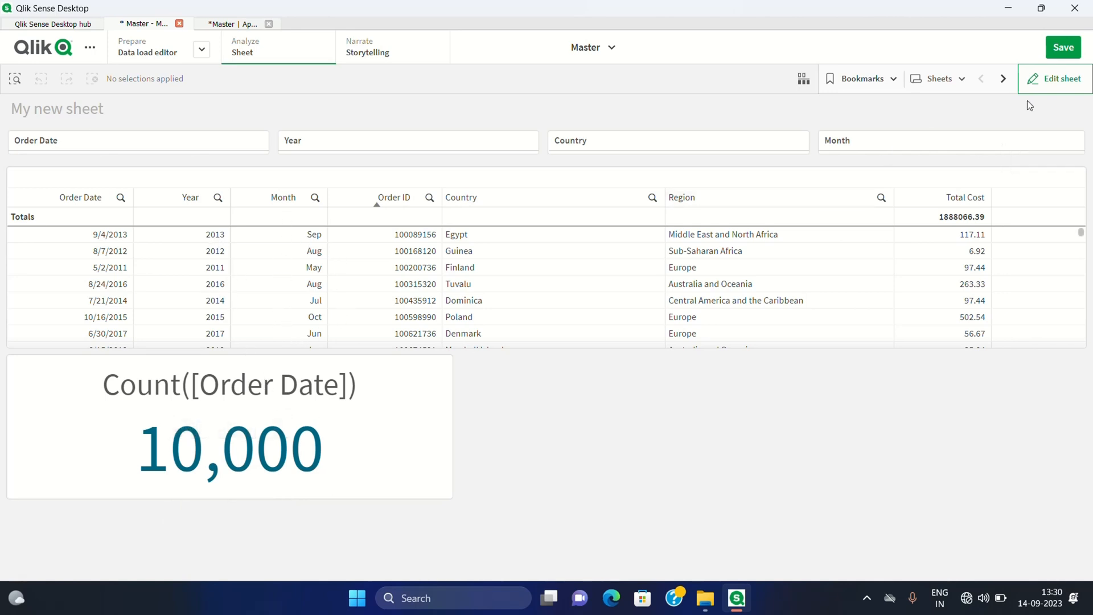
pyautogui.click(1050, 80)
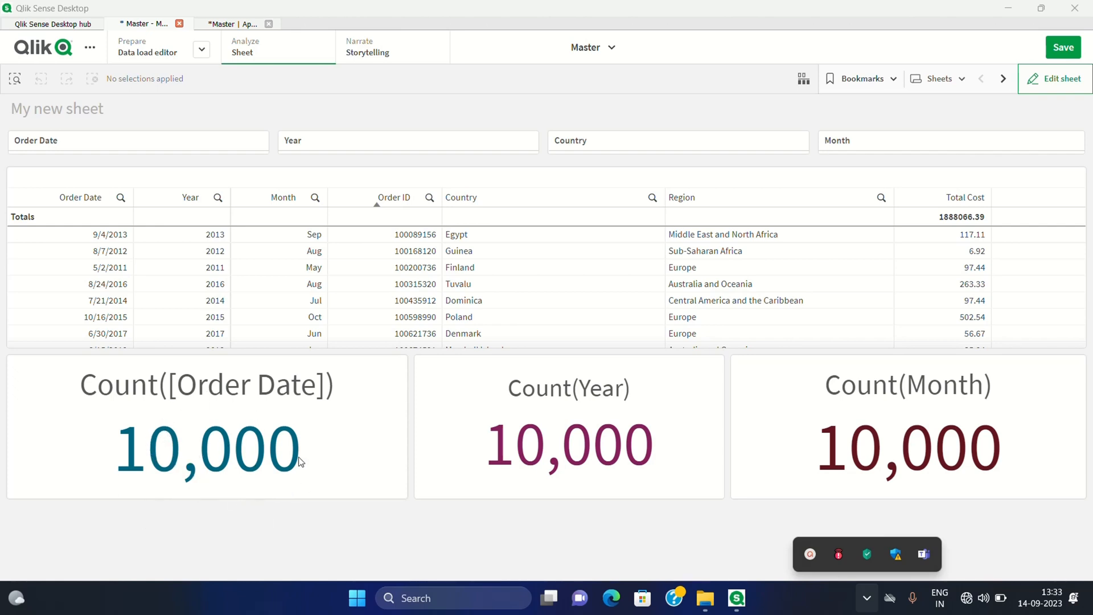
pyautogui.click(238, 418)
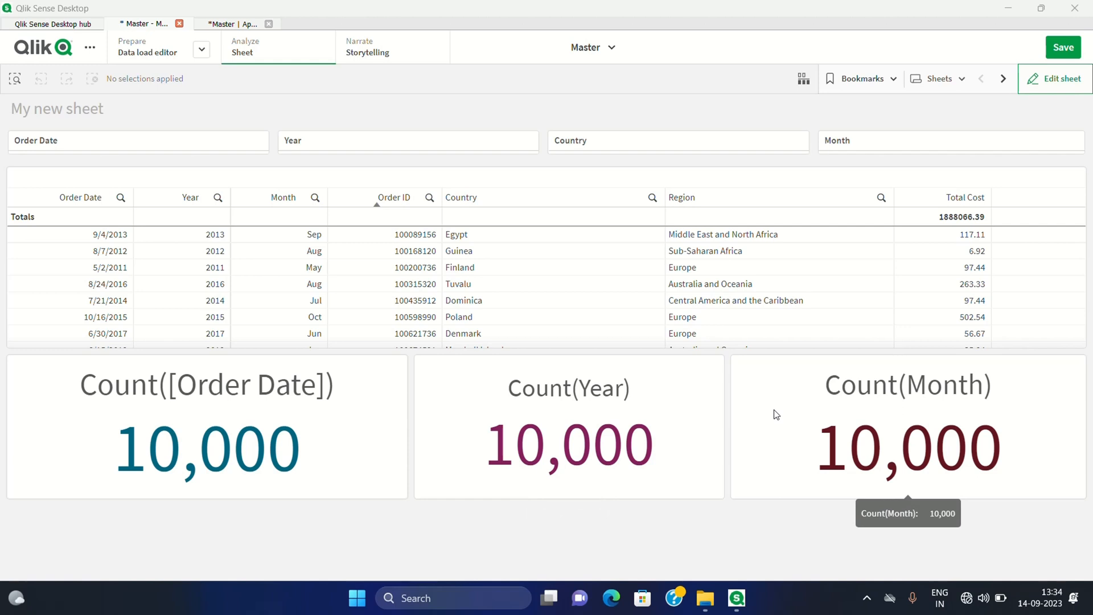
# Step: Examine the Order Date field and the Year and Month lines derived from it in the load script
pyautogui.click(200, 50)
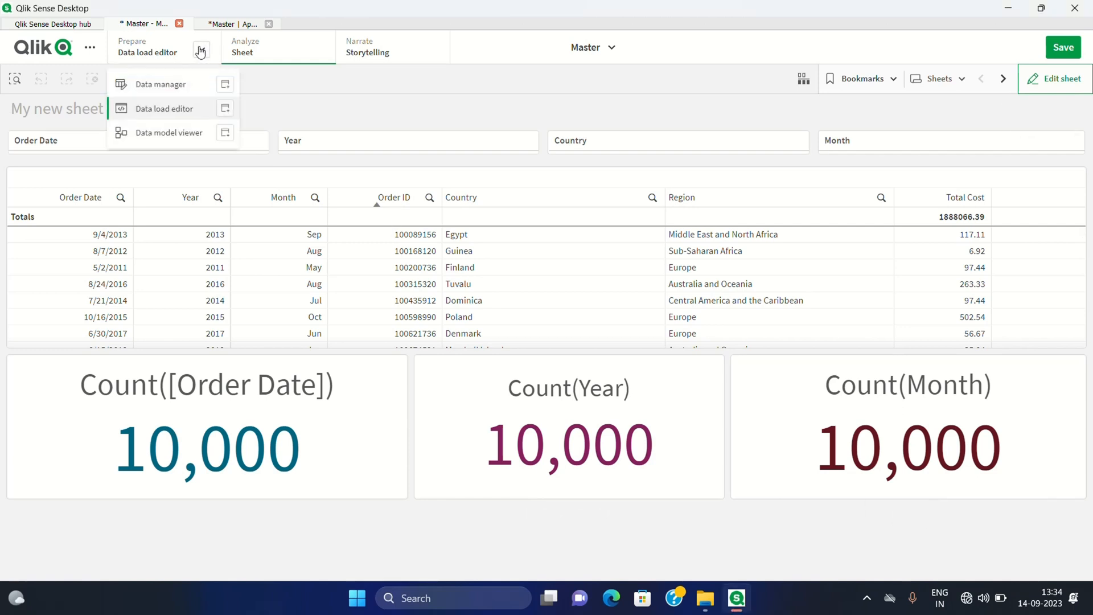
pyautogui.click(174, 110)
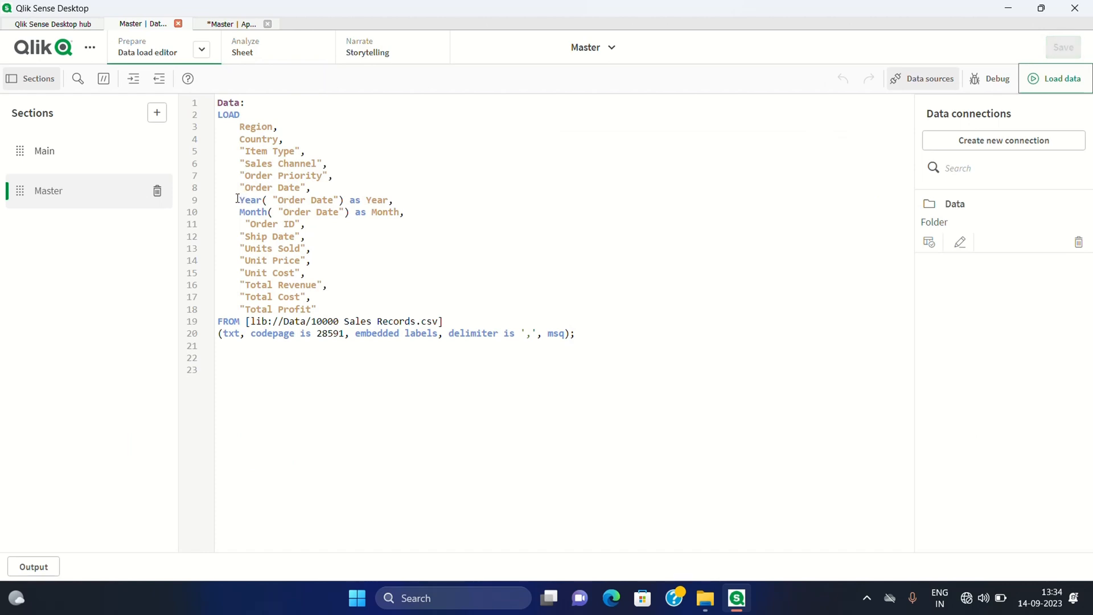
pyautogui.moveTo(237, 200); pyautogui.dragTo(330, 190)
pyautogui.click(407, 213)
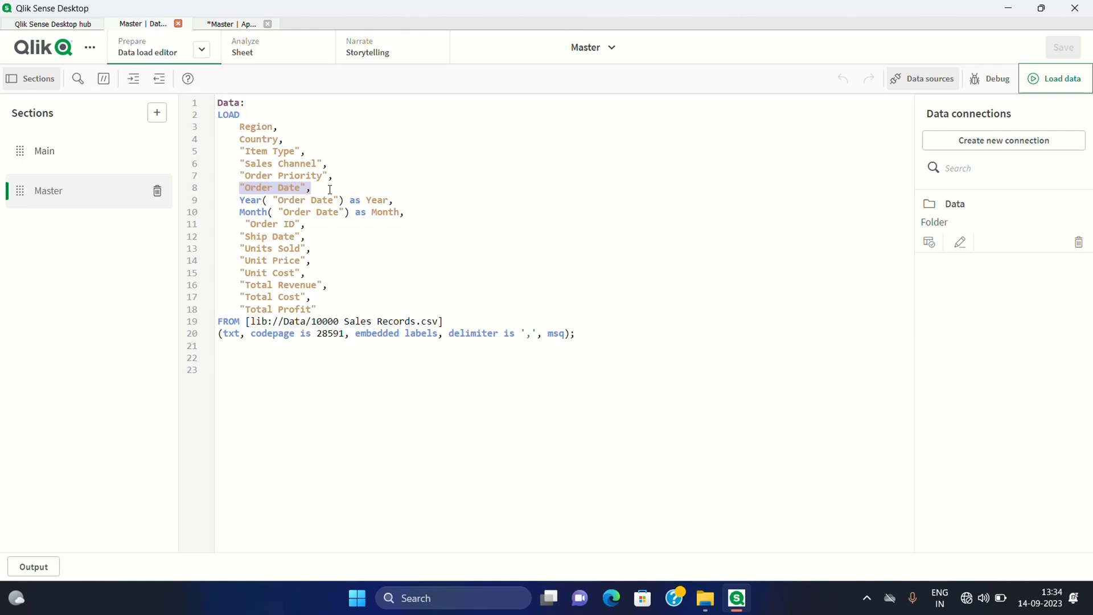
pyautogui.moveTo(405, 214); pyautogui.dragTo(233, 204)
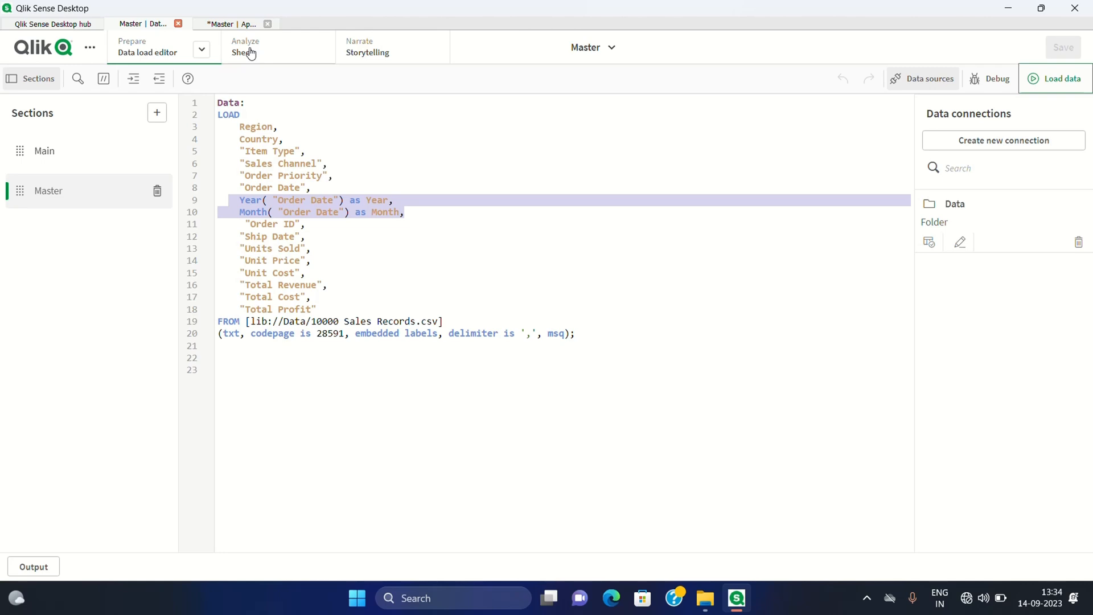
# Step: On My new sheet (2), reduce the line chart's height to 13 grid rows and finish editing
pyautogui.click(247, 50)
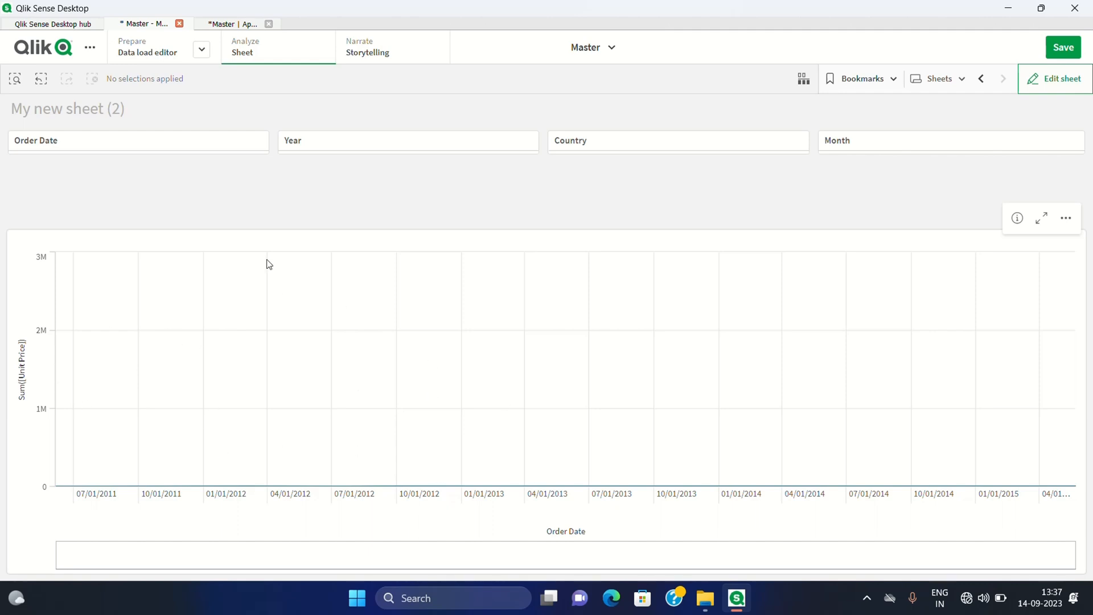
pyautogui.click(1069, 85)
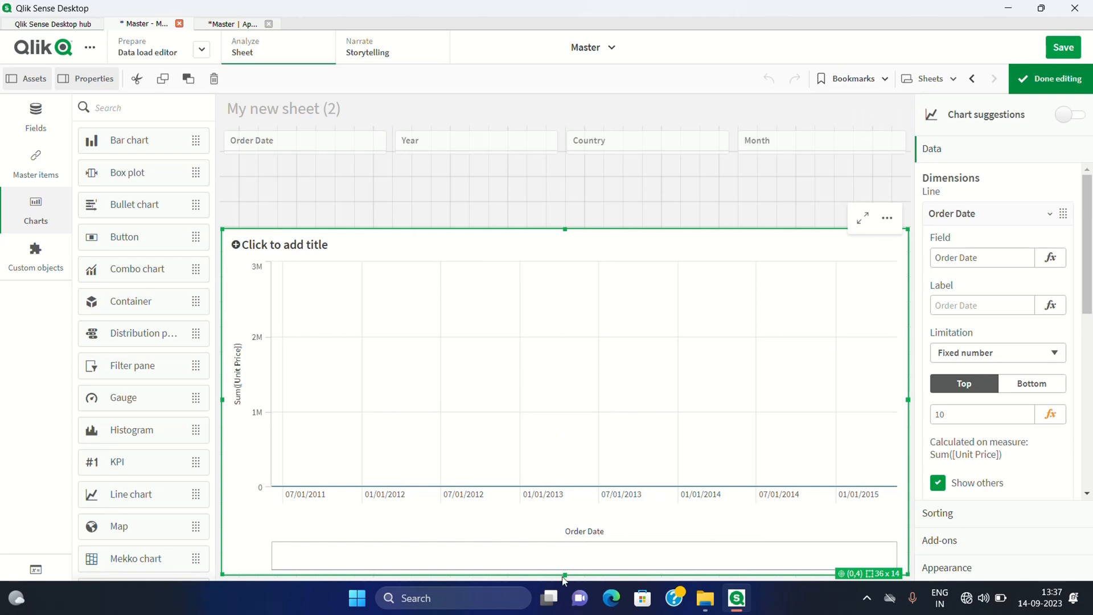
pyautogui.moveTo(565, 572); pyautogui.dragTo(564, 548)
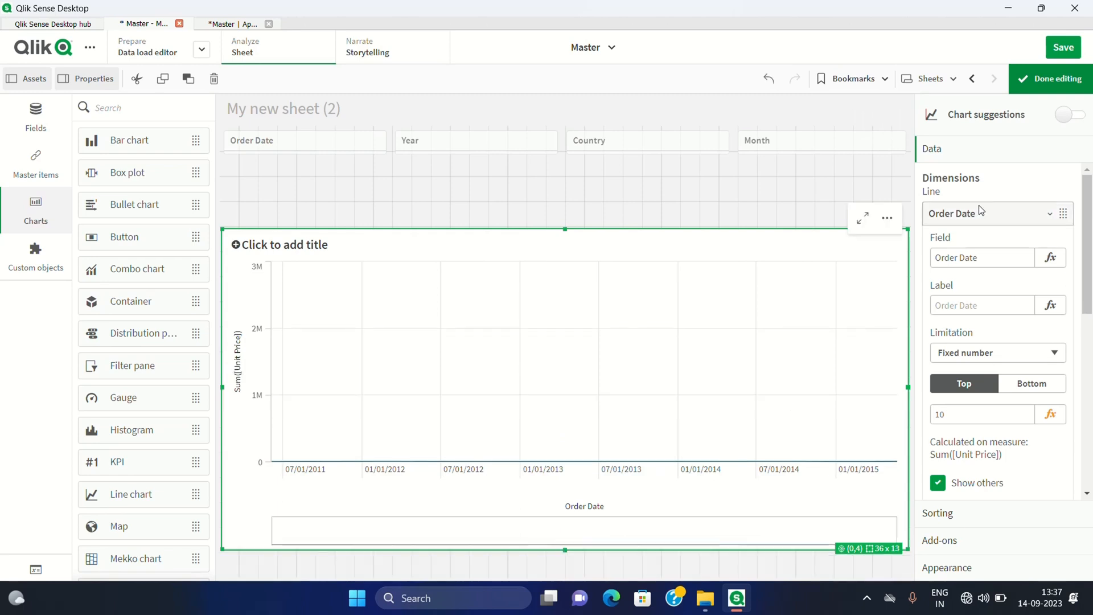
pyautogui.click(1043, 85)
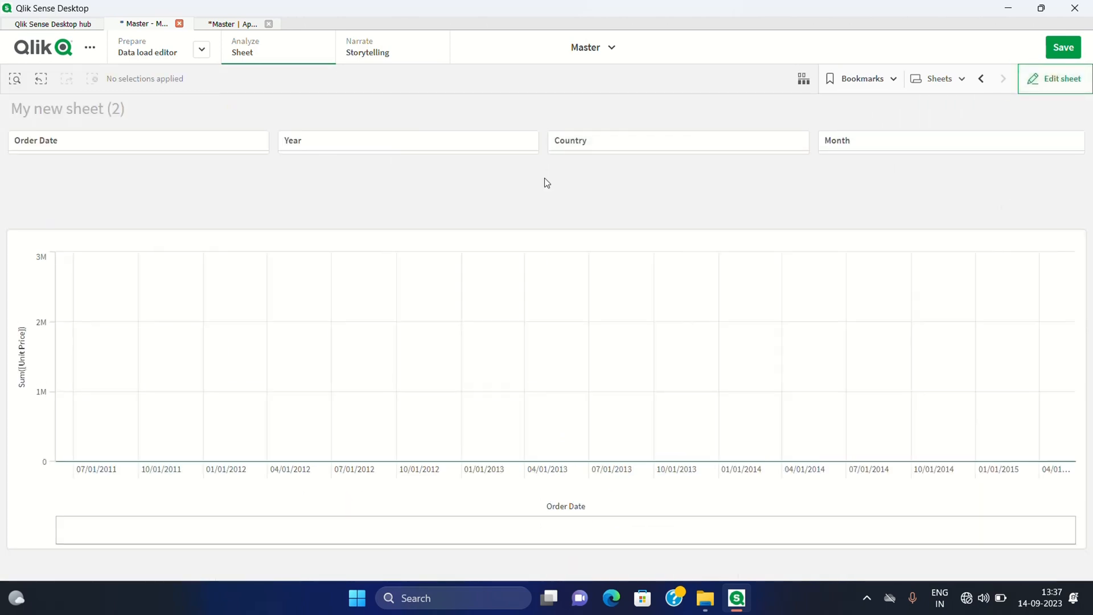
# Step: Filter My new sheet (2) to Year 2010 and Month Mar, and clear the selections after viewing the line chart
pyautogui.click(442, 151)
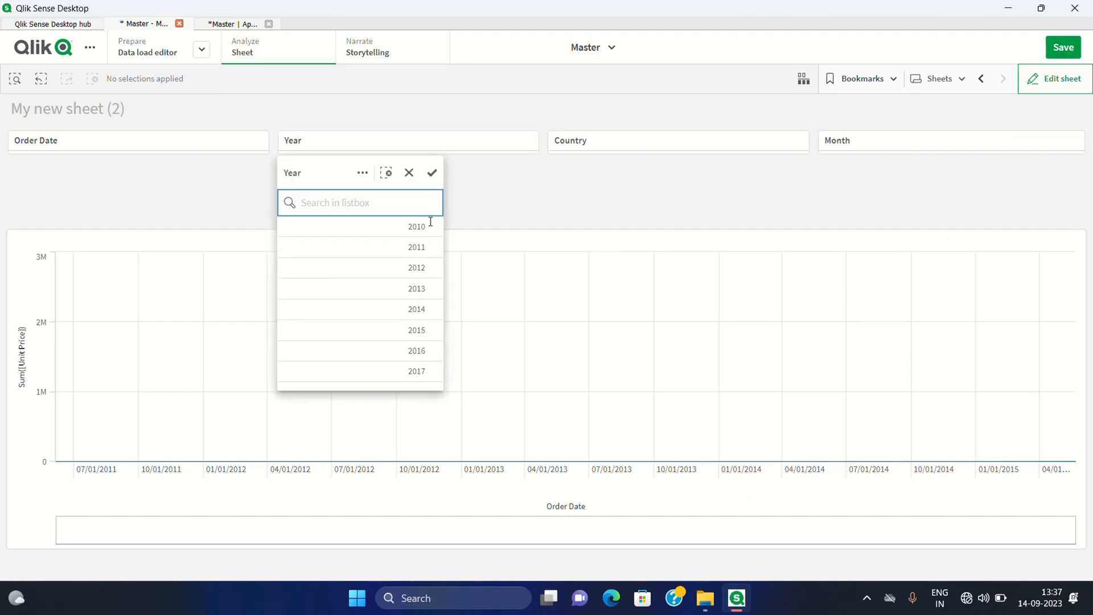
pyautogui.click(421, 228)
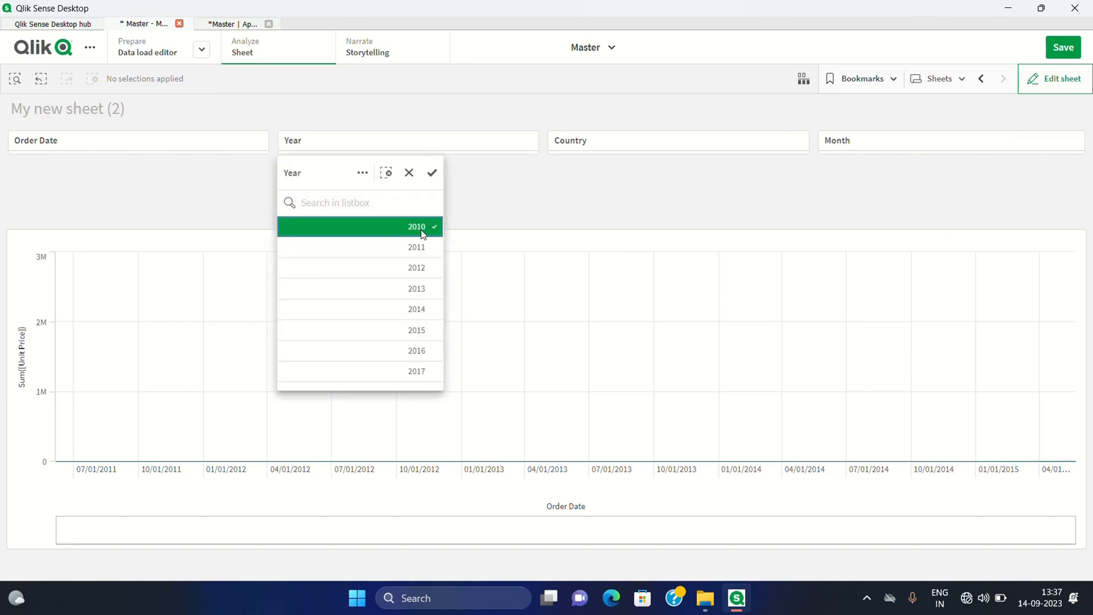
pyautogui.click(433, 178)
pyautogui.click(856, 145)
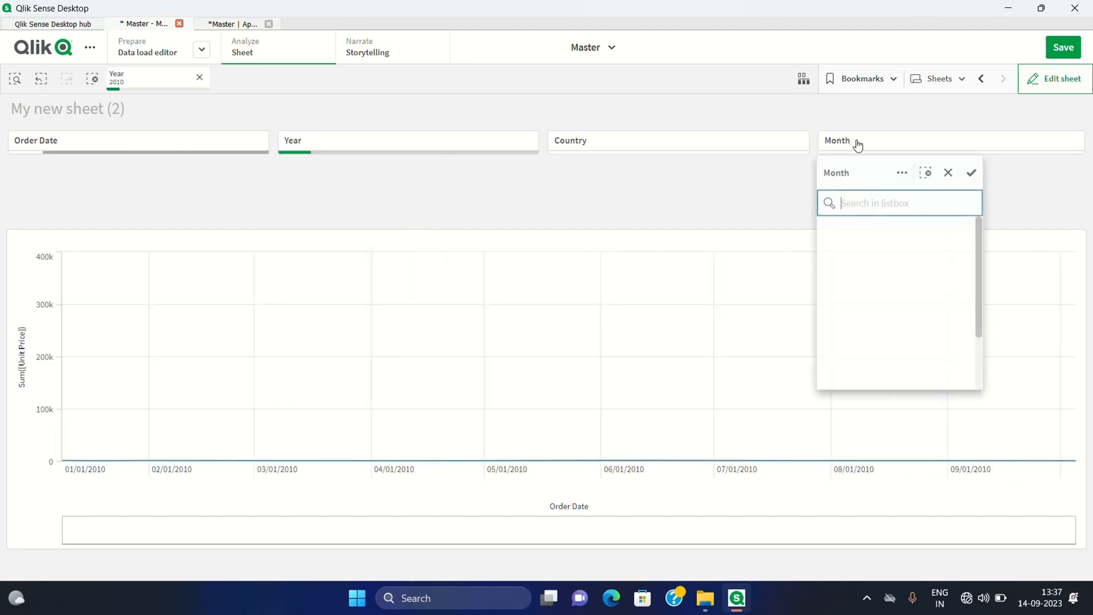
pyautogui.click(945, 268)
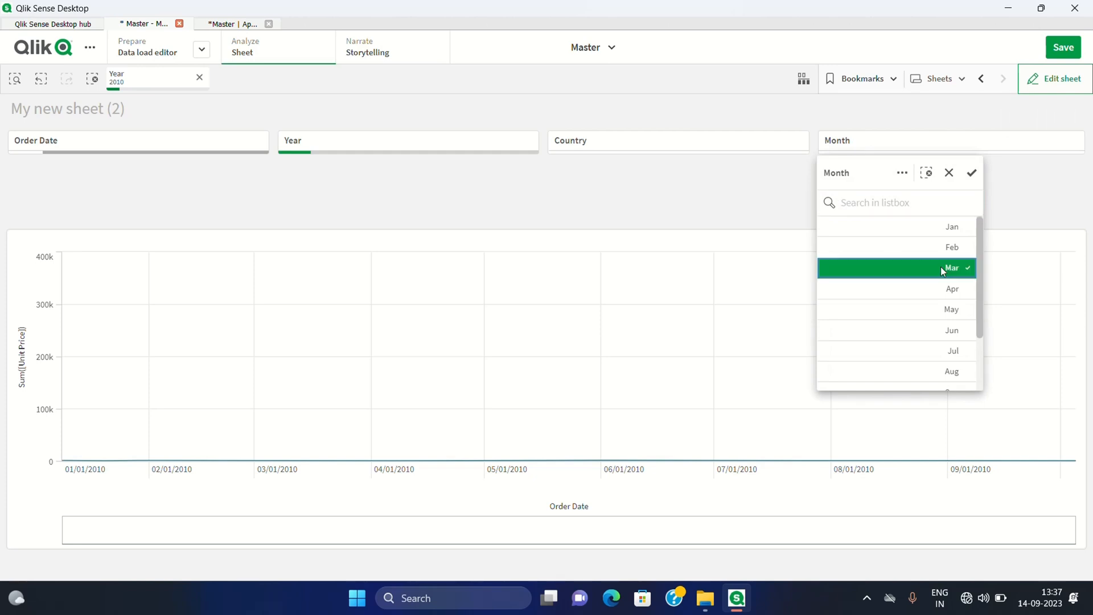
pyautogui.click(972, 173)
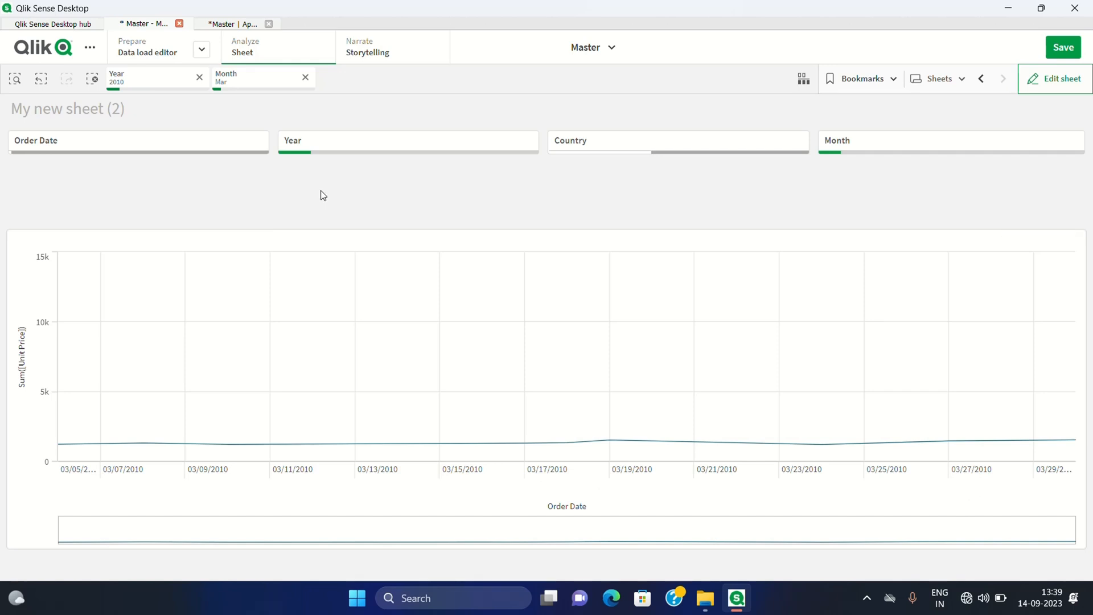
pyautogui.click(306, 78)
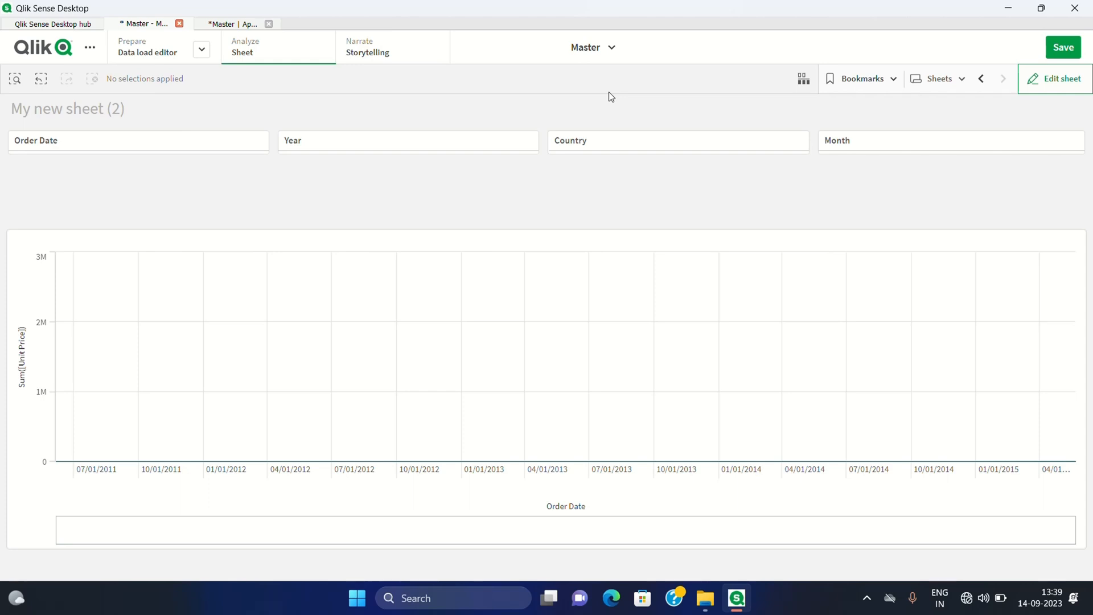
# Step: View the year and month KPIs on My new sheet (1) and return to the load script
pyautogui.click(981, 79)
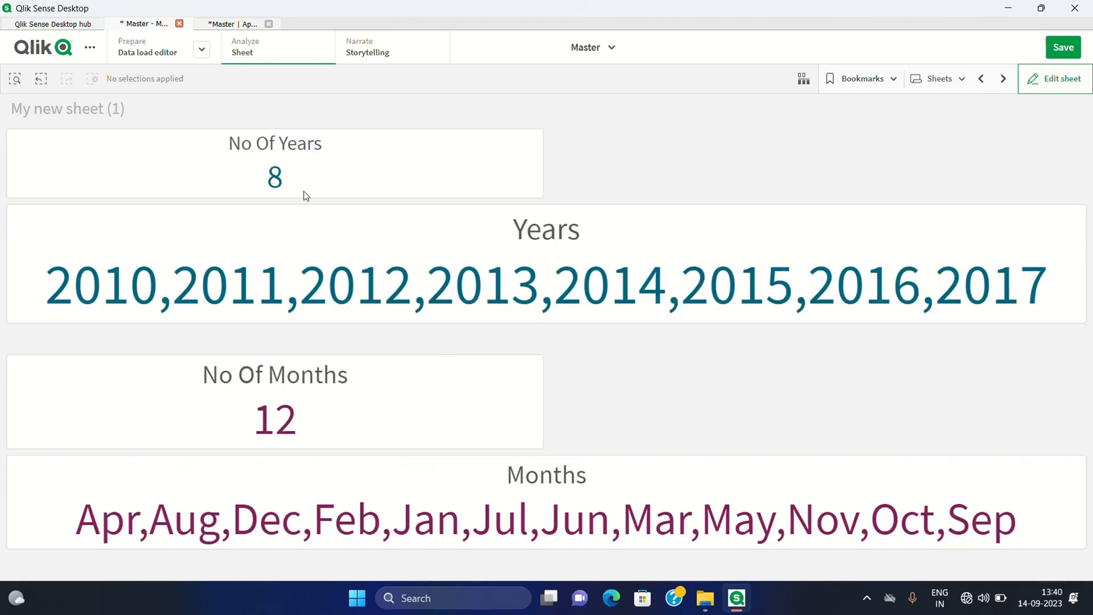
pyautogui.click(161, 52)
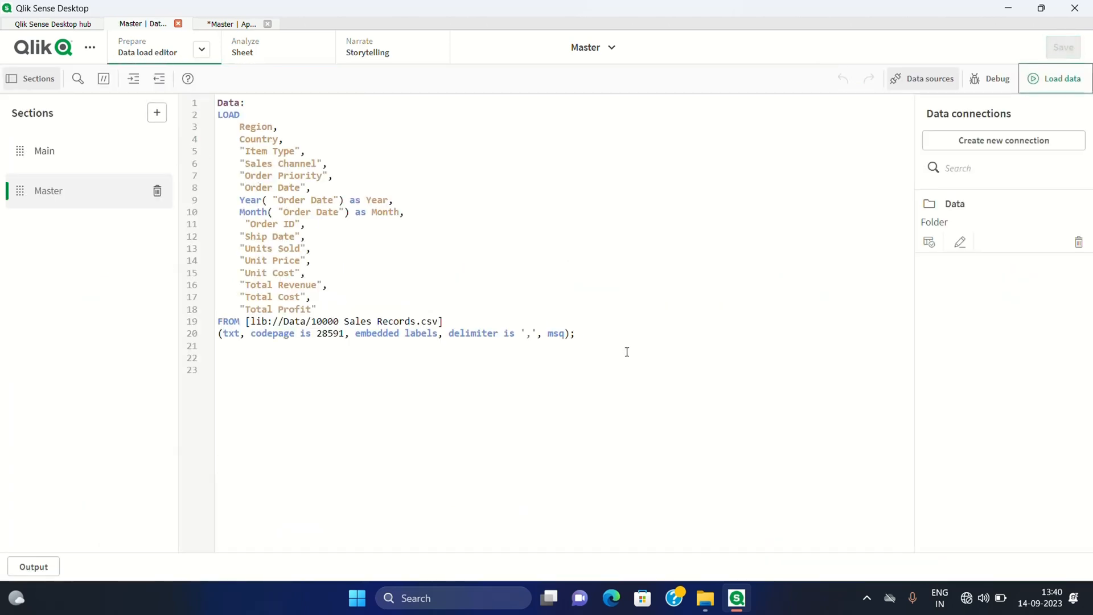
# Step: Switch from the load script to My new sheet (1) and review its year and month KPIs
pyautogui.moveTo(586, 333); pyautogui.dragTo(277, 53)
pyautogui.click(277, 53)
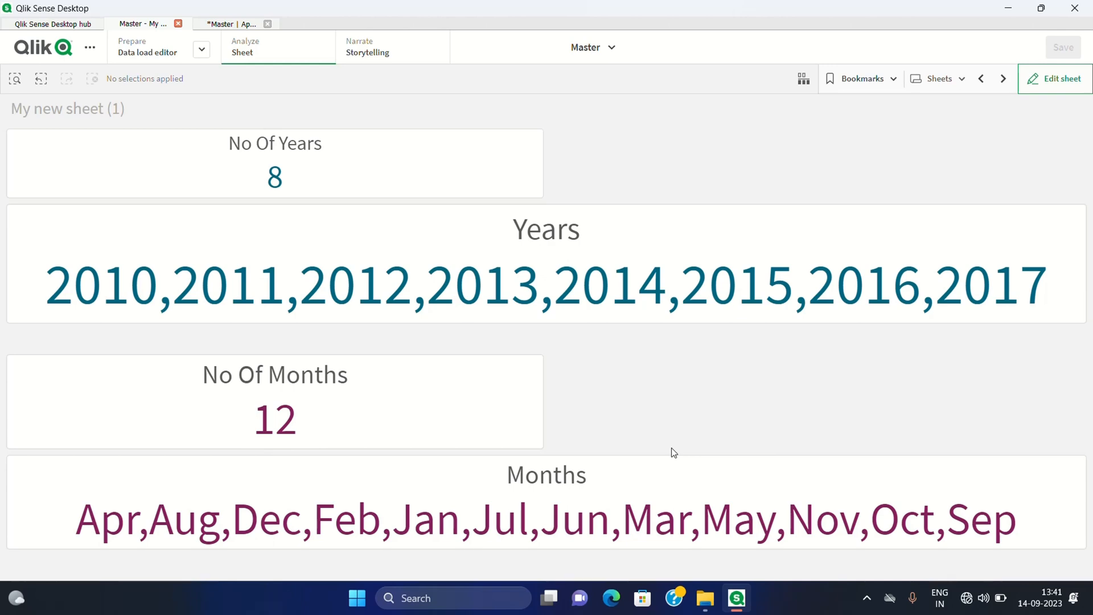
pyautogui.click(867, 598)
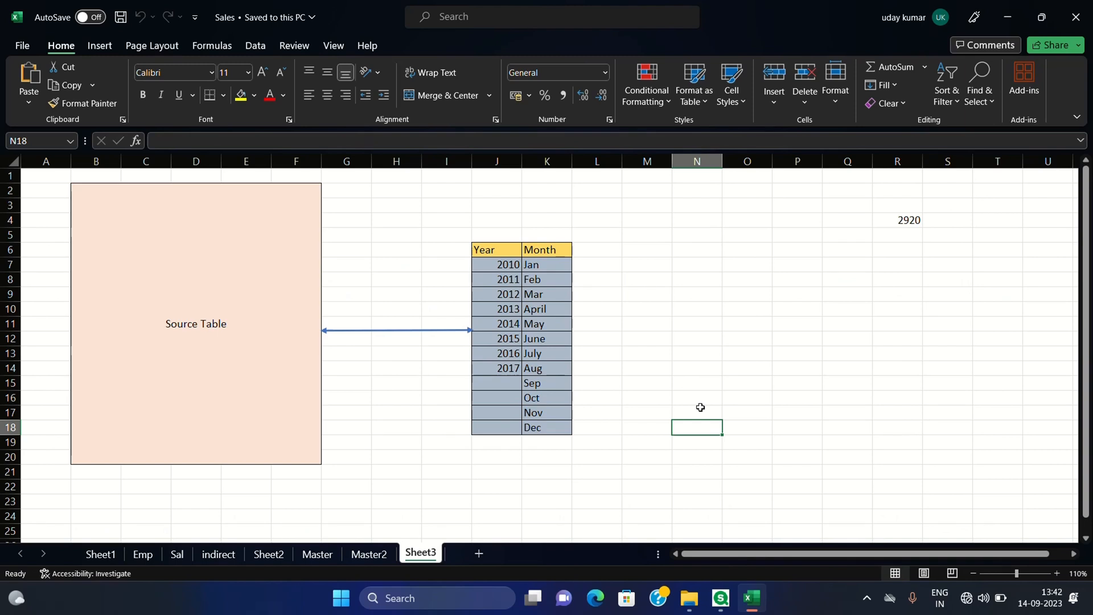
# Step: Examine the Source Table and the linked Year and Month table on Excel's Sheet3, and return to the Qlik Sense load script
pyautogui.click(79, 191)
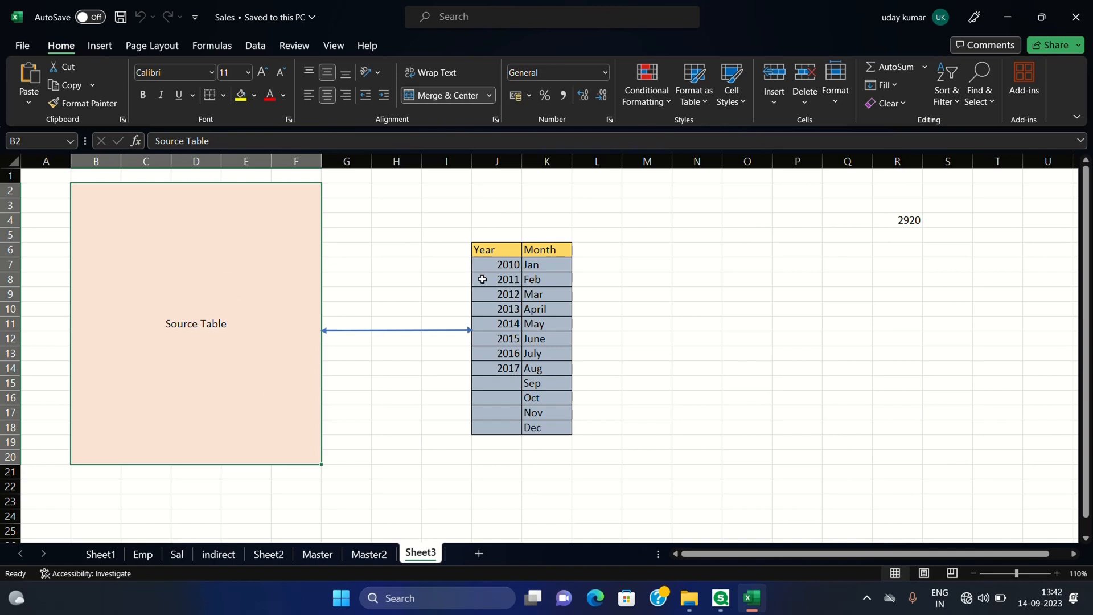
pyautogui.click(485, 249)
pyautogui.moveTo(485, 249); pyautogui.dragTo(525, 243)
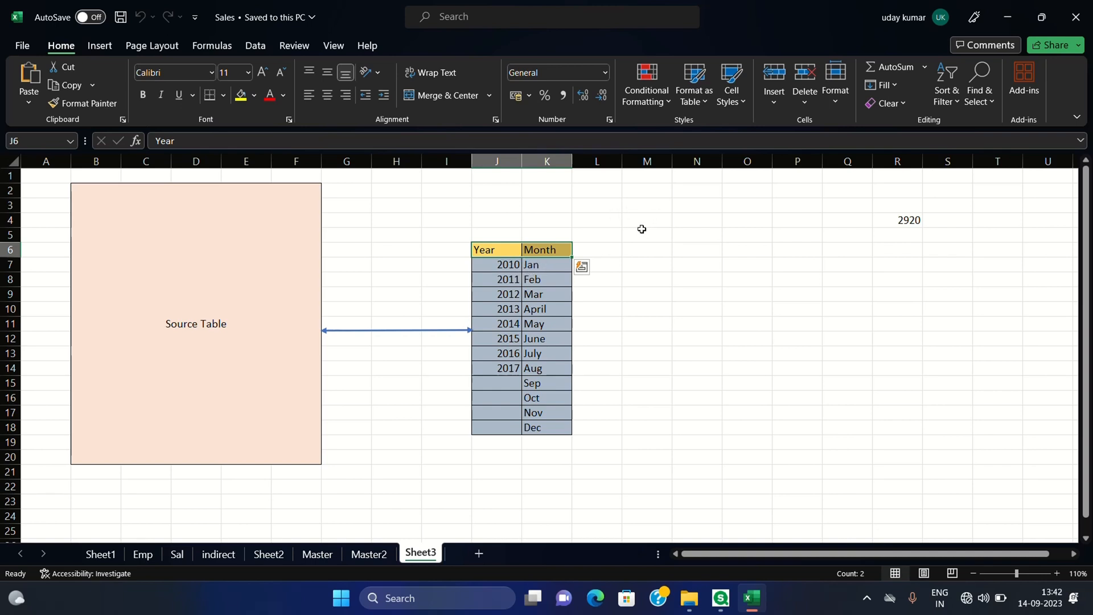
pyautogui.click(247, 257)
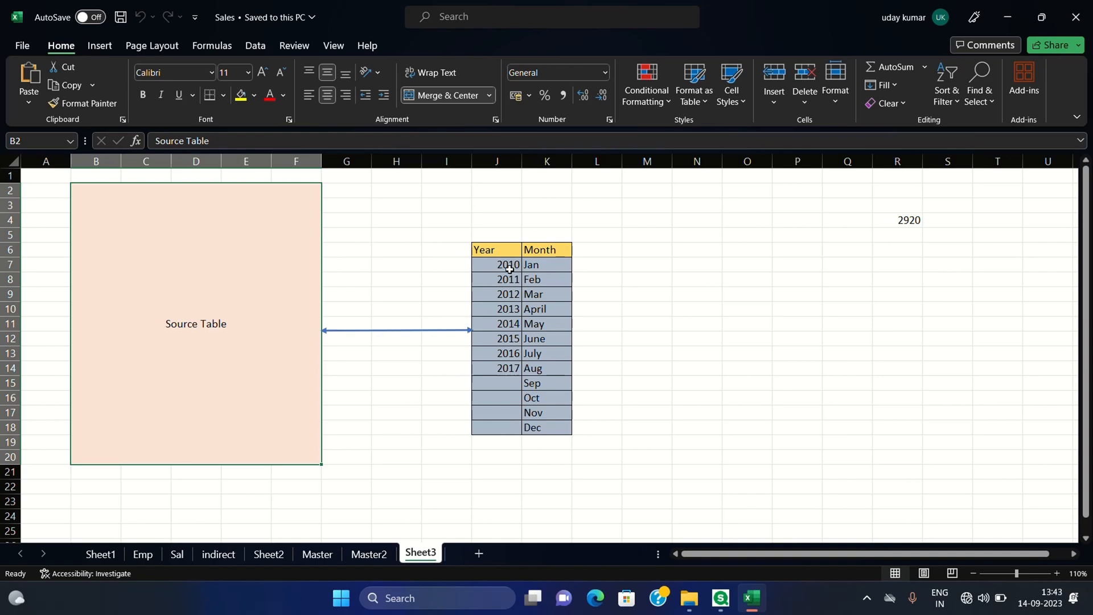
pyautogui.click(494, 238)
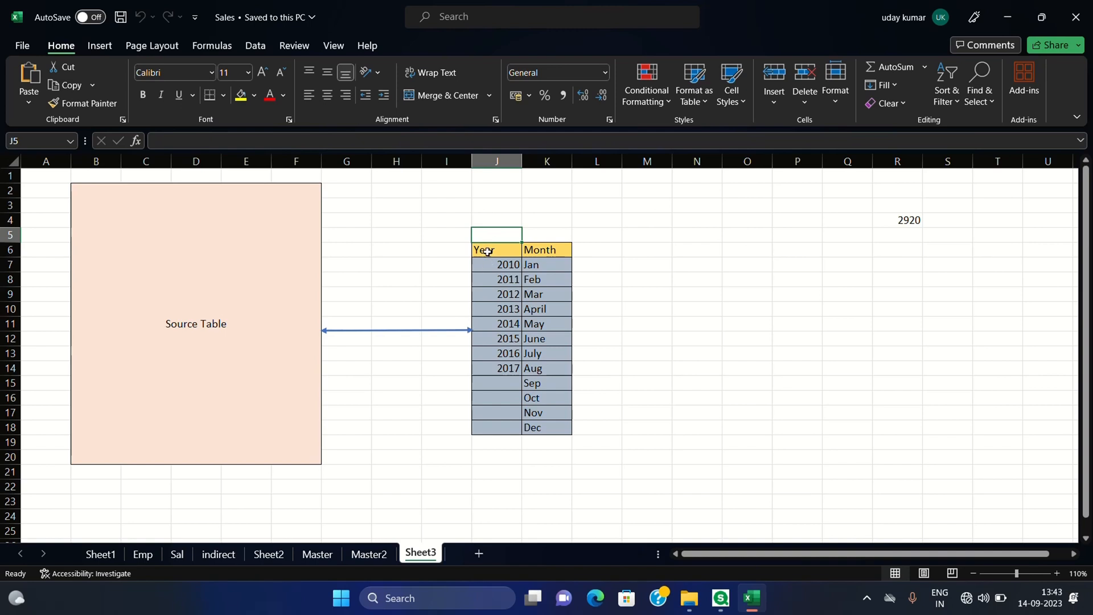
pyautogui.moveTo(483, 247); pyautogui.dragTo(538, 252)
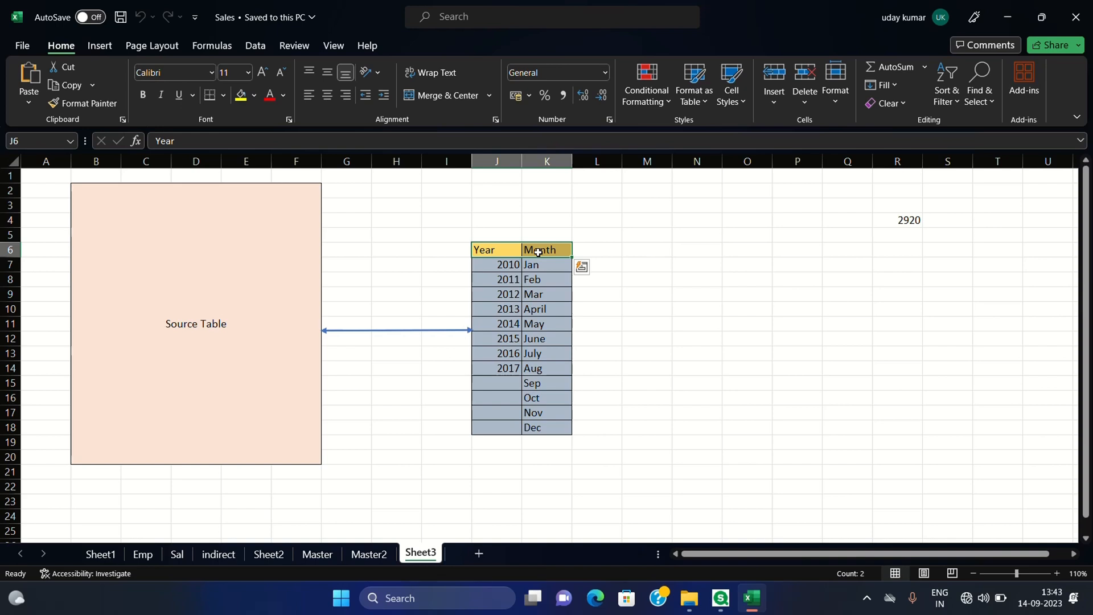
pyautogui.click(626, 238)
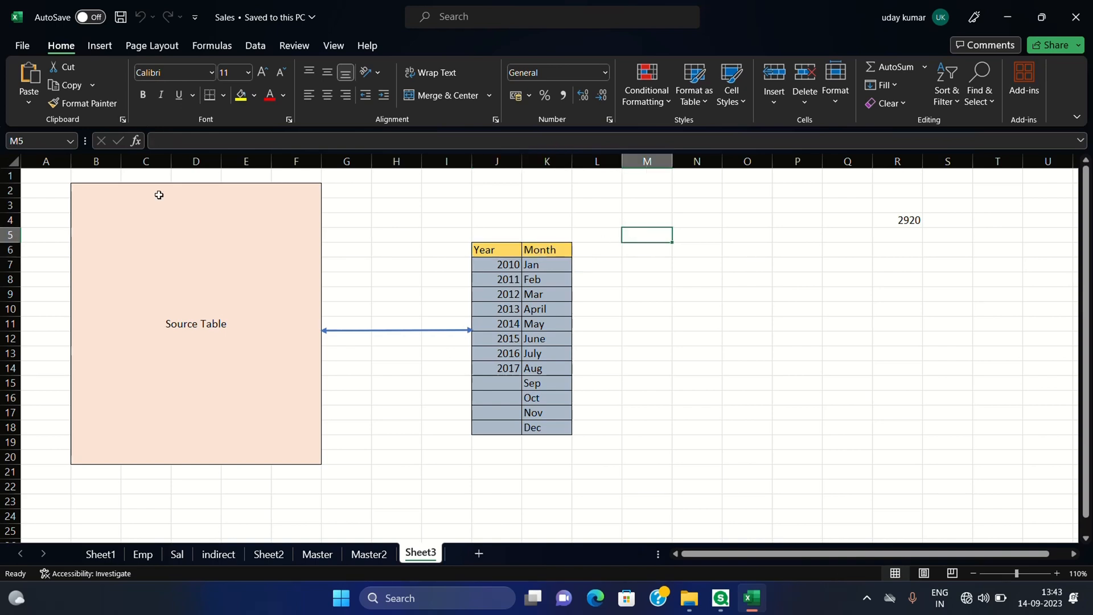
pyautogui.click(104, 191)
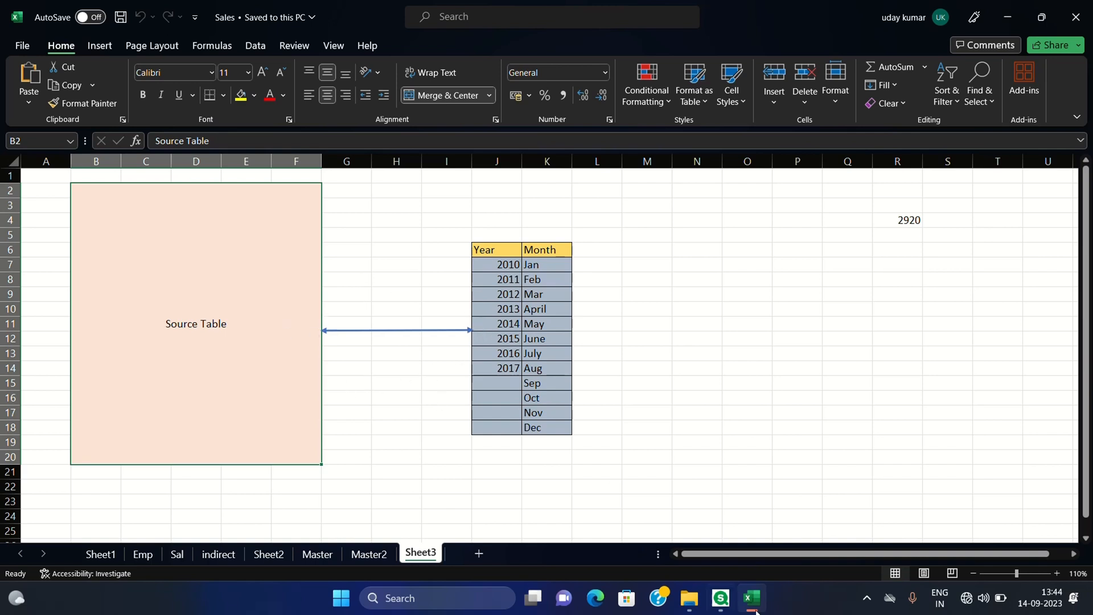
pyautogui.click(721, 598)
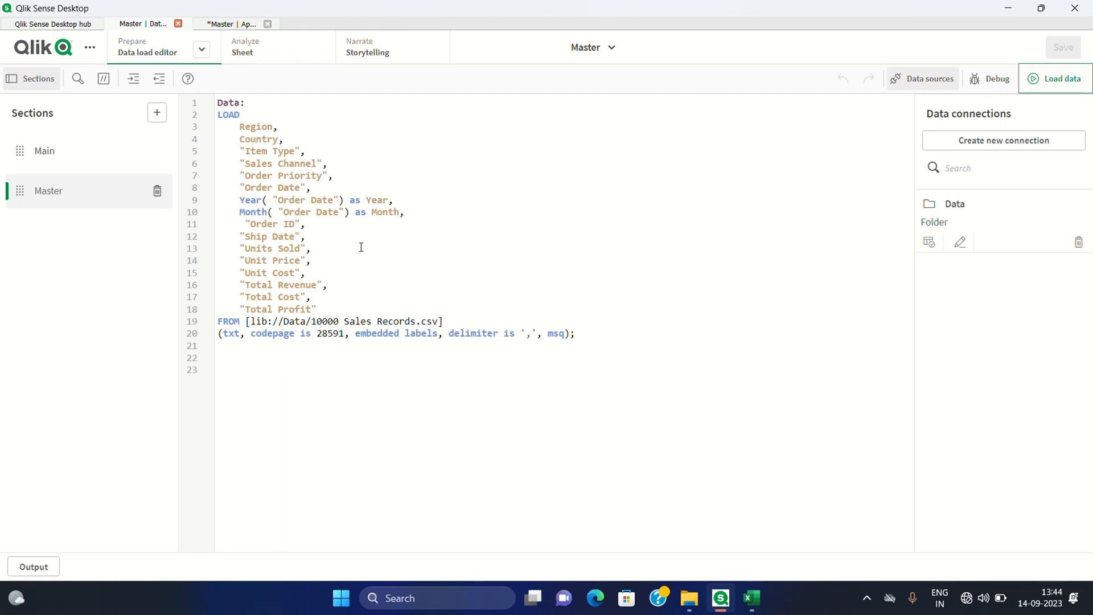
# Step: Switch to Excel and examine the whole Date, Product and Sale table on the Master sheet
pyautogui.click(752, 598)
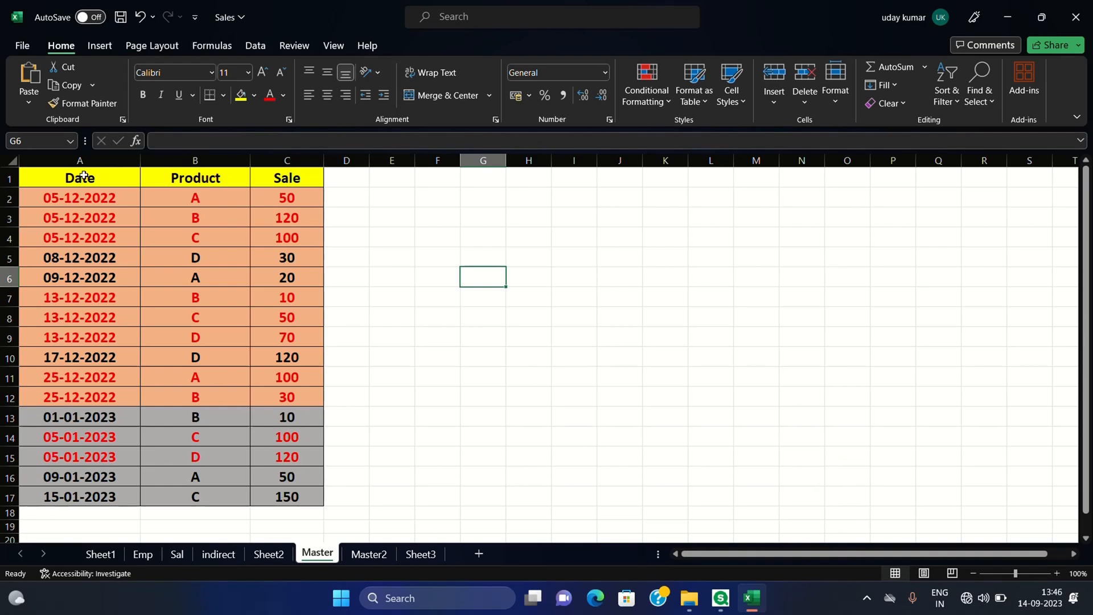
pyautogui.moveTo(55, 175); pyautogui.dragTo(307, 493)
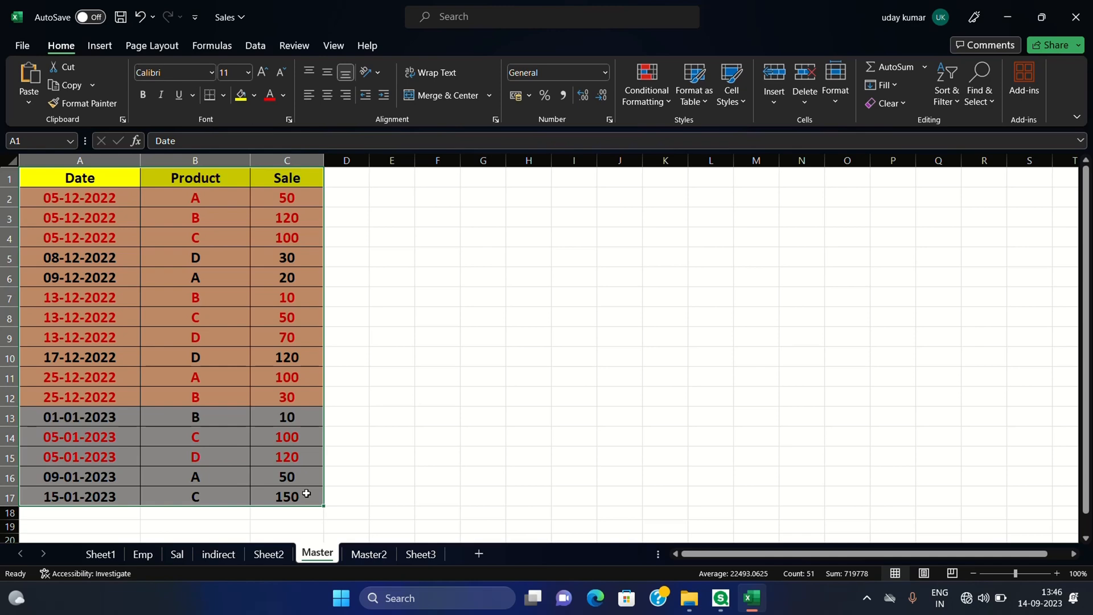
pyautogui.click(377, 454)
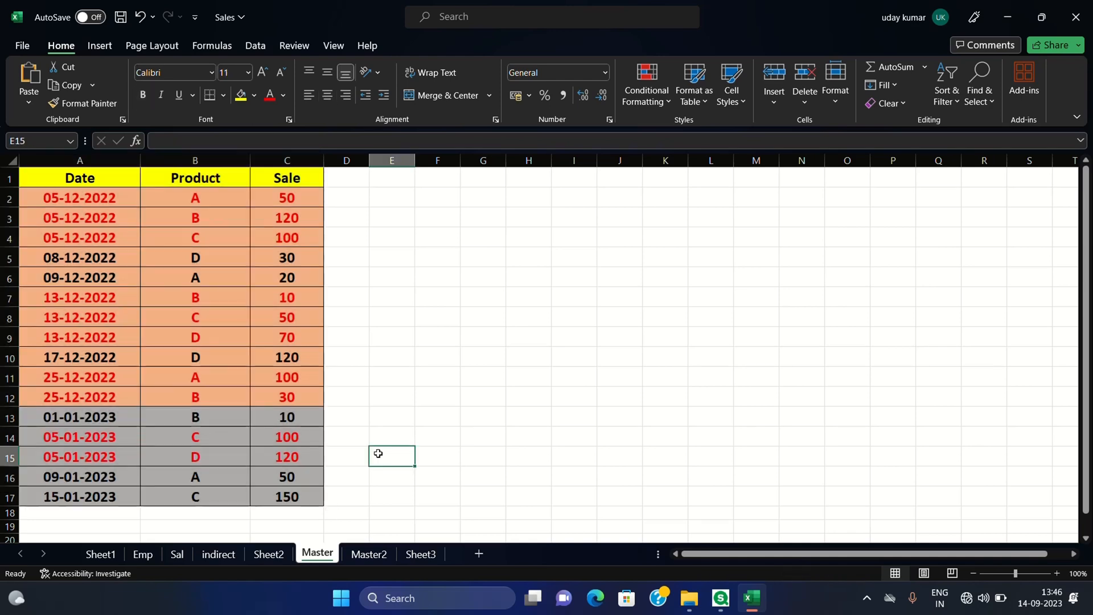
pyautogui.moveTo(50, 180); pyautogui.dragTo(317, 496)
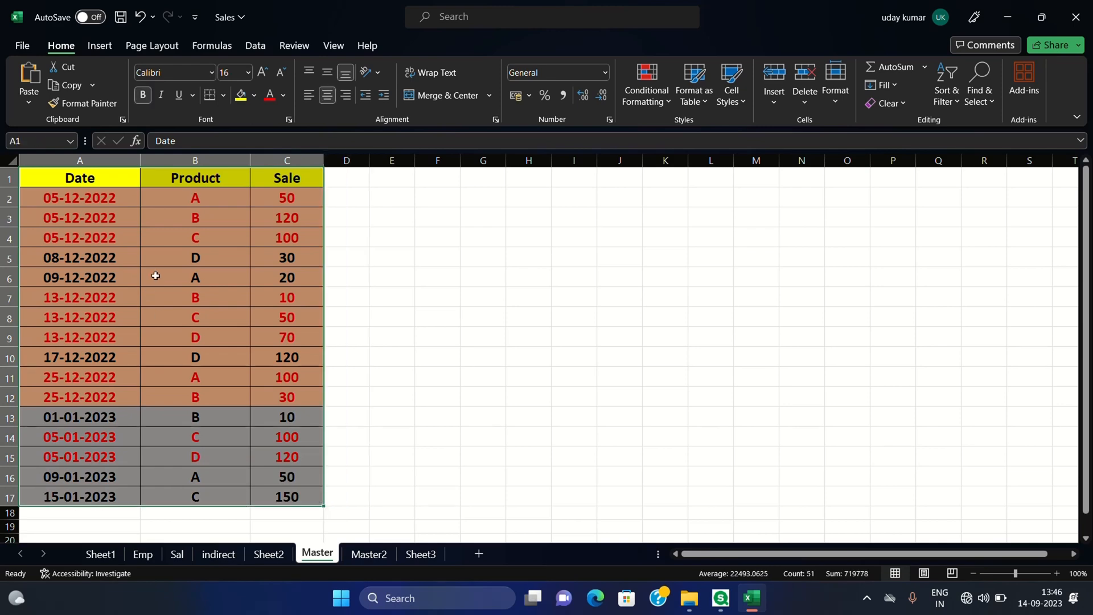
# Step: Examine the Master sheet's Date column, comparing the first and last dates, the December 2022 dates and the repeated dates
pyautogui.click(47, 203)
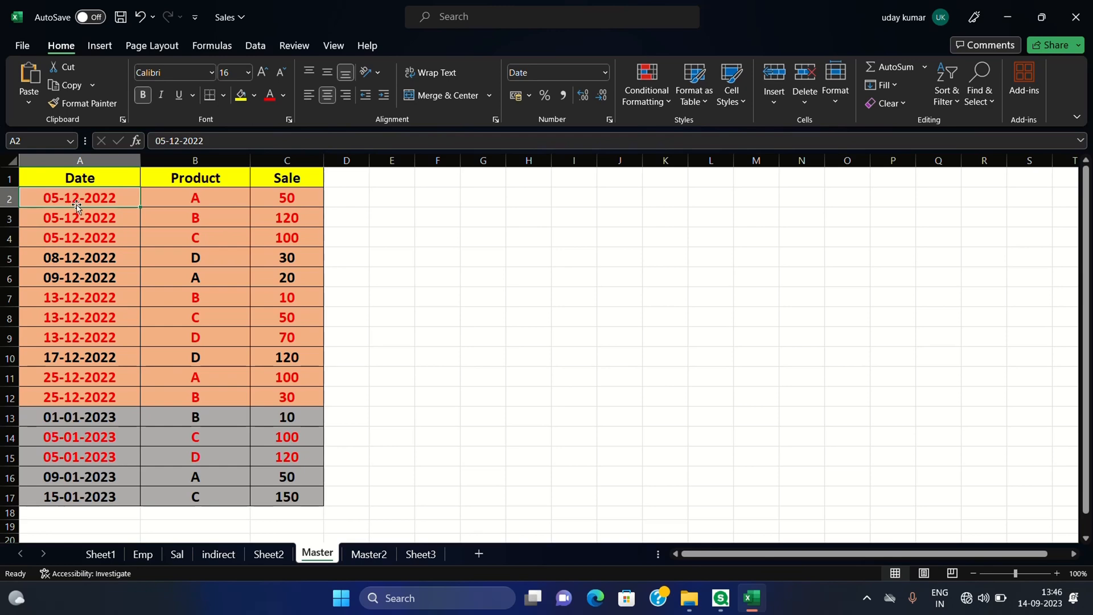
pyautogui.click(50, 499)
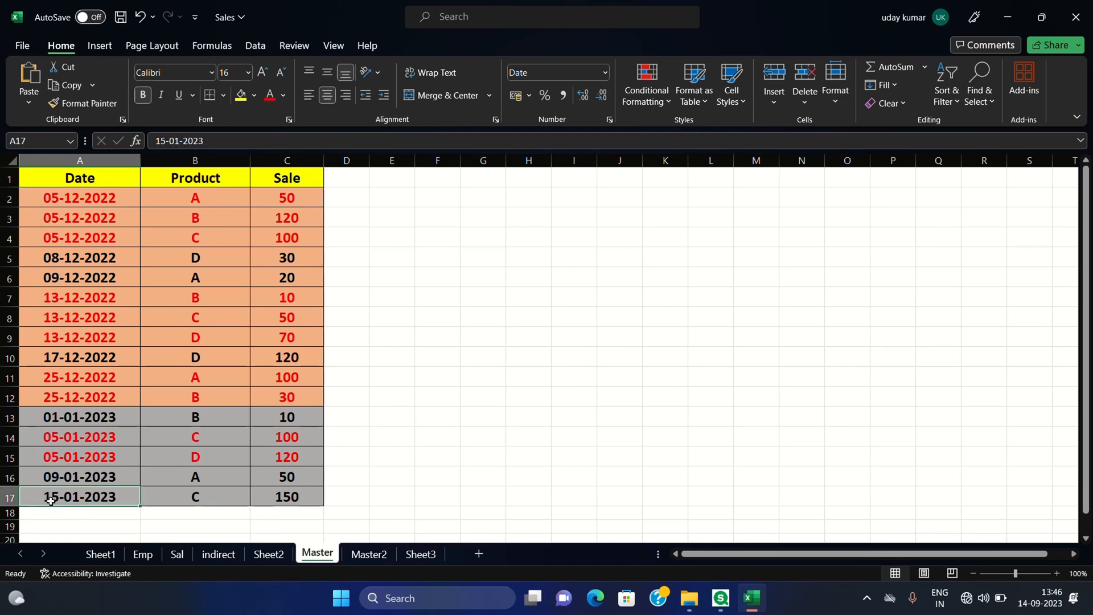
pyautogui.click(38, 200)
pyautogui.moveTo(38, 200); pyautogui.dragTo(126, 400)
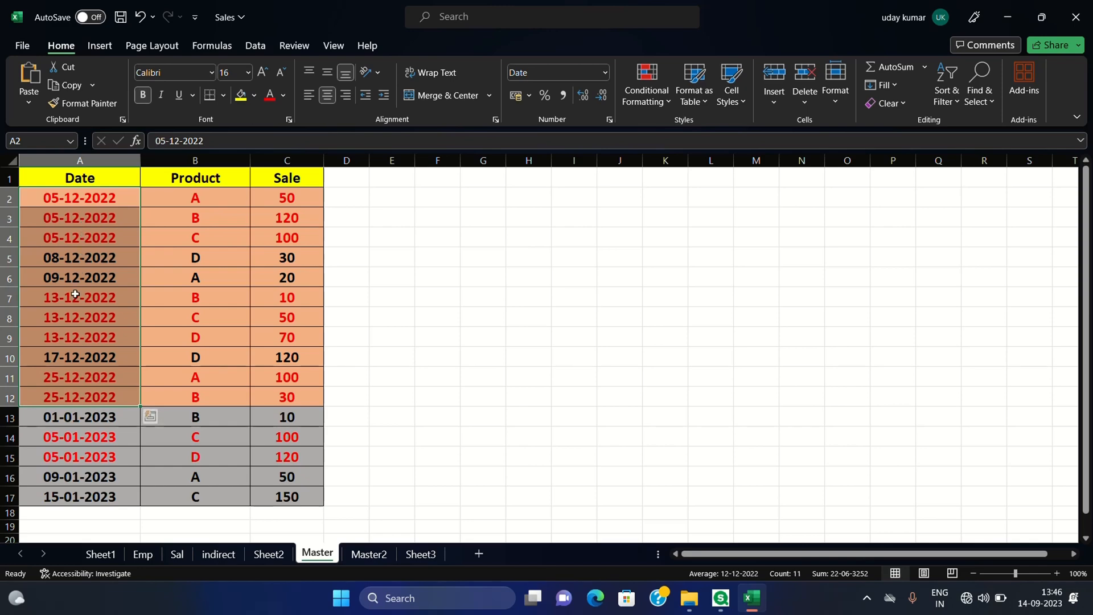
pyautogui.moveTo(75, 298); pyautogui.dragTo(82, 338)
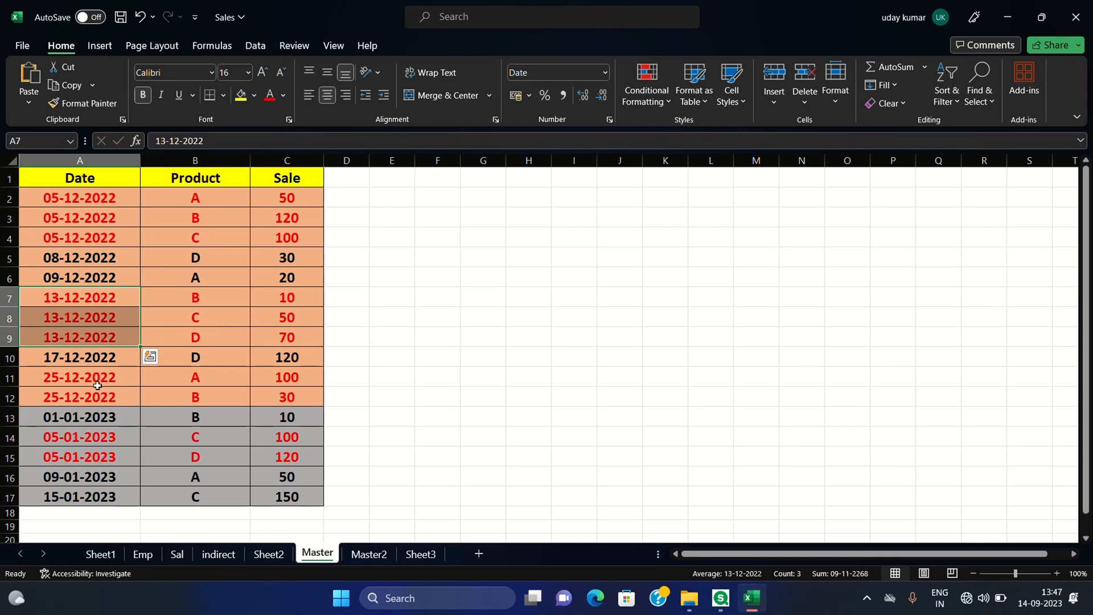
pyautogui.moveTo(99, 379); pyautogui.dragTo(103, 397)
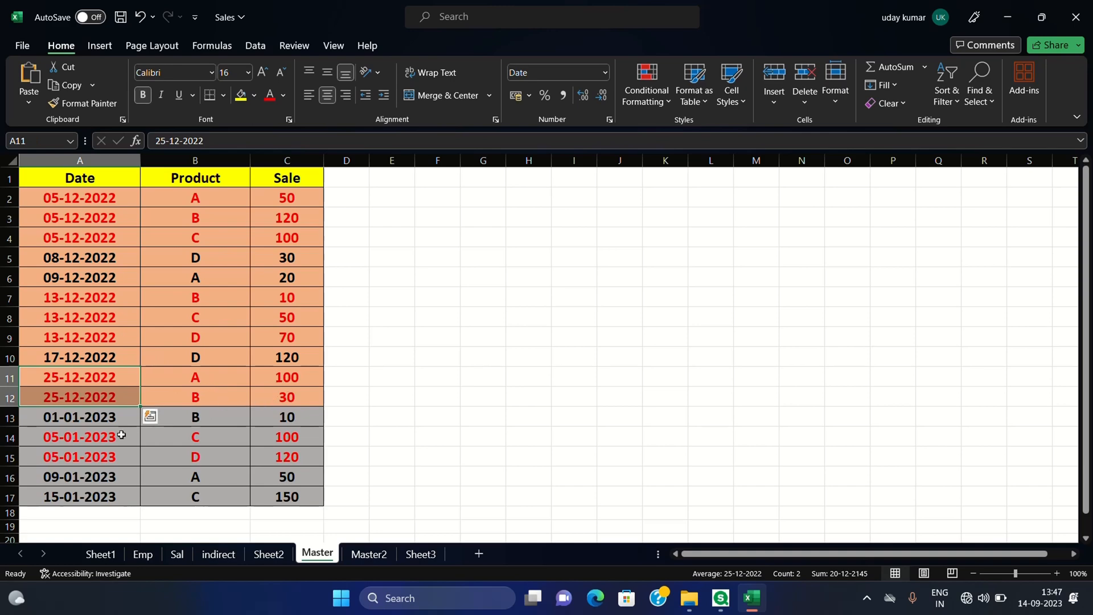
pyautogui.moveTo(115, 437); pyautogui.dragTo(115, 458)
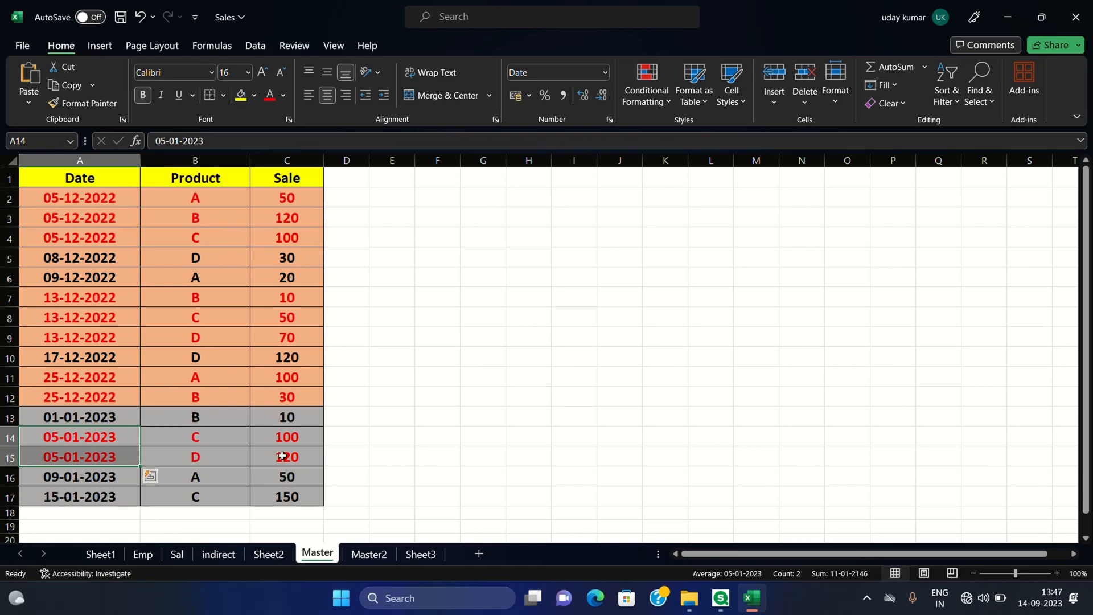
pyautogui.click(380, 412)
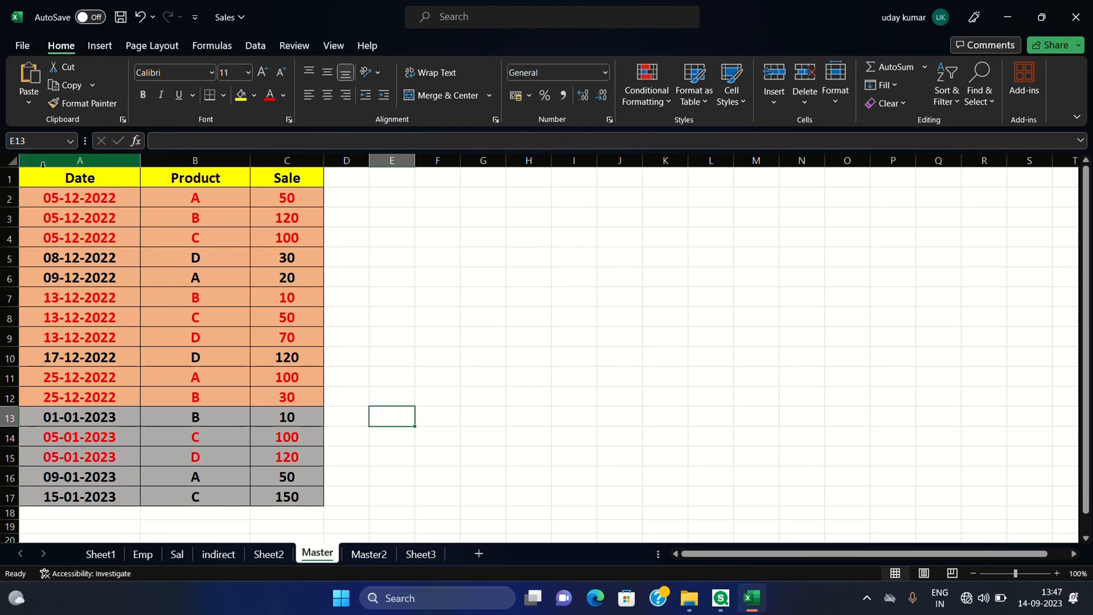
pyautogui.moveTo(43, 179); pyautogui.dragTo(318, 493)
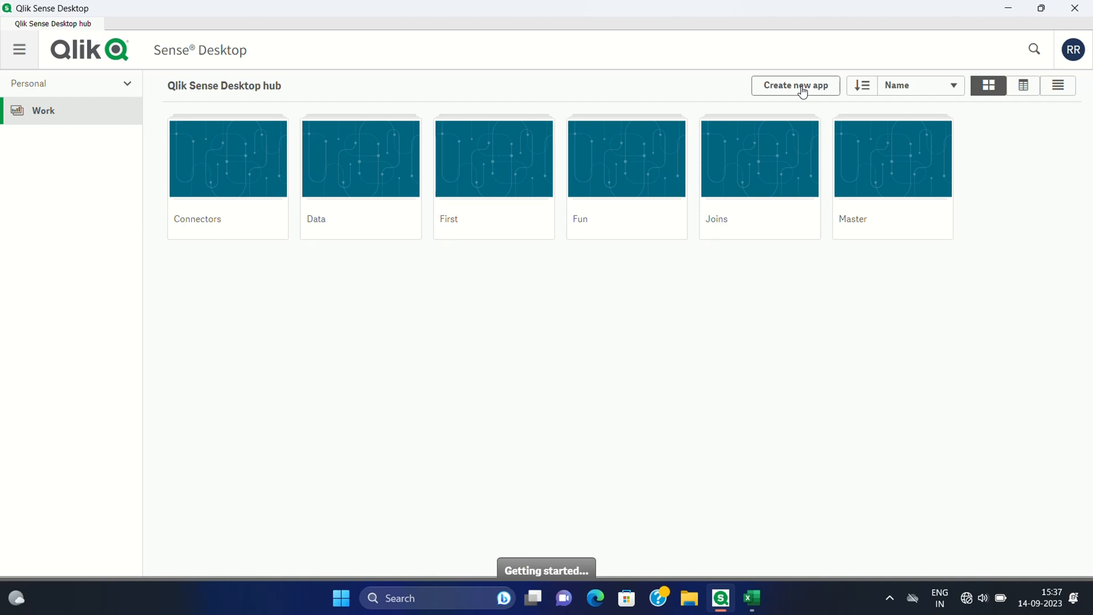
# Step: Create a new Qlik Sense app named MasterCalendar and open its data load editor
pyautogui.click(803, 91)
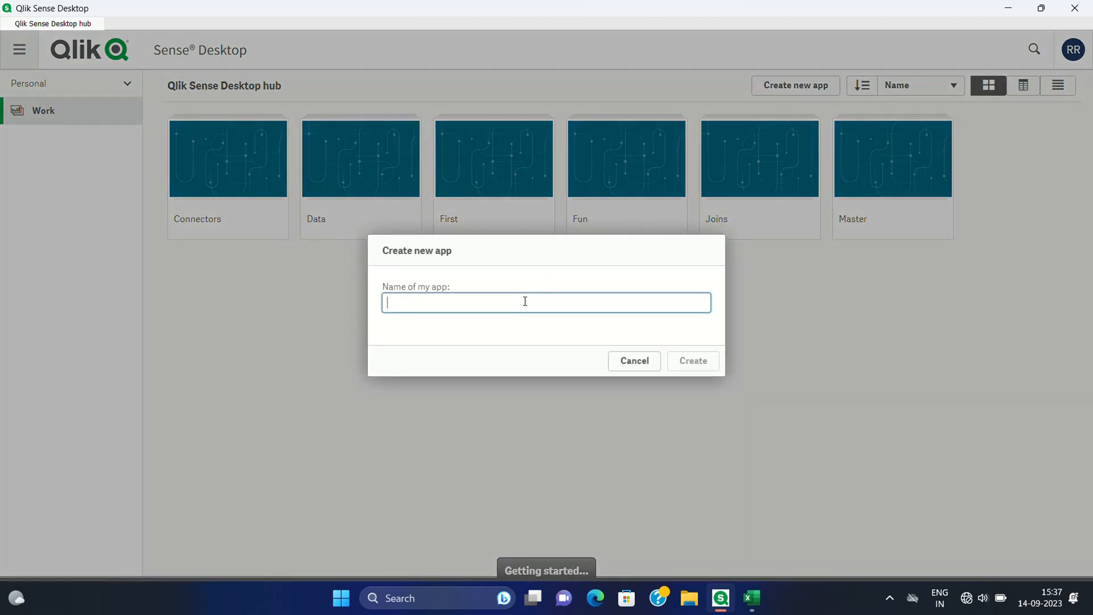
pyautogui.write('Master')
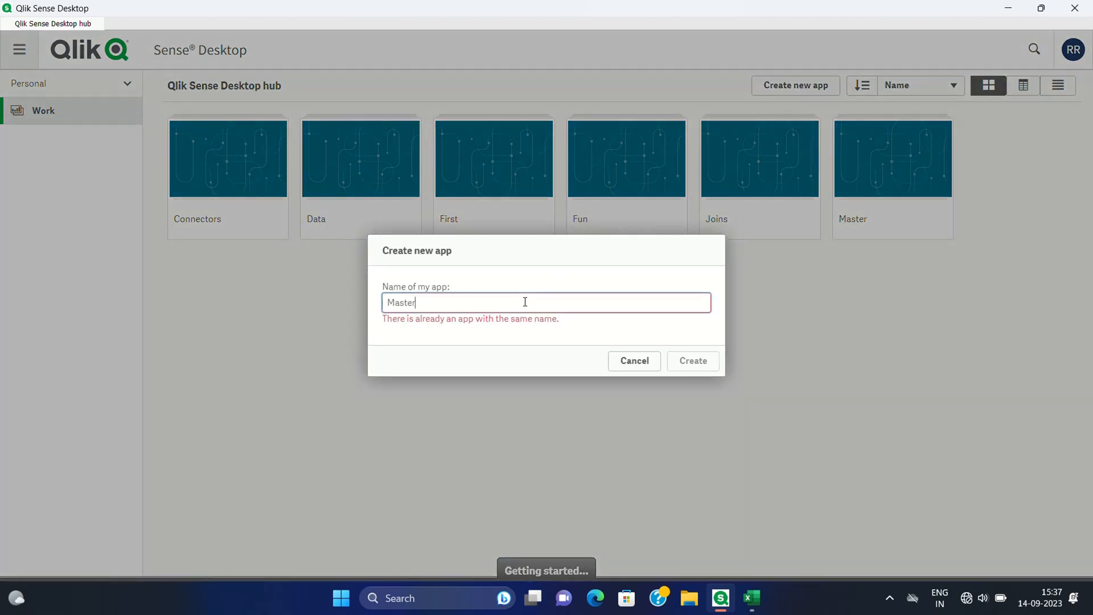
pyautogui.write('Calendar')
pyautogui.click(700, 361)
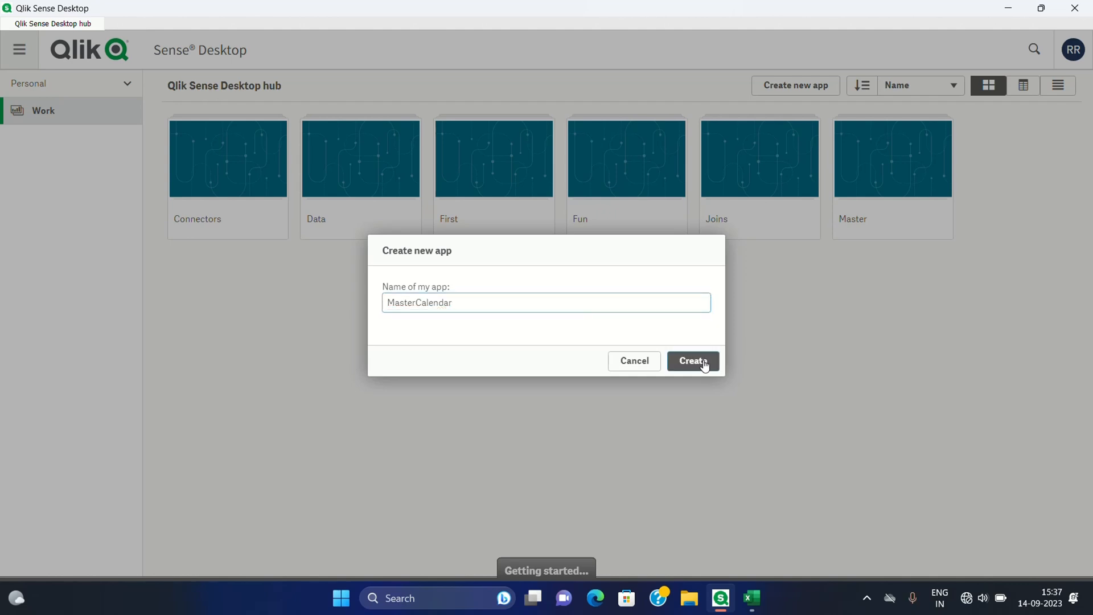
pyautogui.click(704, 366)
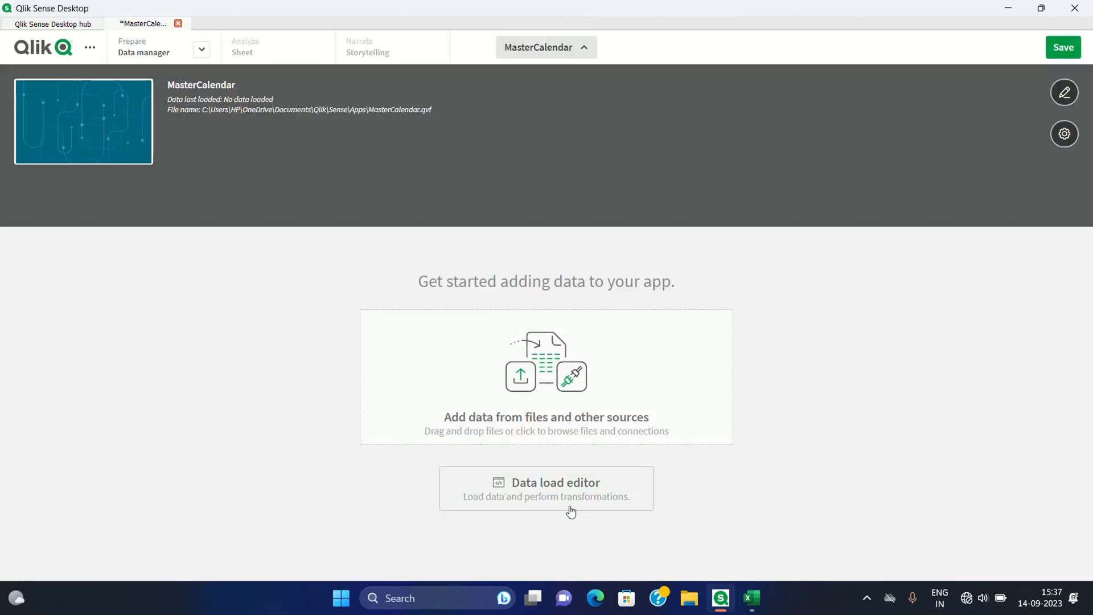
pyautogui.click(568, 499)
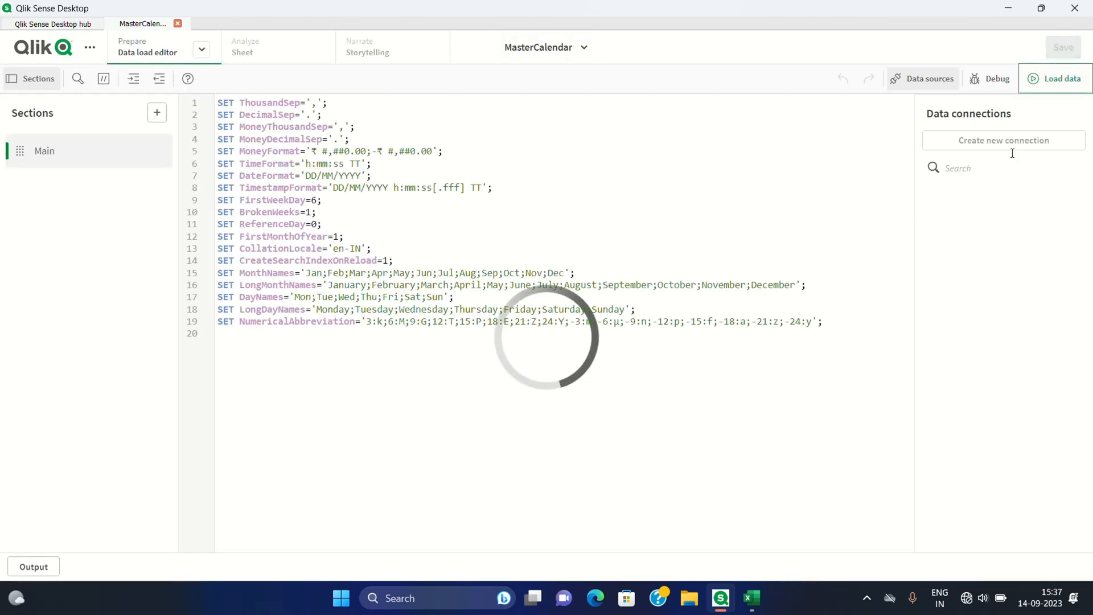
# Step: Add a new script section named MasterCalendar
pyautogui.click(157, 112)
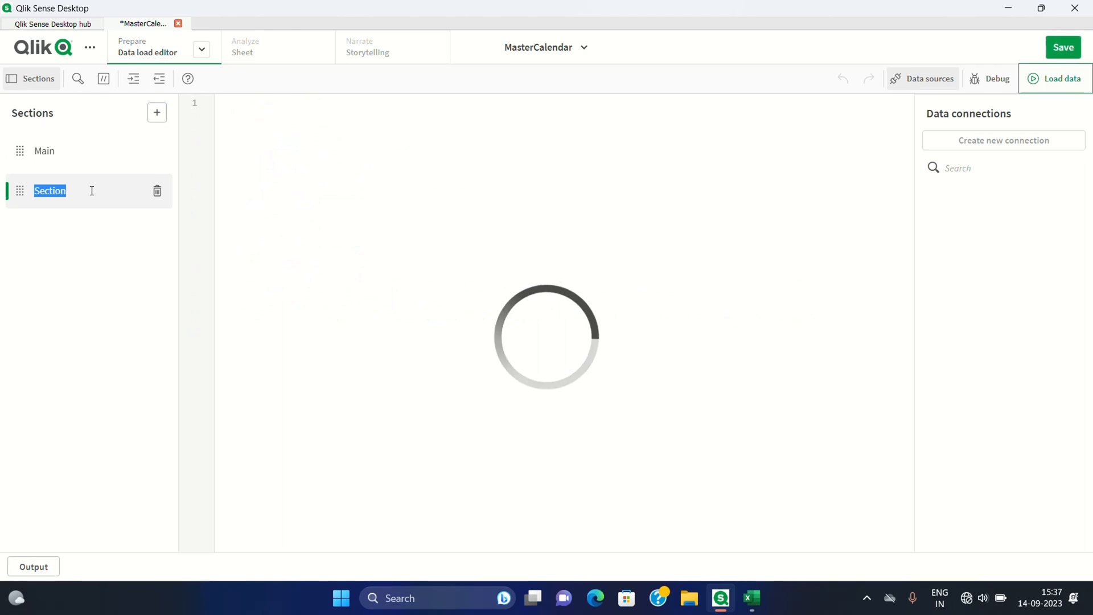
pyautogui.press('BackSpace')
pyautogui.press('BackSpace')
pyautogui.press('BackSpace')
pyautogui.press('BackSpace')
pyautogui.press('BackSpace')
pyautogui.press('BackSpace')
pyautogui.press('BackSpace')
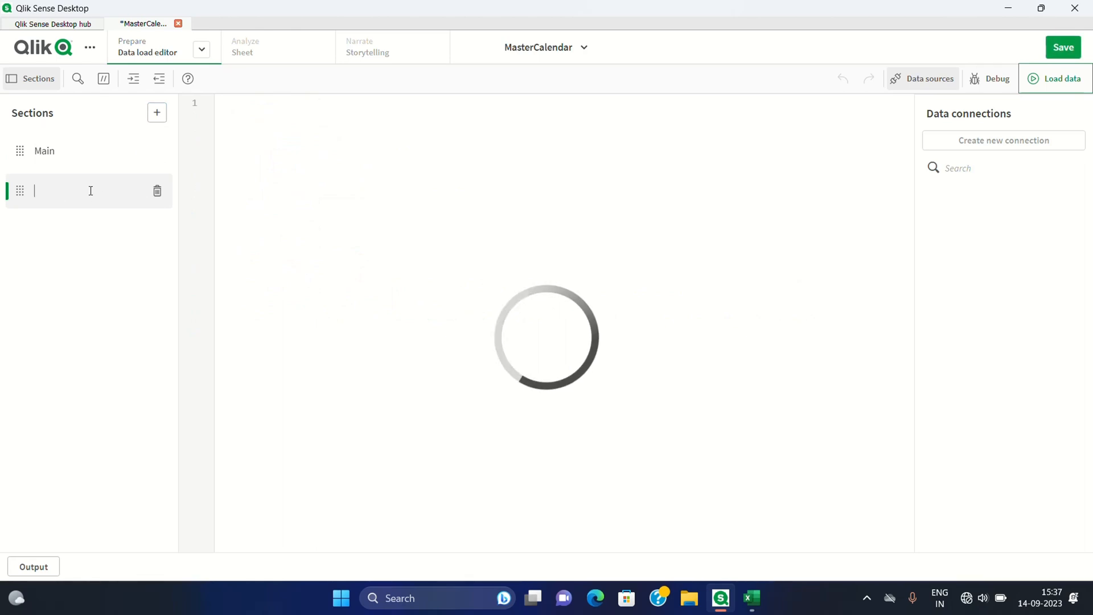
pyautogui.write('MasterCalendar')
# Step: Create a folder data connection named Data
pyautogui.click(1034, 139)
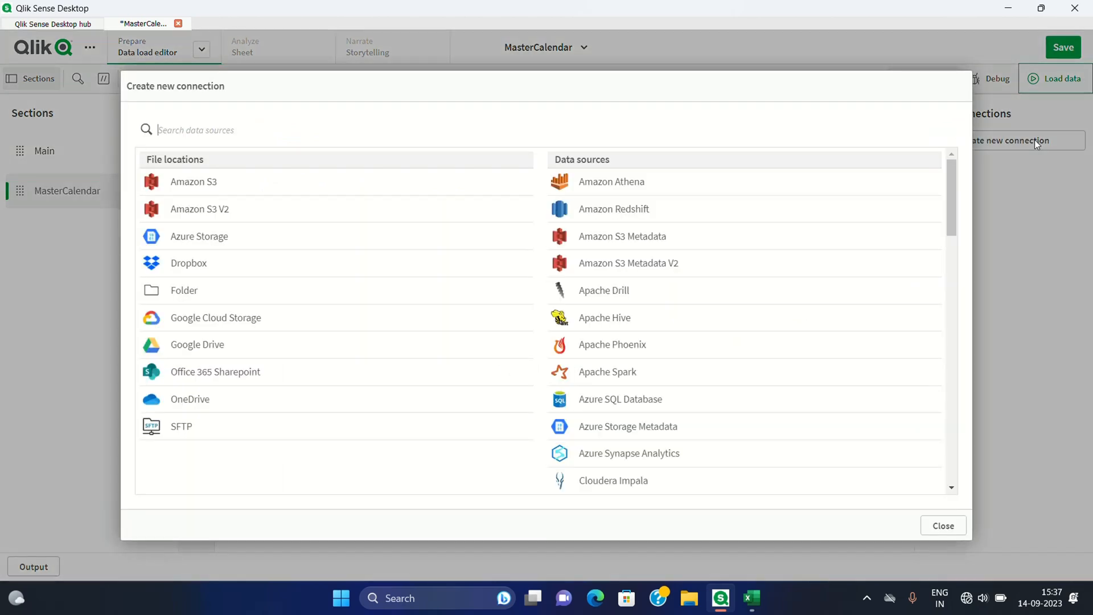
pyautogui.click(200, 292)
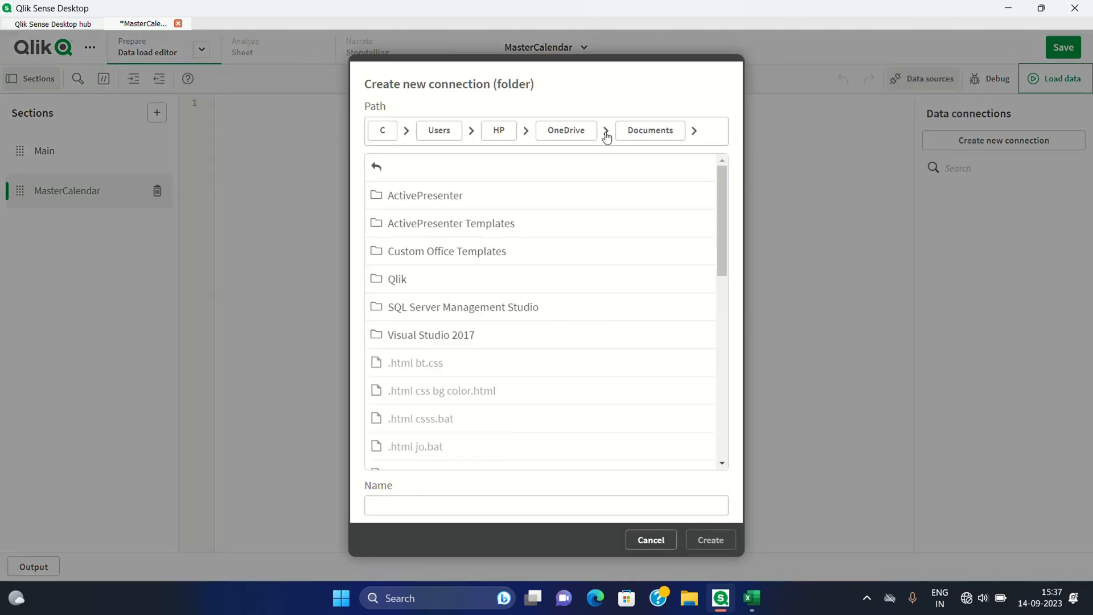
pyautogui.click(701, 131)
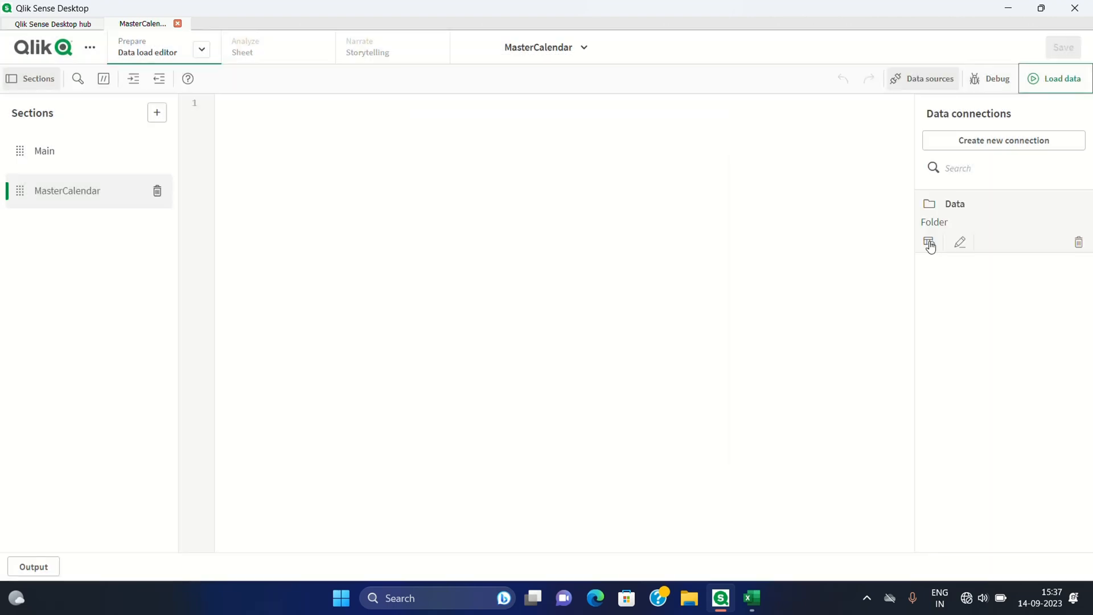
# Step: Insert the load script for the Master sheet of Sales.xlsx with Date, Product and Sale, labelling the table Data
pyautogui.click(930, 245)
pyautogui.scroll(-1, 236, 378)
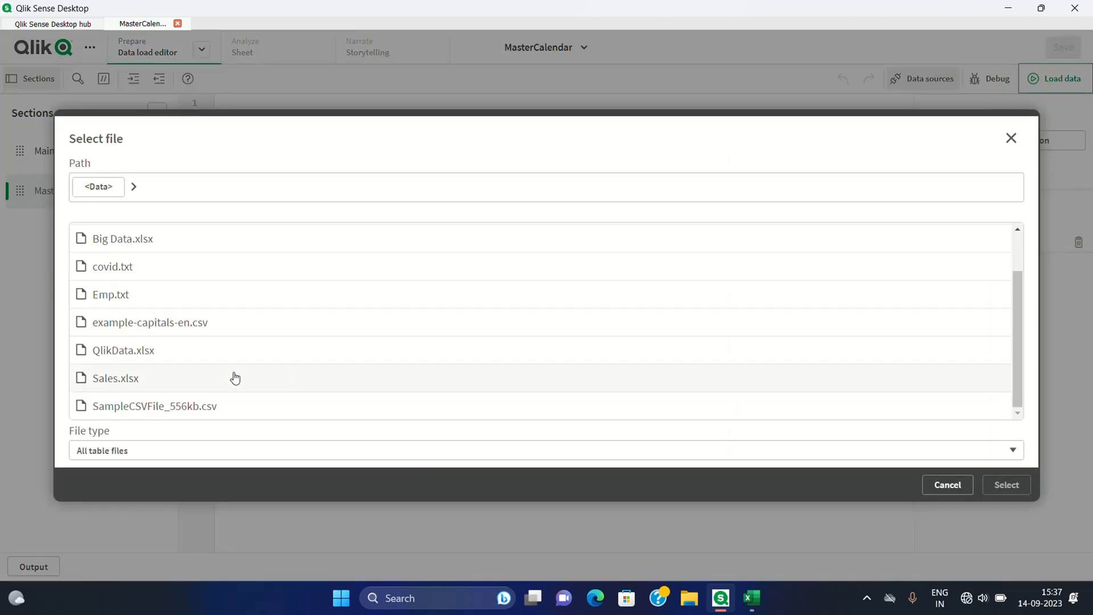
pyautogui.doubleClick(196, 377)
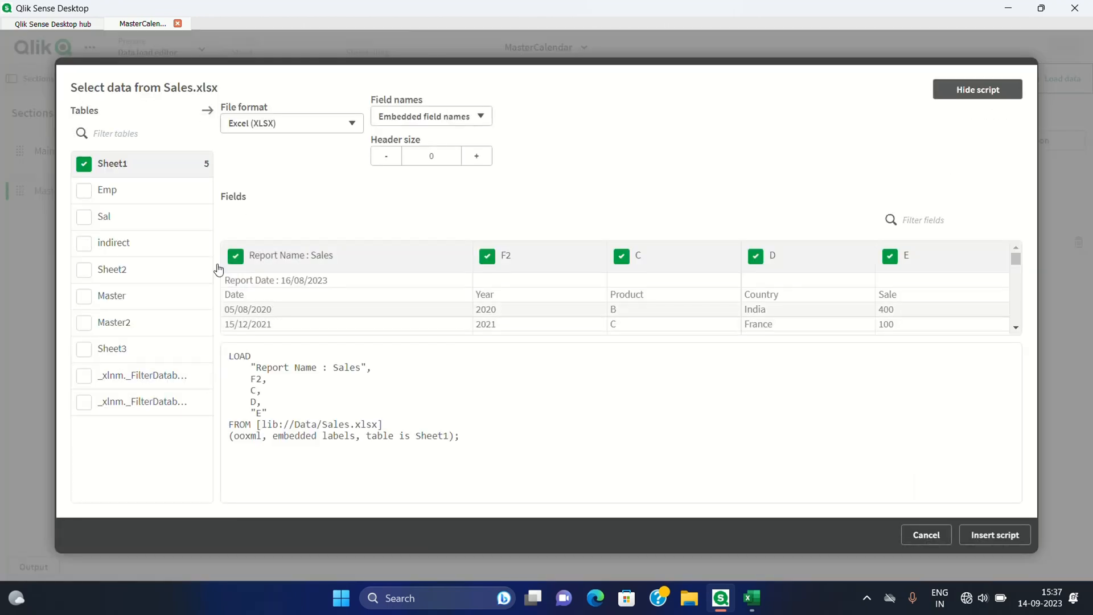
pyautogui.click(986, 543)
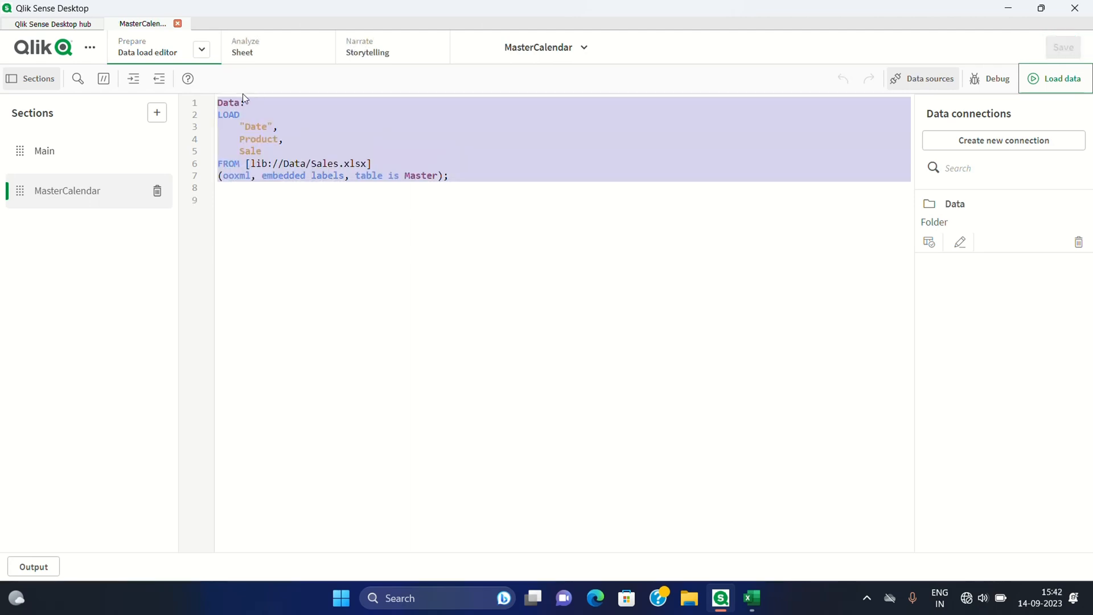
# Step: Load the Master sheet data into the app, view it on the analysis sheet and move on to the following sheet
pyautogui.click(1068, 84)
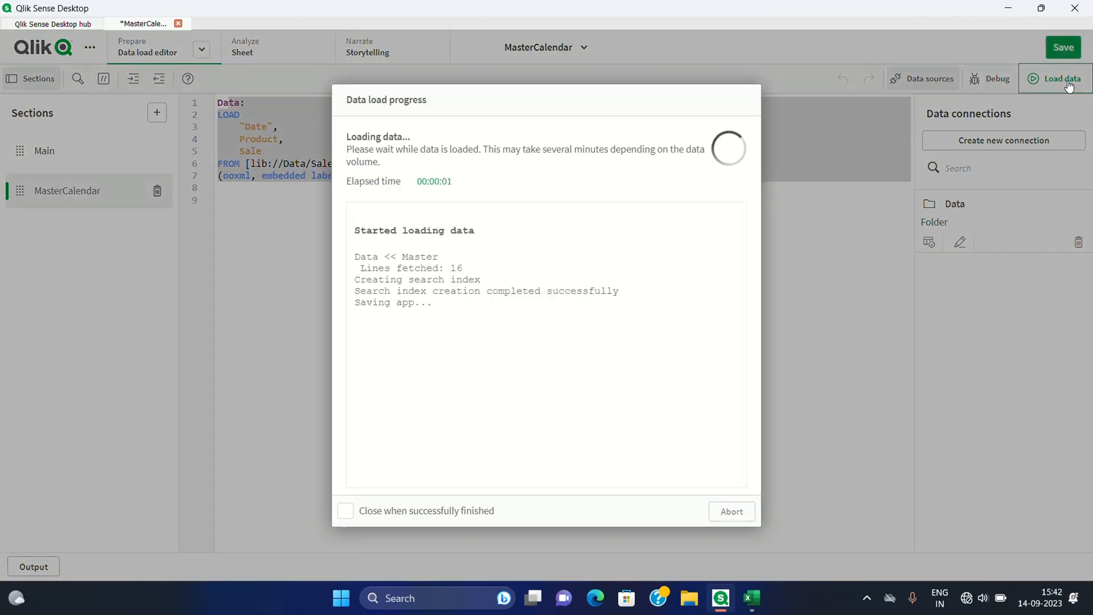
pyautogui.click(737, 516)
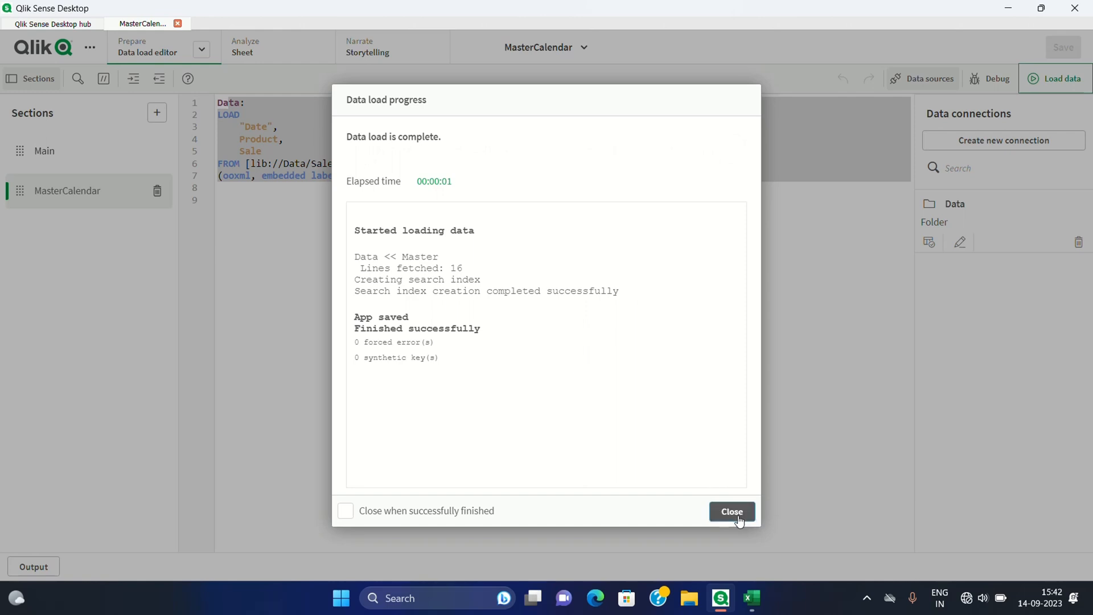
pyautogui.click(260, 45)
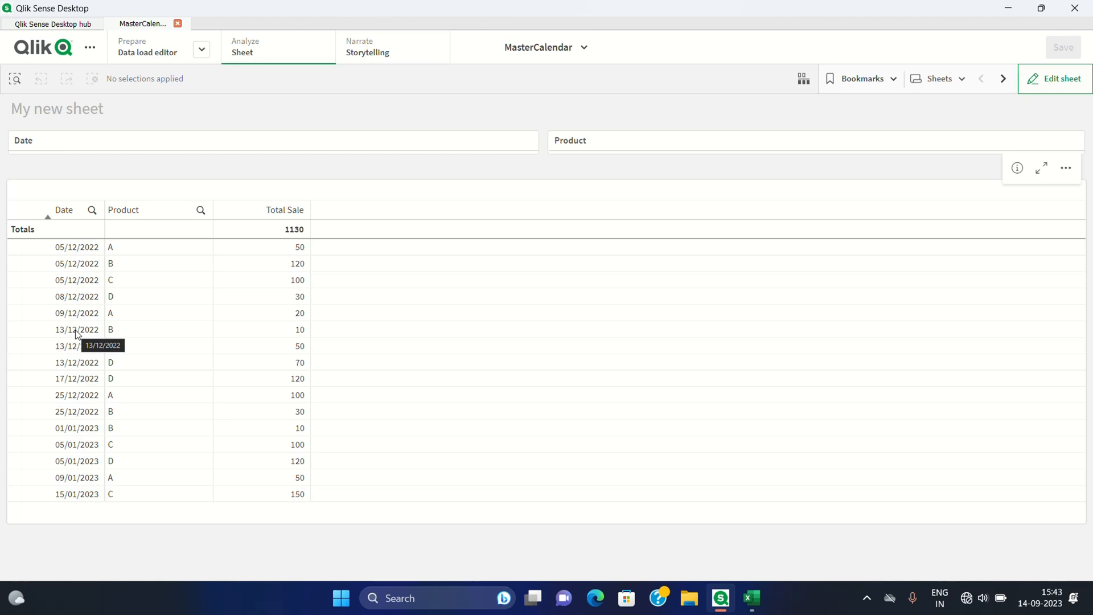
pyautogui.click(1003, 79)
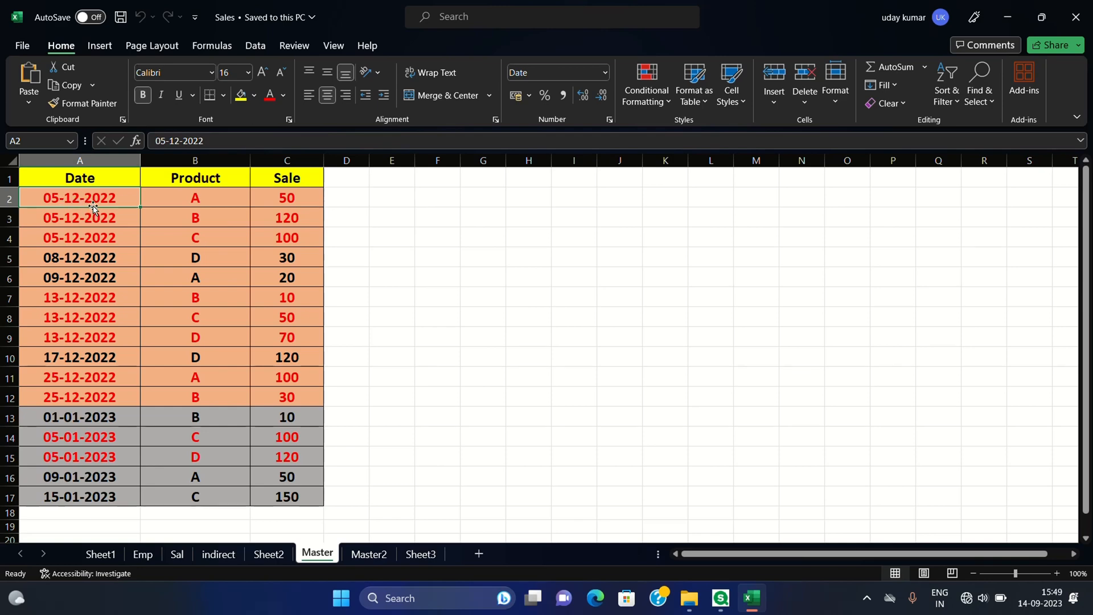
# Step: Check the last date in the Master sheet in Excel and return to Qlik Sense
pyautogui.click(64, 501)
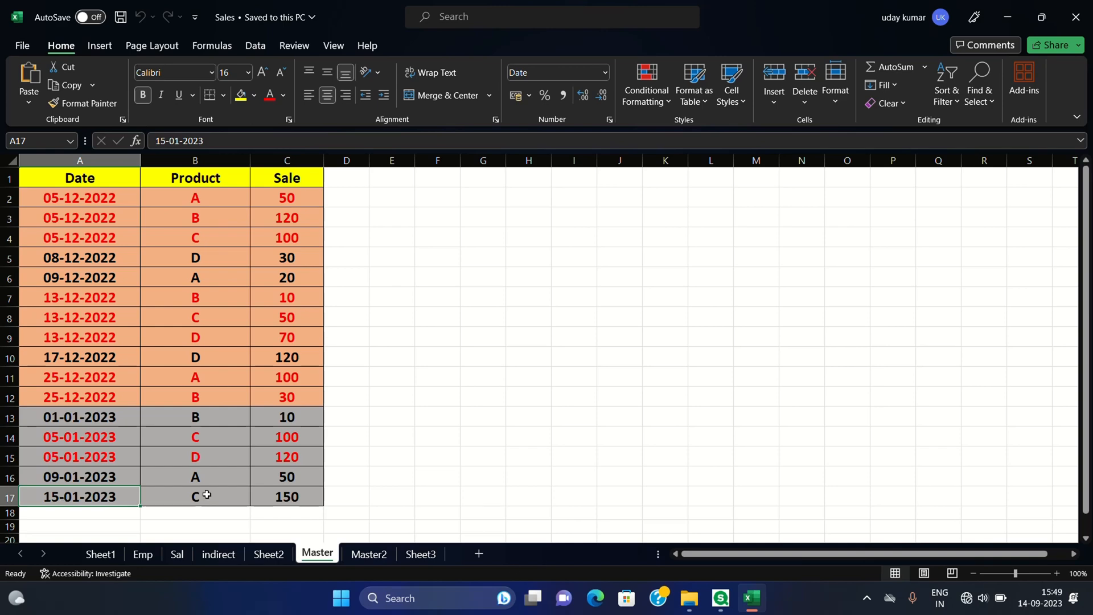
pyautogui.click(721, 598)
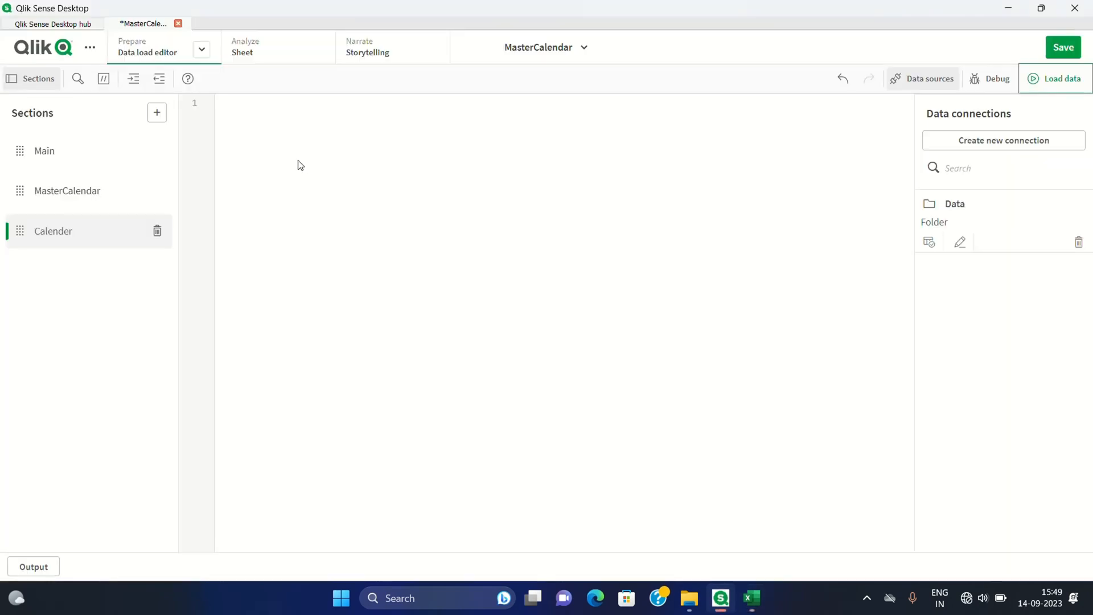
# Step: Start a Load statement in the Calender section with Min(Date) as MinDate
pyautogui.write('Load')
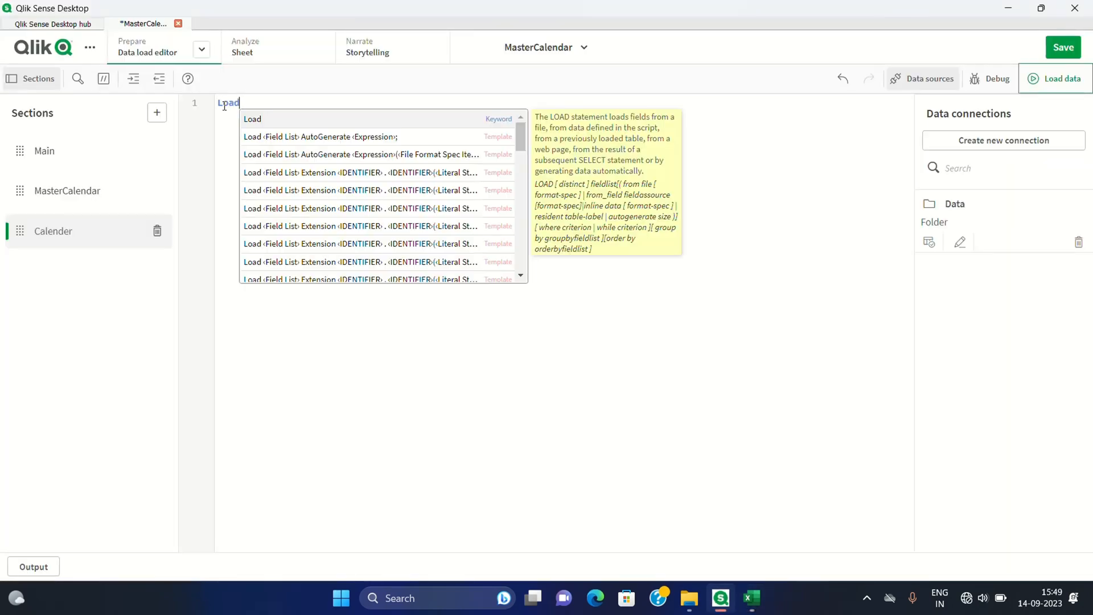
pyautogui.press('Return')
pyautogui.write('Min(')
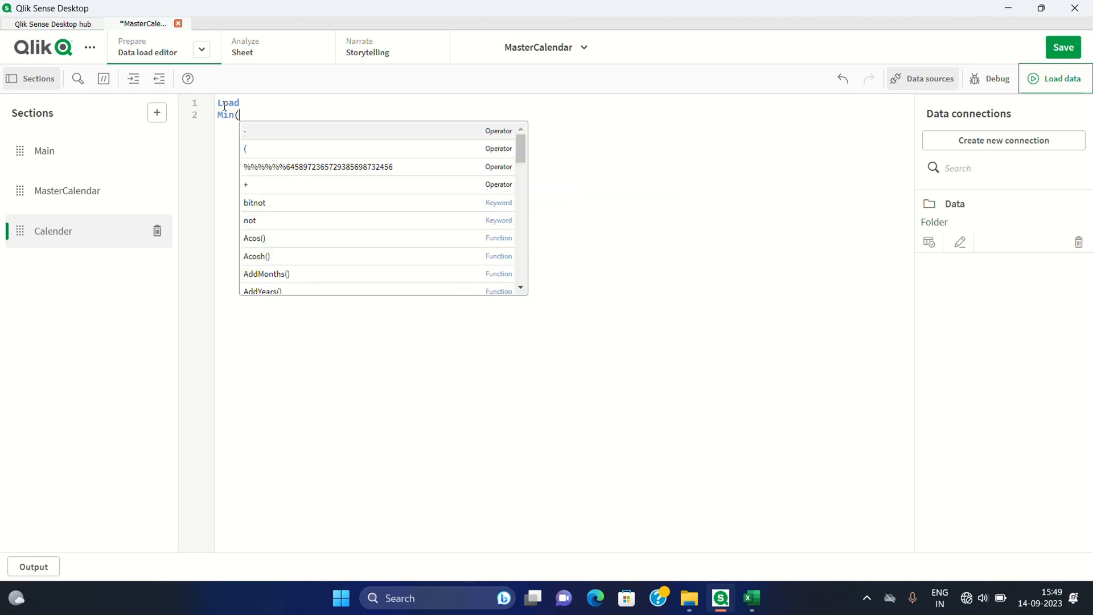
pyautogui.write('Date')
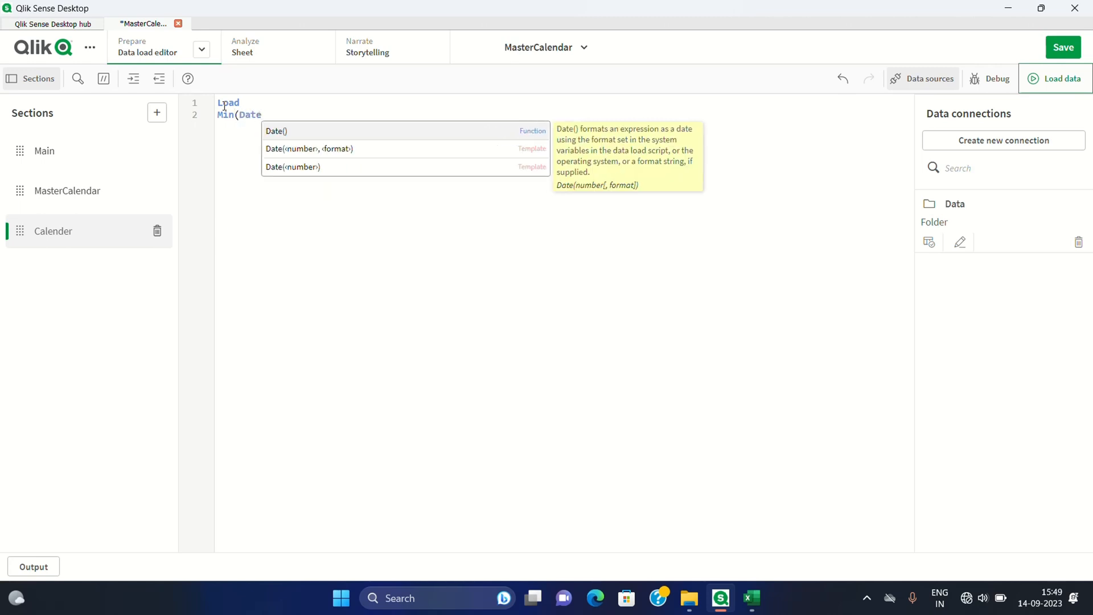
pyautogui.write(') as ')
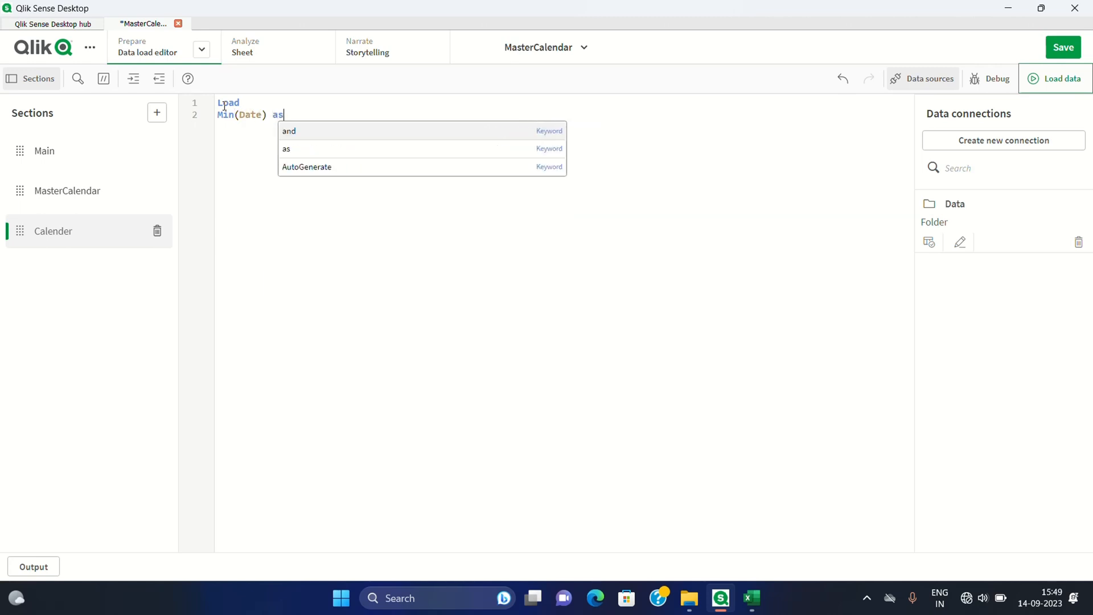
pyautogui.write('Min')
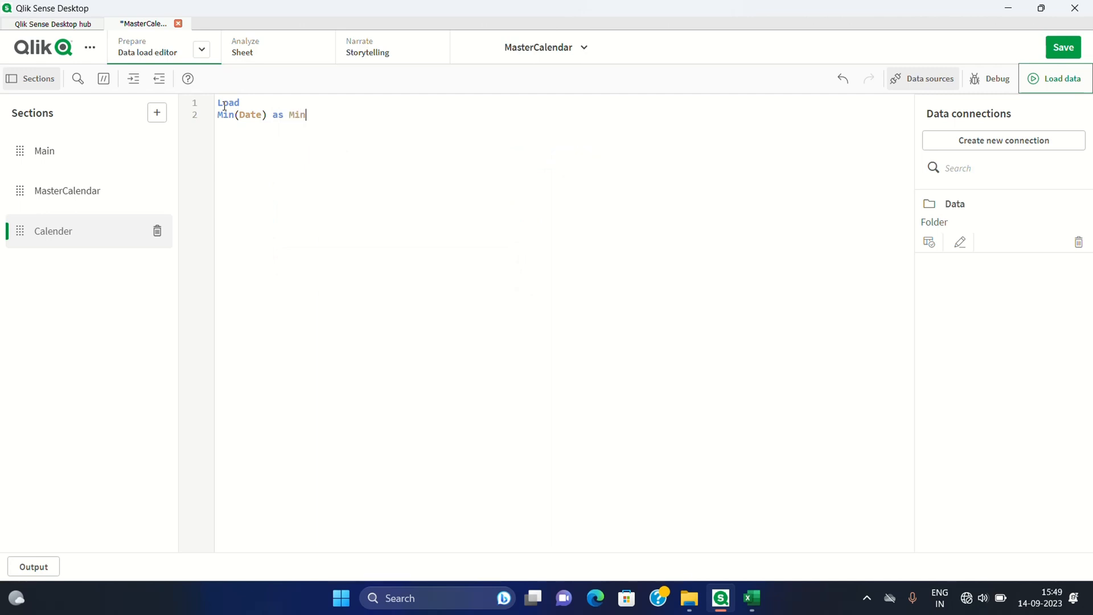
pyautogui.write('Date')
# Step: Add Max(Date) as MaxDate to the Load statement, followed by a Resident clause
pyautogui.press('Return')
pyautogui.write('Max(Date')
pyautogui.press('Up')
pyautogui.press('End')
pyautogui.write(', Max(Date) as MaxDate')
pyautogui.press('Return')
pyautogui.write('Resident')
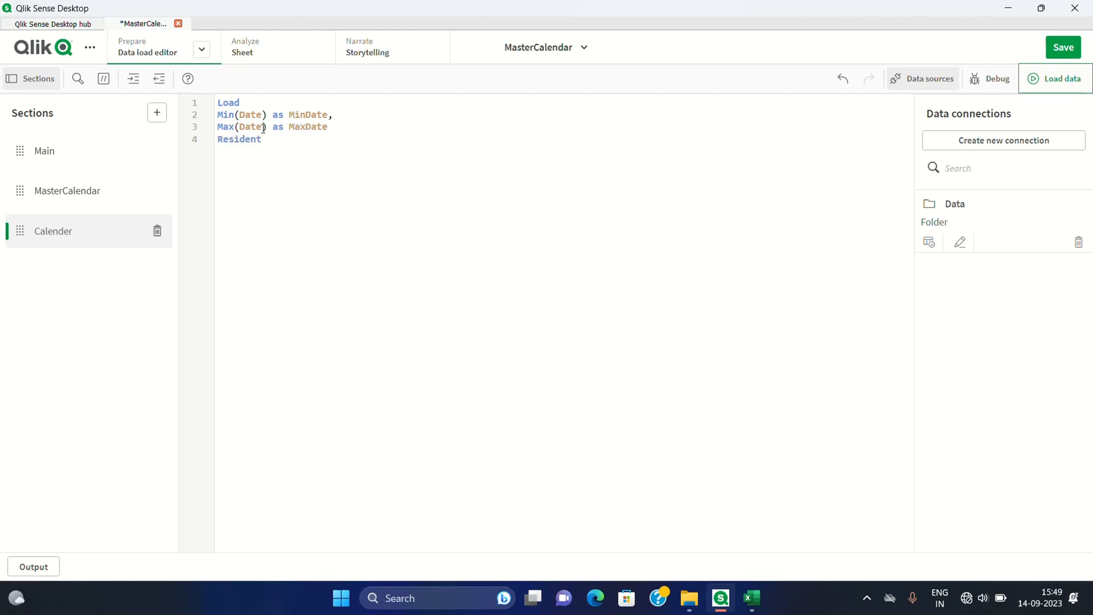
# Step: Check the table label in the MasterCalendar section and complete the Calender script's last line as Resident Data;
pyautogui.click(94, 196)
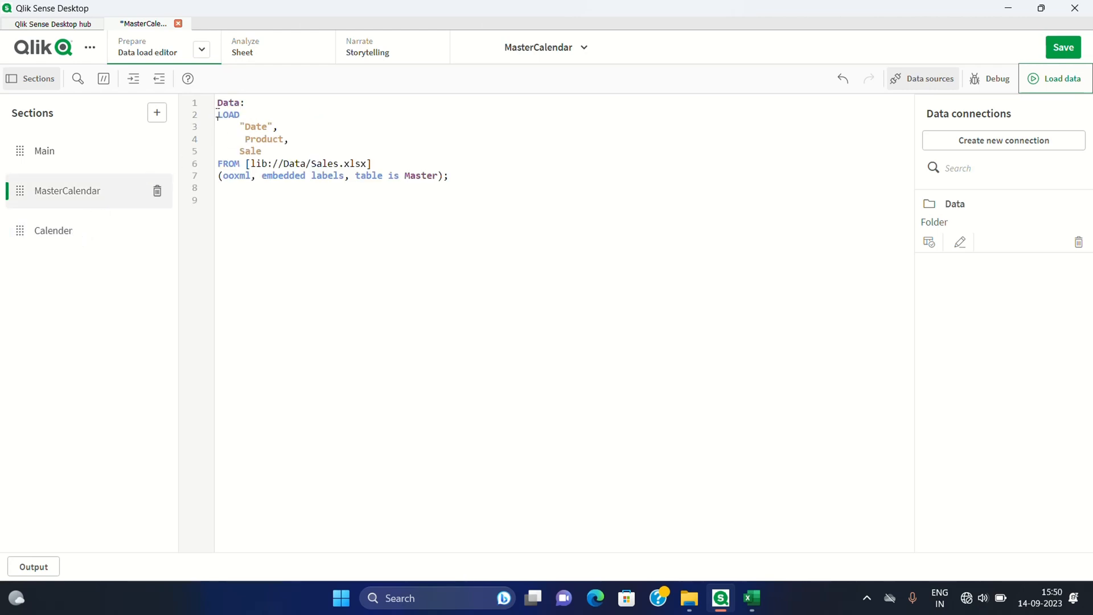
pyautogui.moveTo(218, 117); pyautogui.dragTo(453, 182)
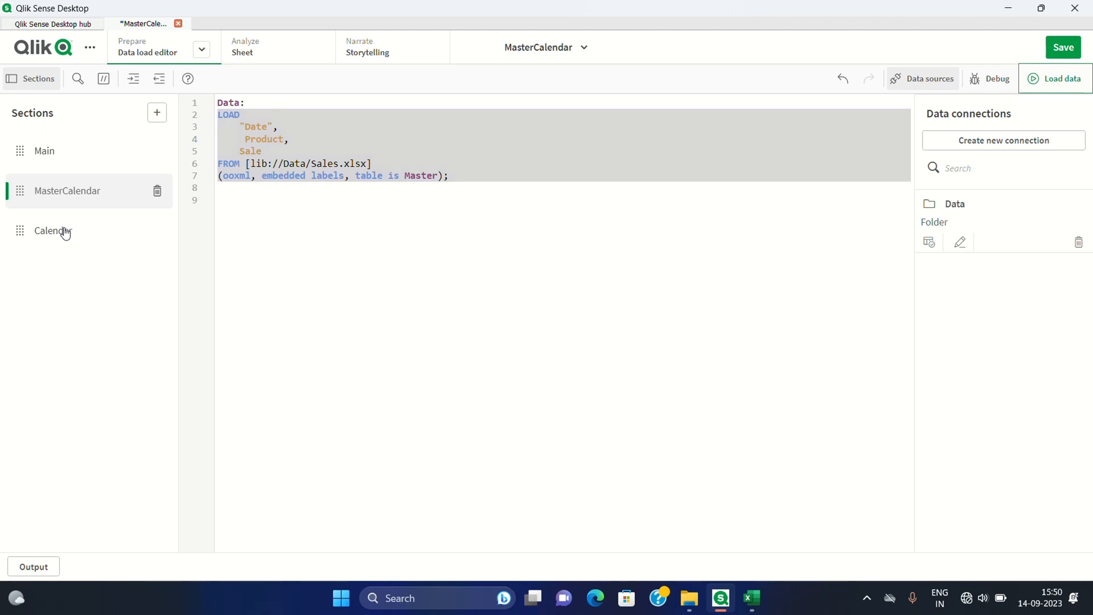
pyautogui.click(65, 234)
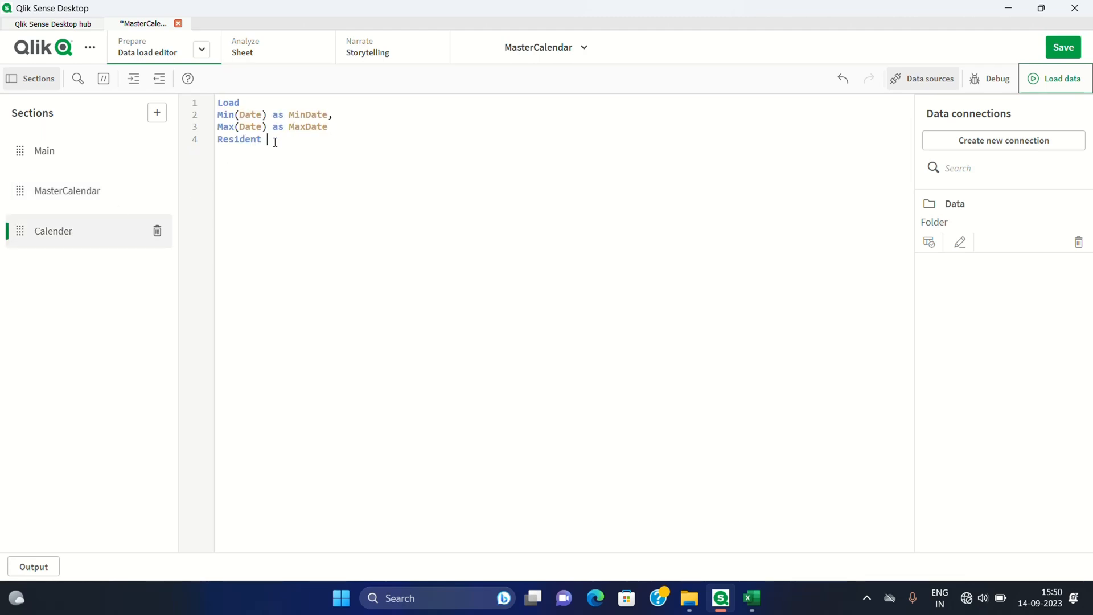
pyautogui.write(';')
# Step: Load the data with the new Calender script and open My new sheet (2) for editing
pyautogui.click(1057, 84)
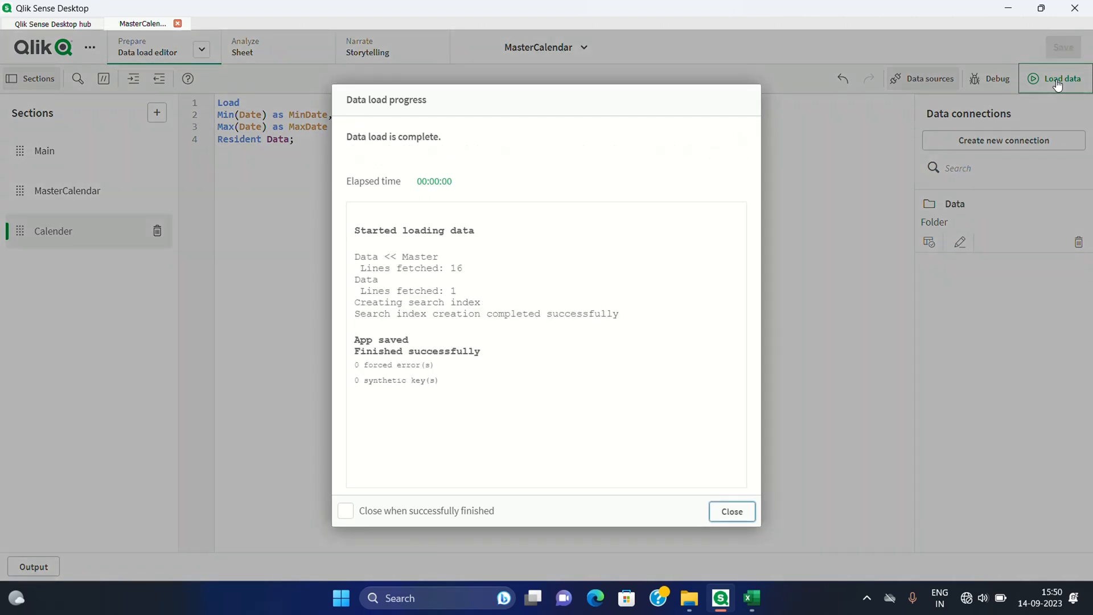
pyautogui.click(732, 511)
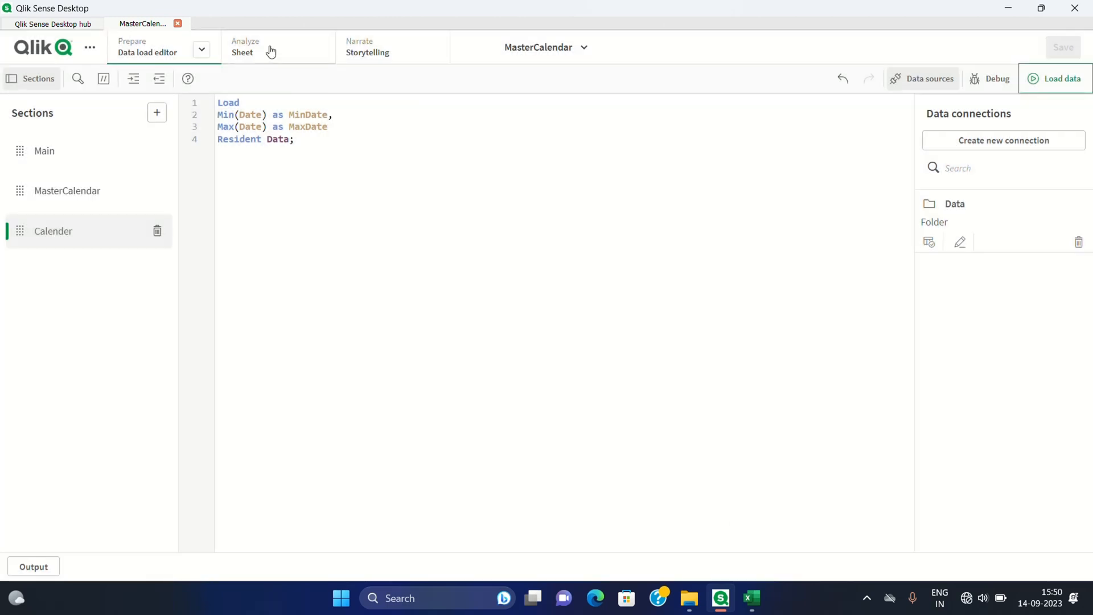
pyautogui.click(270, 52)
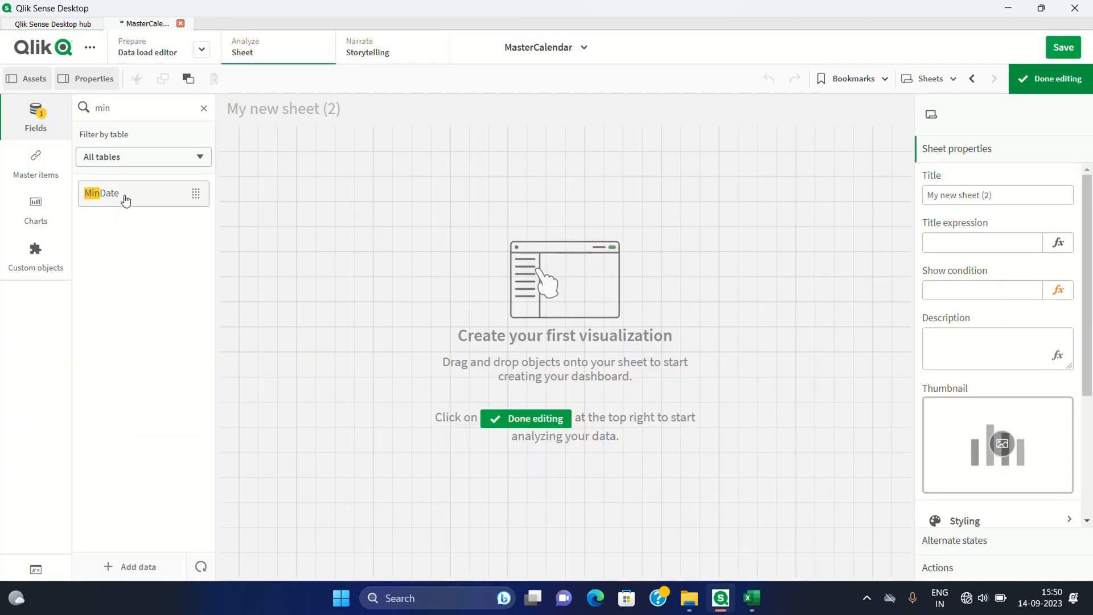
# Step: Place MinDate and MaxDate tables side by side on the sheet, each shortened to 18 x 5 grid cells, and finish editing
pyautogui.moveTo(126, 200); pyautogui.dragTo(349, 207)
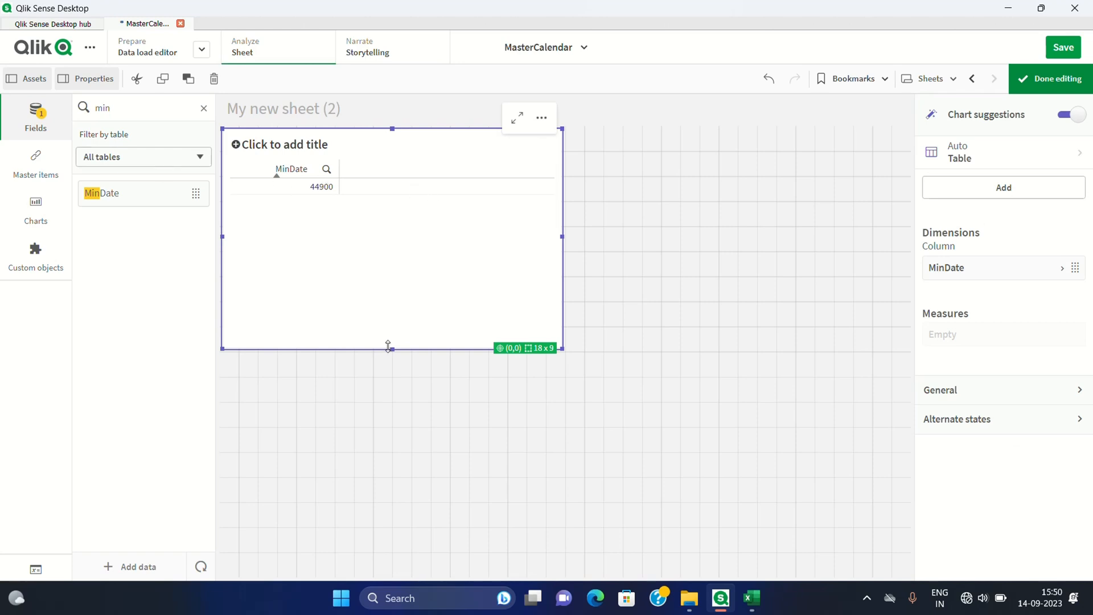
pyautogui.moveTo(389, 346); pyautogui.dragTo(368, 252)
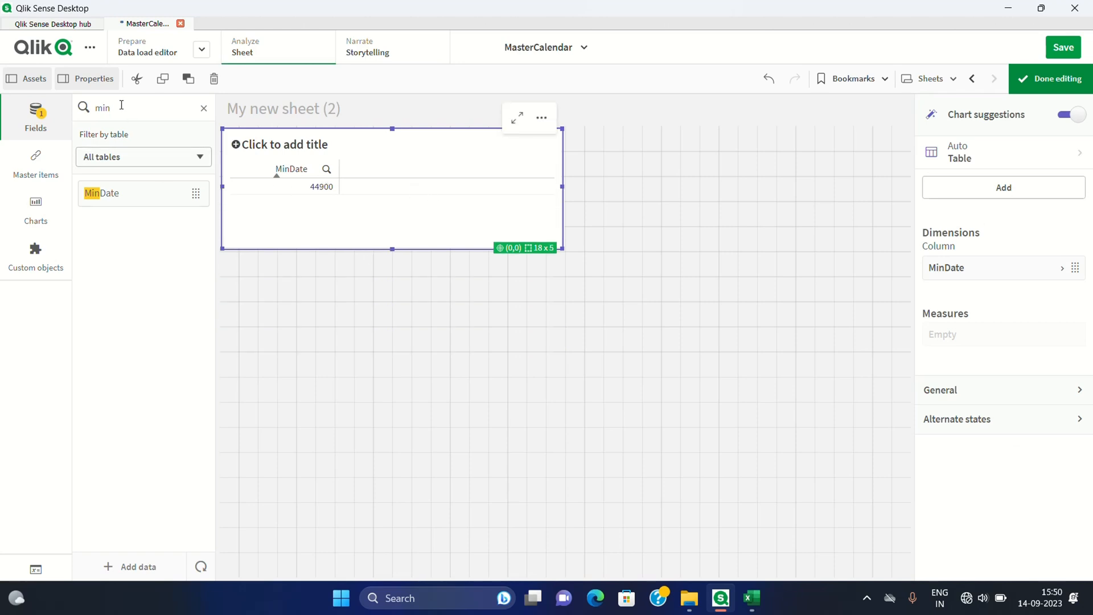
pyautogui.press('BackSpace')
pyautogui.press('BackSpace')
pyautogui.press('BackSpace')
pyautogui.write('Max')
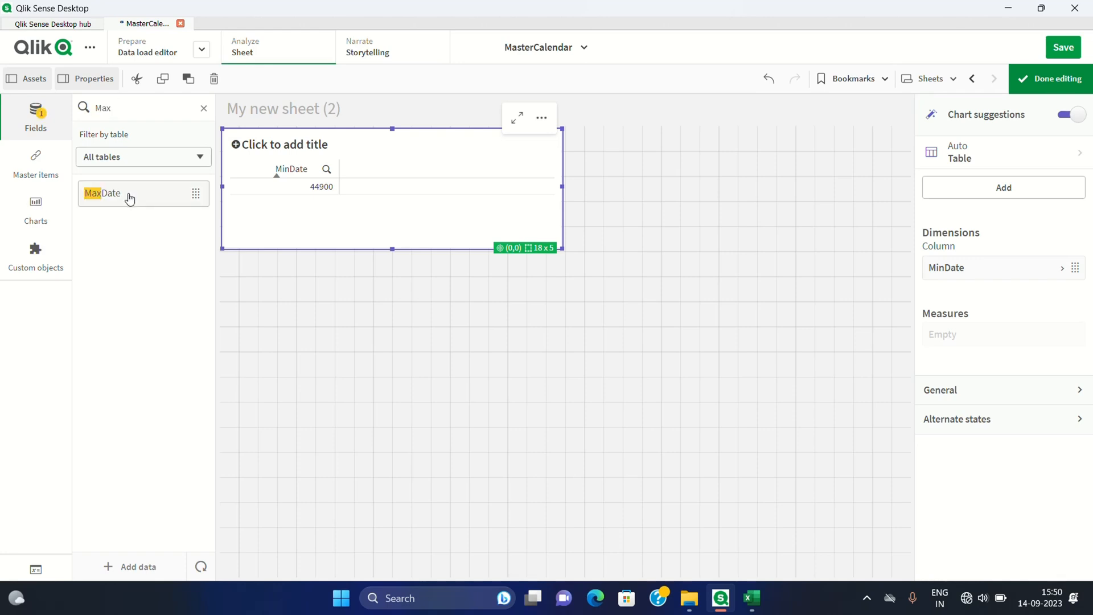
pyautogui.moveTo(126, 196); pyautogui.dragTo(708, 188)
pyautogui.moveTo(739, 344); pyautogui.dragTo(720, 250)
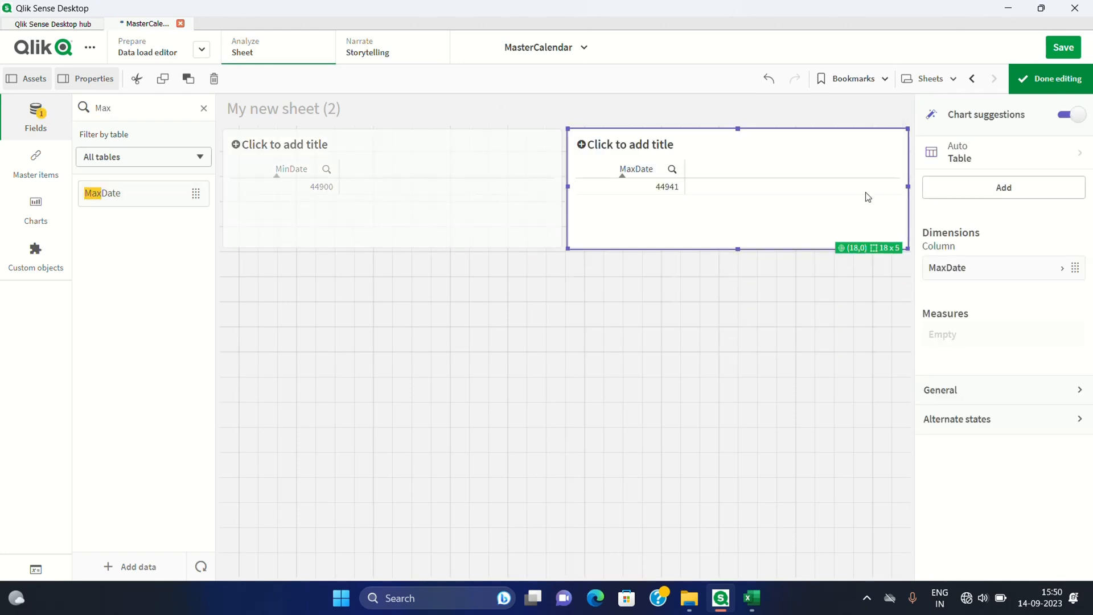
pyautogui.click(1052, 81)
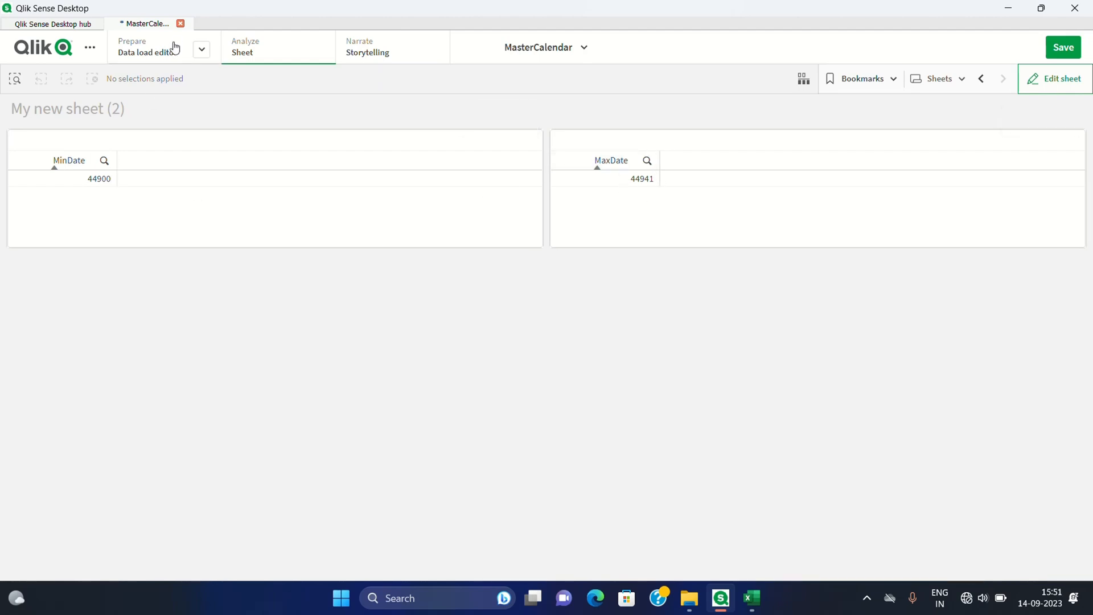
# Step: Return to the data load editor and wrap the minimum expression as Date(Min(Date)) as MinDate
pyautogui.click(201, 50)
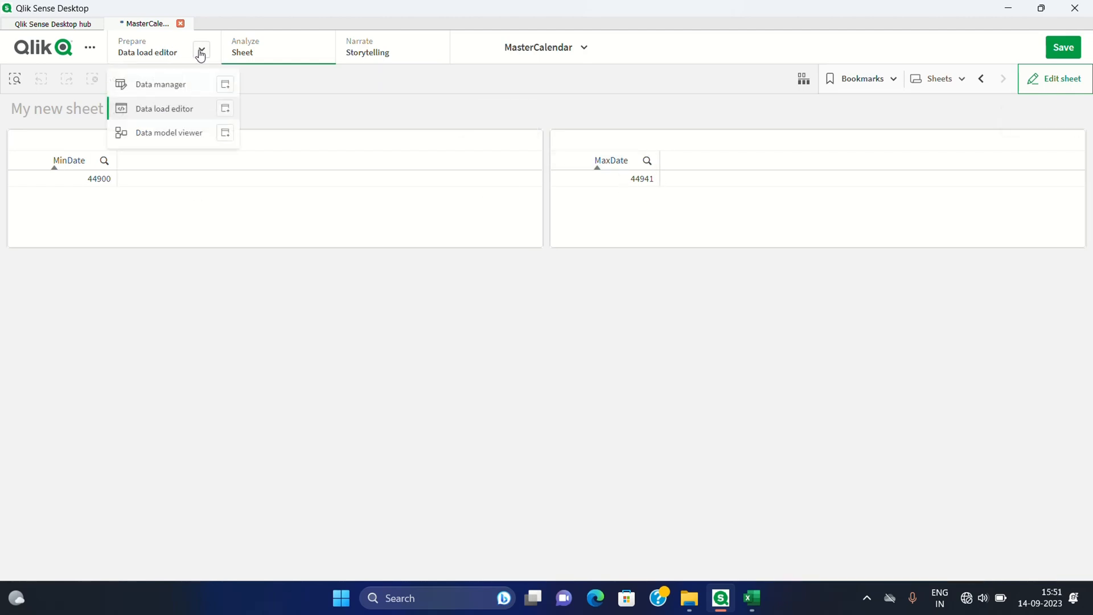
pyautogui.click(162, 110)
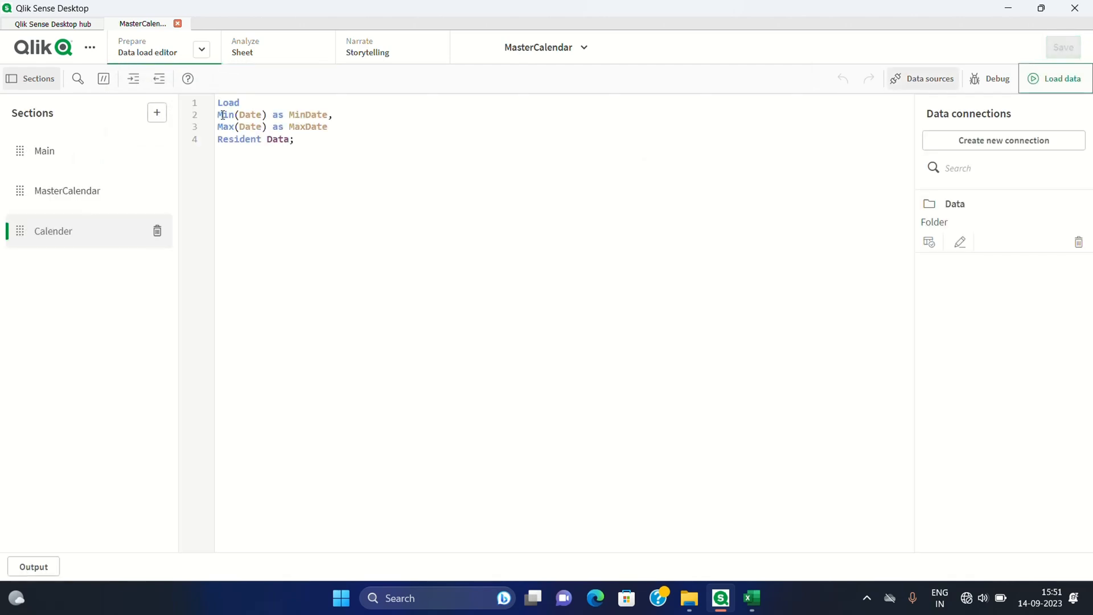
pyautogui.click(219, 115)
pyautogui.write('Date(')
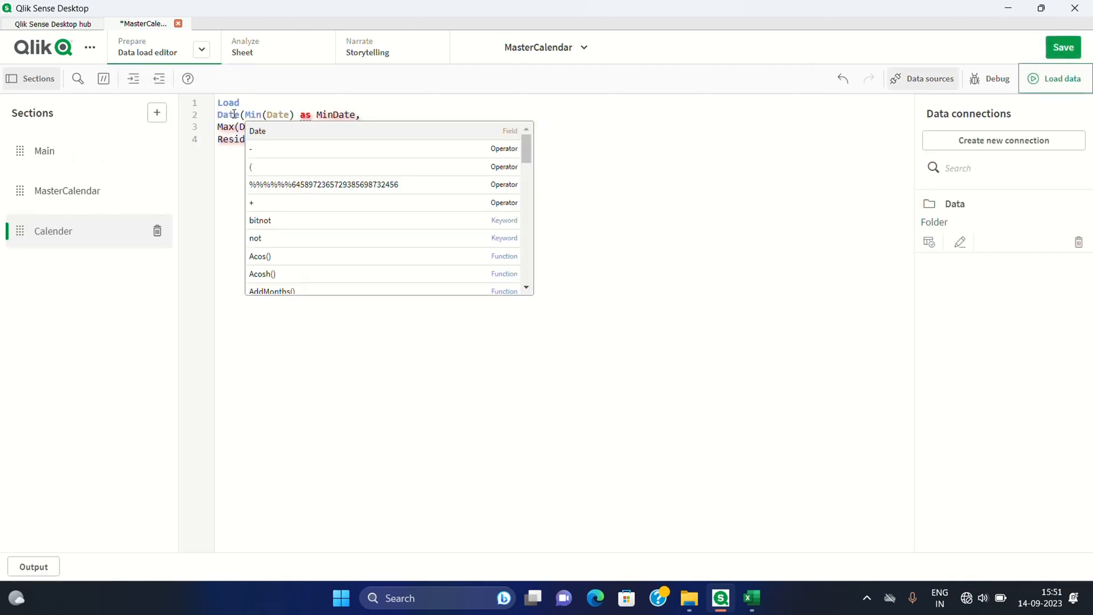
pyautogui.click(293, 116)
pyautogui.write(')')
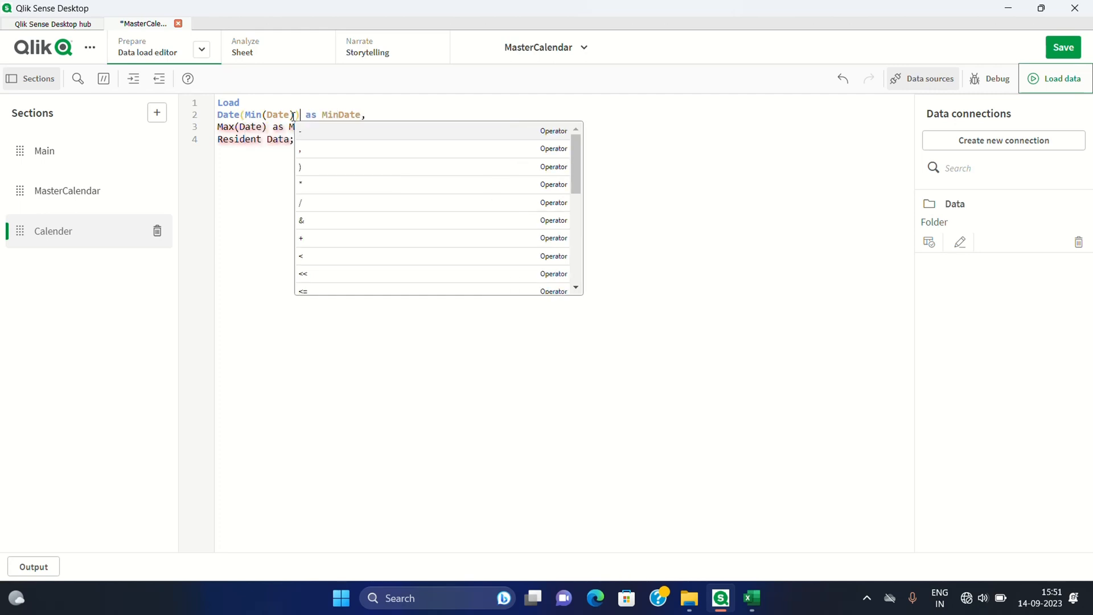
# Step: Wrap the maximum expression in the Calender script as Date(Max(Date)) as MaxDate
pyautogui.click(221, 128)
pyautogui.write('Date(')
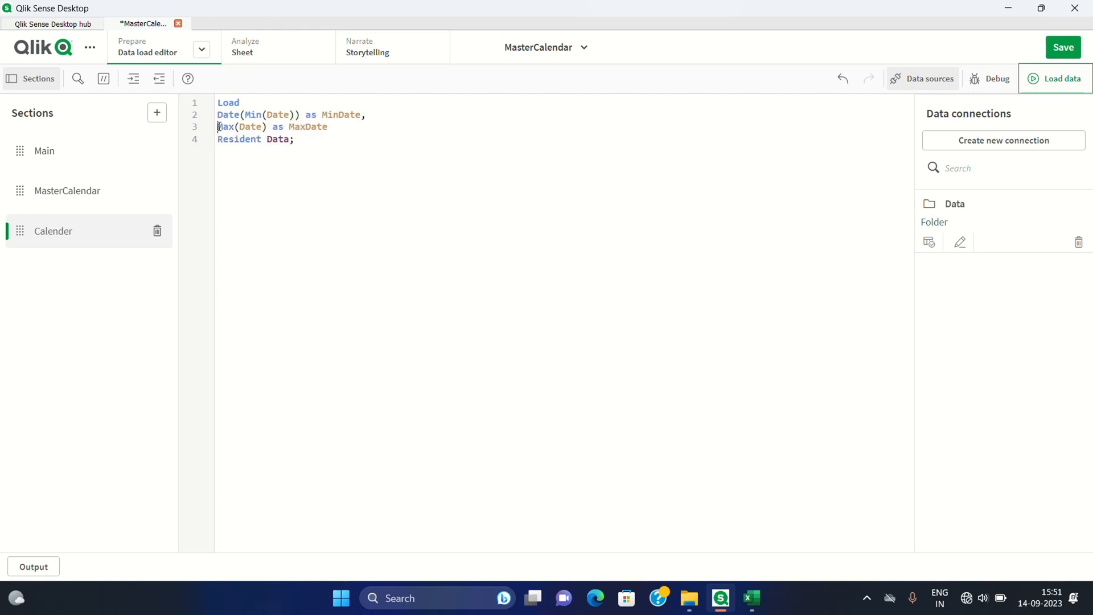
pyautogui.click(295, 127)
pyautogui.write(')')
pyautogui.click(280, 171)
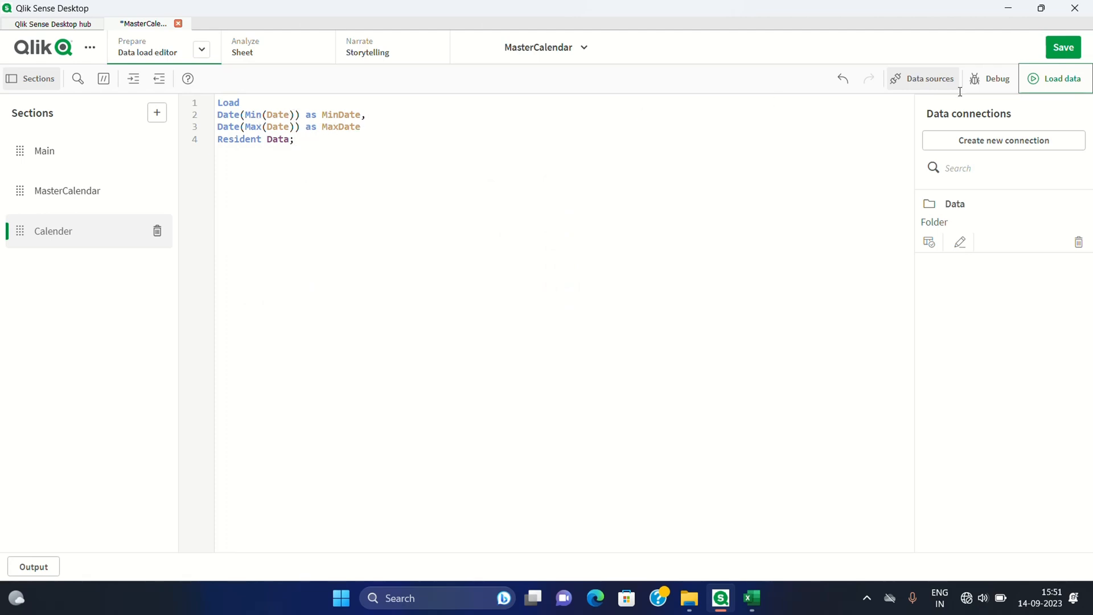
# Step: Reload the data and open the sheet to check the MinDate and MaxDate tables
pyautogui.click(1050, 81)
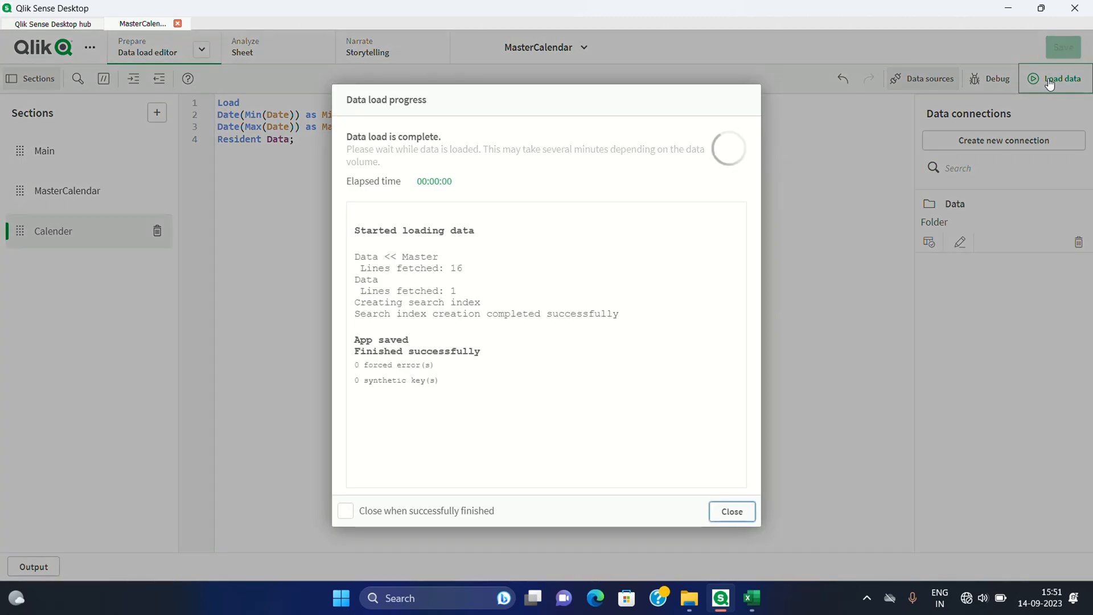
pyautogui.click(727, 512)
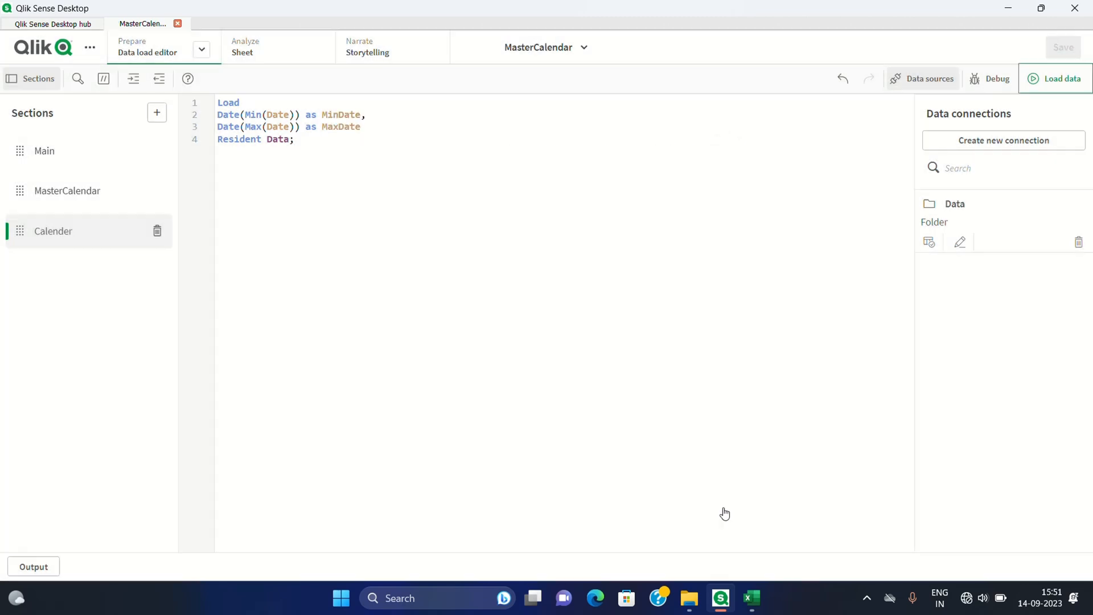
pyautogui.click(277, 56)
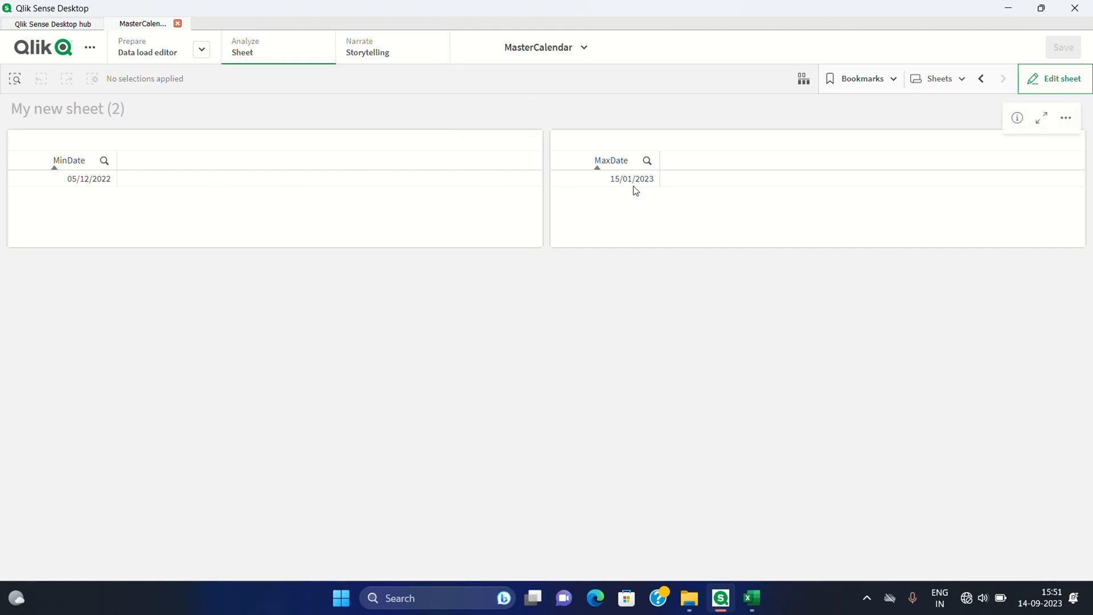
# Step: Return to the data load editor, then switch to Excel and examine the first date in the Master sheet
pyautogui.click(182, 52)
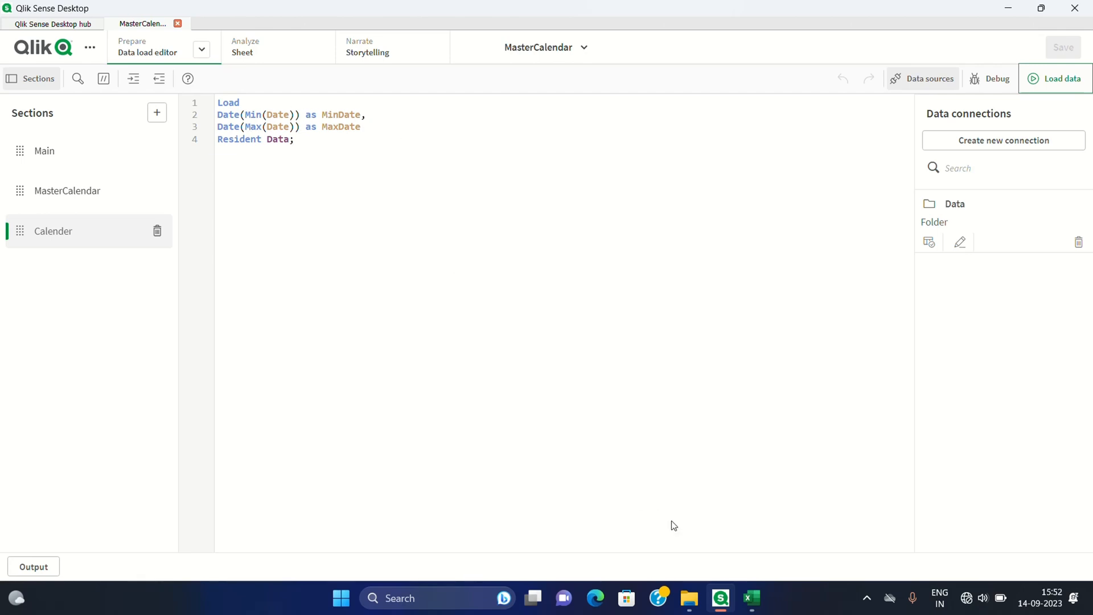
pyautogui.click(752, 598)
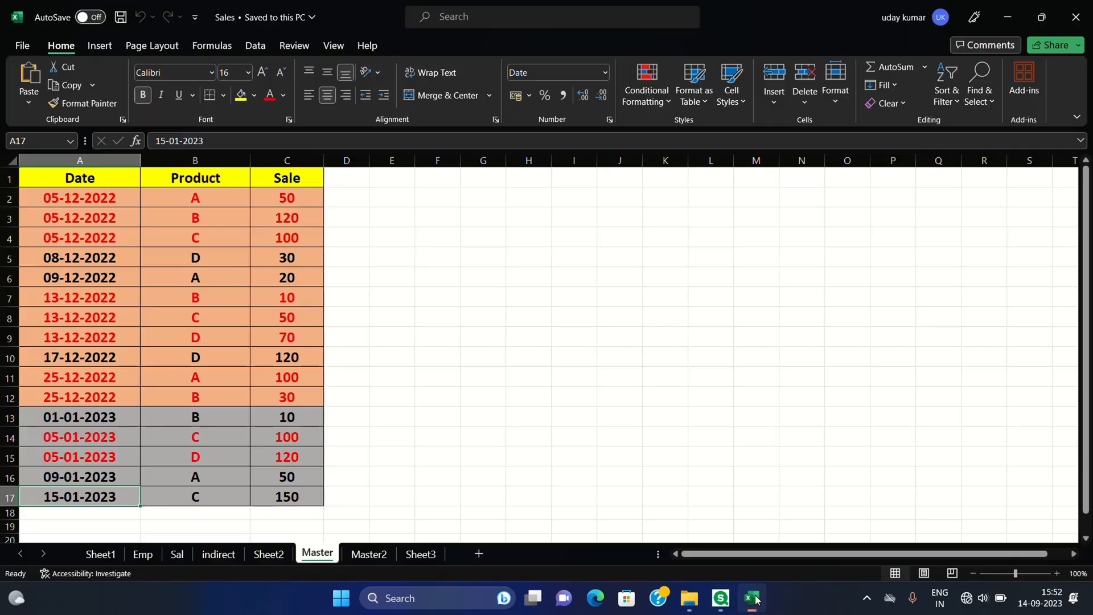
pyautogui.click(94, 197)
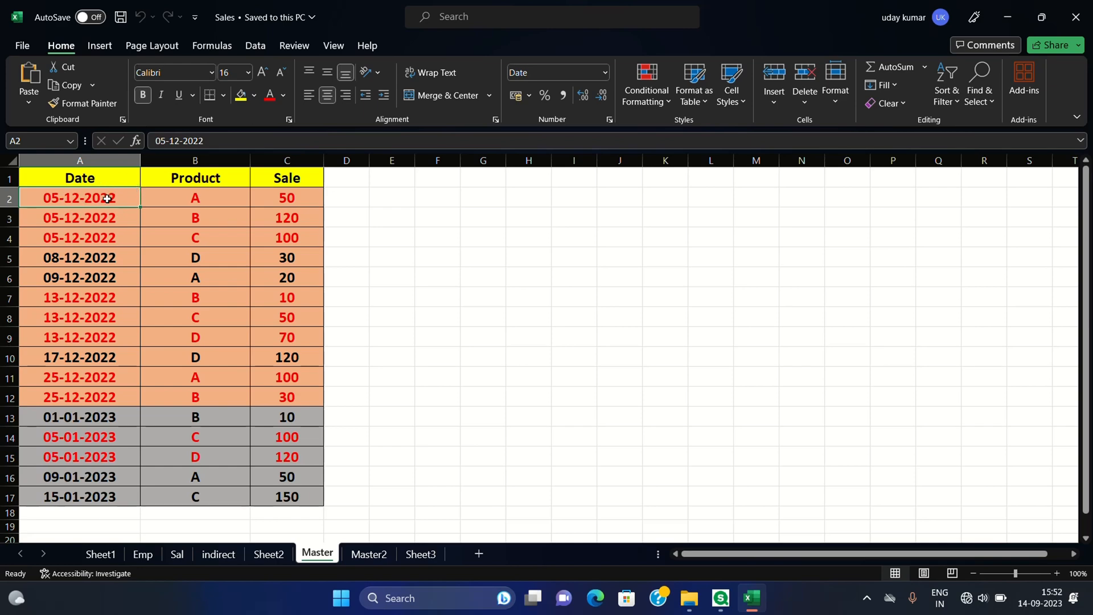
# Step: Examine the repeated dates in cells A2 to A4 of the Master sheet
pyautogui.click(113, 220)
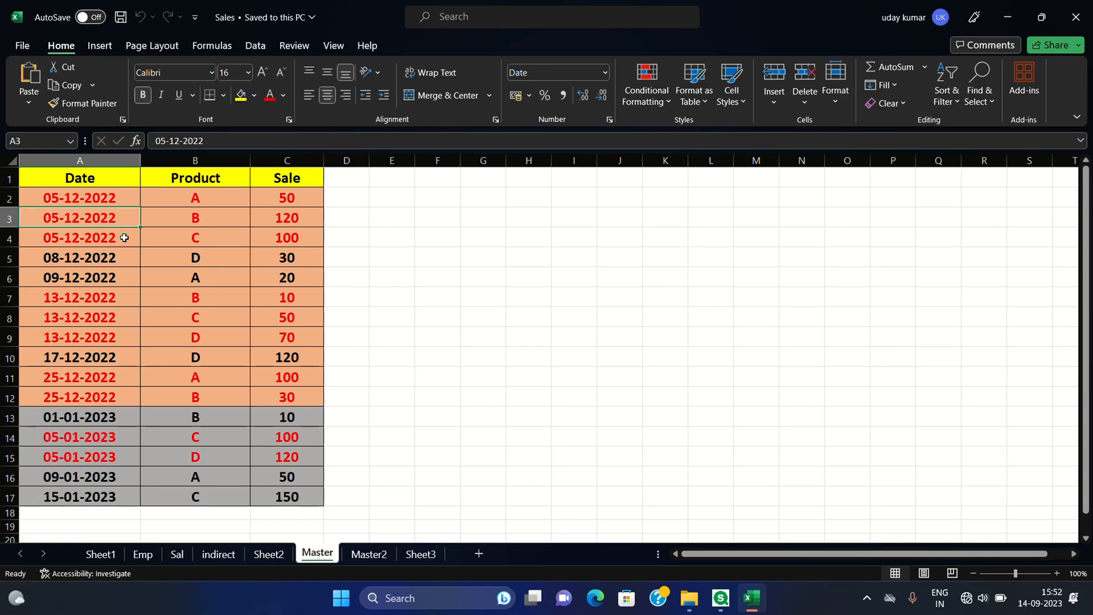
pyautogui.click(124, 237)
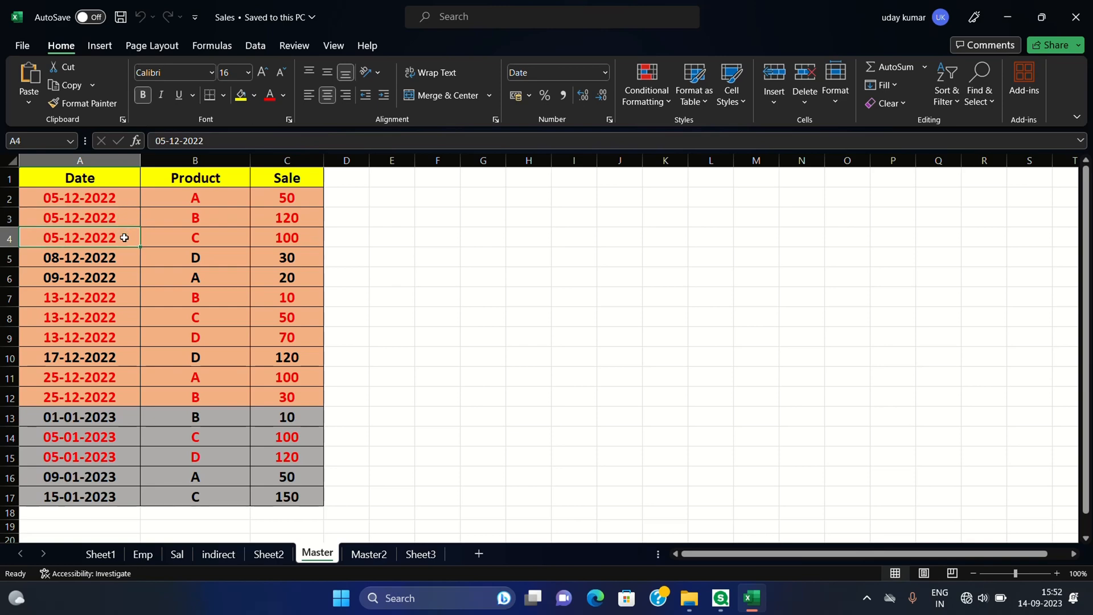
pyautogui.click(131, 199)
pyautogui.moveTo(131, 201); pyautogui.dragTo(129, 234)
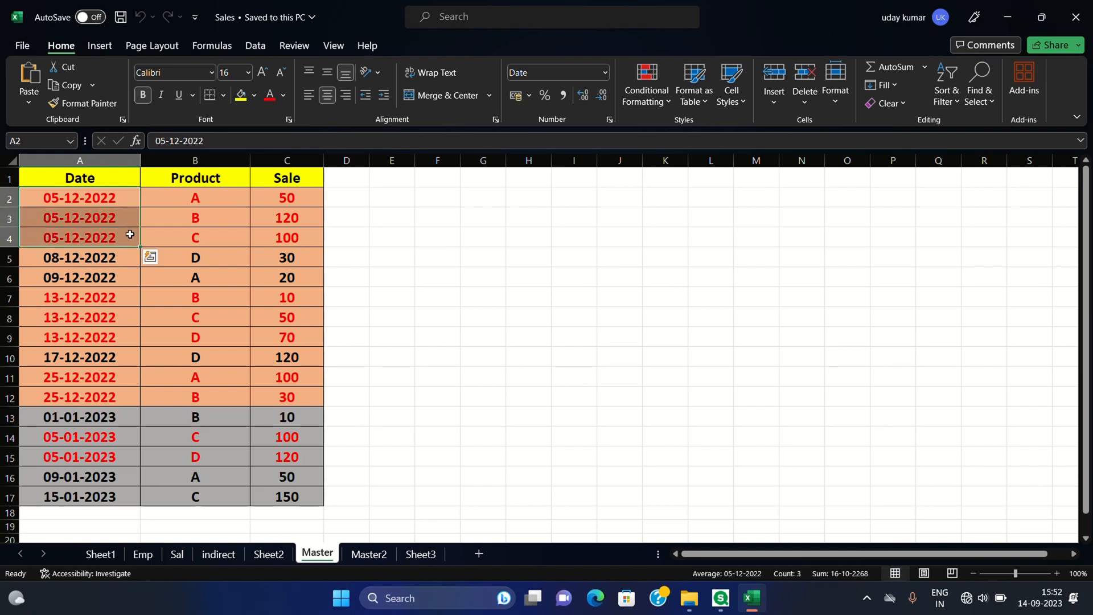
pyautogui.click(365, 199)
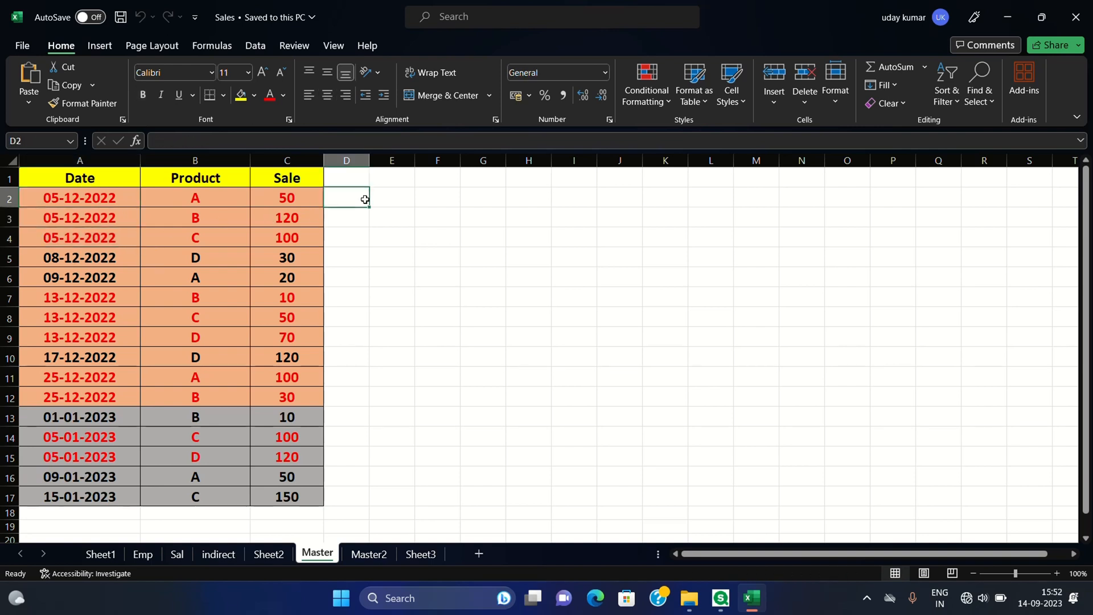
# Step: Widen column F, enter the date 05-12-2022 in cell F2, and centre it
pyautogui.click(447, 198)
pyautogui.moveTo(460, 160); pyautogui.dragTo(566, 161)
pyautogui.write('05-')
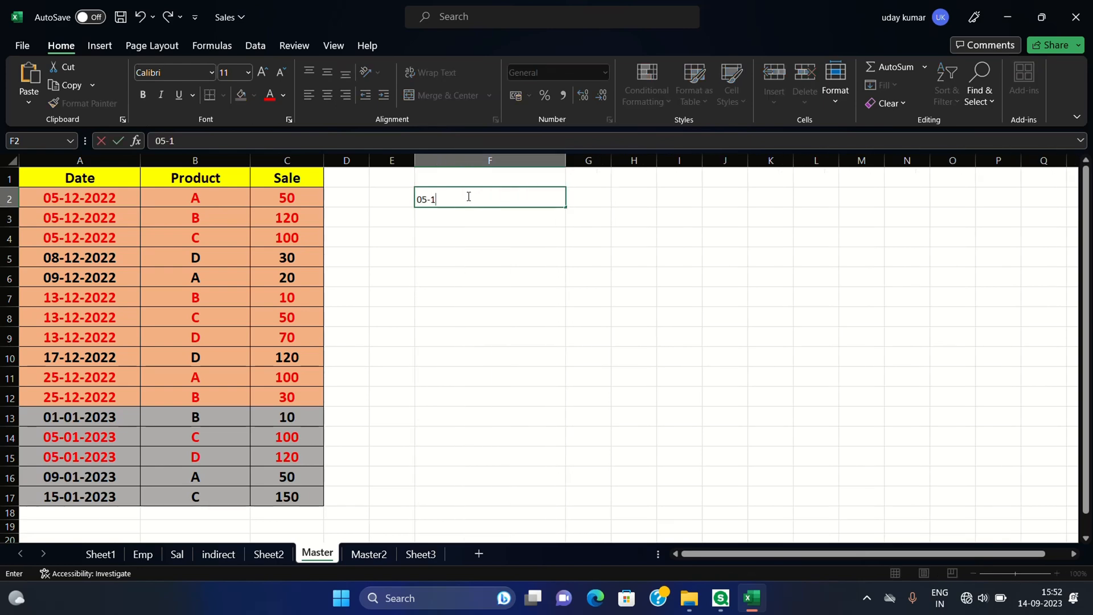
pyautogui.write('12-2022')
pyautogui.click(95, 197)
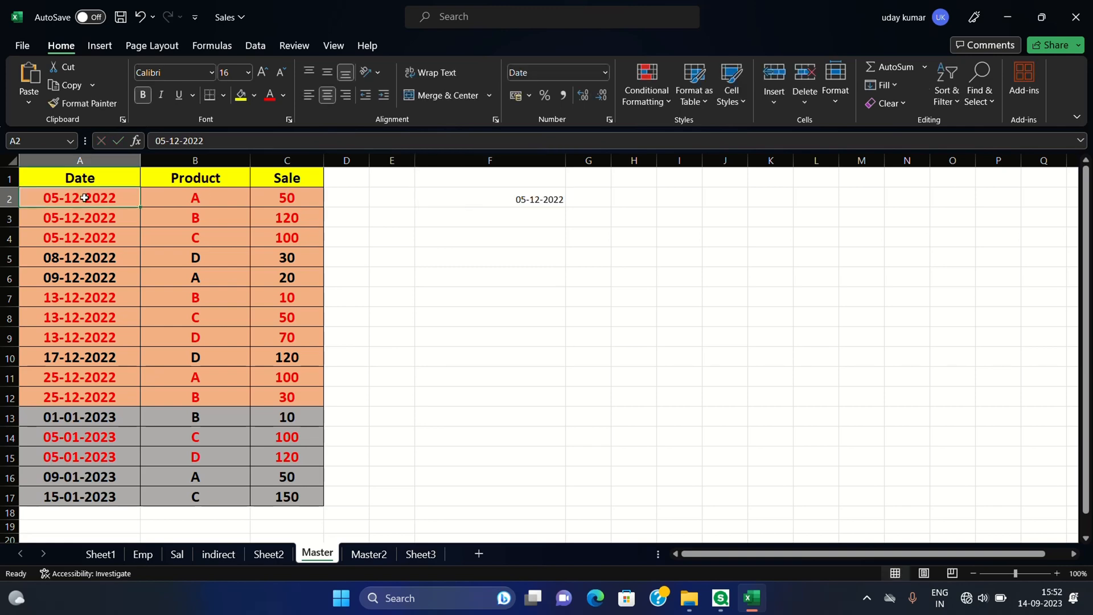
pyautogui.click(91, 220)
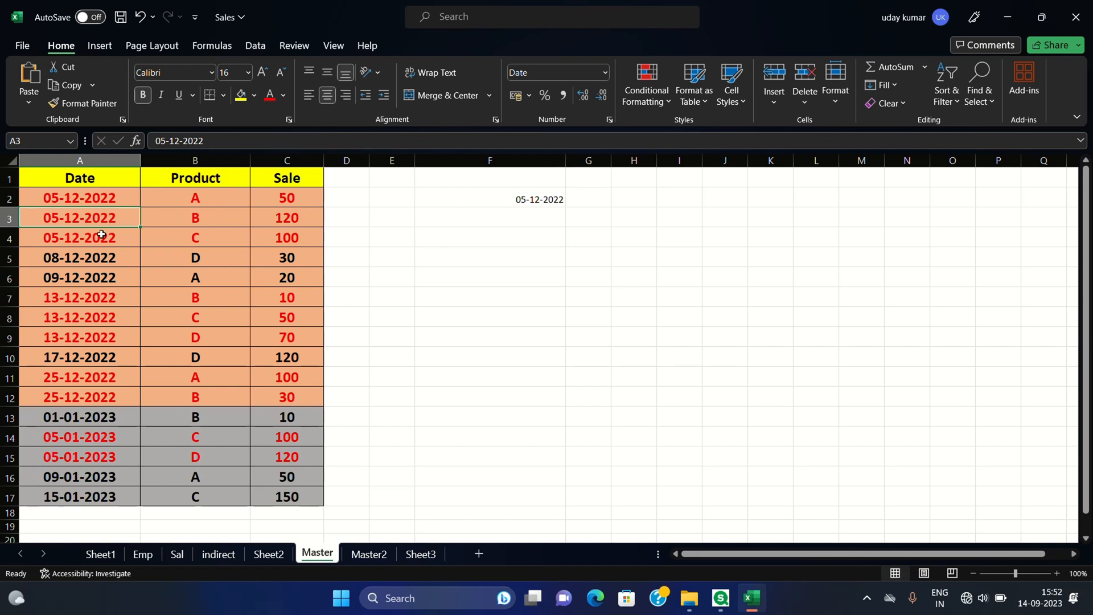
pyautogui.click(100, 239)
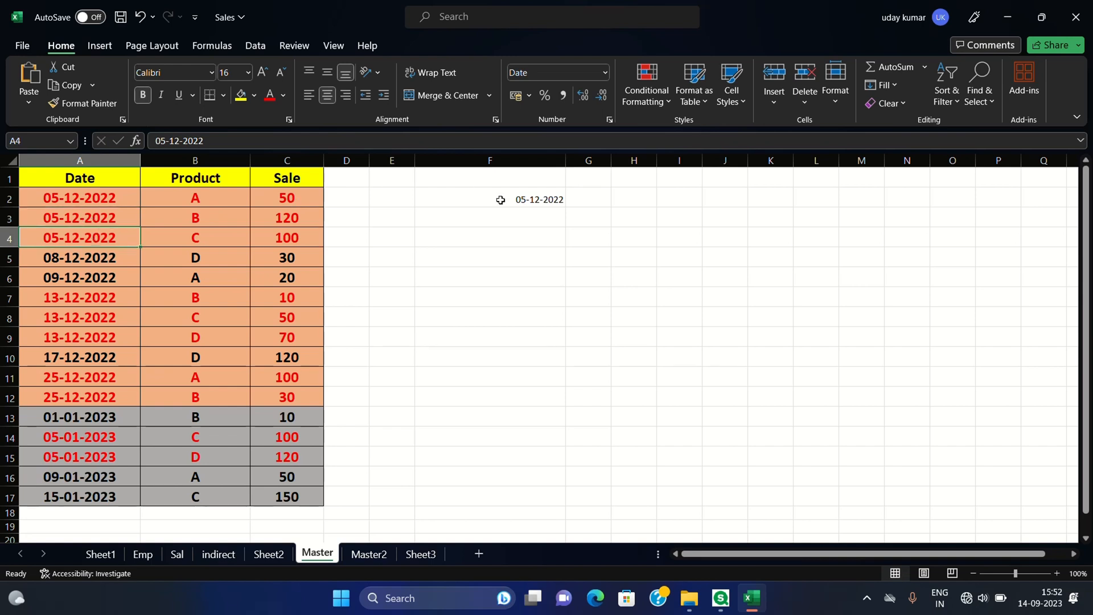
pyautogui.click(473, 201)
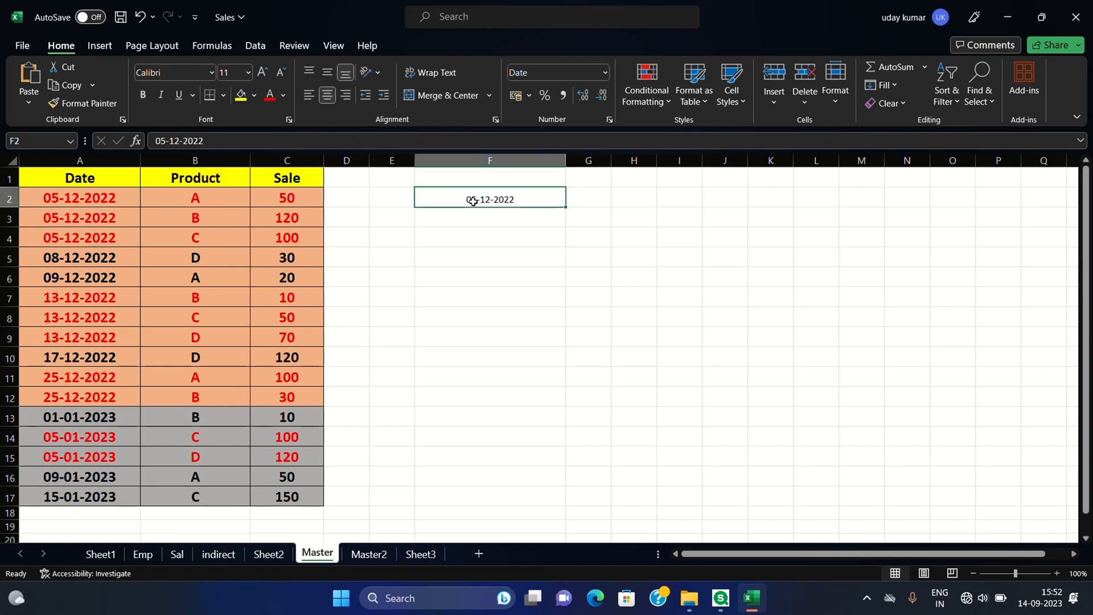
# Step: Examine the whole Date column from A2 to A17 in the Master sheet
pyautogui.click(108, 196)
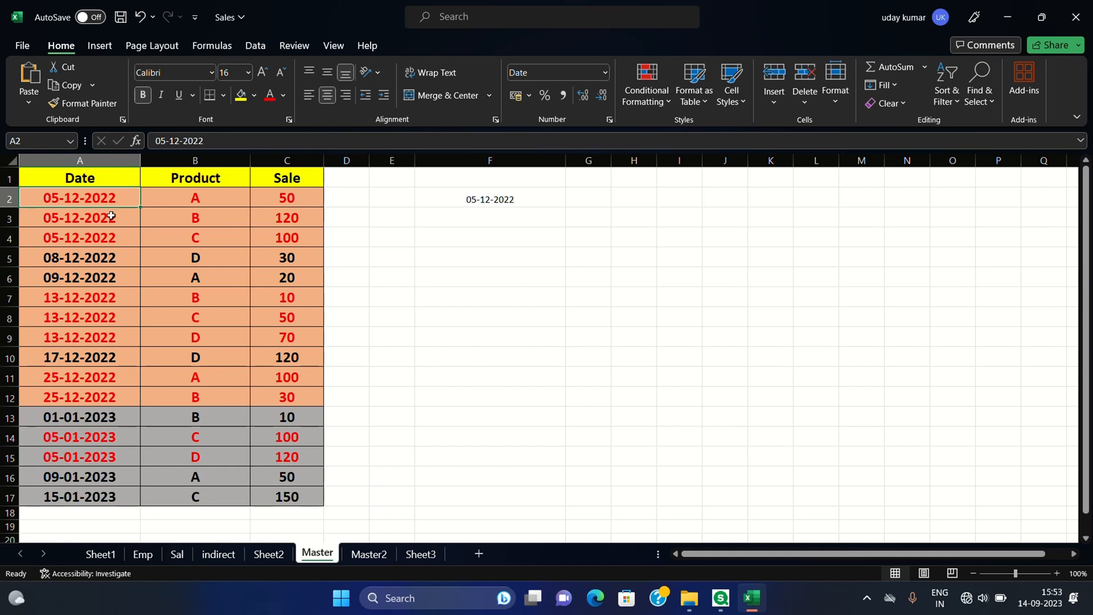
pyautogui.hotkey('ctrl', 'shift', 'Down')
pyautogui.click(84, 202)
pyautogui.moveTo(84, 202); pyautogui.dragTo(95, 501)
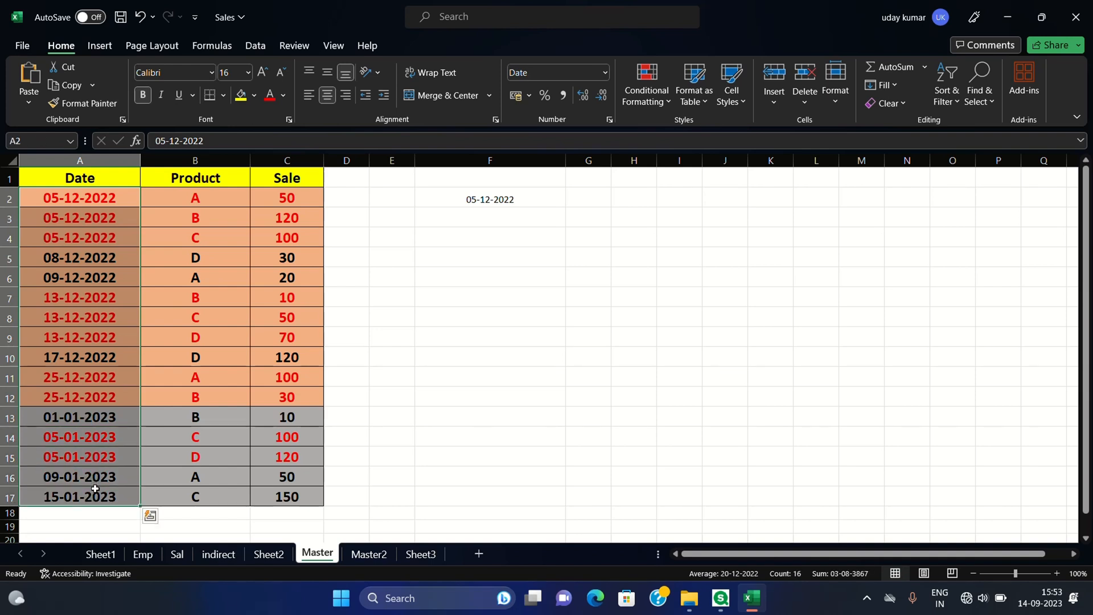
pyautogui.click(362, 205)
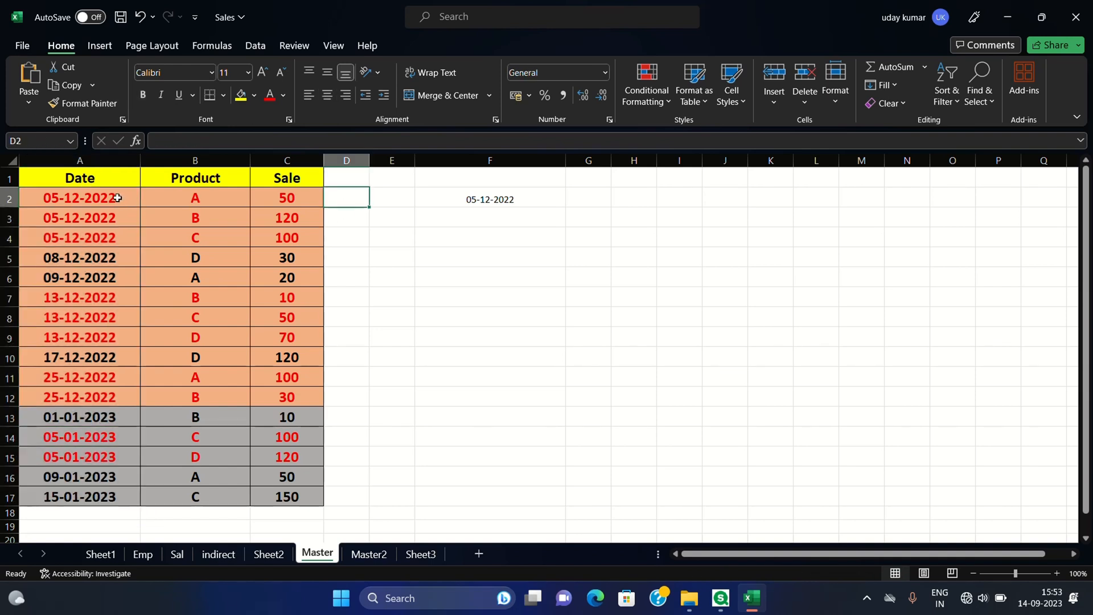
pyautogui.moveTo(118, 198); pyautogui.dragTo(114, 499)
pyautogui.click(66, 202)
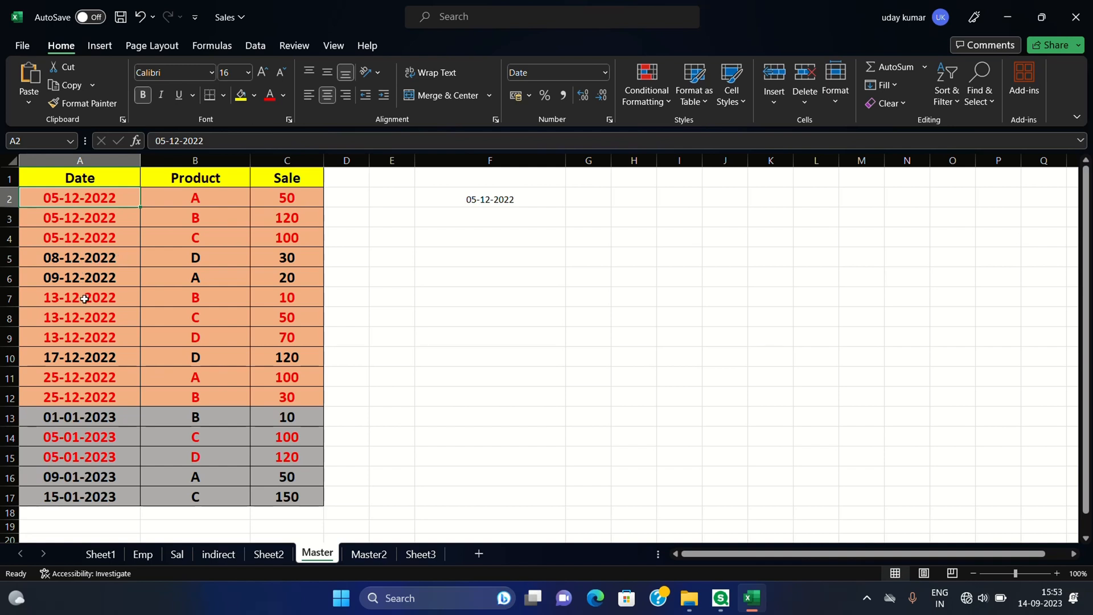
# Step: Switch to Qlik Sense and review the resident Load statement in the Calender script section
pyautogui.click(723, 599)
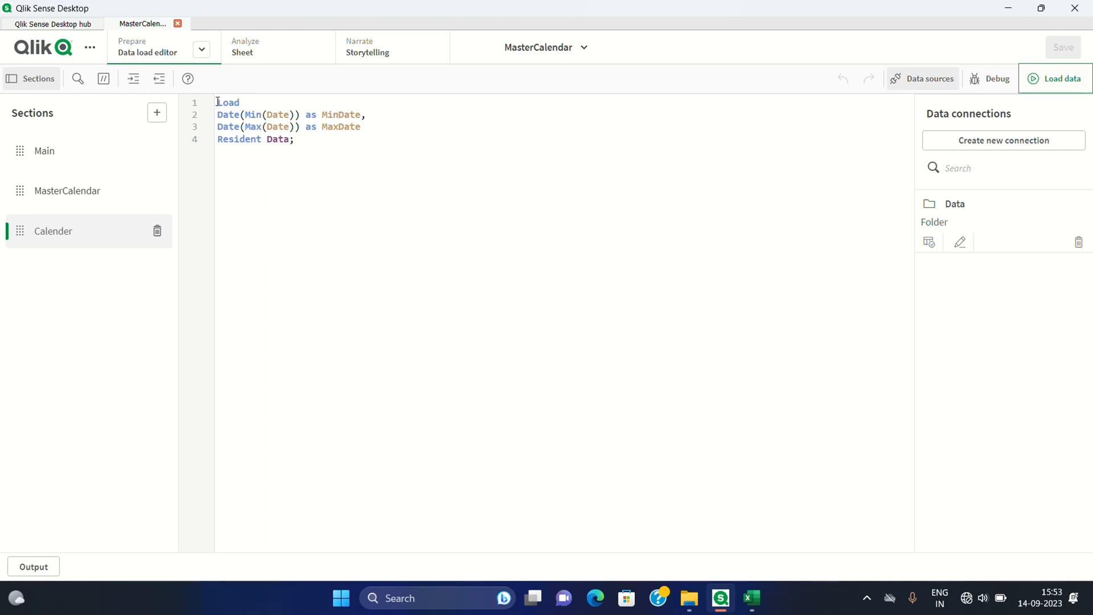
pyautogui.click(868, 605)
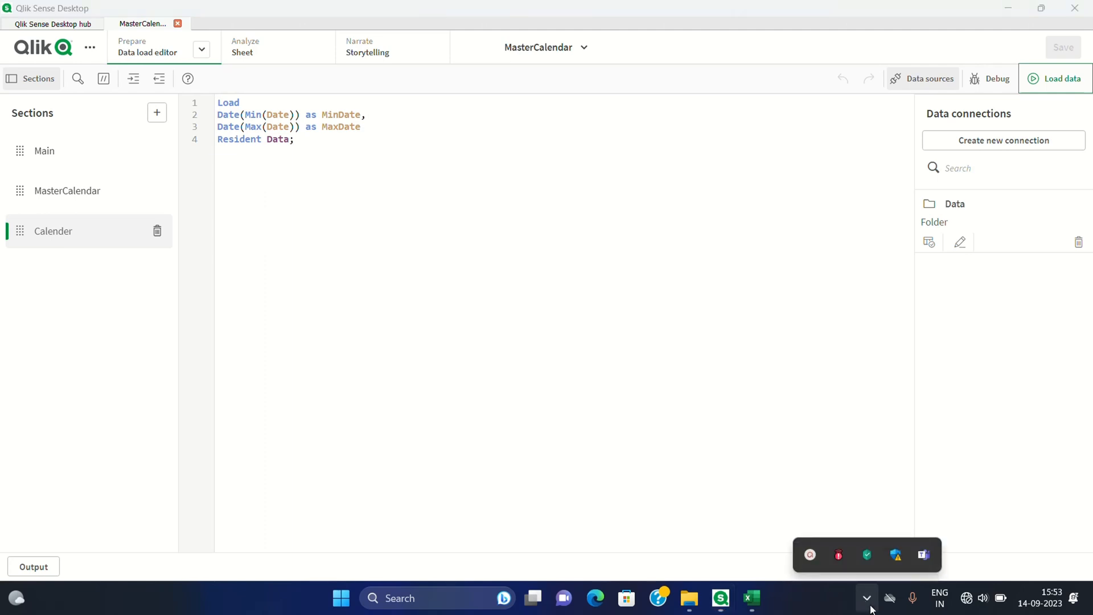
pyautogui.click(297, 140)
pyautogui.moveTo(294, 140); pyautogui.dragTo(216, 105)
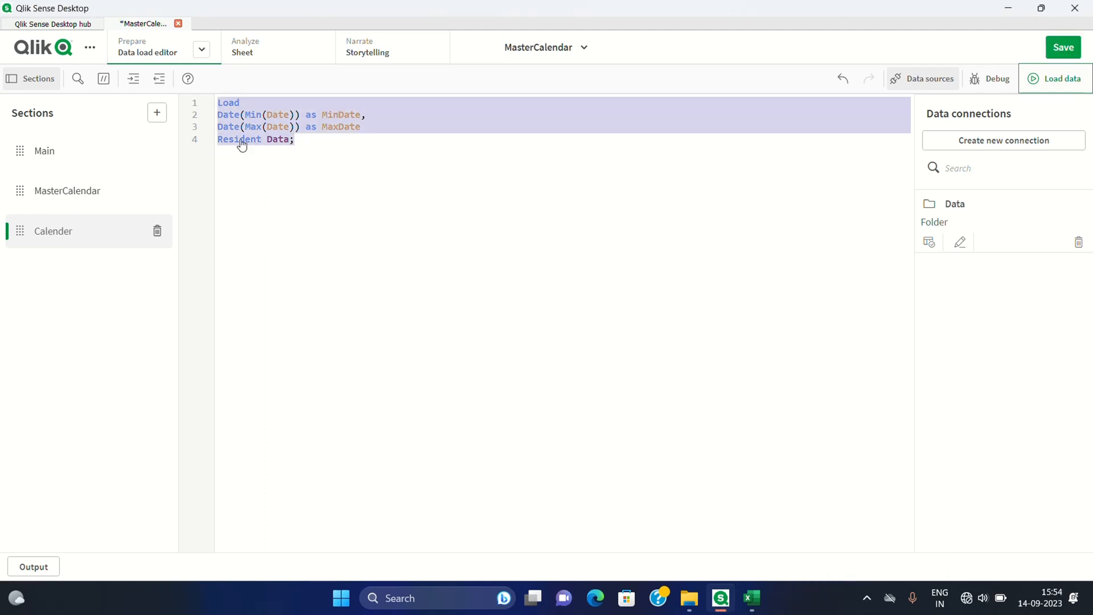
pyautogui.click(252, 156)
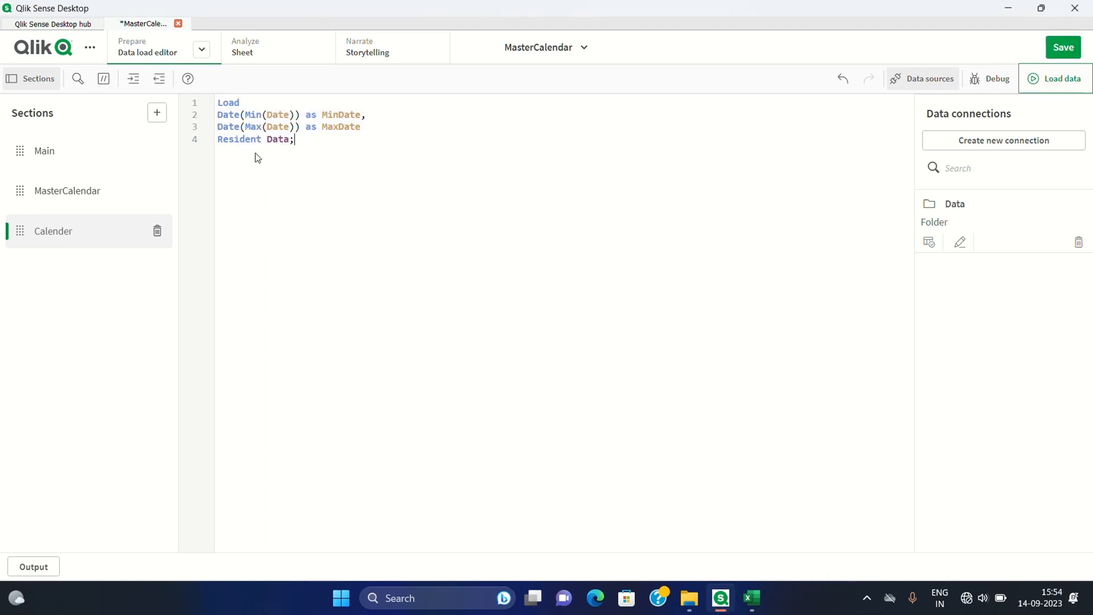
pyautogui.click(361, 118)
pyautogui.write(',')
pyautogui.click(304, 138)
pyautogui.moveTo(302, 140); pyautogui.dragTo(221, 107)
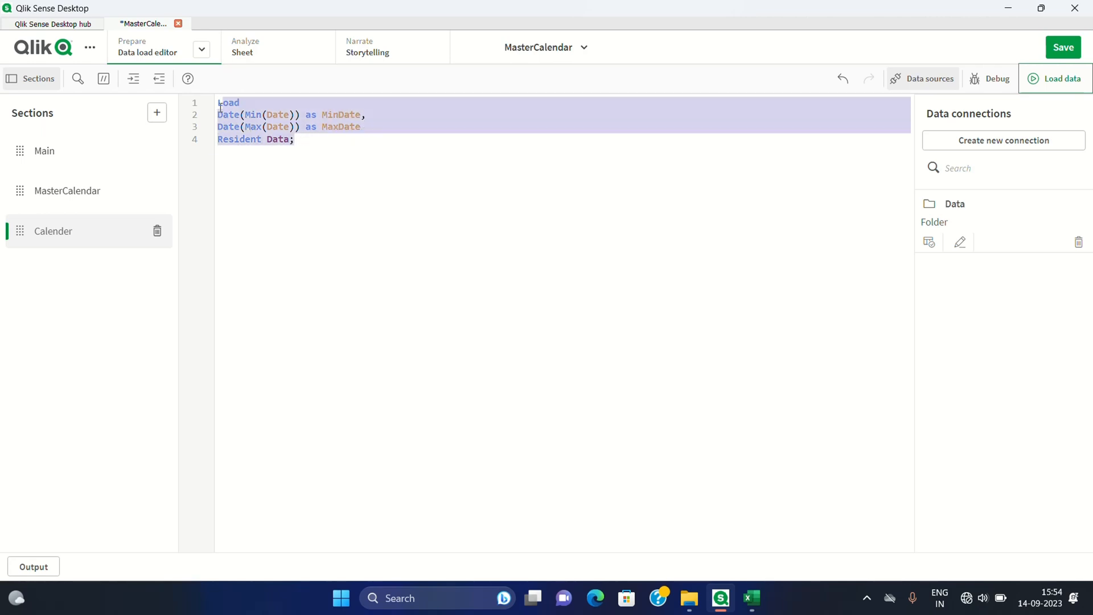
pyautogui.click(275, 169)
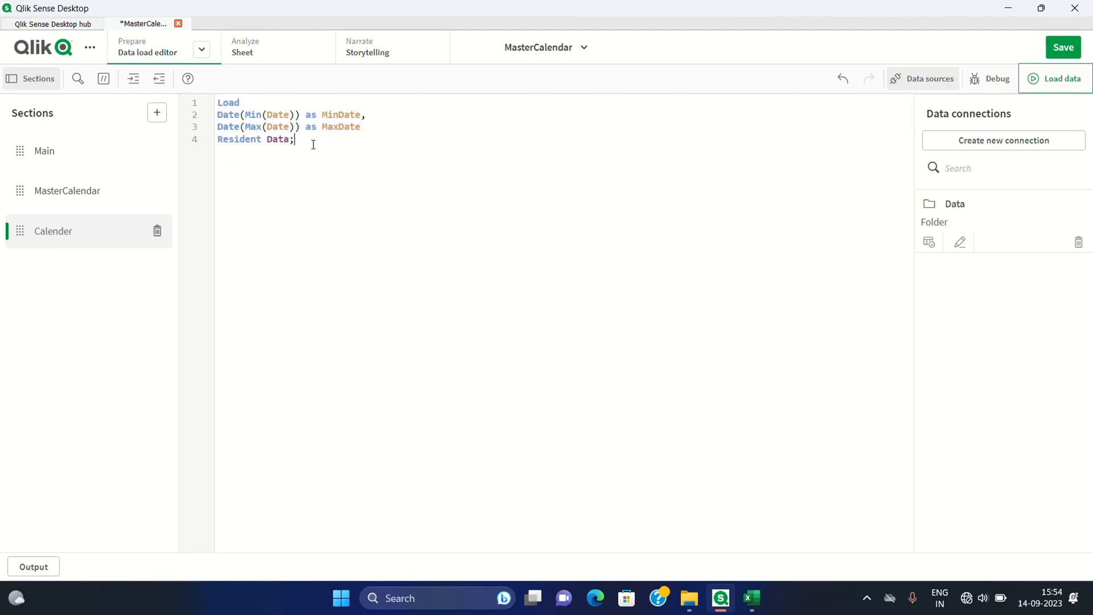
# Step: Comment out the resident Load statement with /* */ and add the note "// It's a time taking process" beside the MinDate line
pyautogui.moveTo(297, 140); pyautogui.dragTo(215, 105)
pyautogui.click(261, 155)
pyautogui.moveTo(297, 140); pyautogui.dragTo(214, 101)
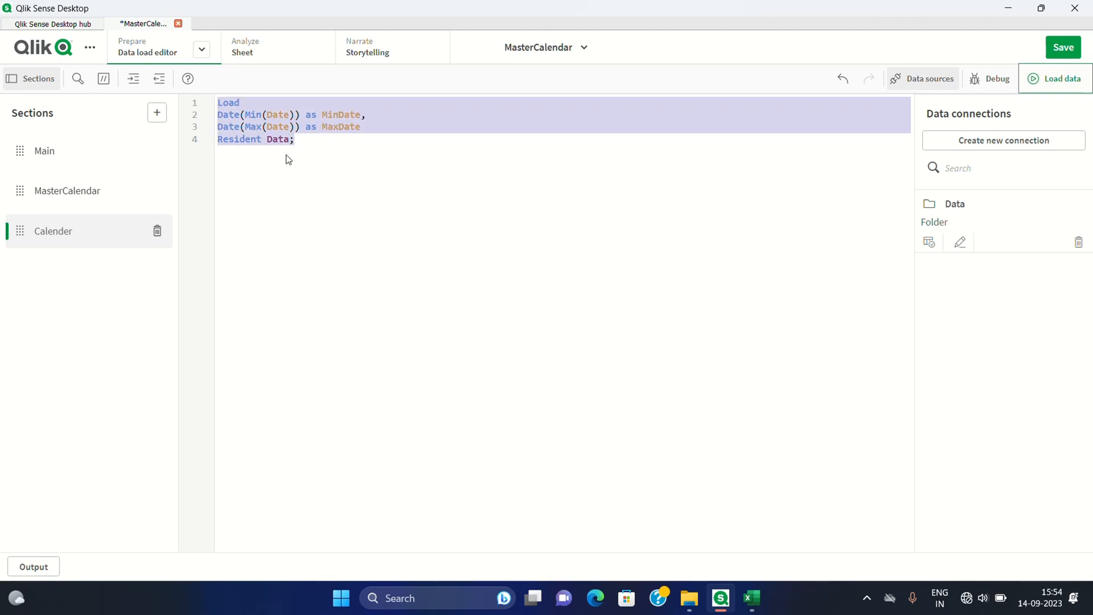
pyautogui.click(300, 146)
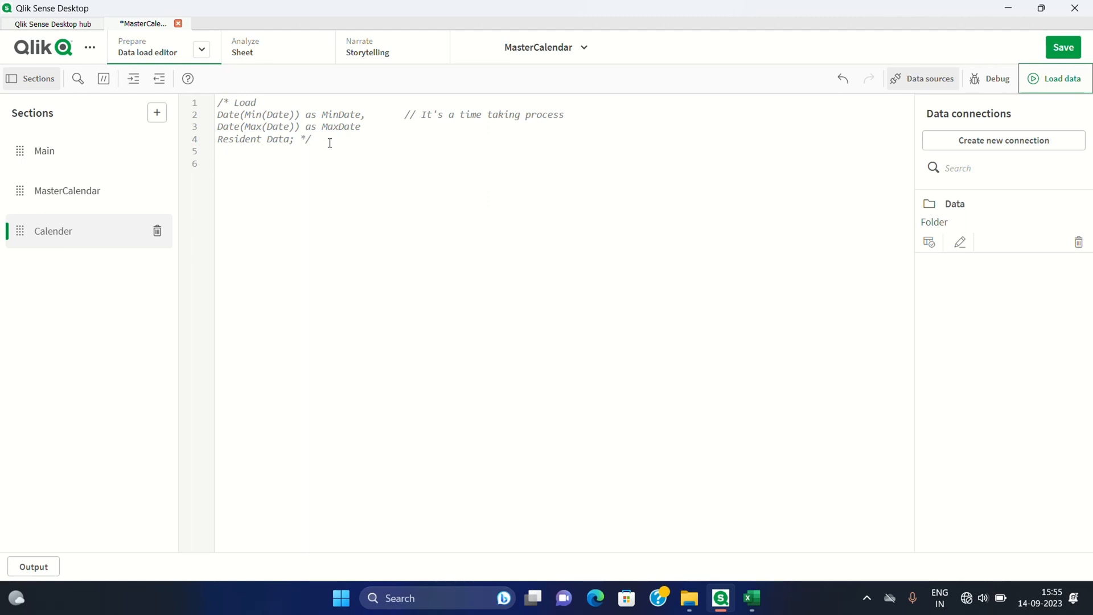
# Step: Start a new Load statement below the commented block with the expression FieldValue('Date',RecNo())
pyautogui.write('Load')
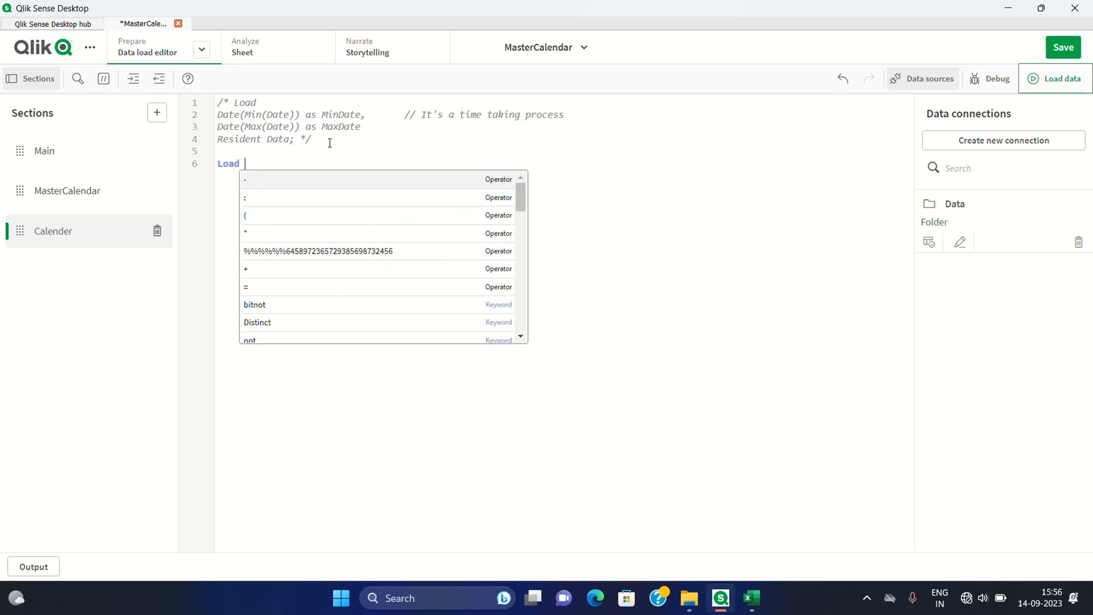
pyautogui.write('-')
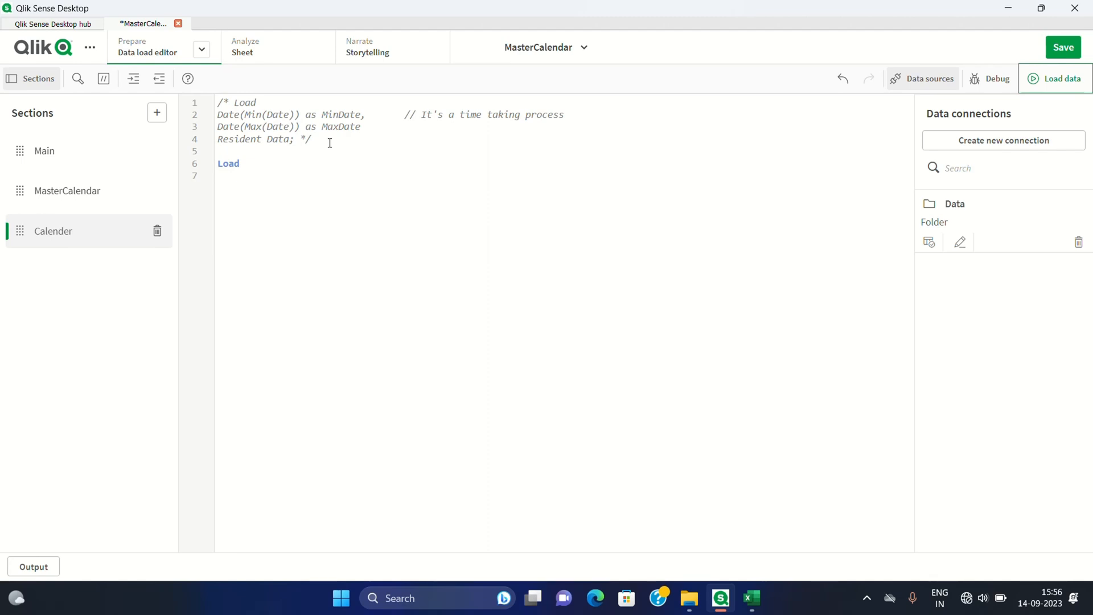
pyautogui.write('Fieldval')
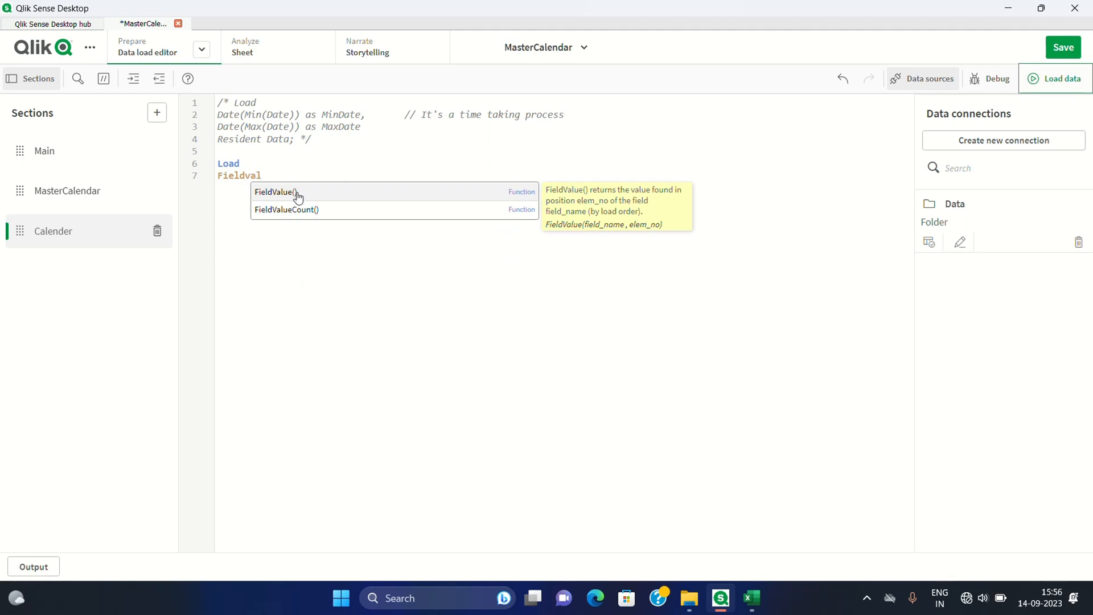
pyautogui.click(296, 192)
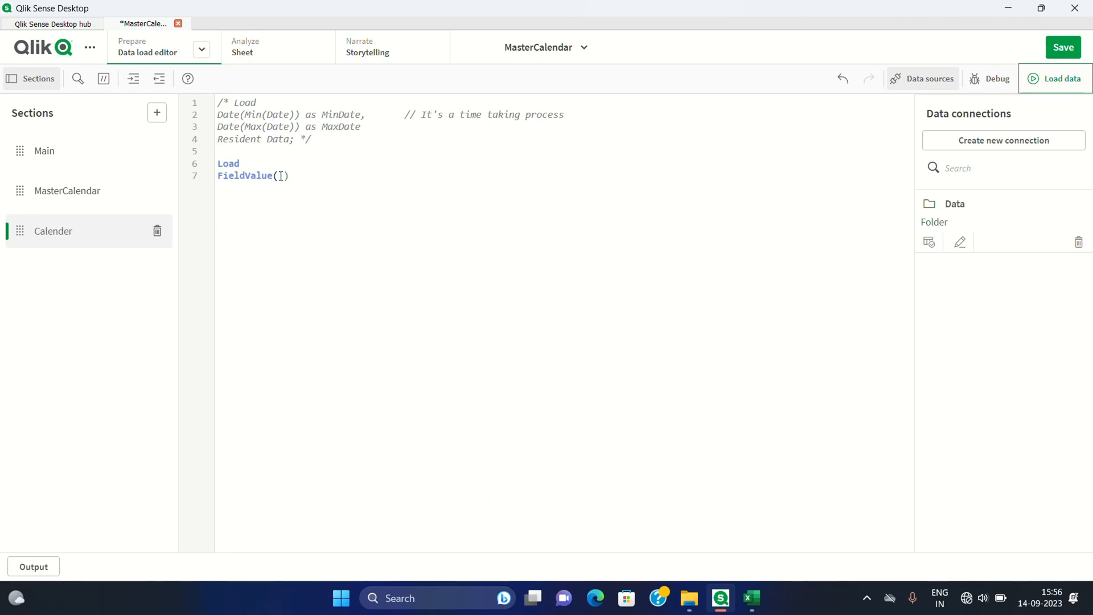
pyautogui.write('Date')
pyautogui.write("'")
pyautogui.write(',')
pyautogui.write('RecN')
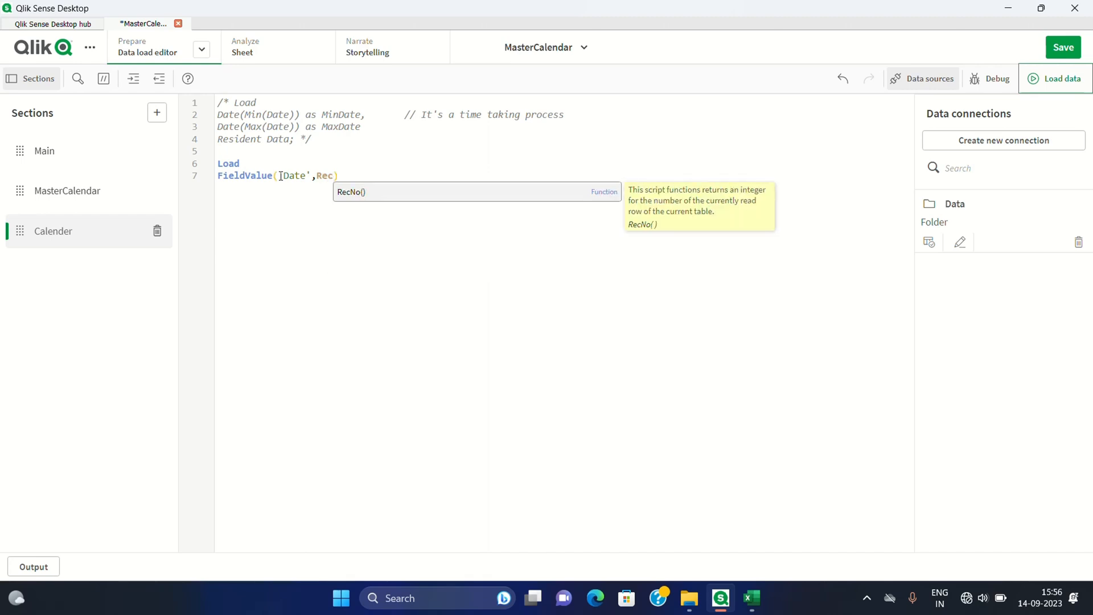
pyautogui.write('o')
pyautogui.press('Return')
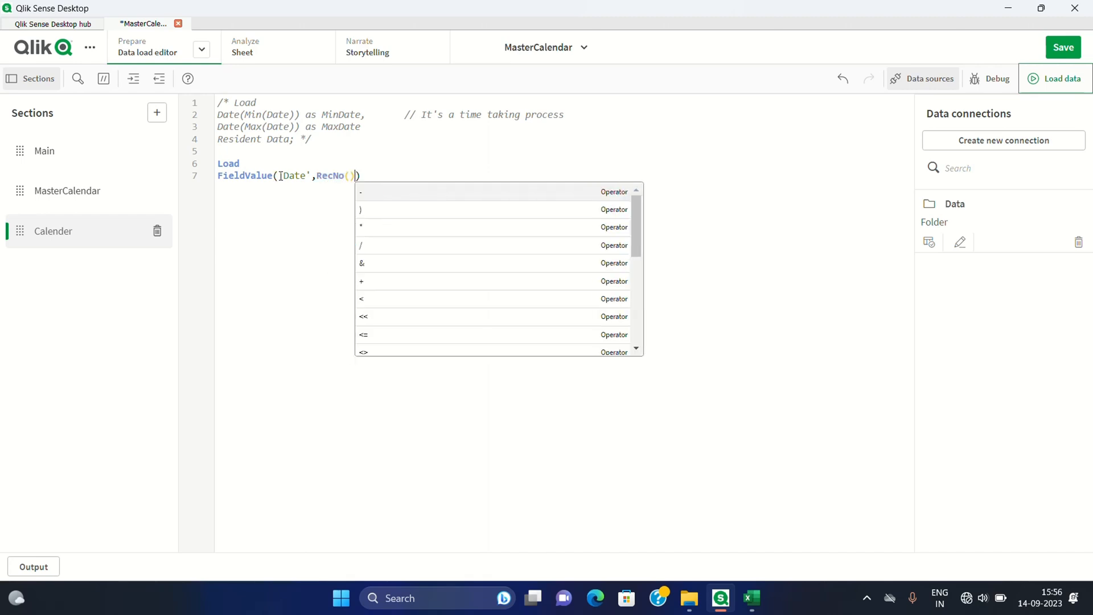
pyautogui.click(365, 176)
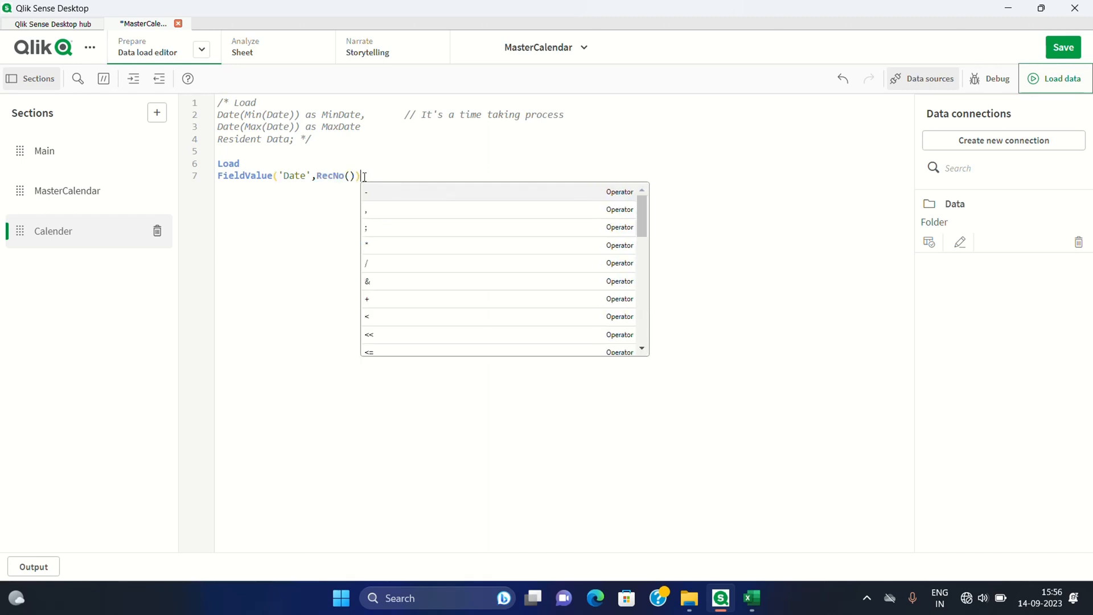
# Step: Wrap the FieldValue expression in Min() and alias it as MinDate, ending the line with a comma
pyautogui.click(218, 176)
pyautogui.write('Min(')
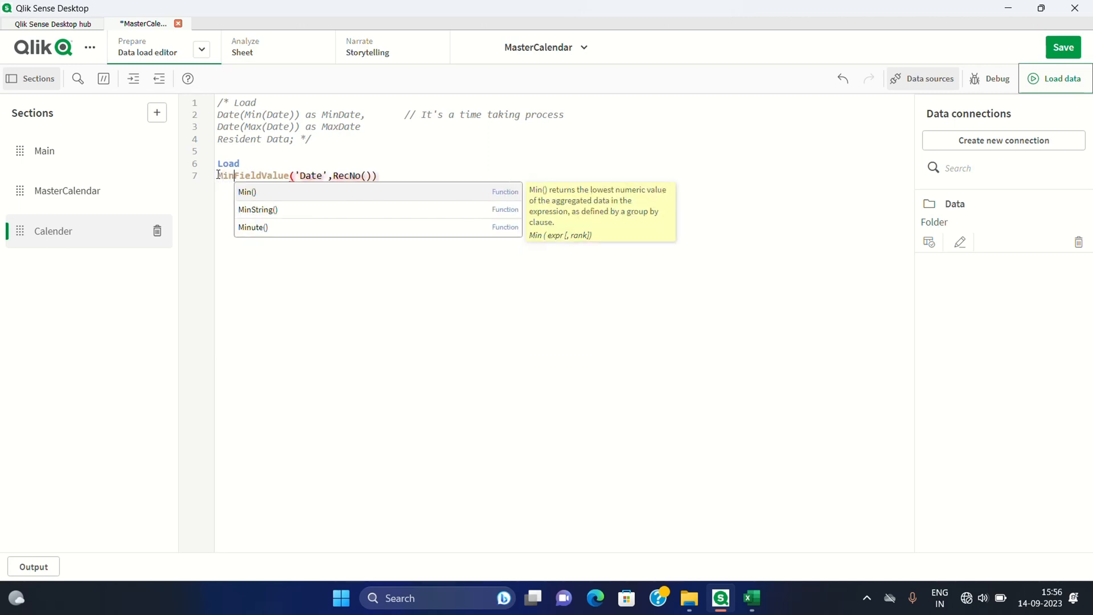
pyautogui.click(383, 176)
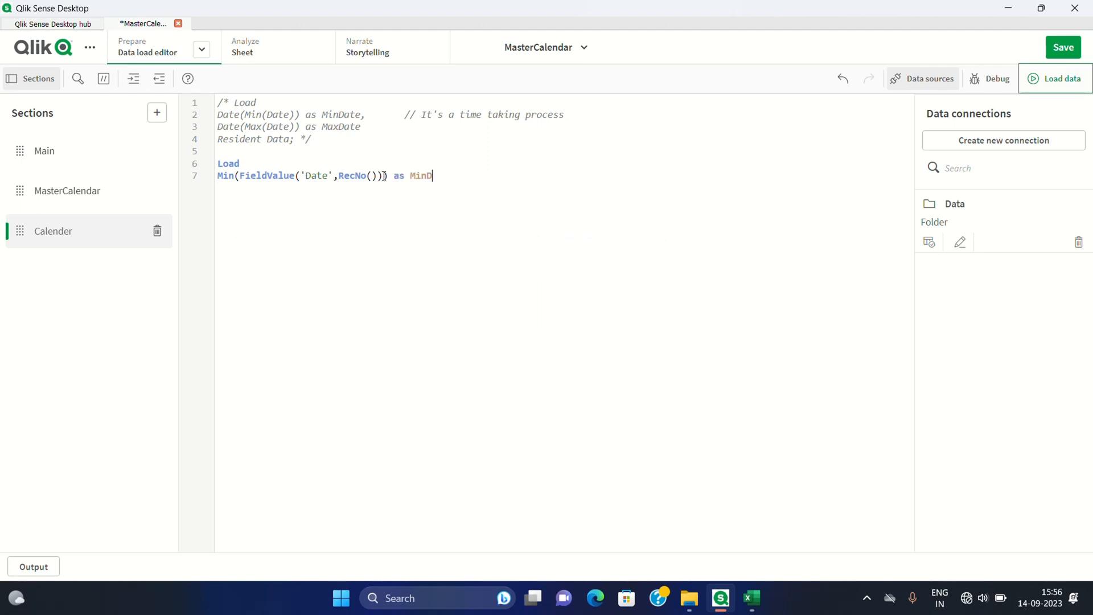
pyautogui.write(') as MinDate,')
pyautogui.press('Return')
# Step: Duplicate the new MinDate line below itself and change the copy to Max(FieldValue('Date',RecNo())) as MaxDate
pyautogui.moveTo(456, 176); pyautogui.dragTo(219, 176)
pyautogui.hotkey('ctrl', 'c')
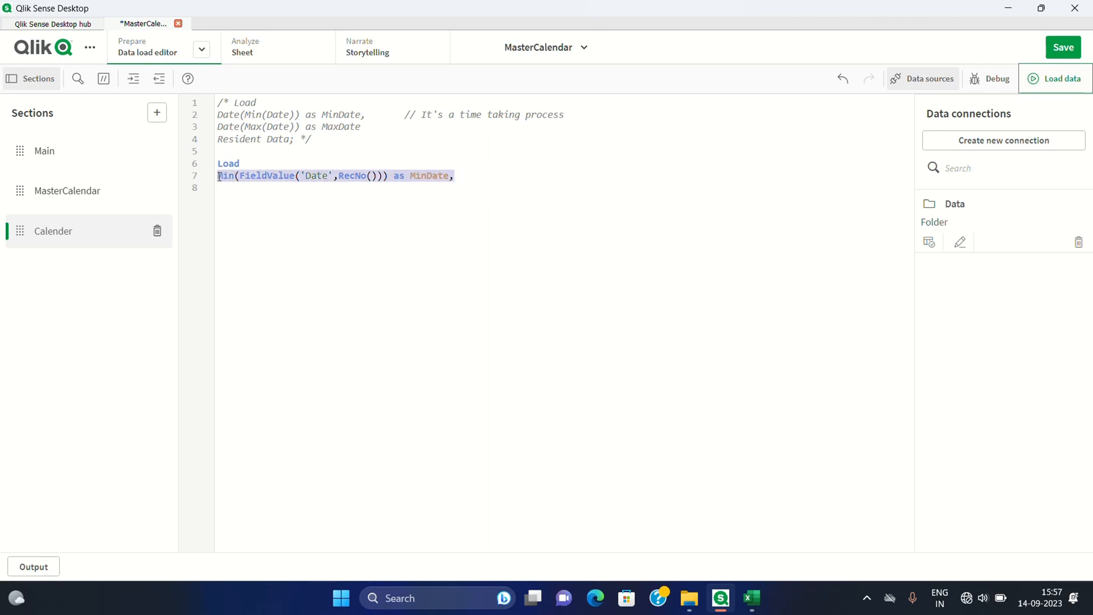
pyautogui.click(461, 176)
pyautogui.press('Return')
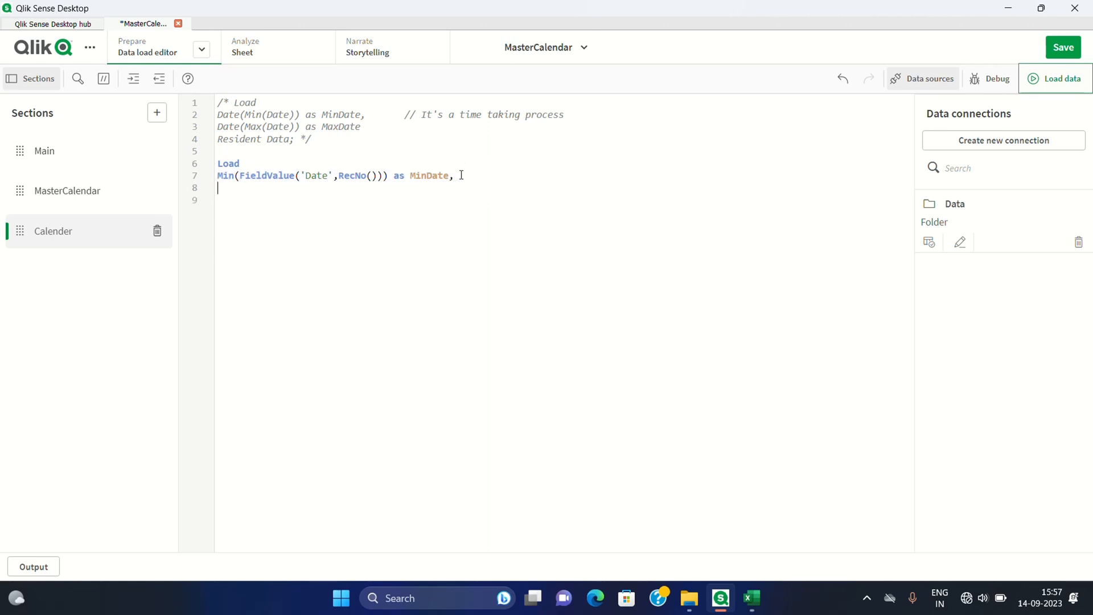
pyautogui.hotkey('ctrl', 'v')
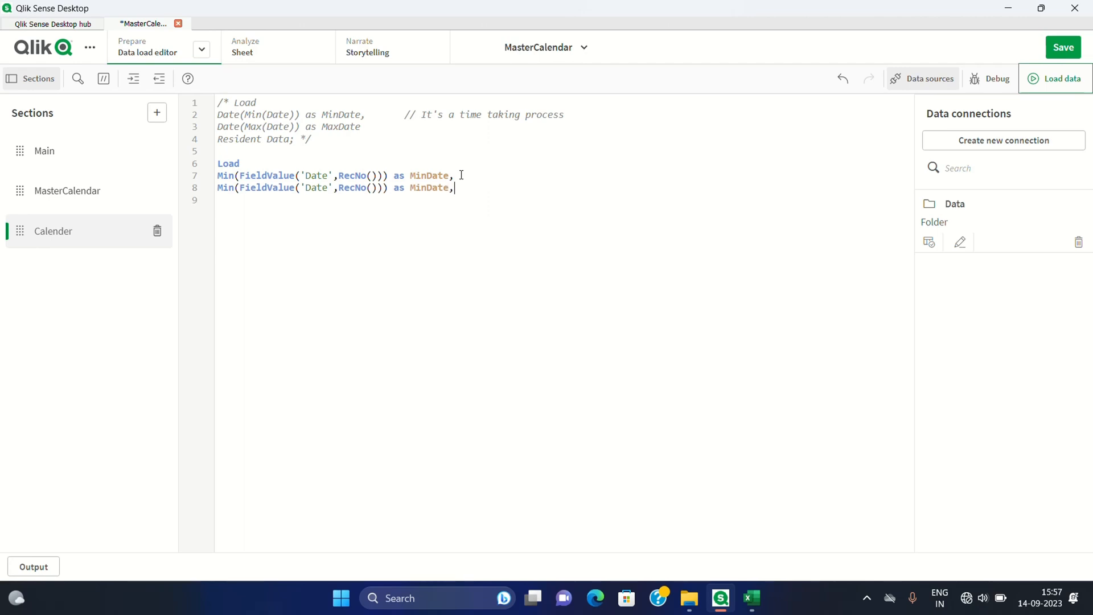
pyautogui.click(234, 188)
pyautogui.press('BackSpace')
pyautogui.press('BackSpace')
pyautogui.press('BackSpace')
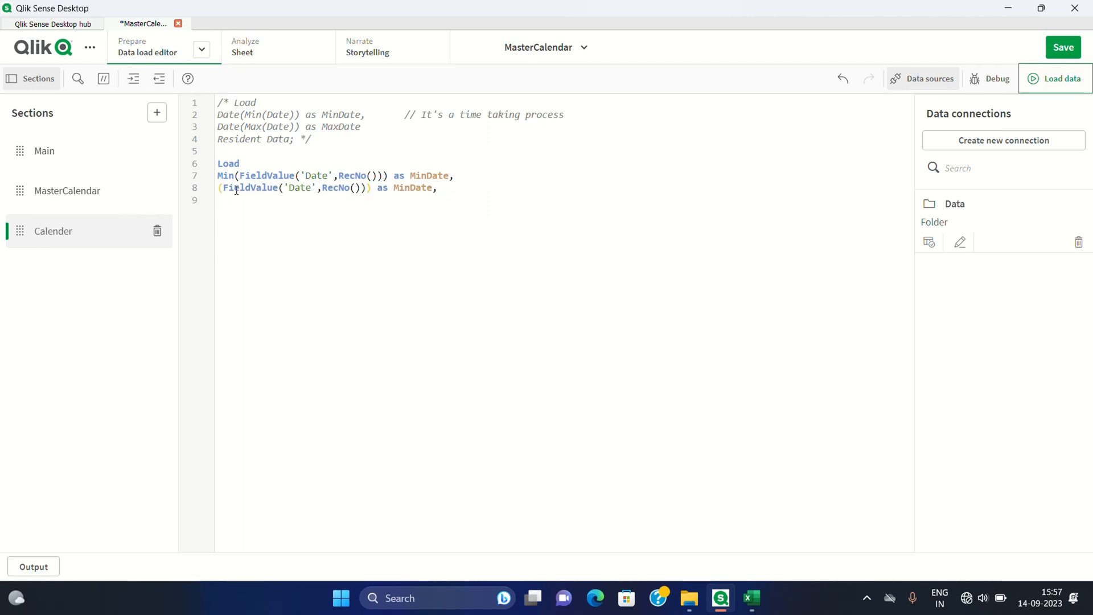
pyautogui.write('Max')
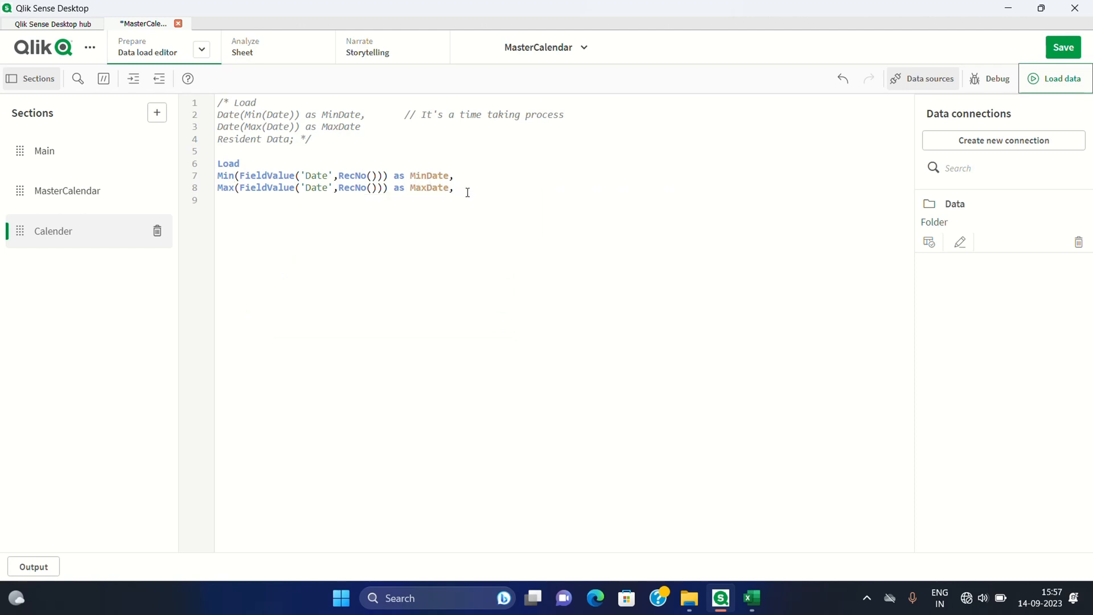
# Step: Remove the trailing comma after MaxDate in the Load statement and start a new script line below it
pyautogui.click(454, 188)
pyautogui.press('BackSpace')
pyautogui.press('Return')
pyautogui.moveTo(218, 175); pyautogui.dragTo(457, 193)
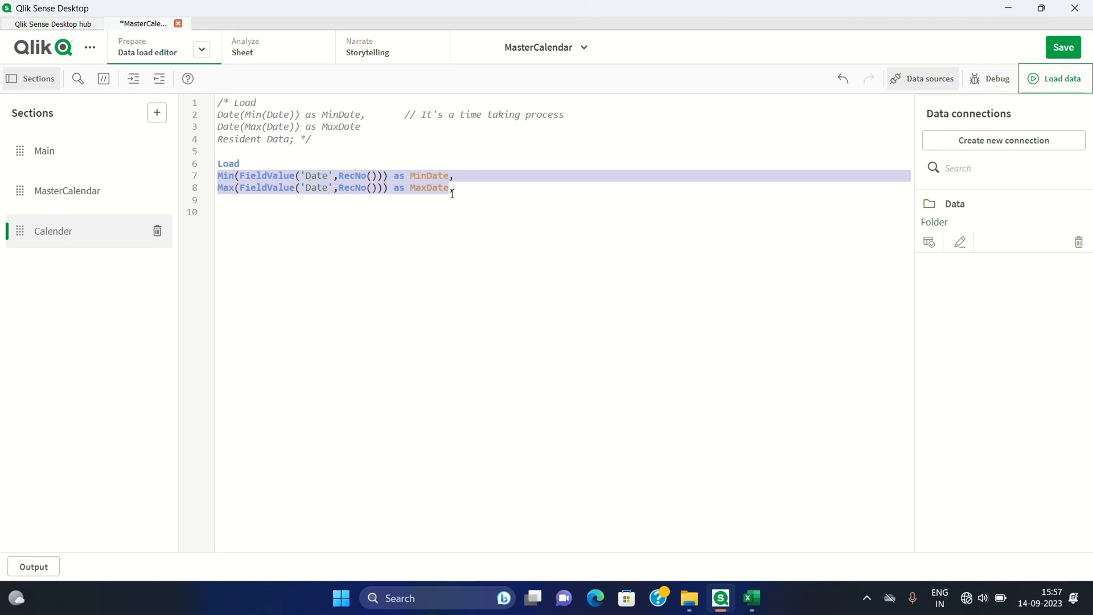
pyautogui.click(457, 193)
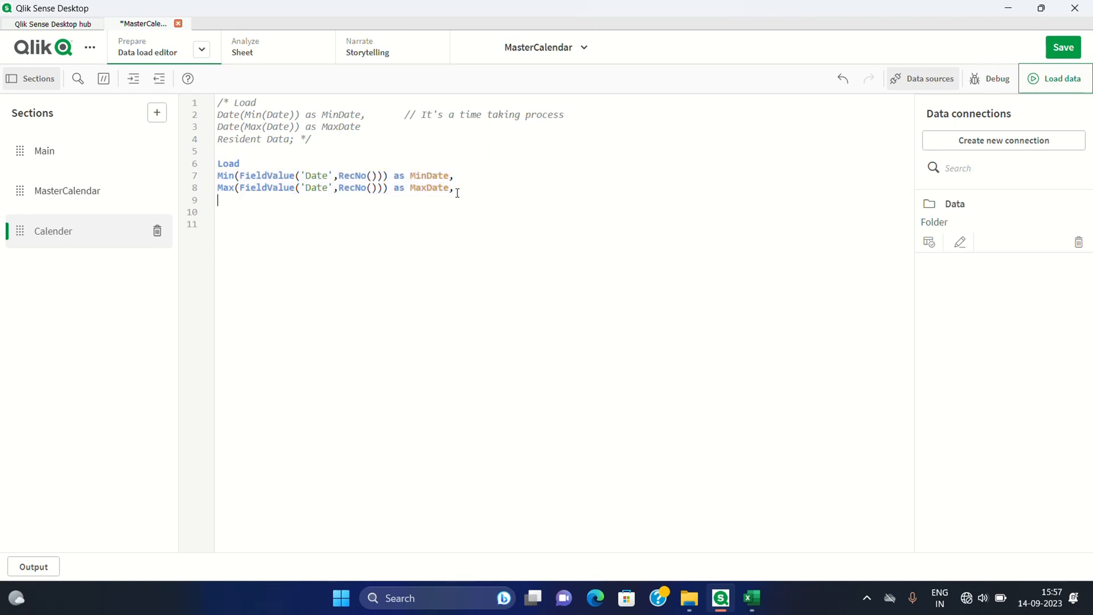
pyautogui.press('Down')
# Step: Complete the Load statement with the line AutoGenerate FieldValueCount('Date');
pyautogui.write('Aurog')
pyautogui.write('enerate')
pyautogui.write('f')
pyautogui.write('ieldvalu')
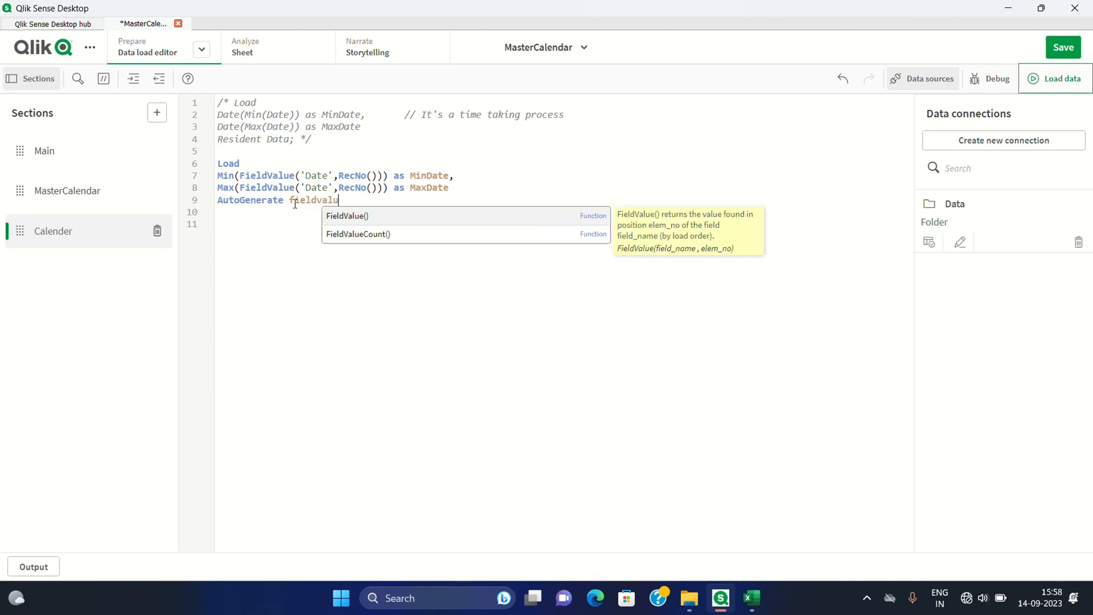
pyautogui.click(369, 235)
pyautogui.write("'Da")
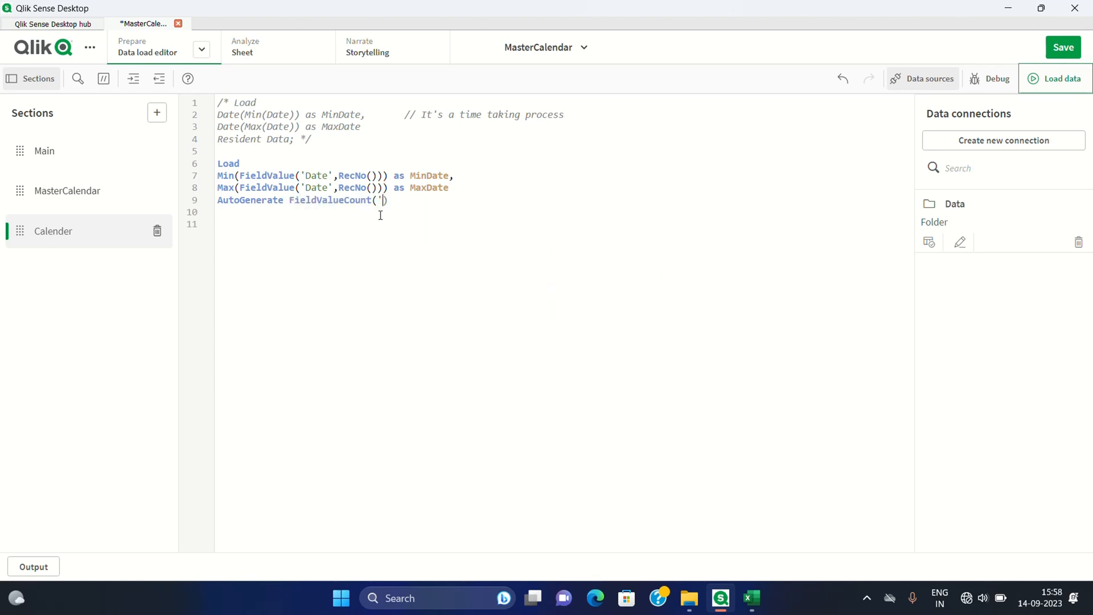
pyautogui.write("te'")
pyautogui.click(421, 203)
pyautogui.write(';')
# Step: Load the data, close the load progress report and go to the app's sheet view
pyautogui.click(1072, 85)
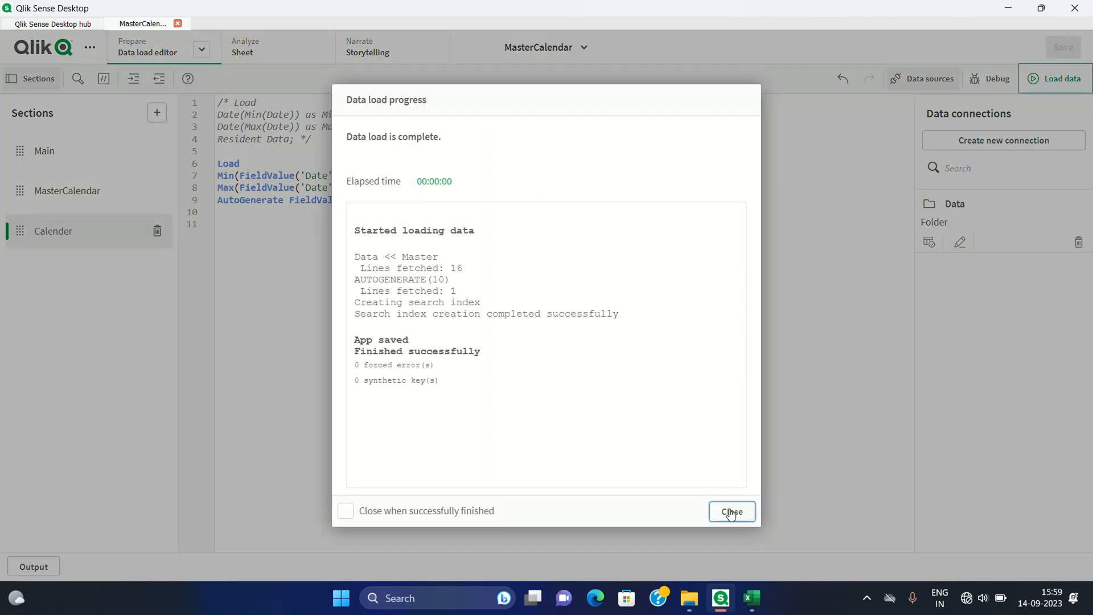
pyautogui.click(730, 510)
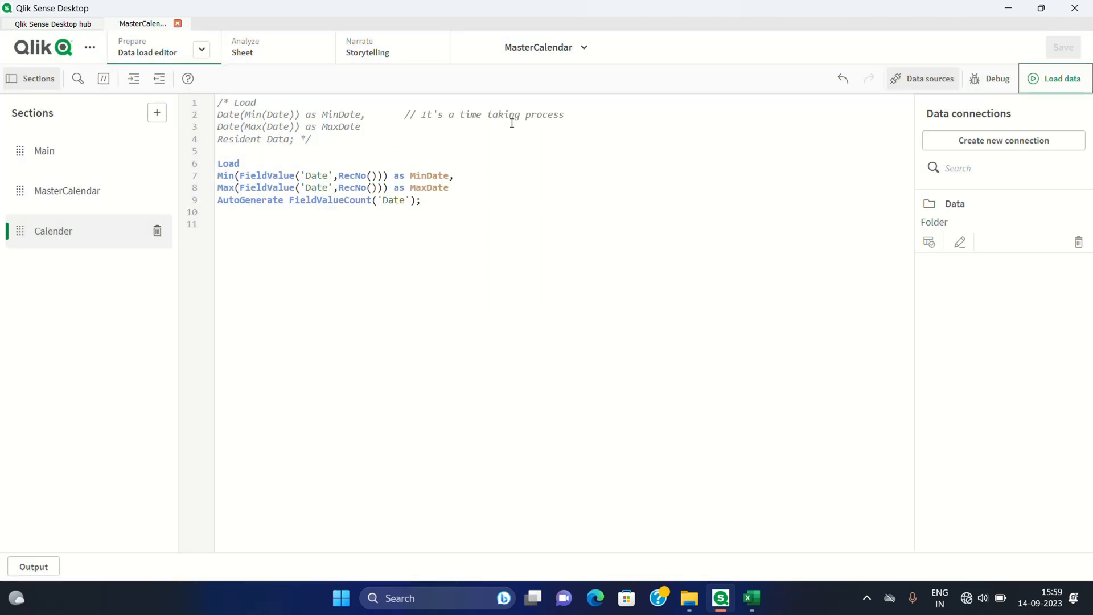
pyautogui.click(294, 54)
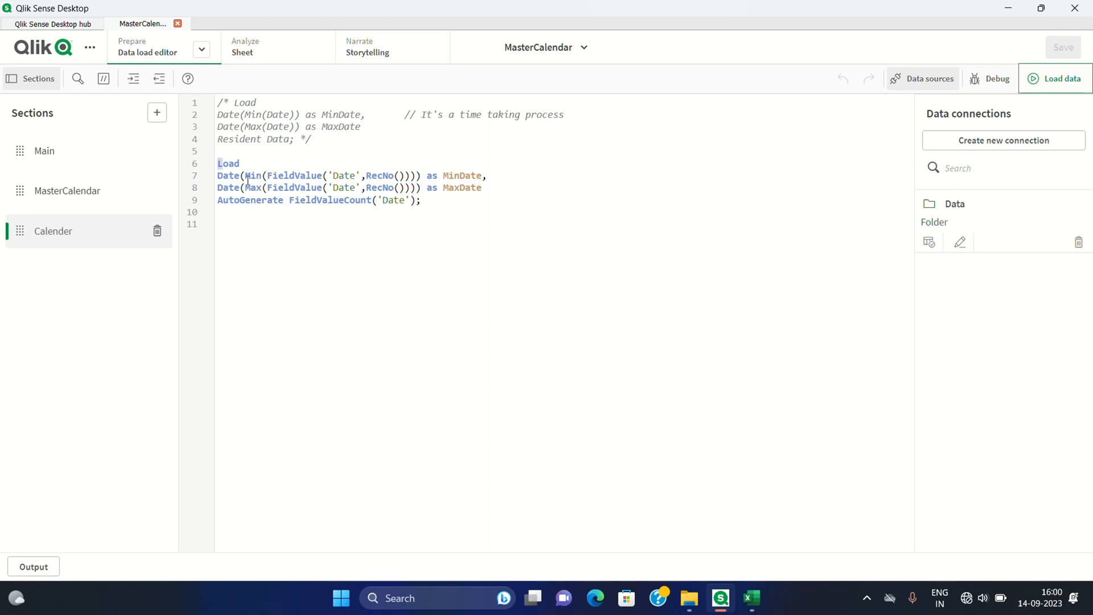
# Step: Review the FieldValue-based Load statement, from the MinDate and MaxDate expressions to the FieldValueCount('Date') argument
pyautogui.moveTo(219, 163); pyautogui.dragTo(437, 206)
pyautogui.click(441, 207)
pyautogui.moveTo(355, 176); pyautogui.dragTo(334, 180)
pyautogui.moveTo(407, 176); pyautogui.dragTo(364, 178)
pyautogui.moveTo(443, 175); pyautogui.dragTo(484, 175)
pyautogui.click(344, 230)
pyautogui.moveTo(323, 191); pyautogui.dragTo(360, 188)
pyautogui.moveTo(264, 191); pyautogui.dragTo(241, 191)
pyautogui.moveTo(367, 190); pyautogui.dragTo(483, 192)
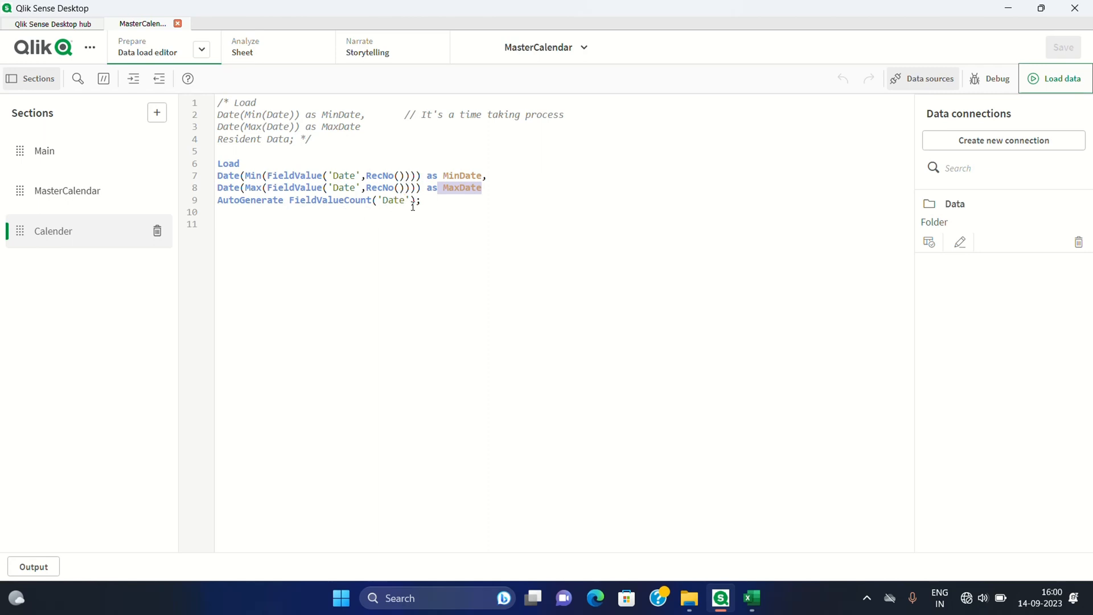
pyautogui.moveTo(413, 200); pyautogui.dragTo(380, 201)
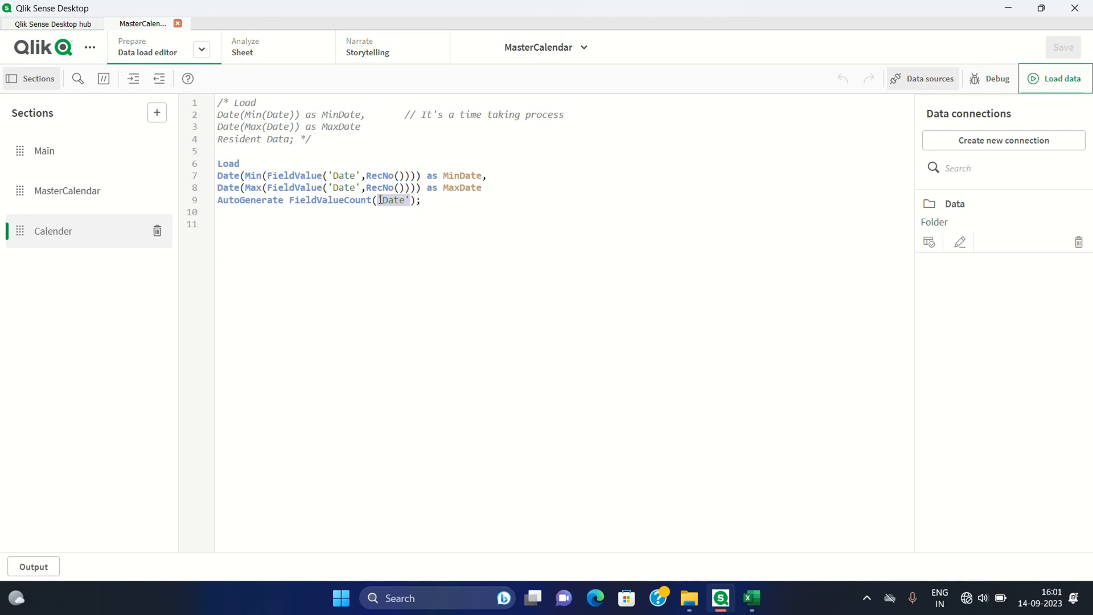
pyautogui.click(431, 209)
# Step: Switch to the Excel Sales workbook and examine the Max label and the first three dates on the Master sheet
pyautogui.click(754, 603)
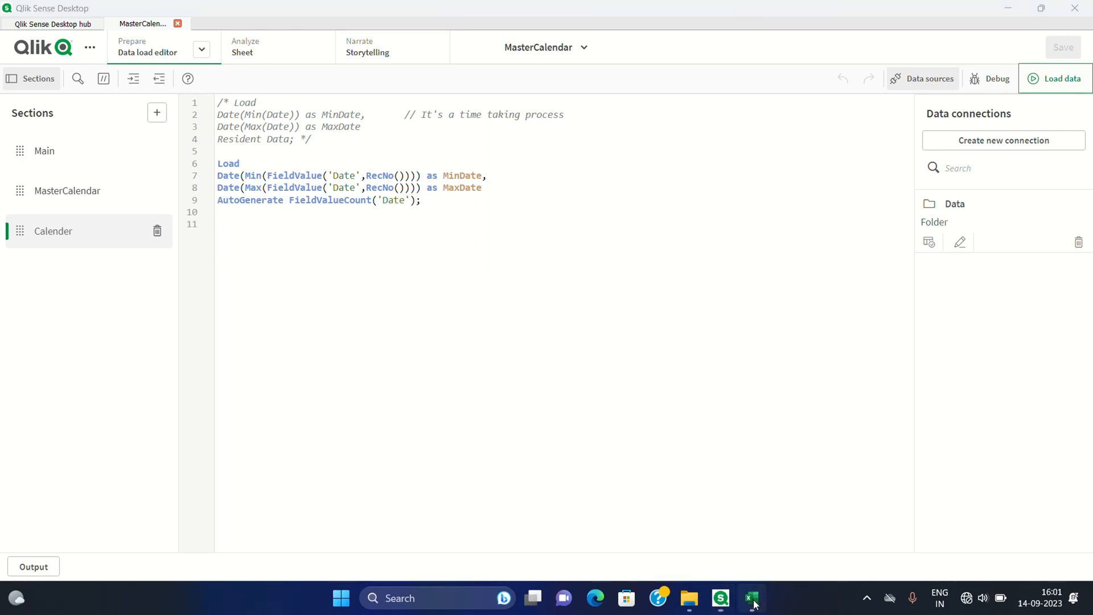
pyautogui.click(442, 211)
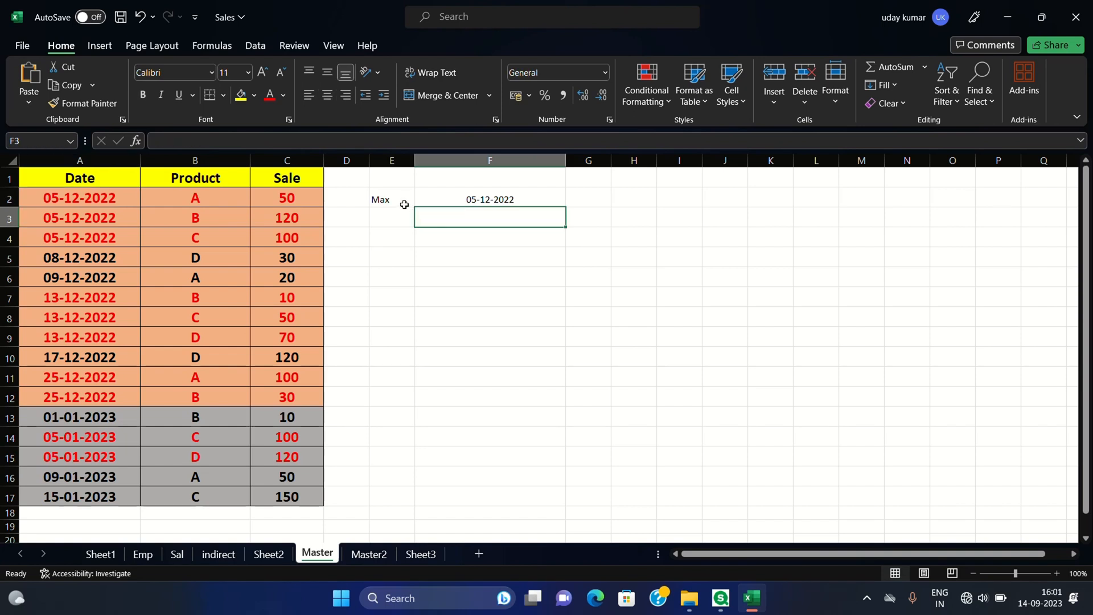
pyautogui.click(404, 205)
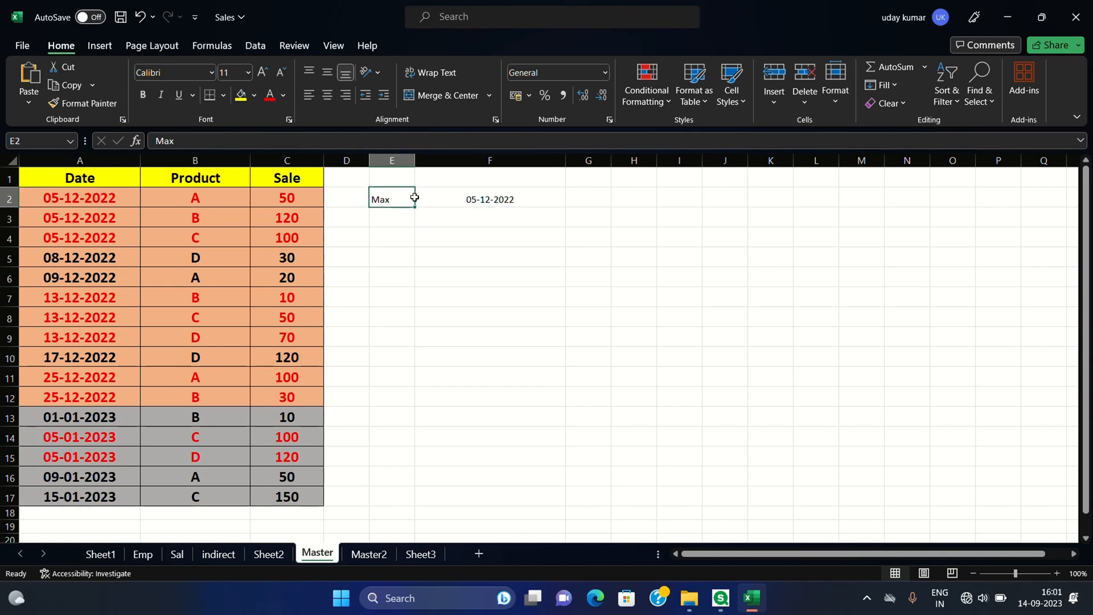
pyautogui.click(110, 196)
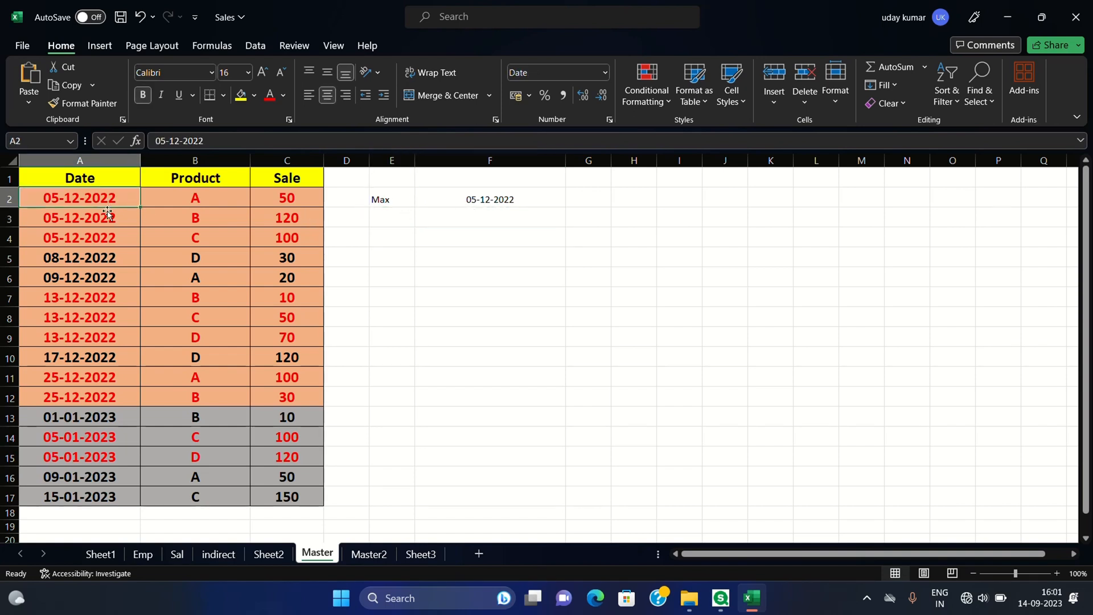
pyautogui.click(108, 214)
pyautogui.click(107, 238)
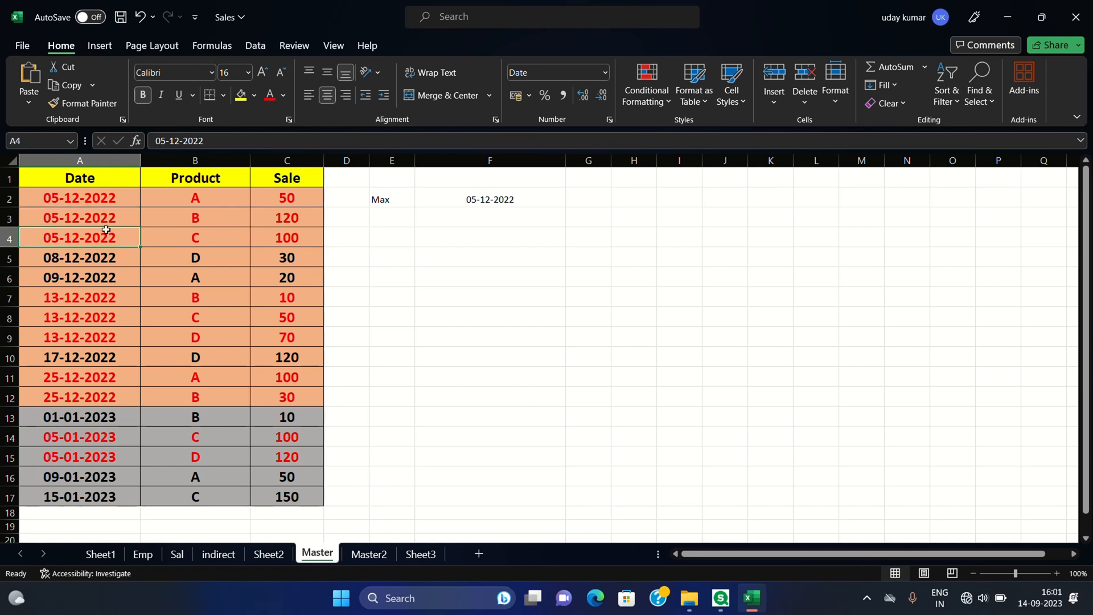
pyautogui.click(118, 221)
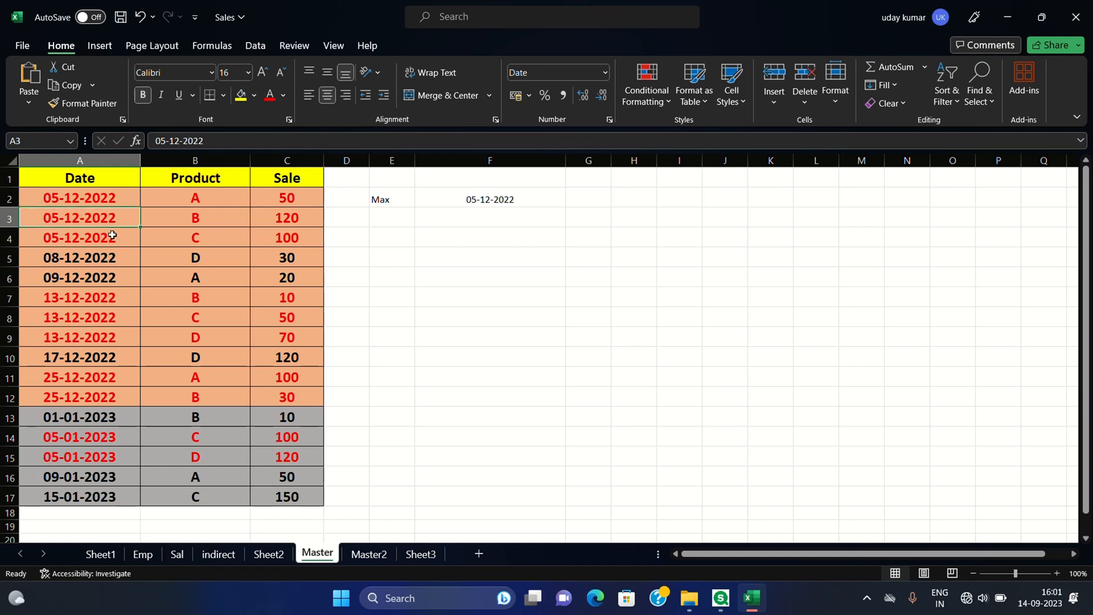
pyautogui.click(112, 235)
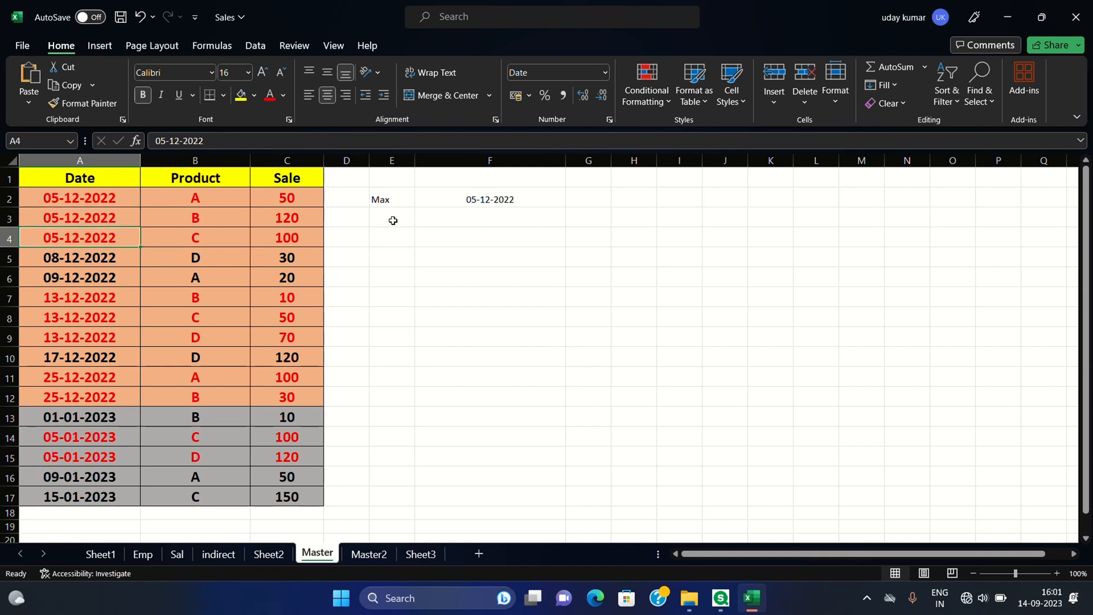
# Step: Enter the label FieldValue in cell E4 and widen column E
pyautogui.click(393, 238)
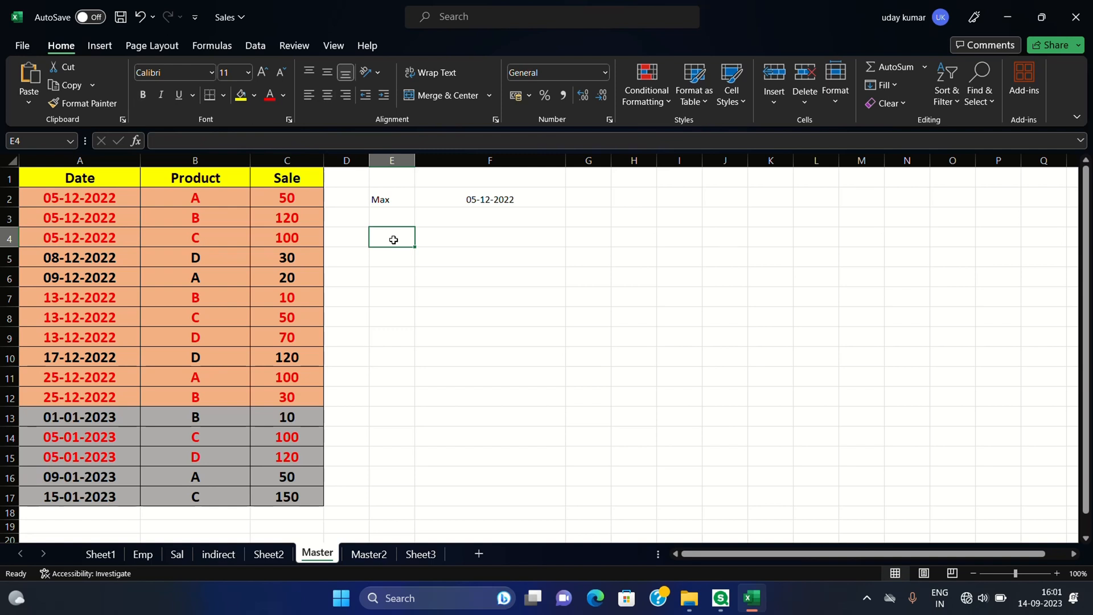
pyautogui.write('FieldValue')
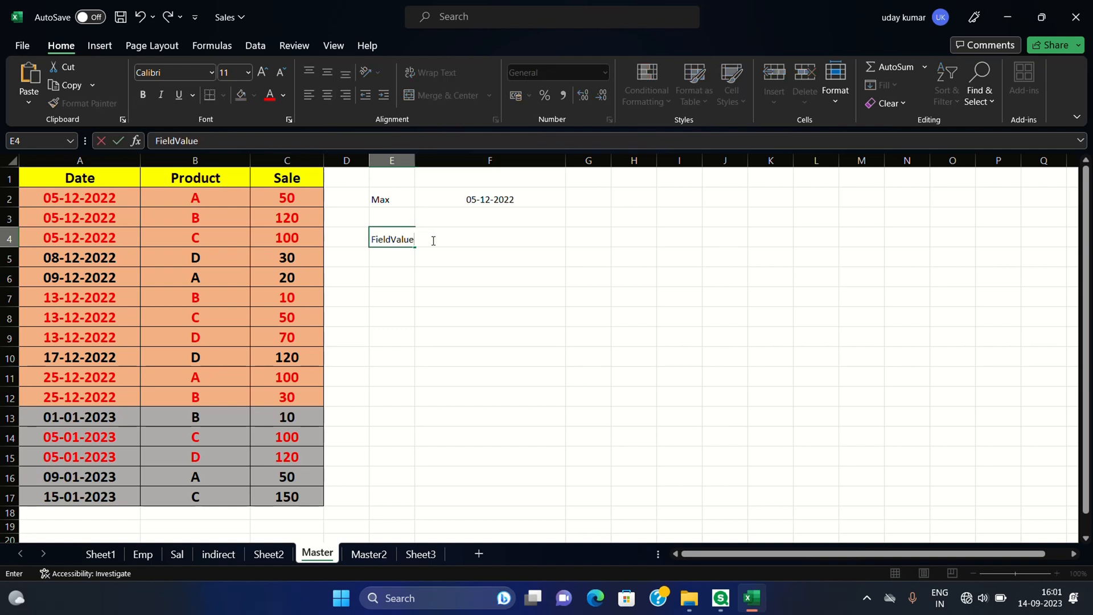
pyautogui.click(393, 257)
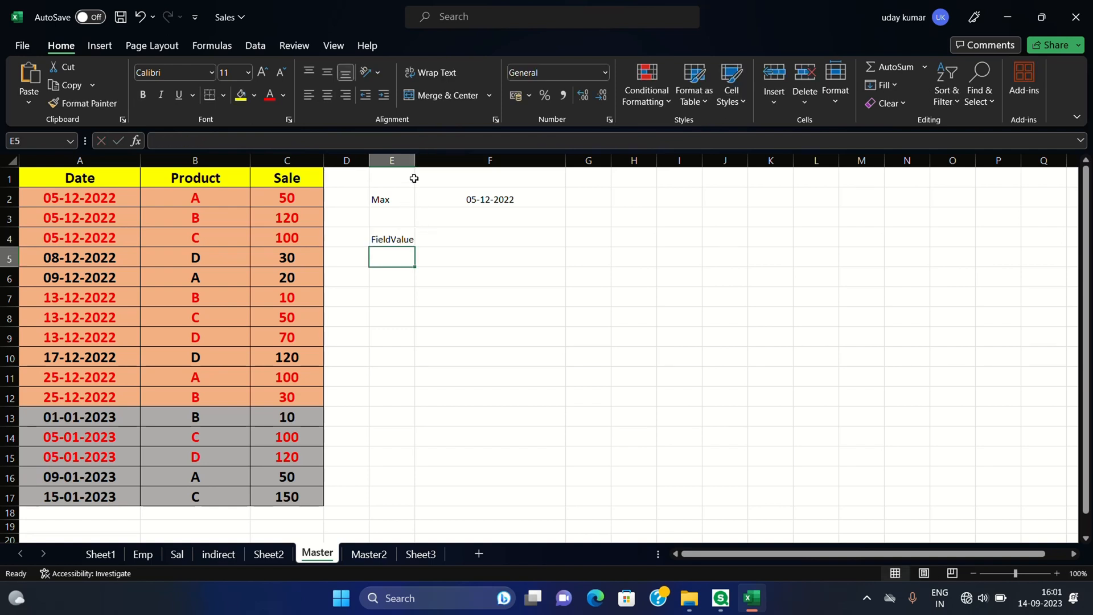
pyautogui.moveTo(413, 163); pyautogui.dragTo(482, 166)
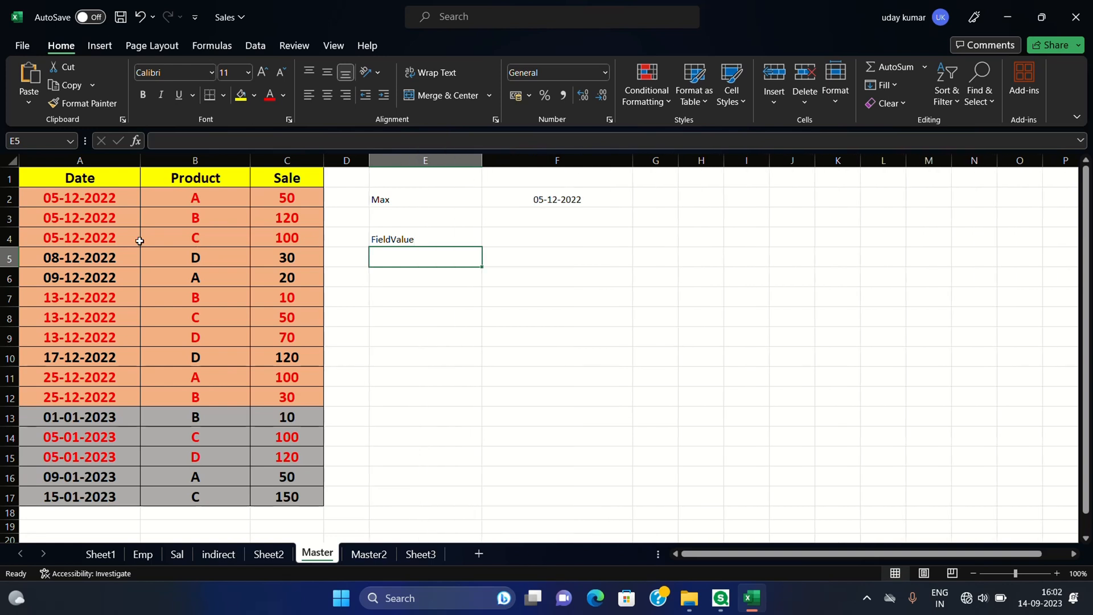
# Step: Examine the Date column entries against the FieldValue label, focusing on the repeated 13-12-2022 rows
pyautogui.click(101, 196)
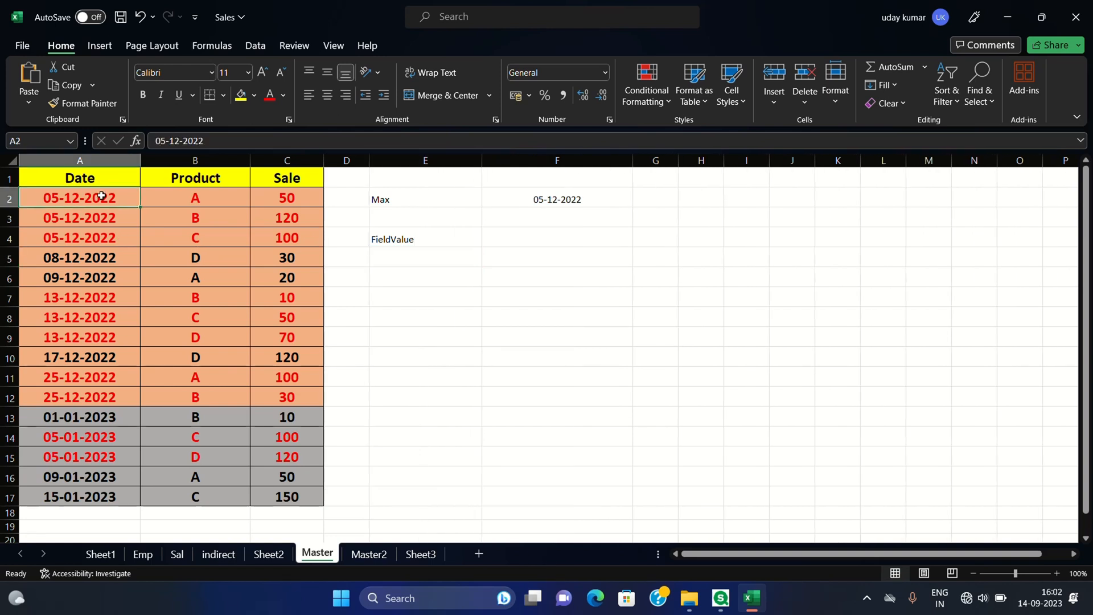
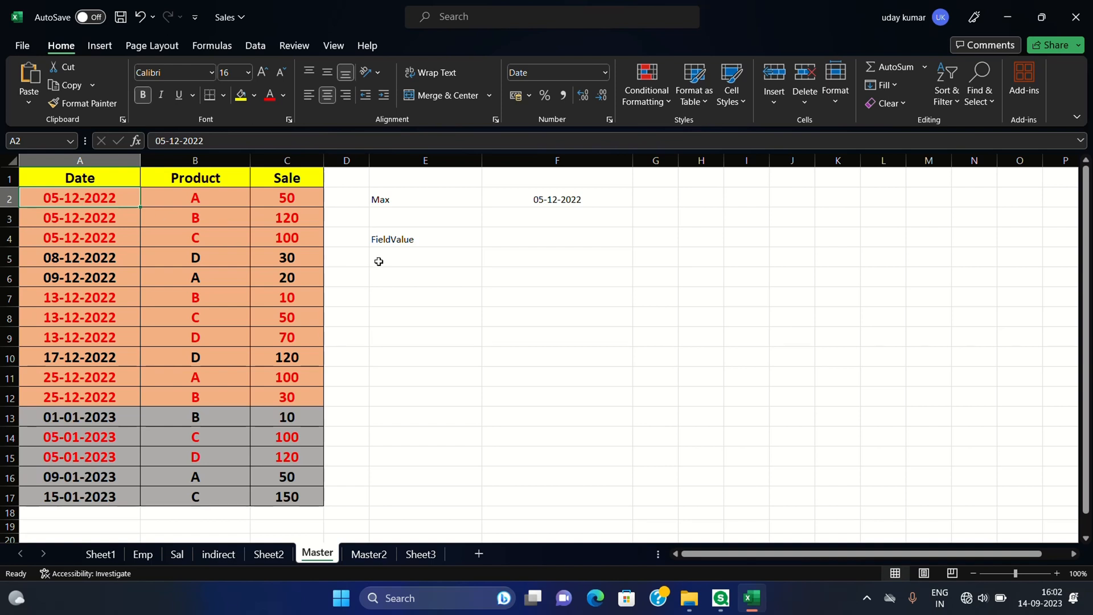
pyautogui.click(408, 242)
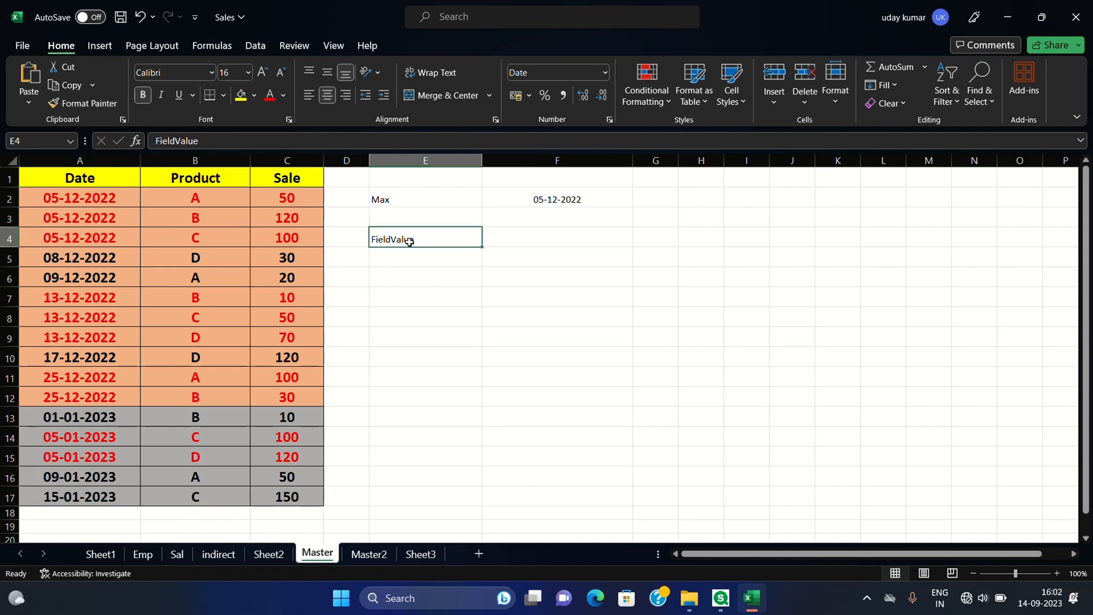
pyautogui.click(60, 201)
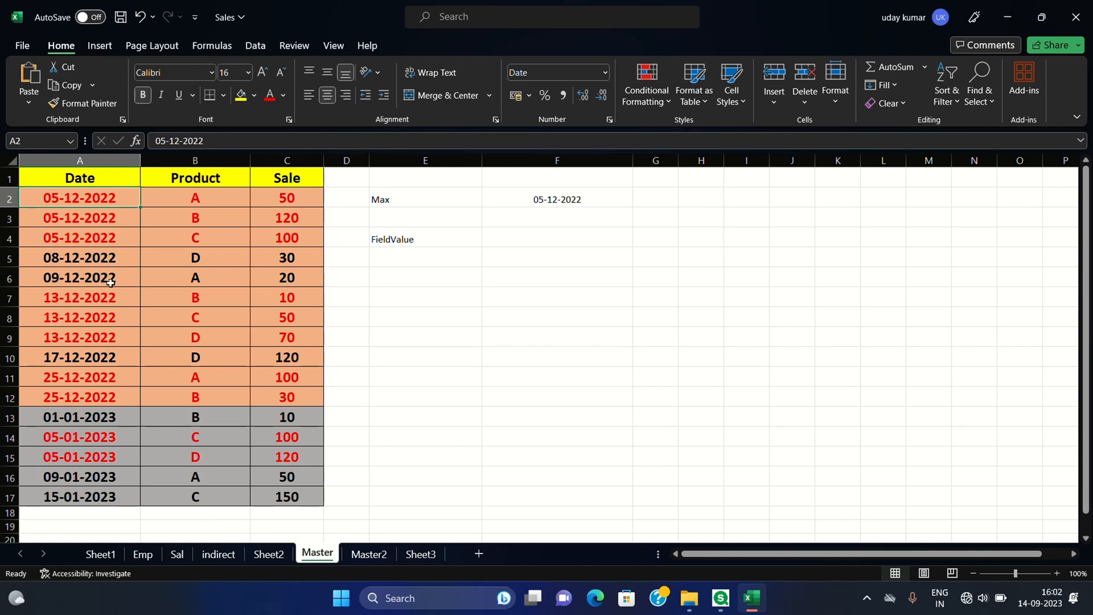
pyautogui.click(68, 300)
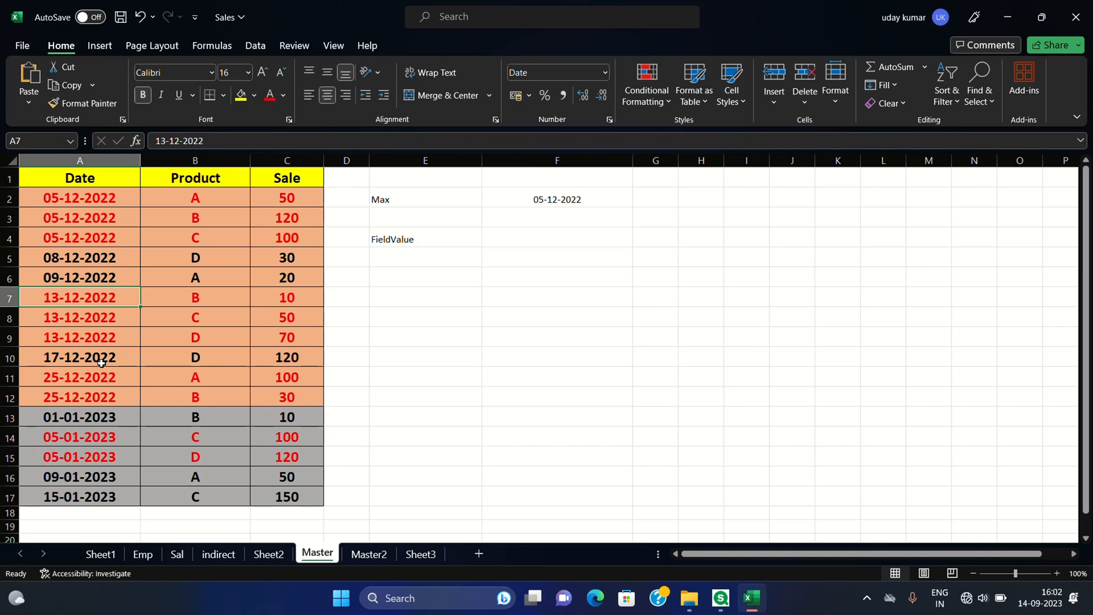
pyautogui.click(92, 315)
pyautogui.moveTo(92, 327); pyautogui.dragTo(91, 336)
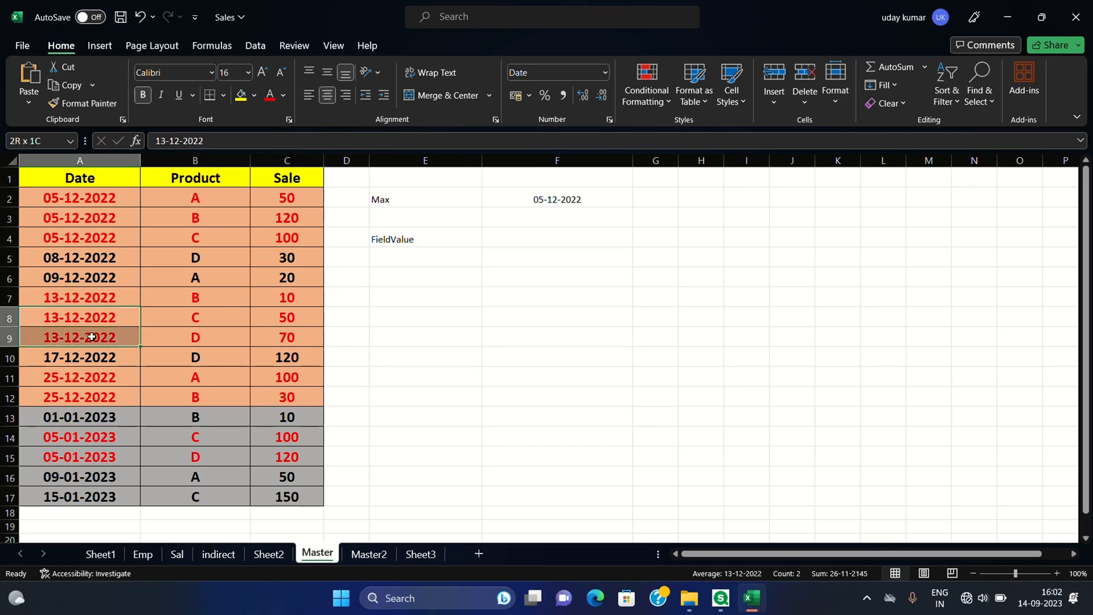
pyautogui.click(91, 298)
pyautogui.moveTo(91, 298); pyautogui.dragTo(92, 334)
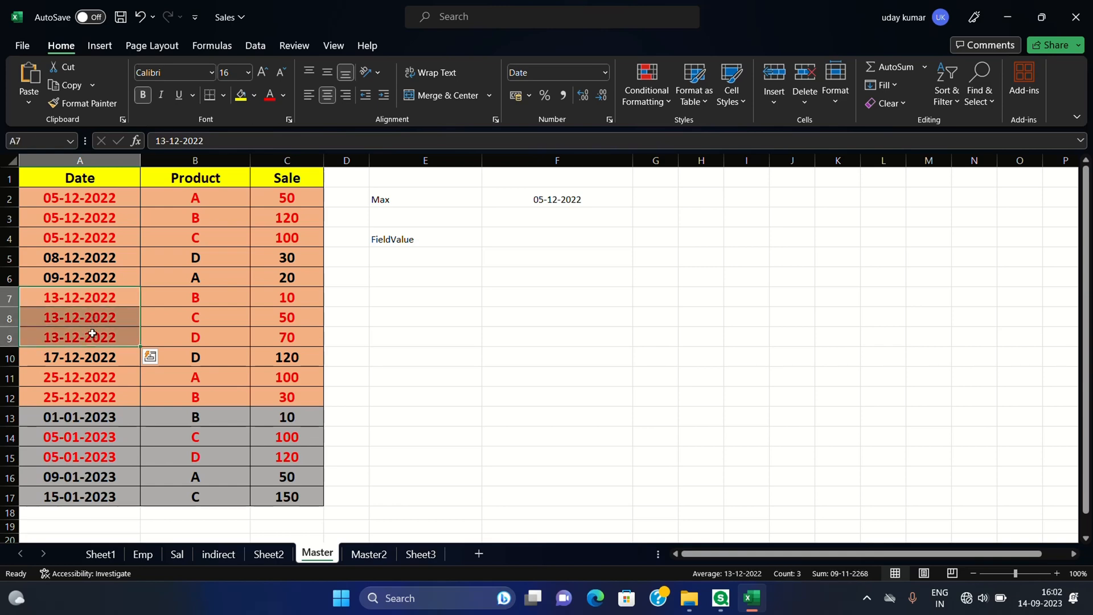
pyautogui.click(91, 299)
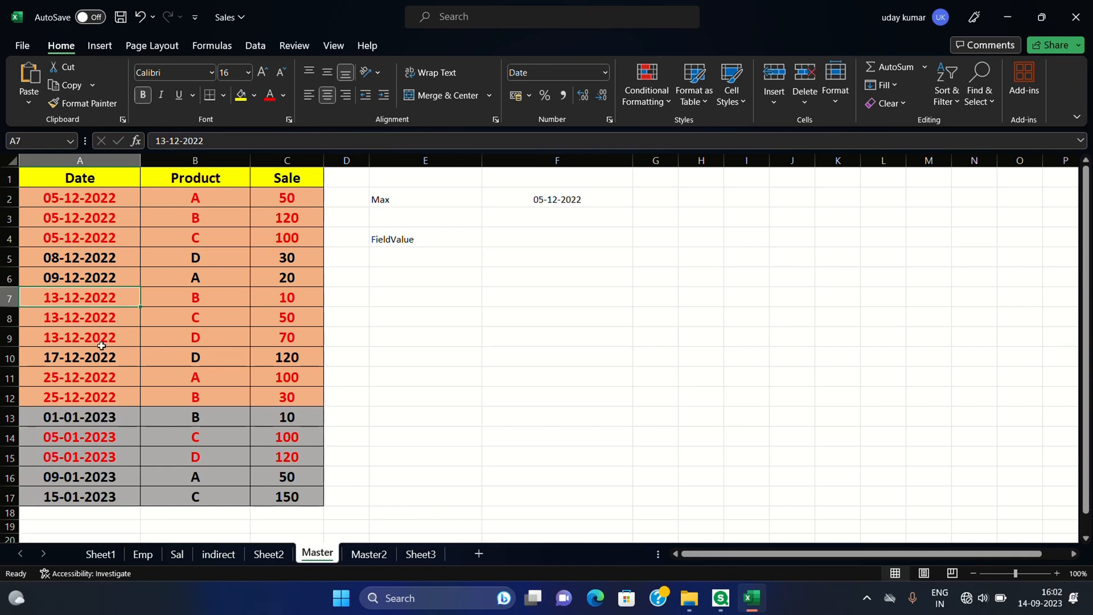
# Step: Examine the repeated 05-12-2022 dates in A2:A4 in relation to the Max label
pyautogui.click(88, 201)
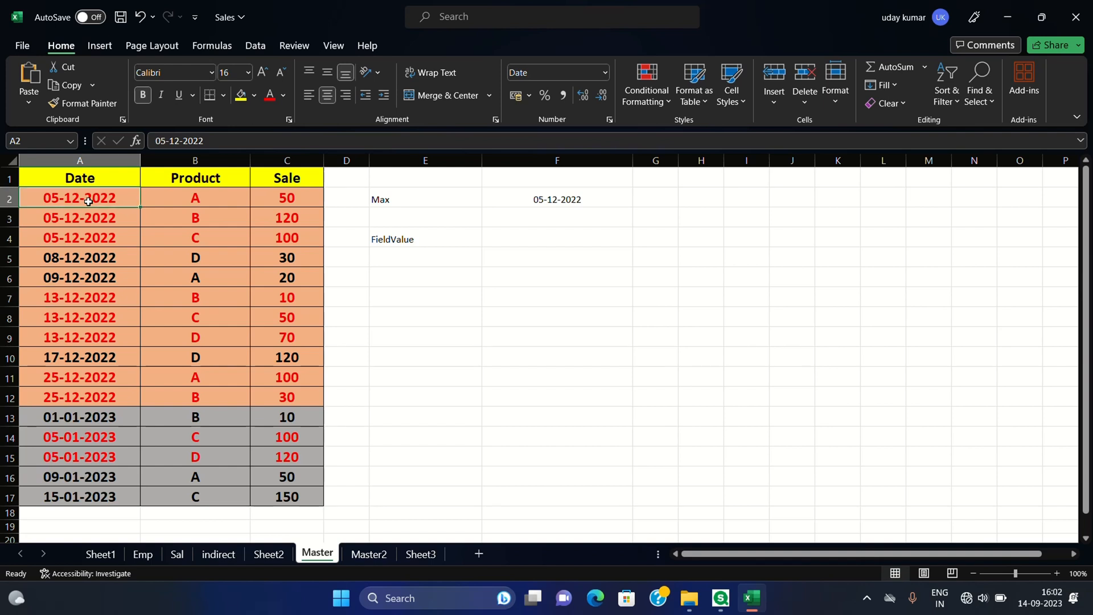
pyautogui.click(113, 215)
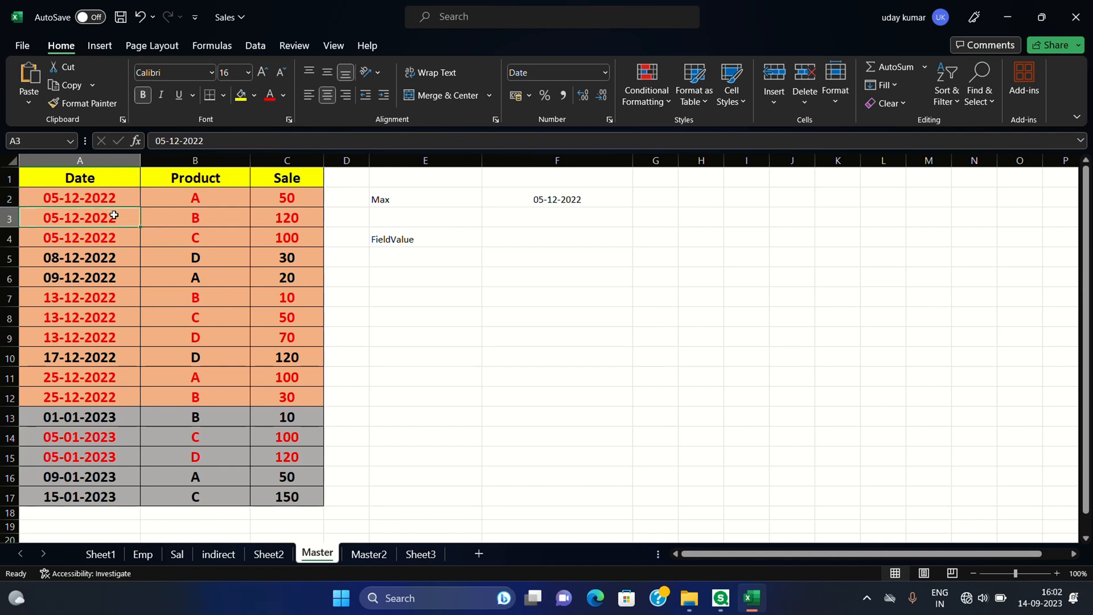
pyautogui.click(109, 236)
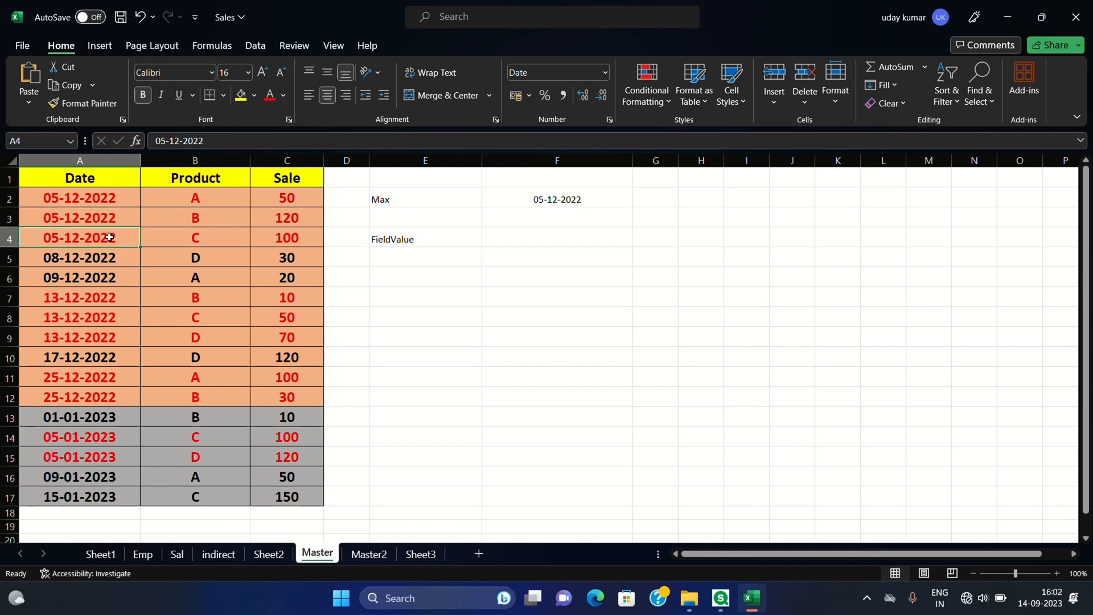
pyautogui.keyDown('shift'); pyautogui.click(114, 204); pyautogui.keyUp('shift')
pyautogui.click(115, 204)
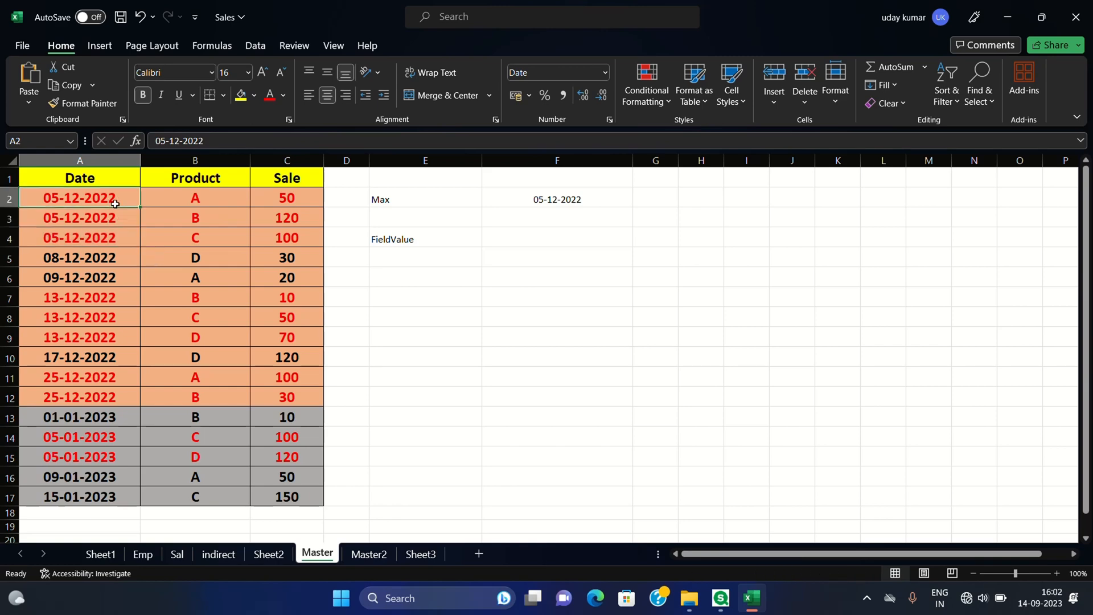
pyautogui.moveTo(115, 203); pyautogui.dragTo(115, 234)
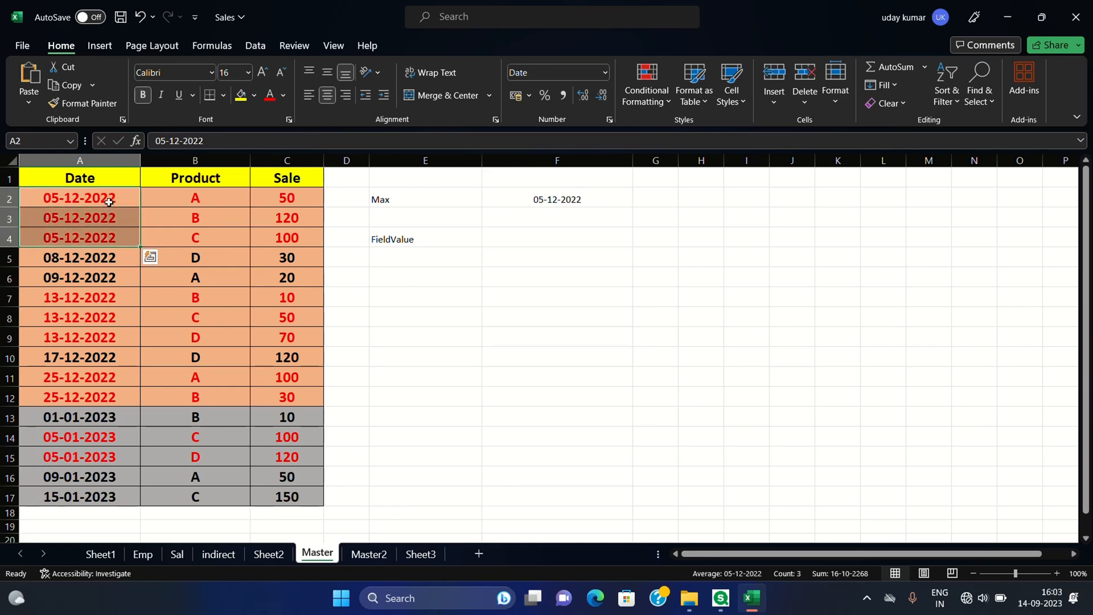
pyautogui.click(390, 199)
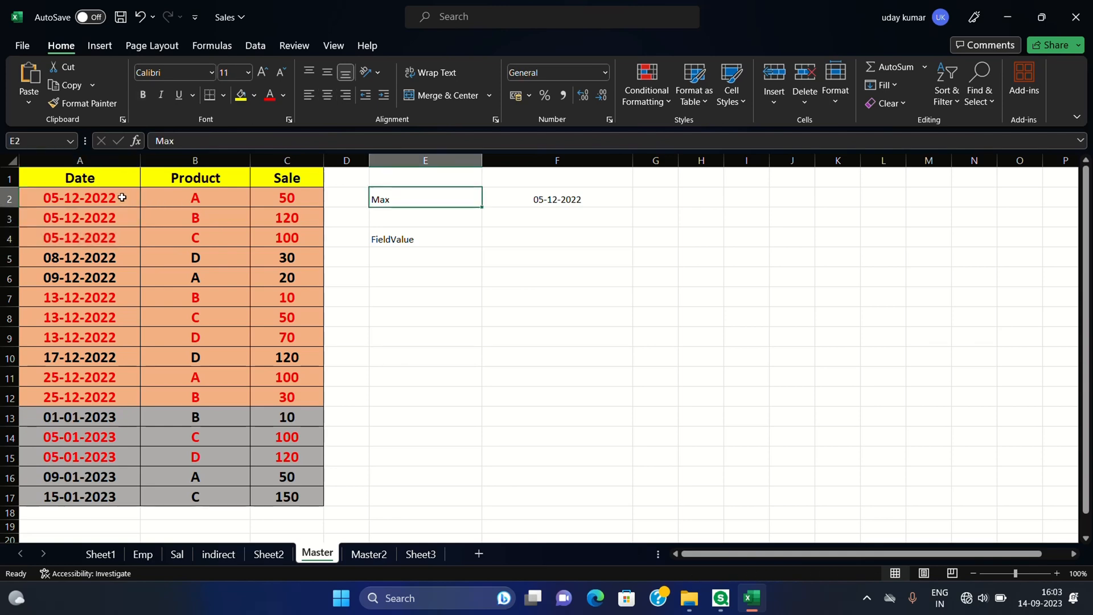
pyautogui.moveTo(121, 197); pyautogui.dragTo(118, 236)
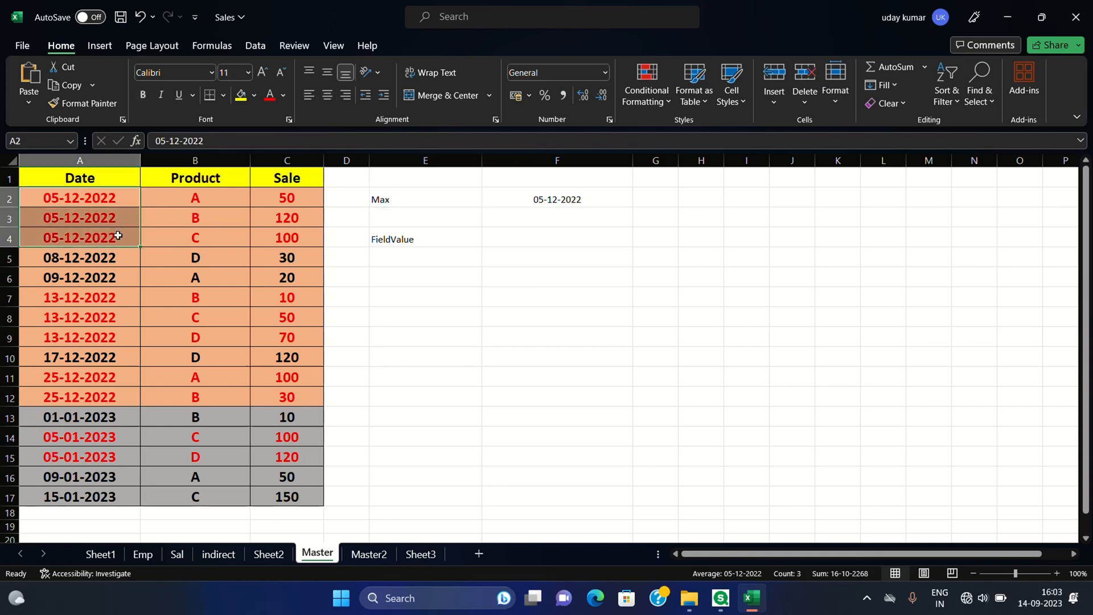
# Step: Compare the individual Date entries in A2, A3 and A5 with the FieldValue label in E4
pyautogui.click(108, 200)
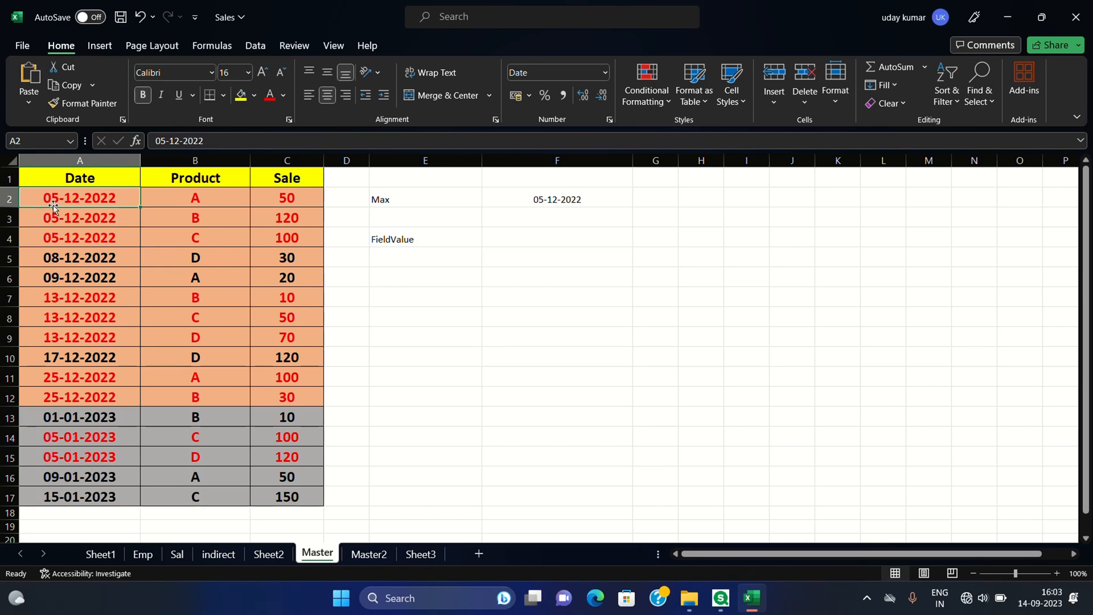
pyautogui.click(103, 217)
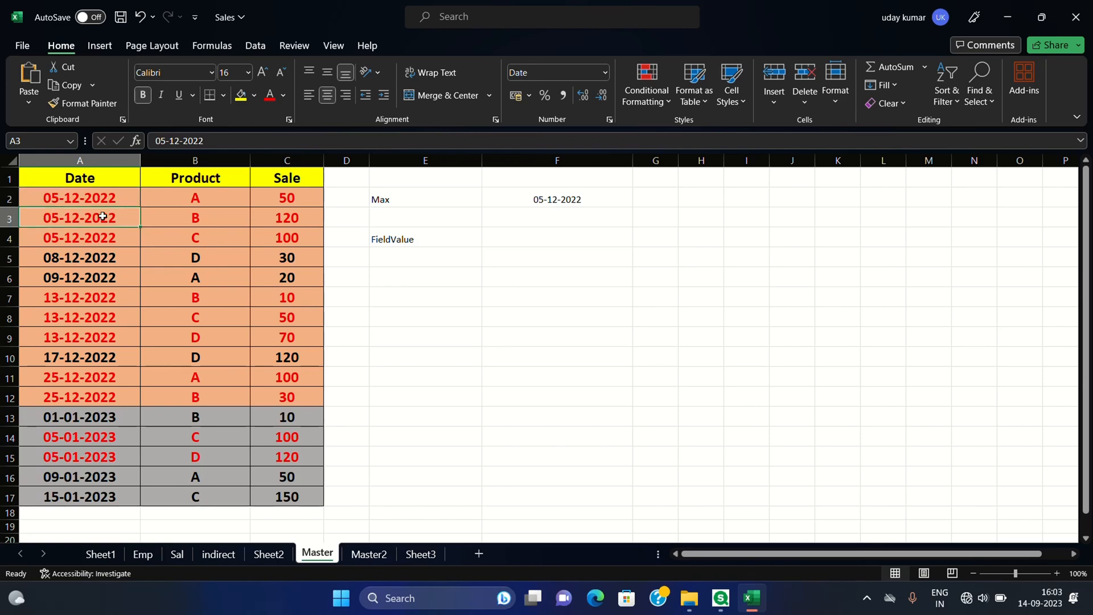
pyautogui.click(99, 201)
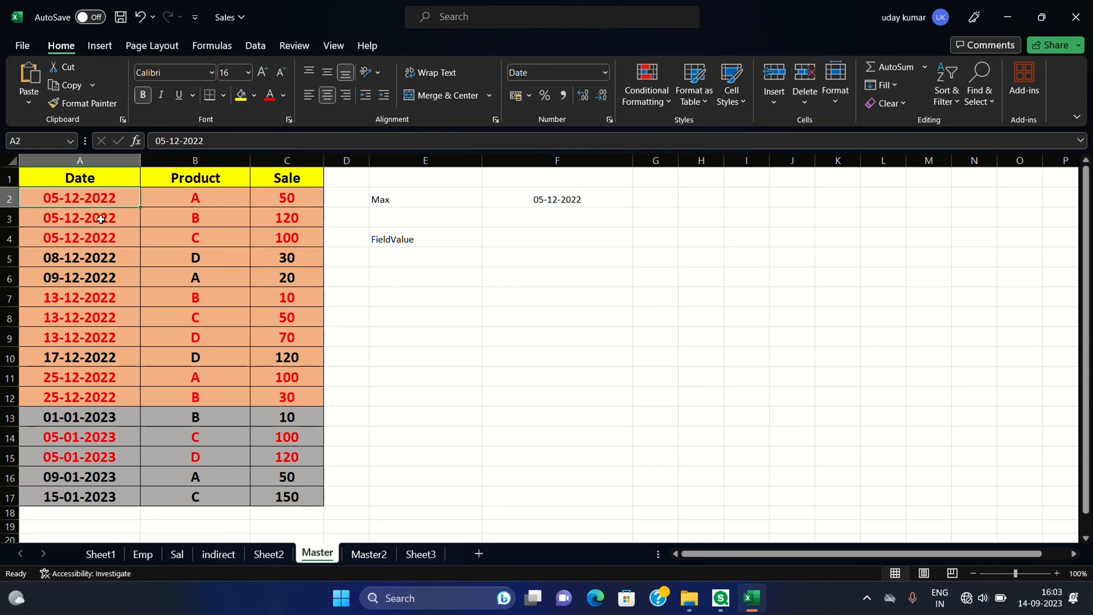
pyautogui.click(101, 221)
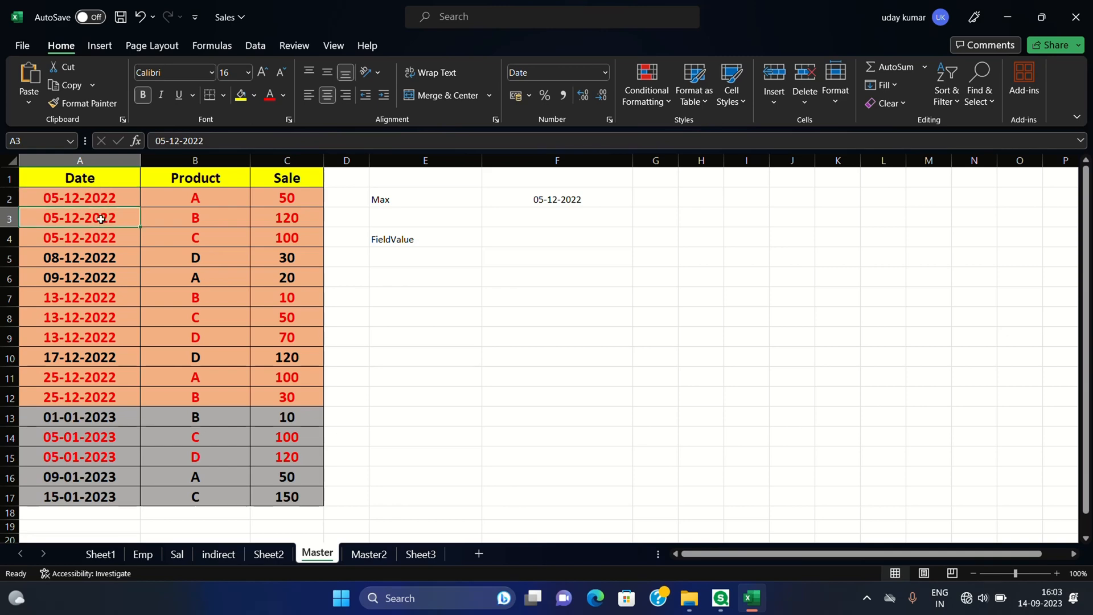
pyautogui.click(103, 259)
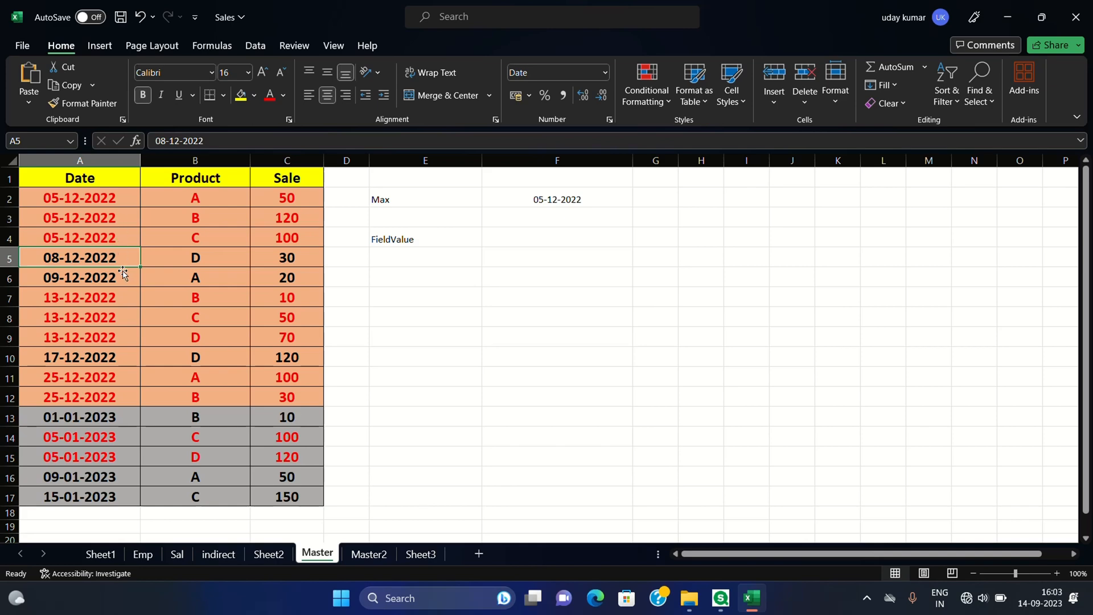
pyautogui.click(397, 238)
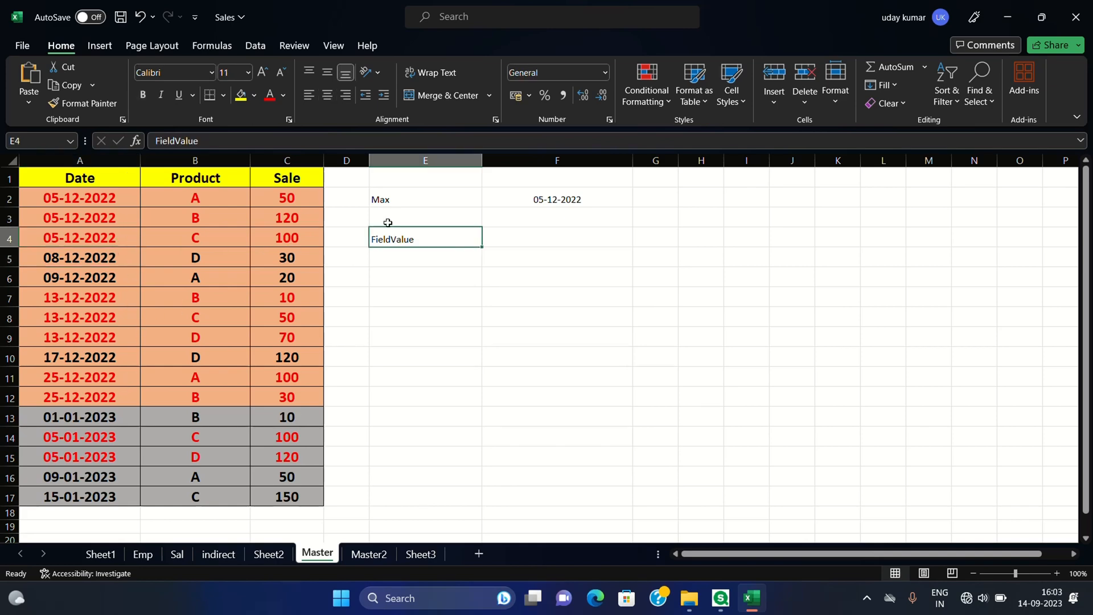
# Step: Examine the full Date range A2:A17, from the first to the last entry, in relation to the FieldValue label
pyautogui.click(88, 198)
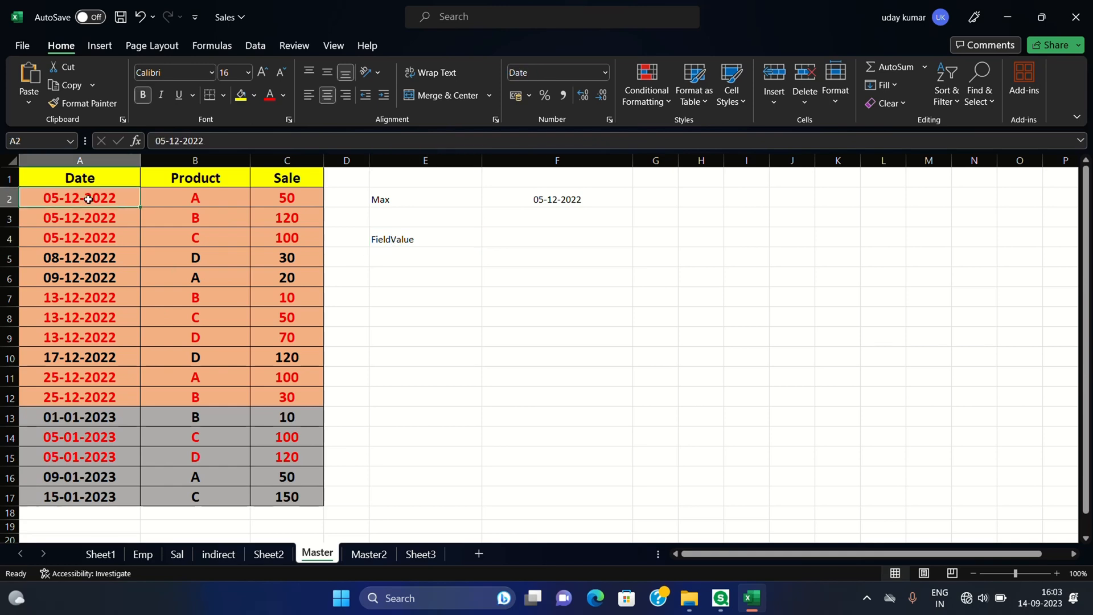
pyautogui.click(112, 498)
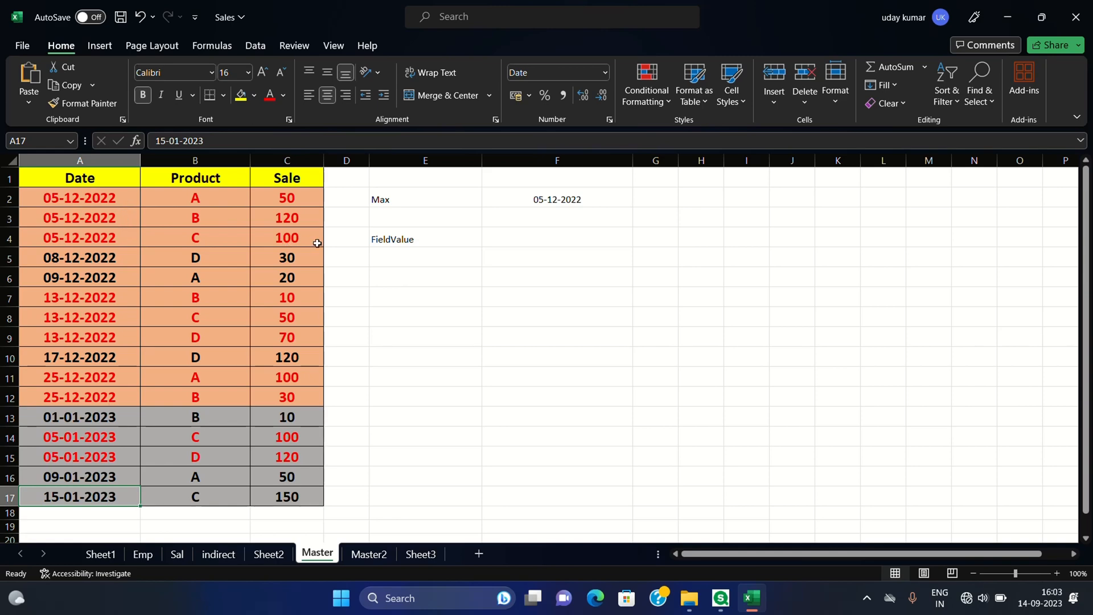
pyautogui.click(391, 238)
pyautogui.click(124, 201)
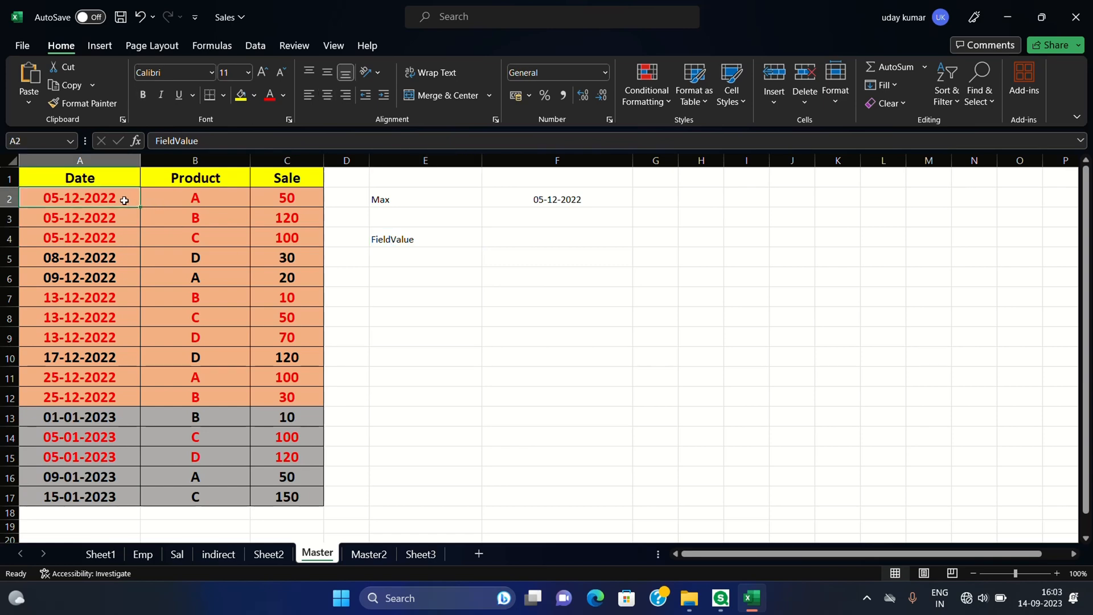
pyautogui.moveTo(124, 200); pyautogui.dragTo(115, 498)
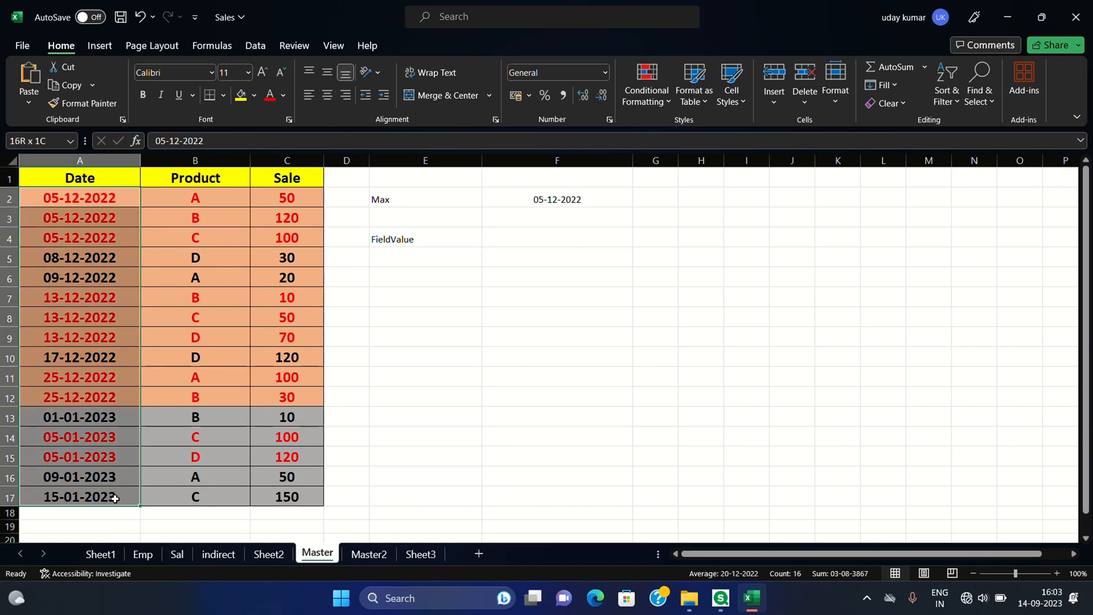
pyautogui.hotkey('ctrl', 'Down')
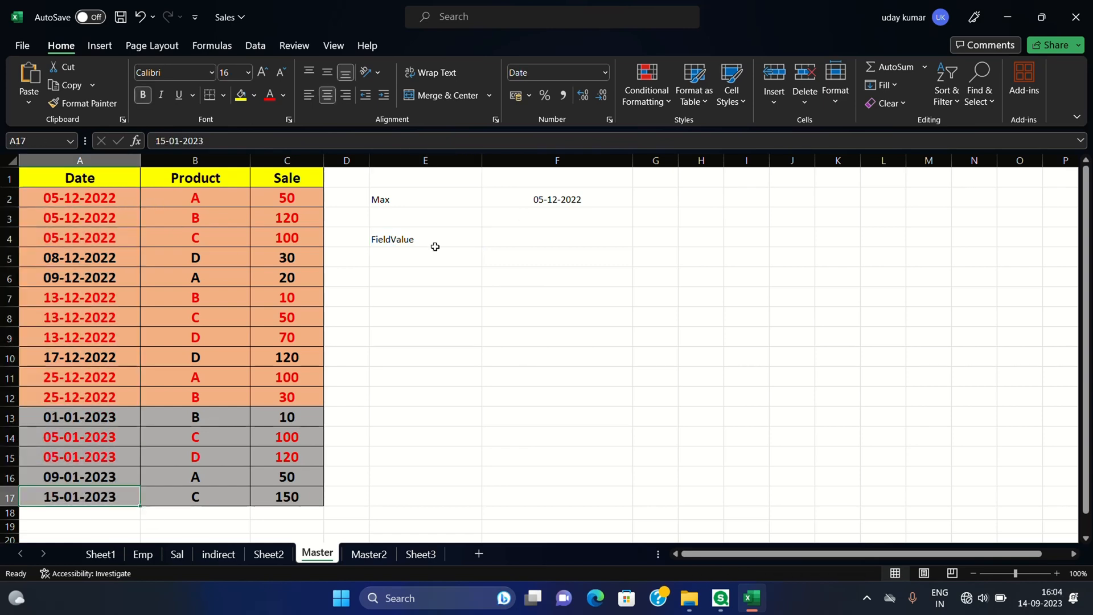
pyautogui.click(100, 200)
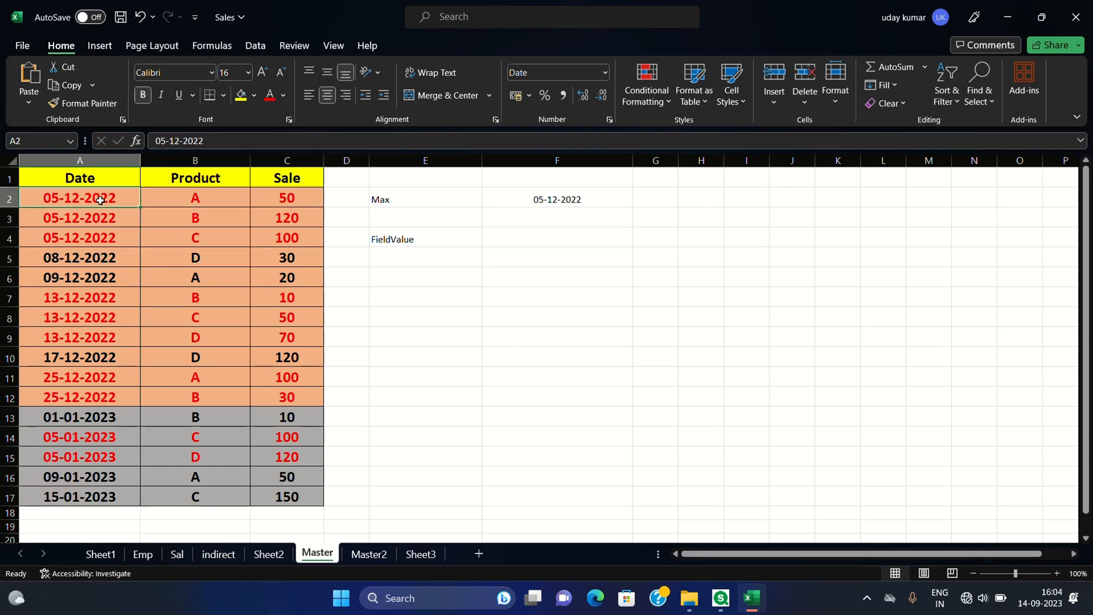
pyautogui.click(95, 497)
pyautogui.scroll(4, 95, 497)
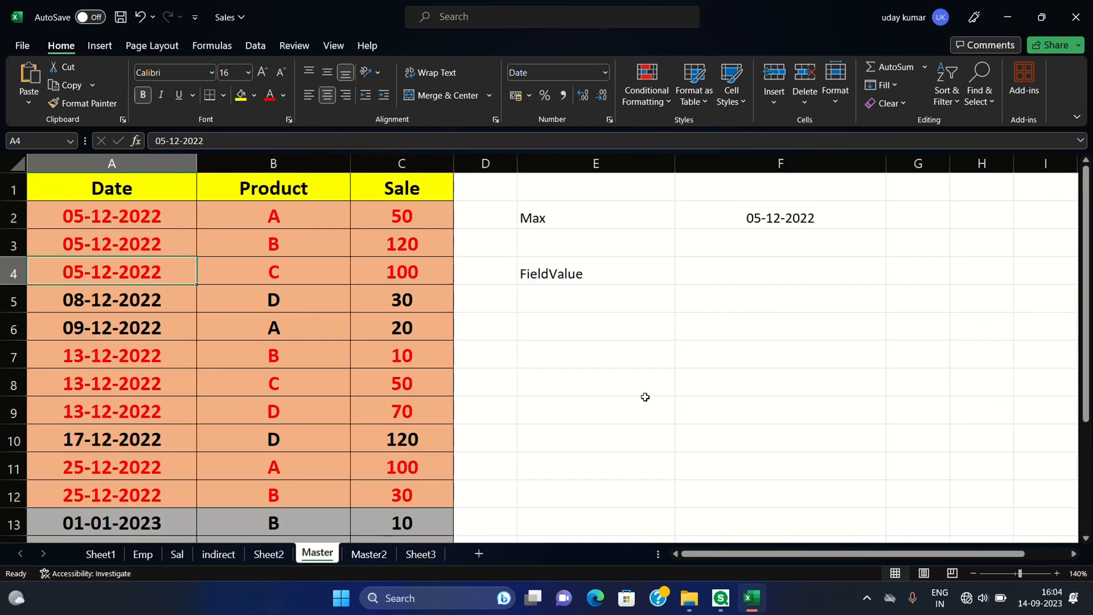
# Step: Go through dates A2:A5 row by row for Max and enter 4 in cell G2 on the Max row
pyautogui.click(583, 219)
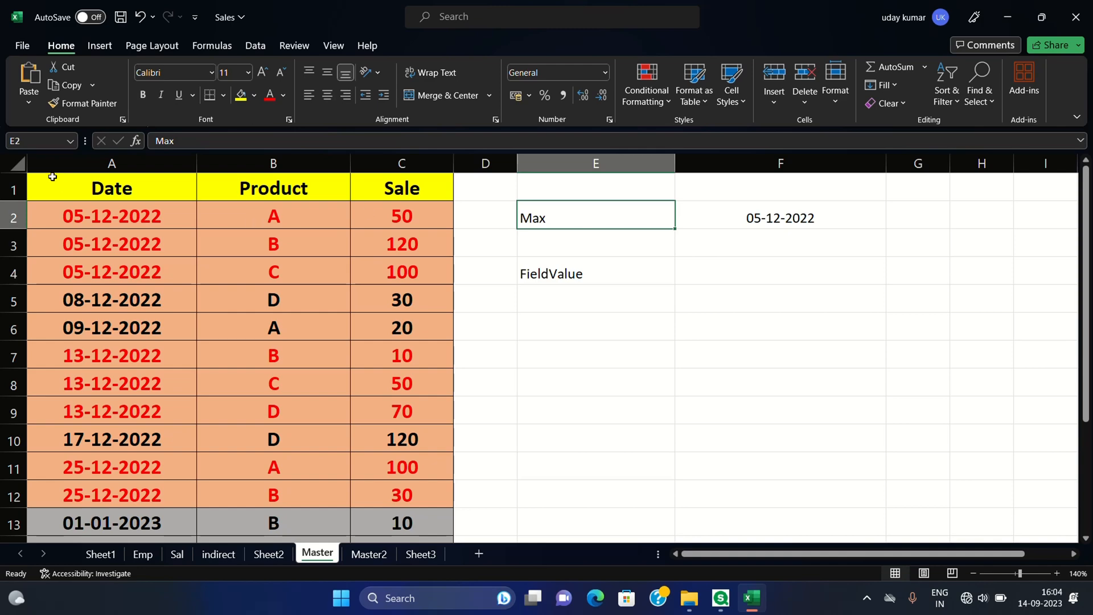
pyautogui.click(89, 221)
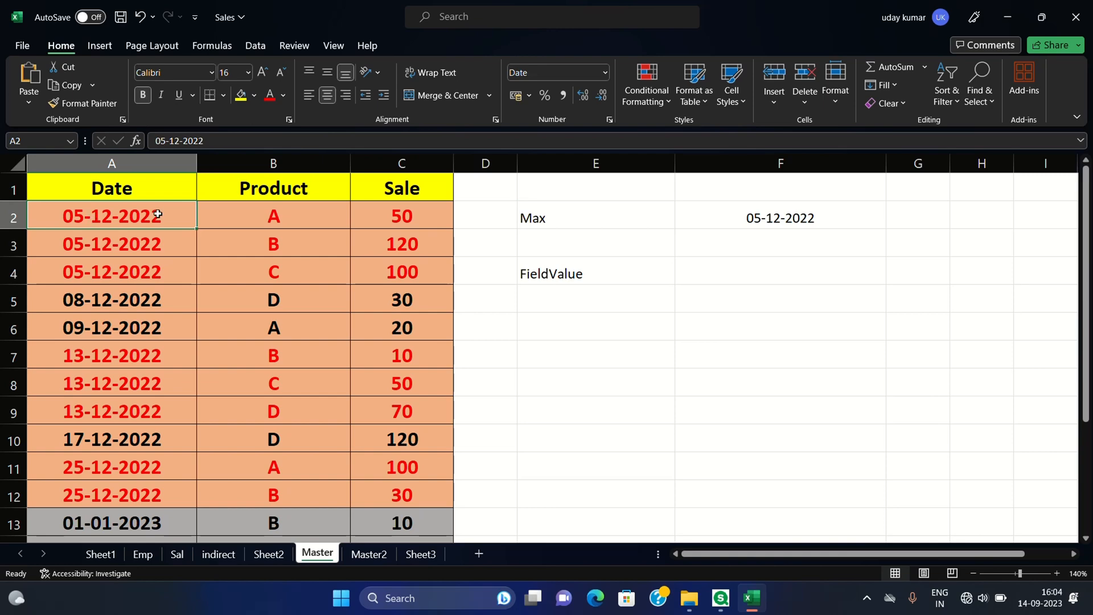
pyautogui.click(166, 247)
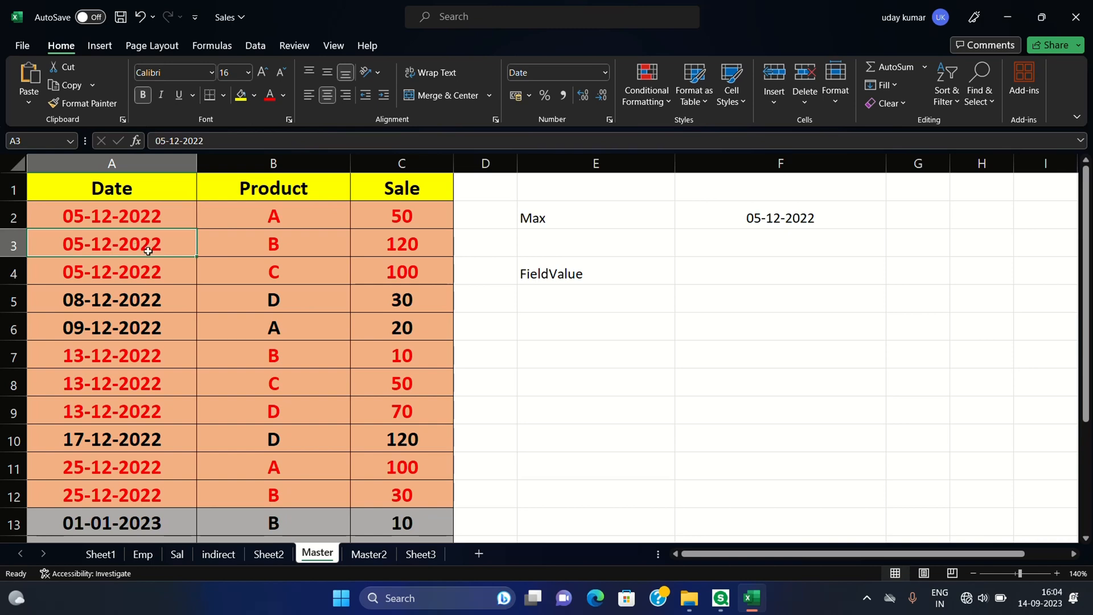
pyautogui.click(160, 275)
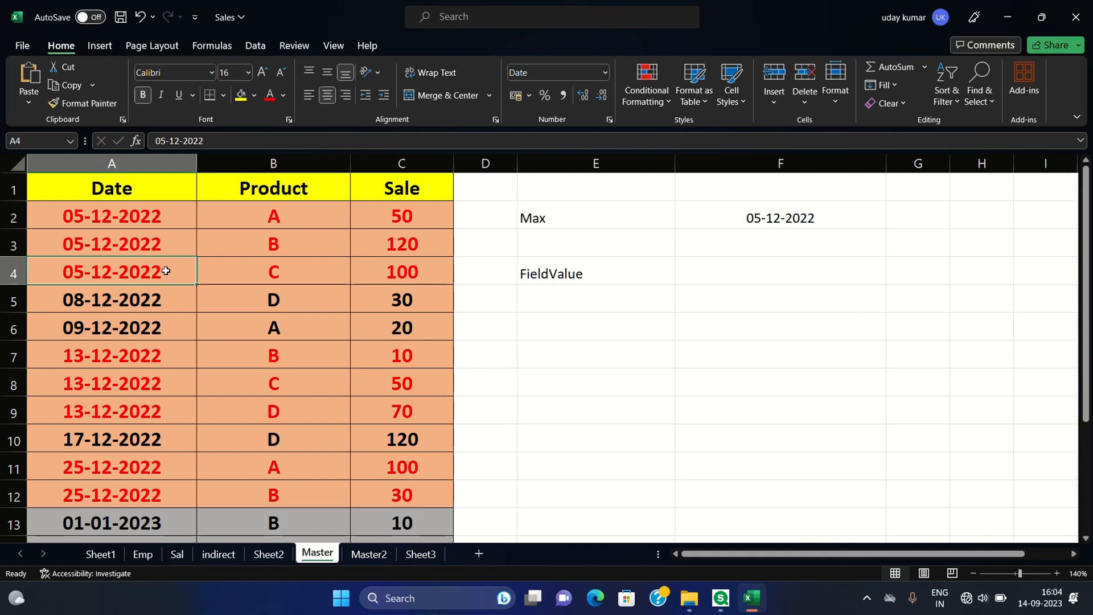
pyautogui.click(167, 299)
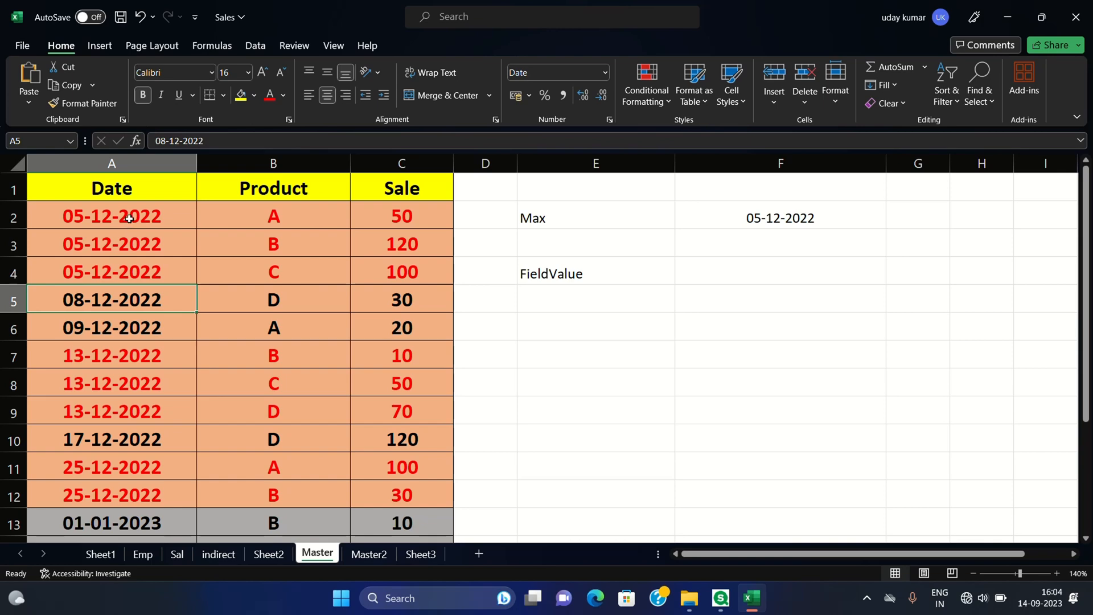
pyautogui.moveTo(129, 219); pyautogui.dragTo(124, 299)
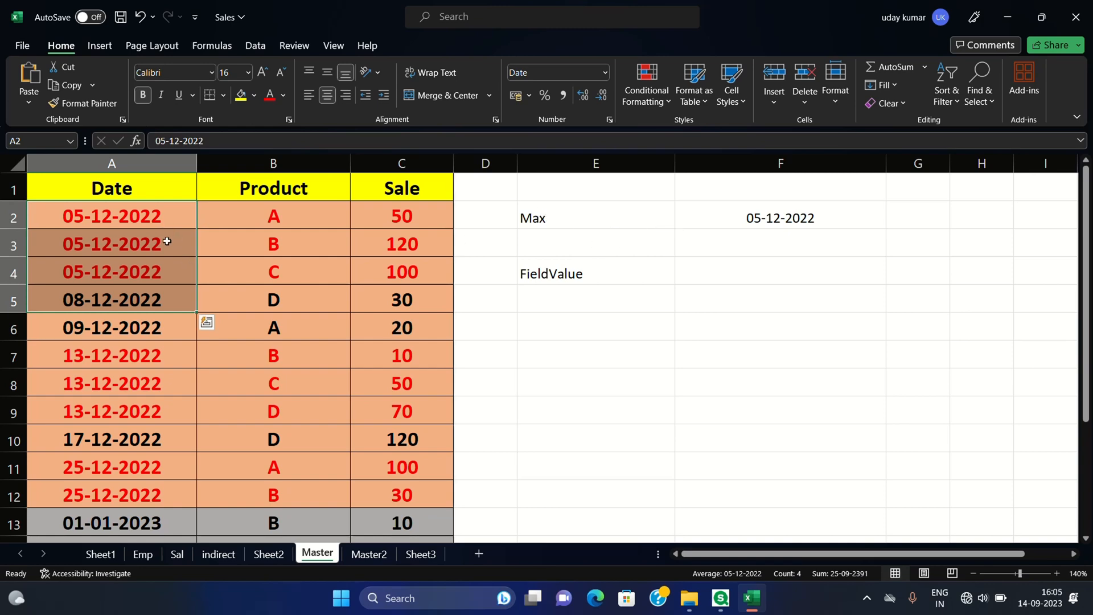
pyautogui.click(914, 212)
pyautogui.write('4')
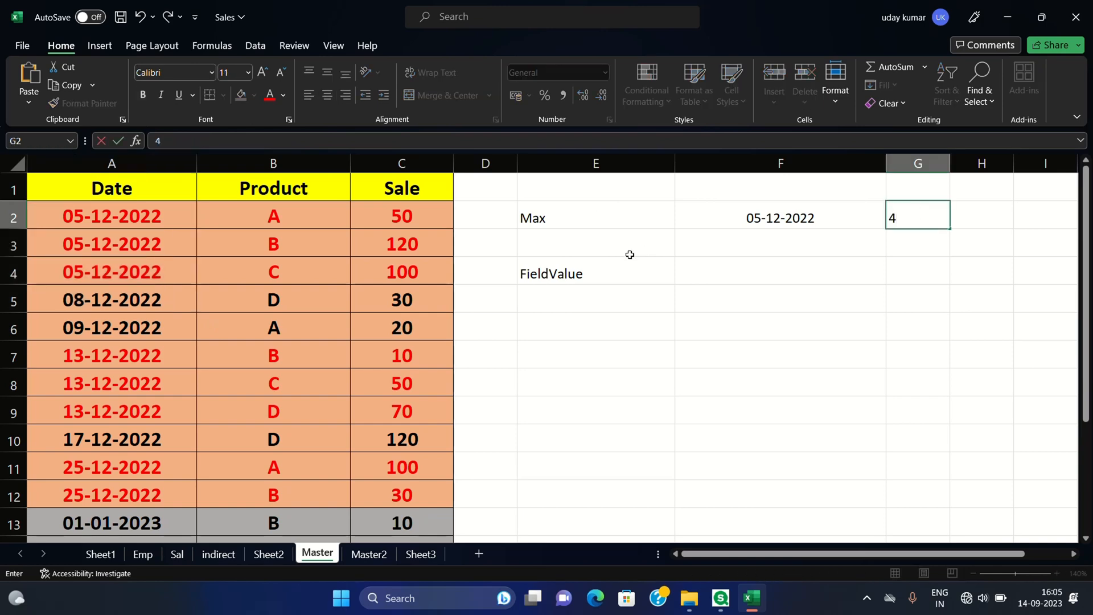
pyautogui.click(606, 271)
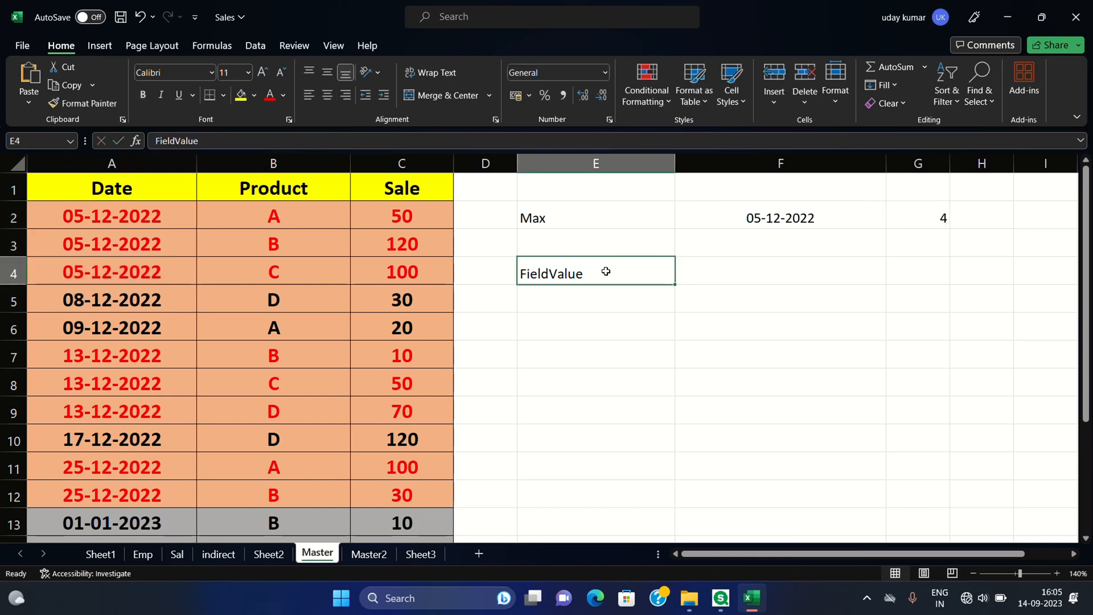
# Step: Review the distinct dates in A2:A5 and enter 2 in cell G4 on the FieldValue row
pyautogui.click(170, 212)
pyautogui.moveTo(170, 212); pyautogui.dragTo(167, 268)
pyautogui.click(176, 213)
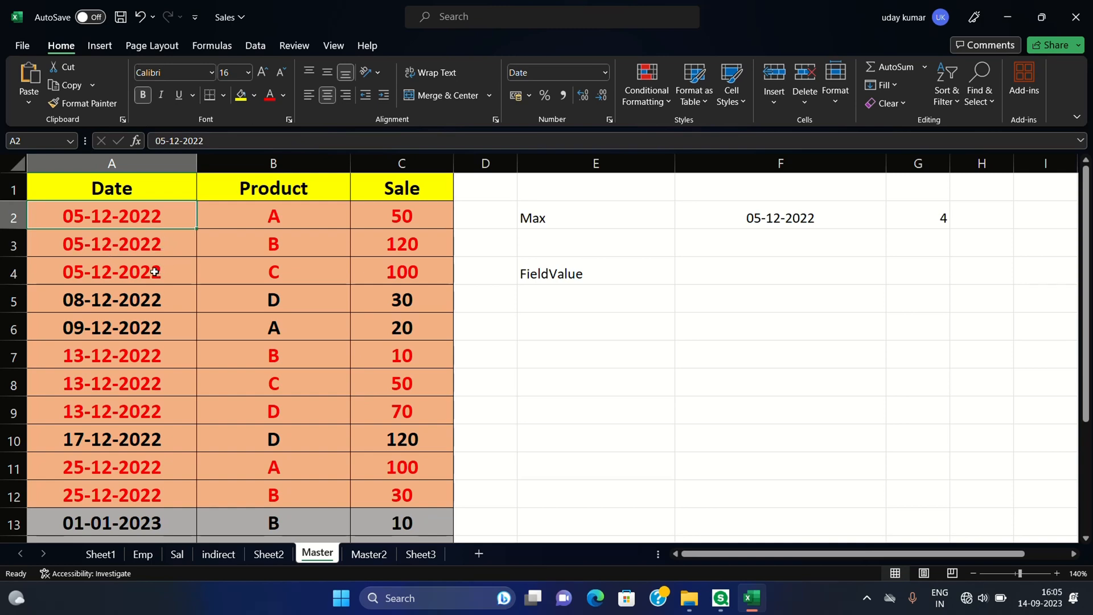
pyautogui.click(169, 302)
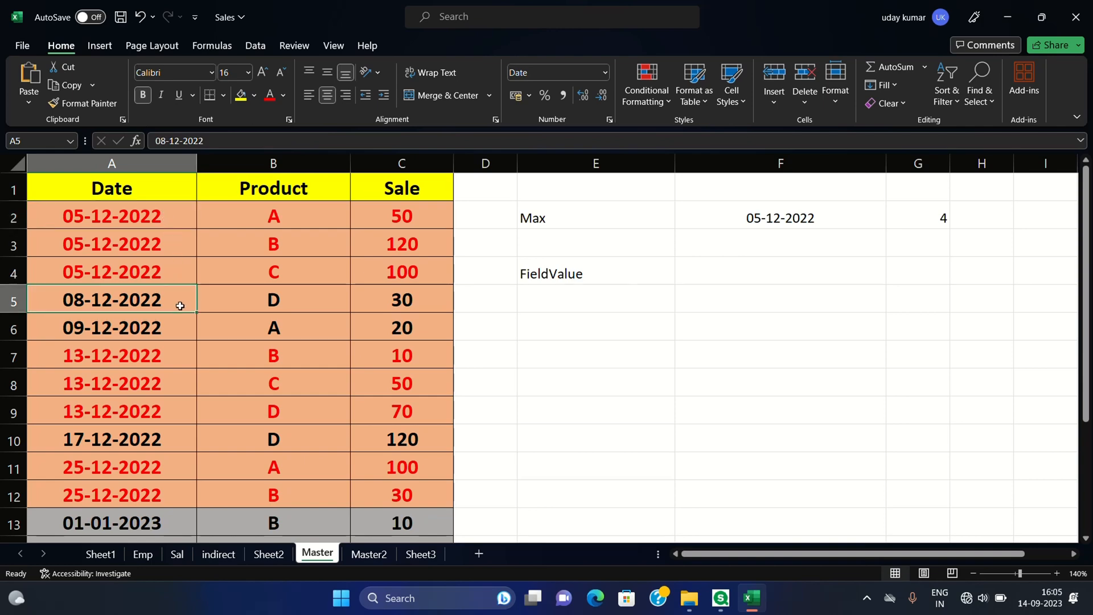
pyautogui.click(928, 275)
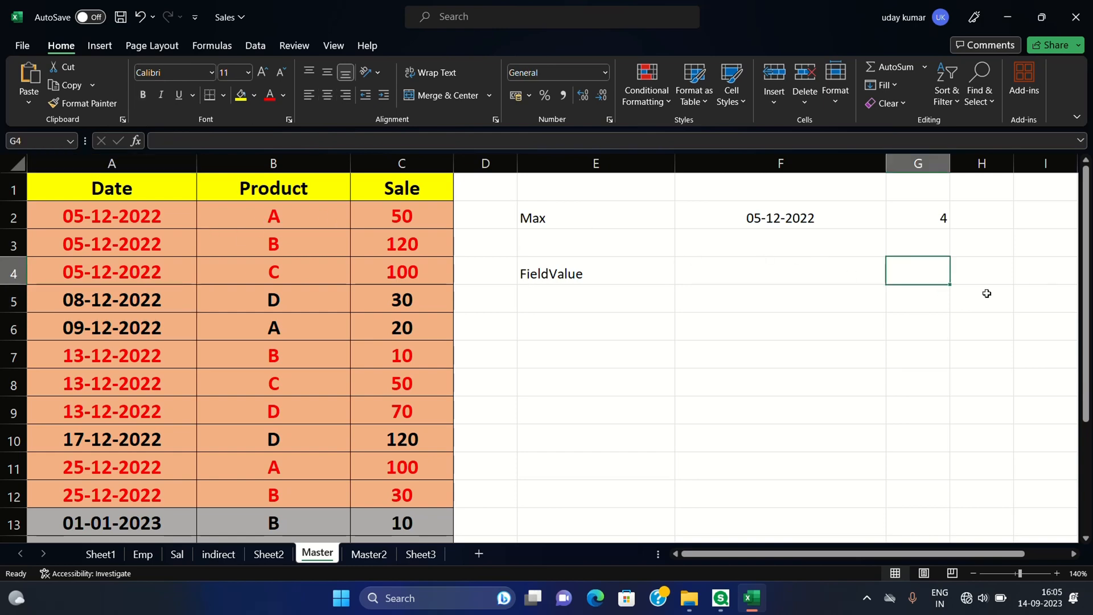
pyautogui.write('2')
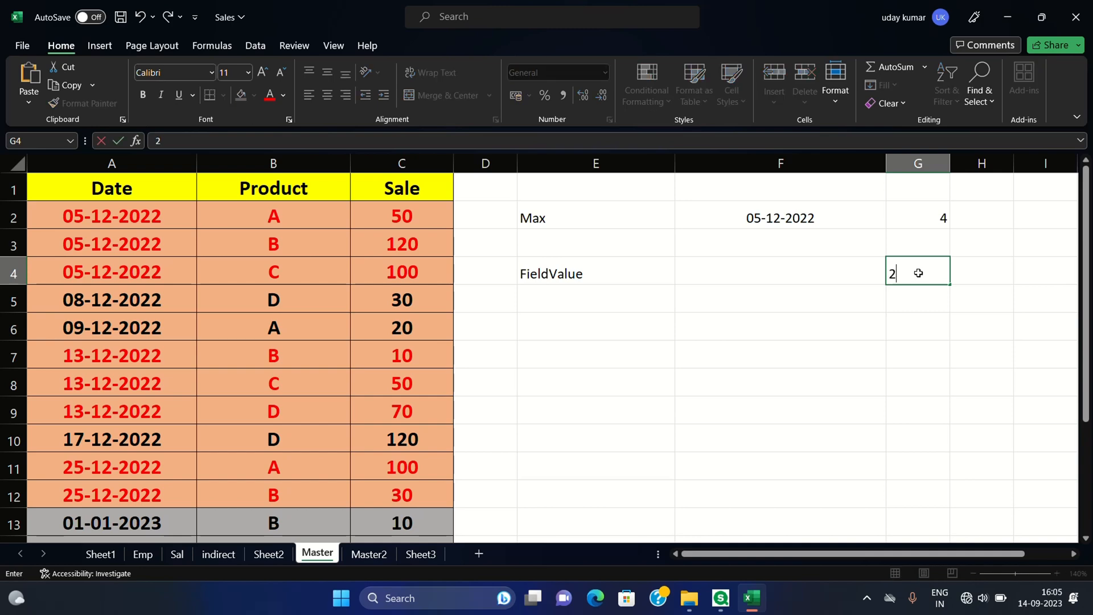
pyautogui.moveTo(168, 222); pyautogui.dragTo(168, 293)
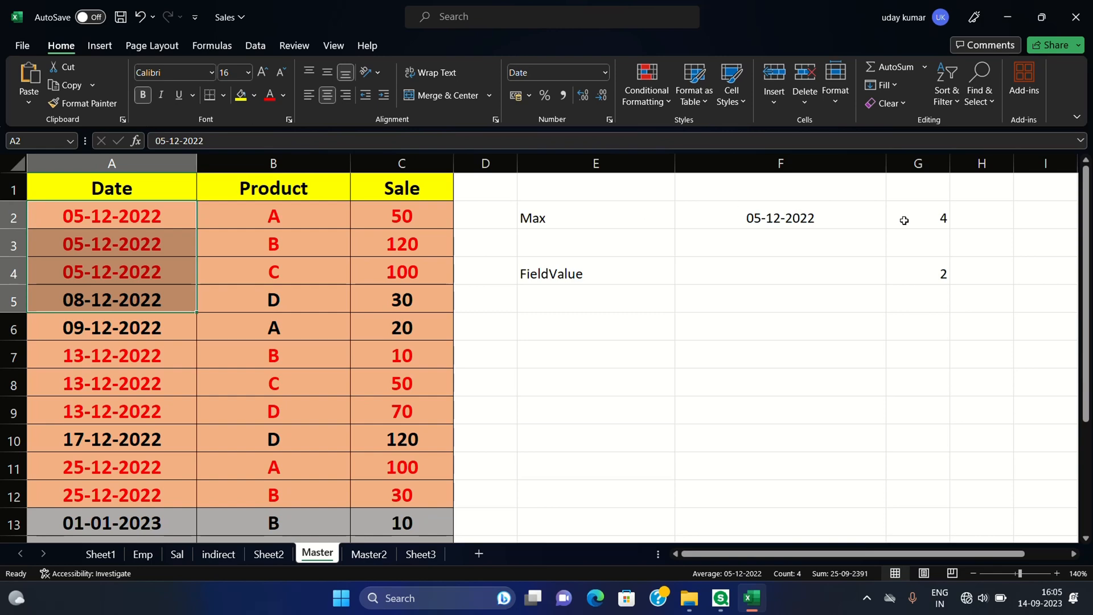
# Step: Compare the date range A2:A5 with the FieldValue row's entry
pyautogui.click(624, 275)
pyautogui.moveTo(171, 218); pyautogui.dragTo(171, 295)
pyautogui.click(586, 273)
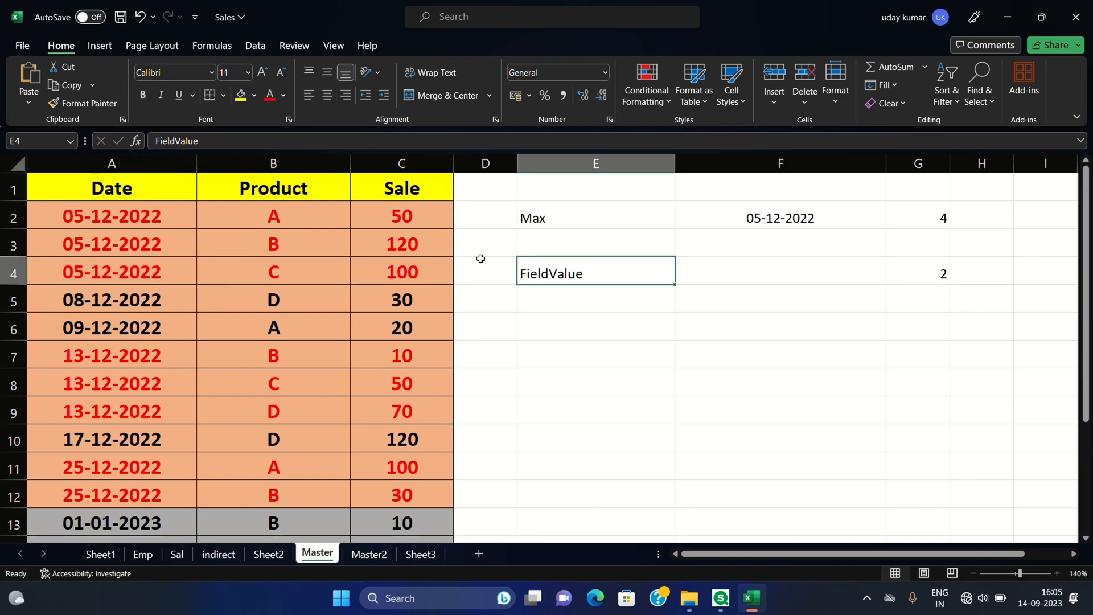
pyautogui.click(158, 219)
pyautogui.moveTo(158, 219); pyautogui.dragTo(165, 301)
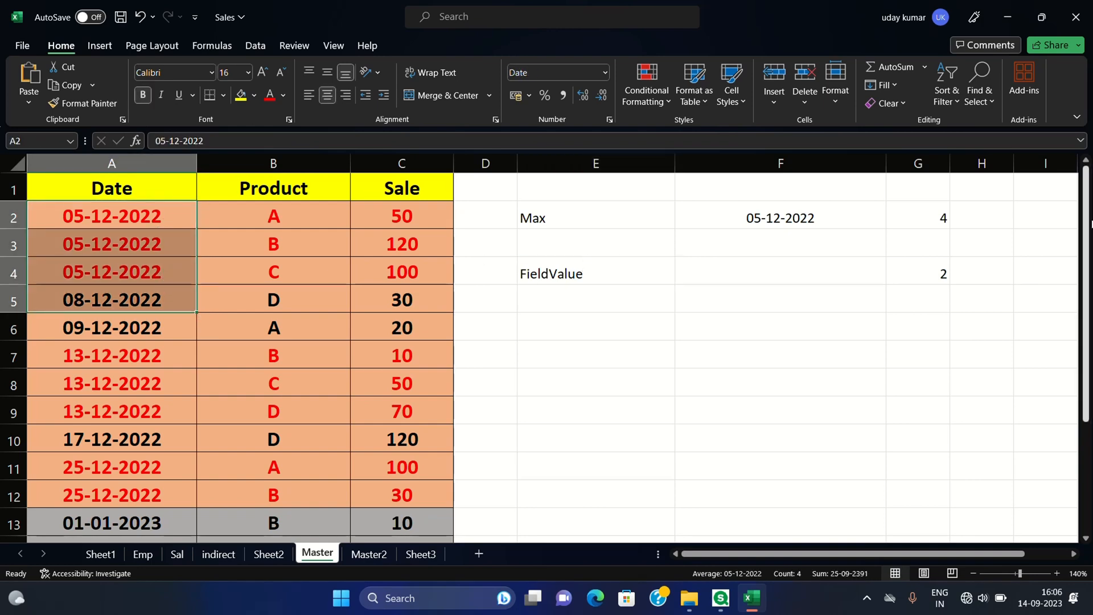
pyautogui.moveTo(1086, 224); pyautogui.dragTo(1086, 171)
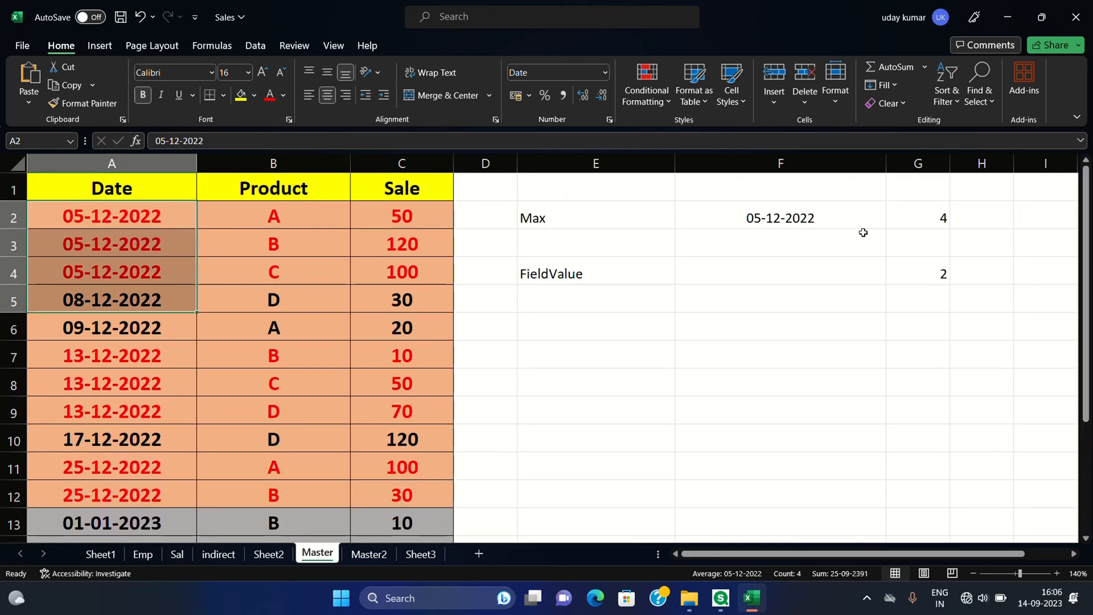
# Step: Switch to Qlik Sense Desktop and highlight FieldValueCount('Date') in the AutoGenerate line of the Calender section
pyautogui.click(721, 598)
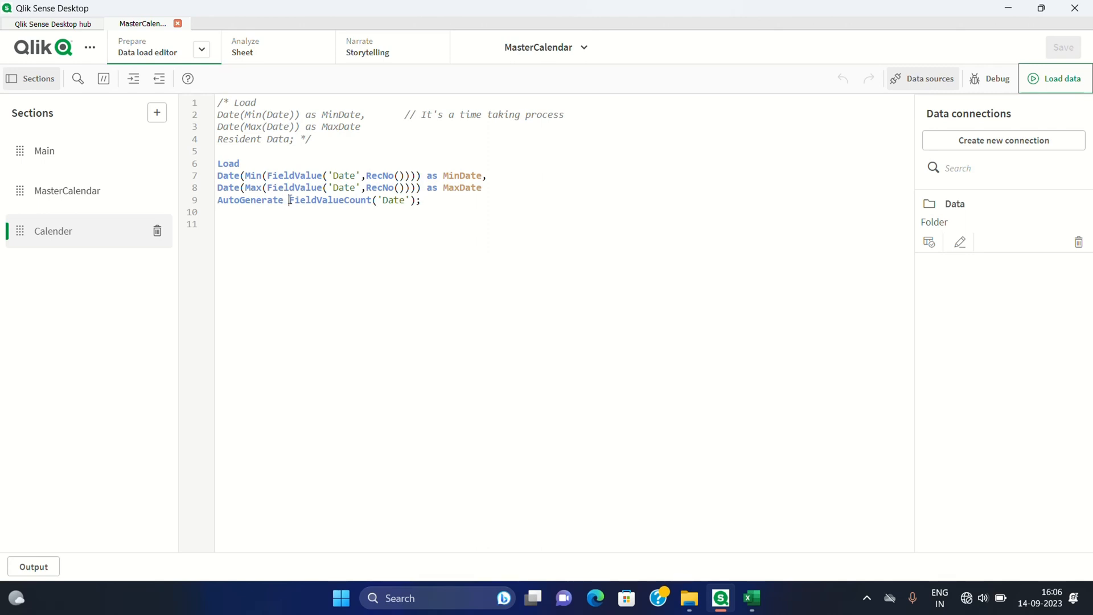
pyautogui.moveTo(289, 200); pyautogui.dragTo(430, 205)
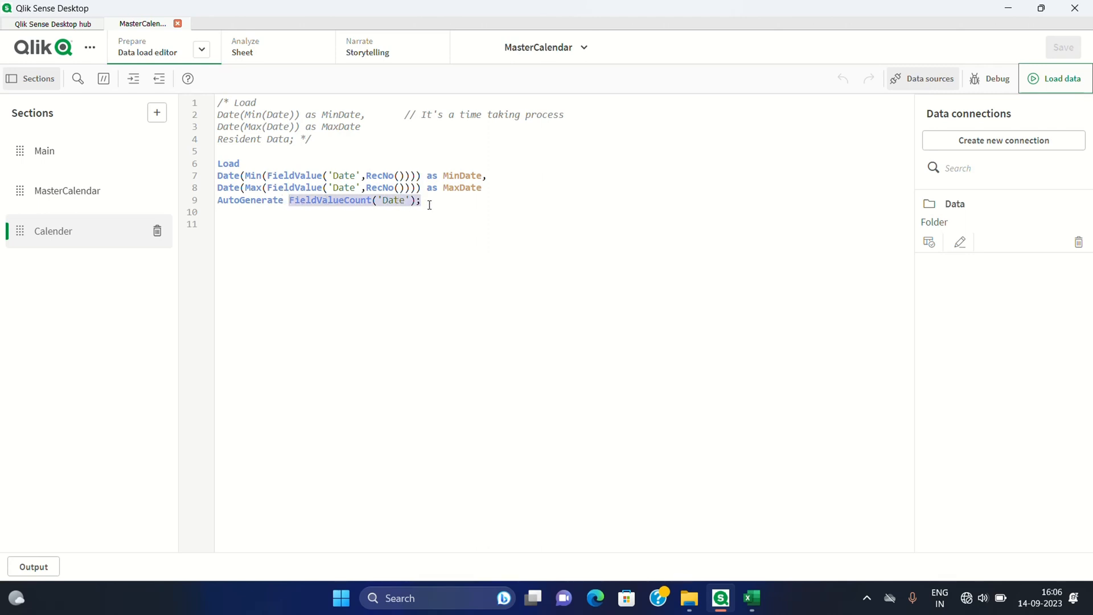
# Step: Switch back to the Excel Sales workbook and examine the repeated dates throughout the Date column of the Master sheet
pyautogui.click(751, 598)
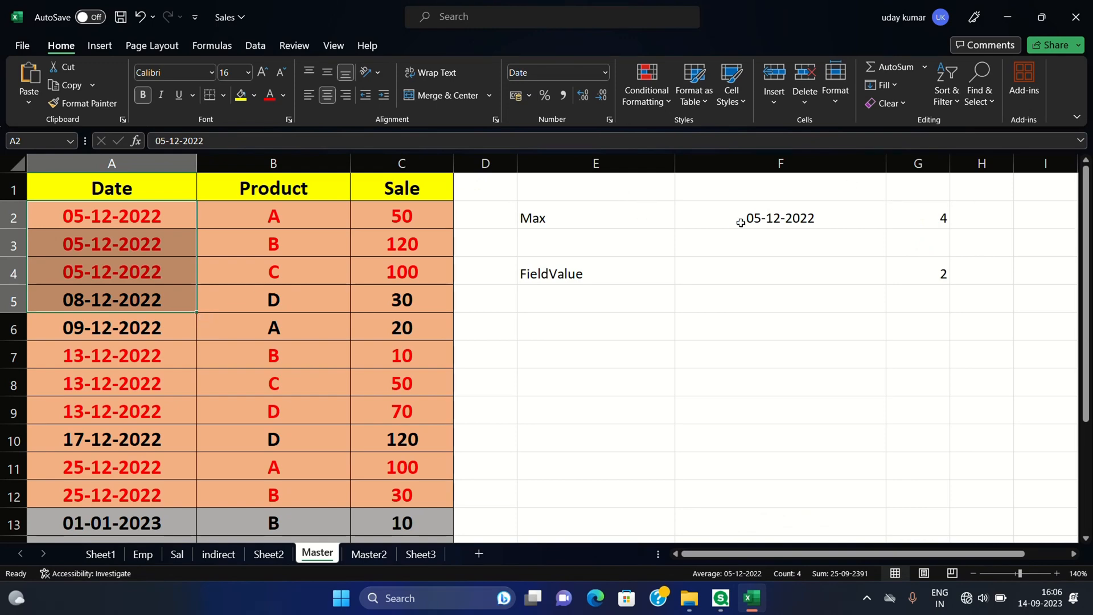
pyautogui.click(974, 577)
pyautogui.click(974, 577)
pyautogui.click(975, 577)
pyautogui.moveTo(94, 203); pyautogui.dragTo(97, 242)
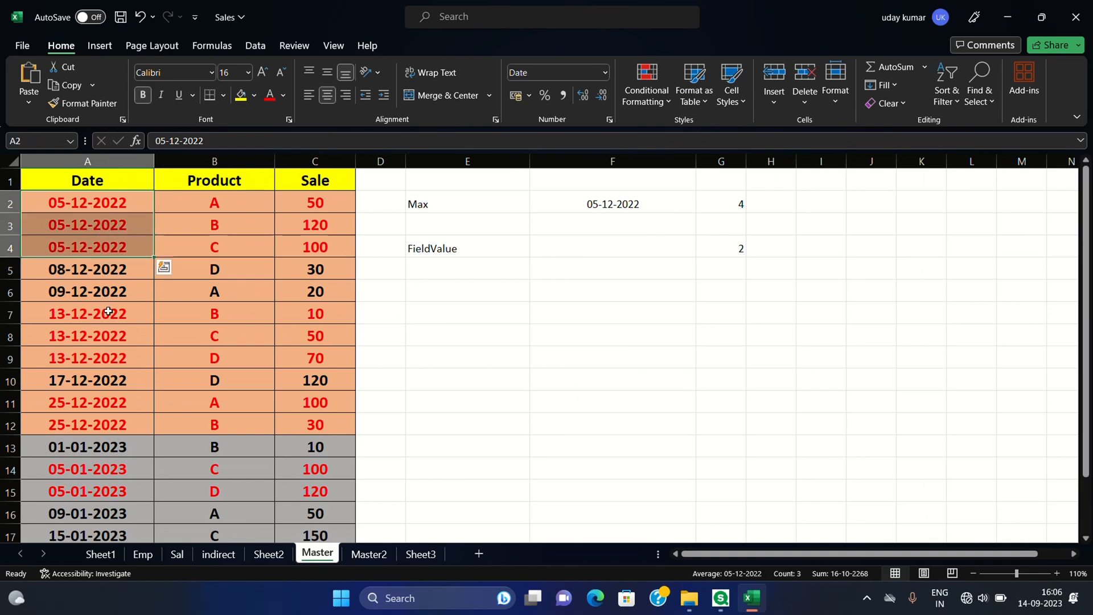
pyautogui.scroll(-3, 112, 379)
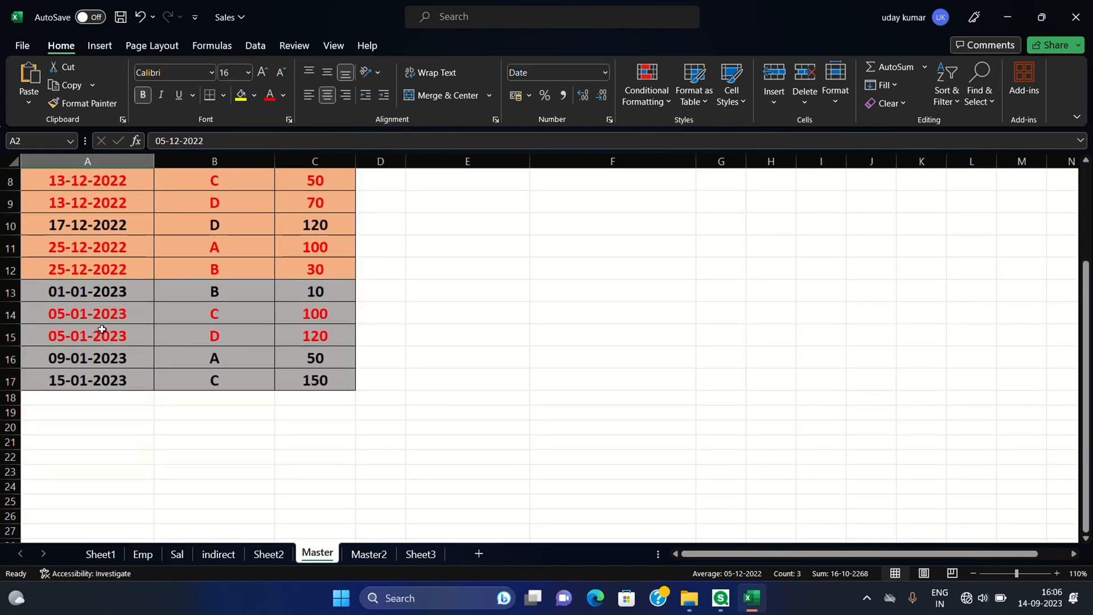
pyautogui.scroll(3, 398, 303)
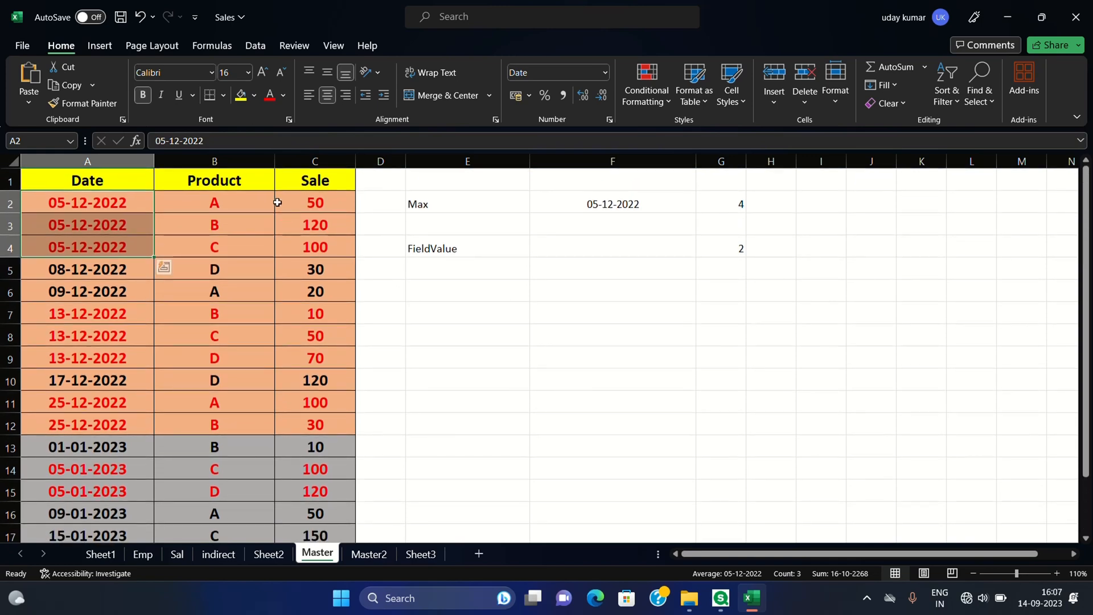
# Step: Review the dates in A2:A17 and highlight the FieldValue Load statement in Qlik Sense Desktop's Calender section
pyautogui.moveTo(112, 205); pyautogui.dragTo(144, 511)
pyautogui.click(490, 228)
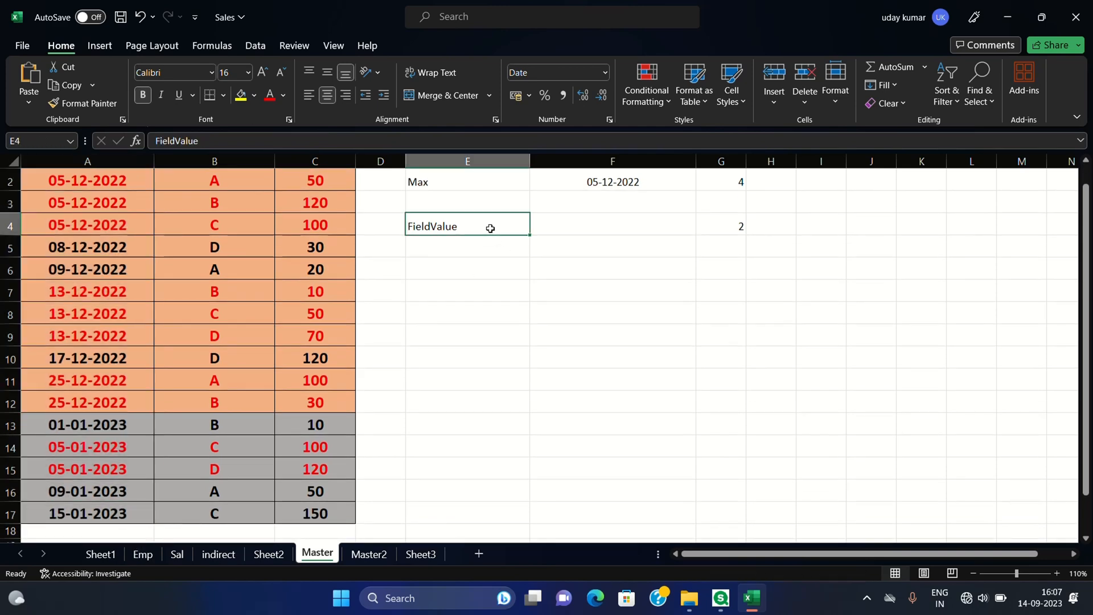
pyautogui.hotkey('alt', 'Tab')
pyautogui.moveTo(422, 201); pyautogui.dragTo(215, 157)
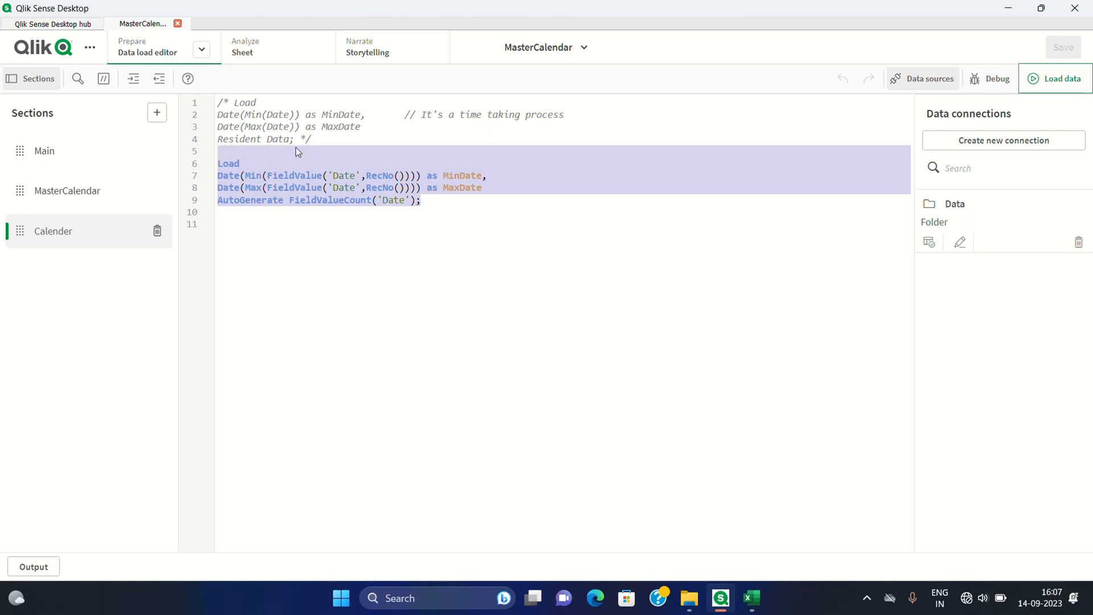
pyautogui.click(312, 270)
# Step: Check the MinDate and MaxDate tables on the app's sheet and return to the data load editor
pyautogui.click(243, 49)
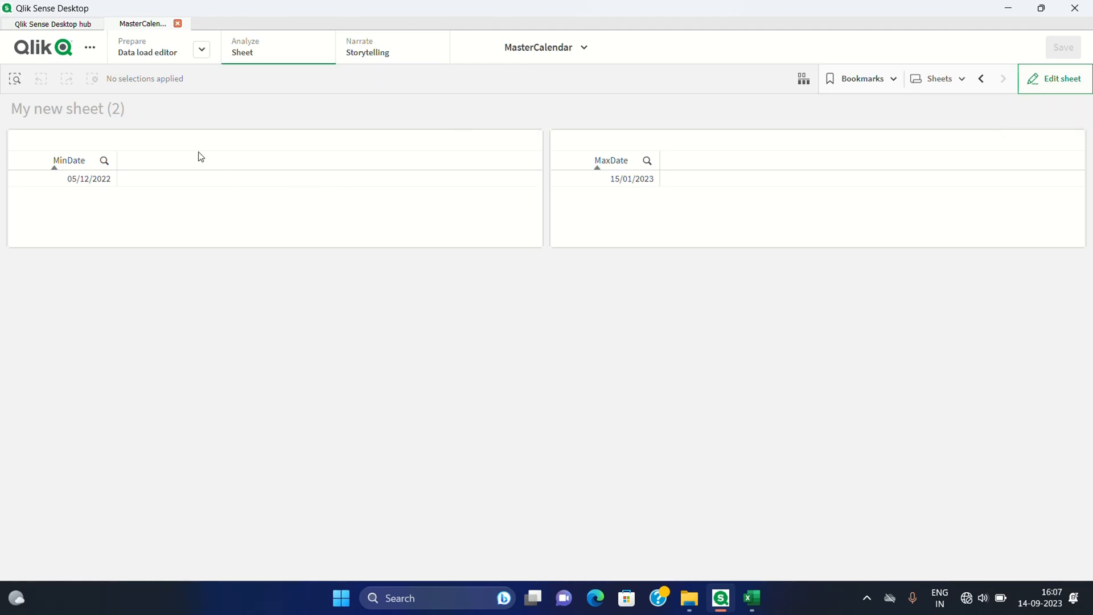
pyautogui.click(204, 50)
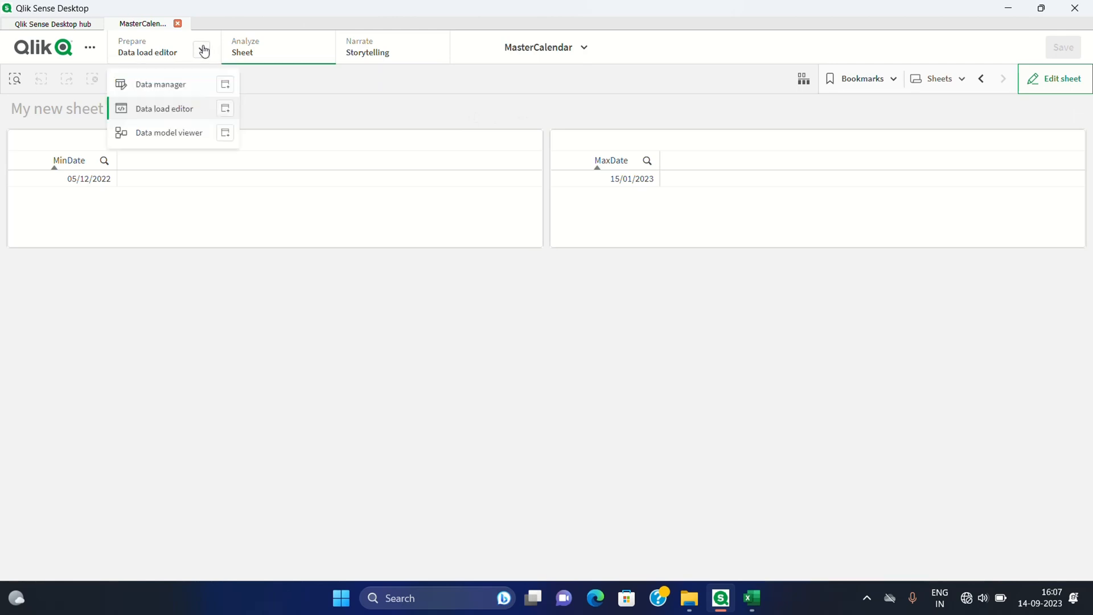
pyautogui.click(185, 109)
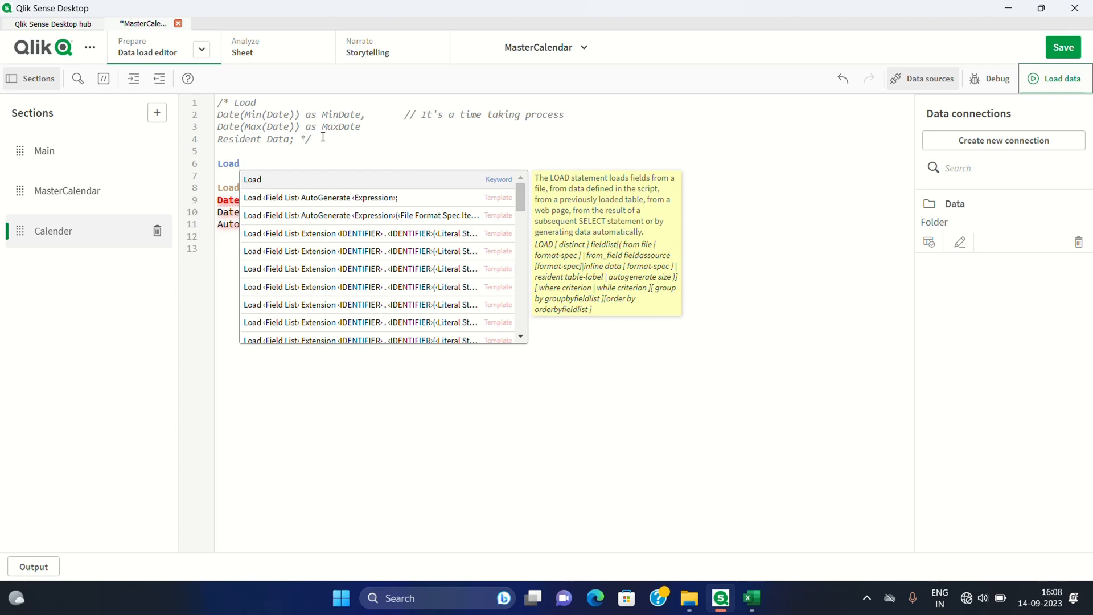
# Step: Write a preceding Load above the FieldValue Load with the field MinDate+IterNo()-1 as Date
pyautogui.press('Escape')
pyautogui.press('Return')
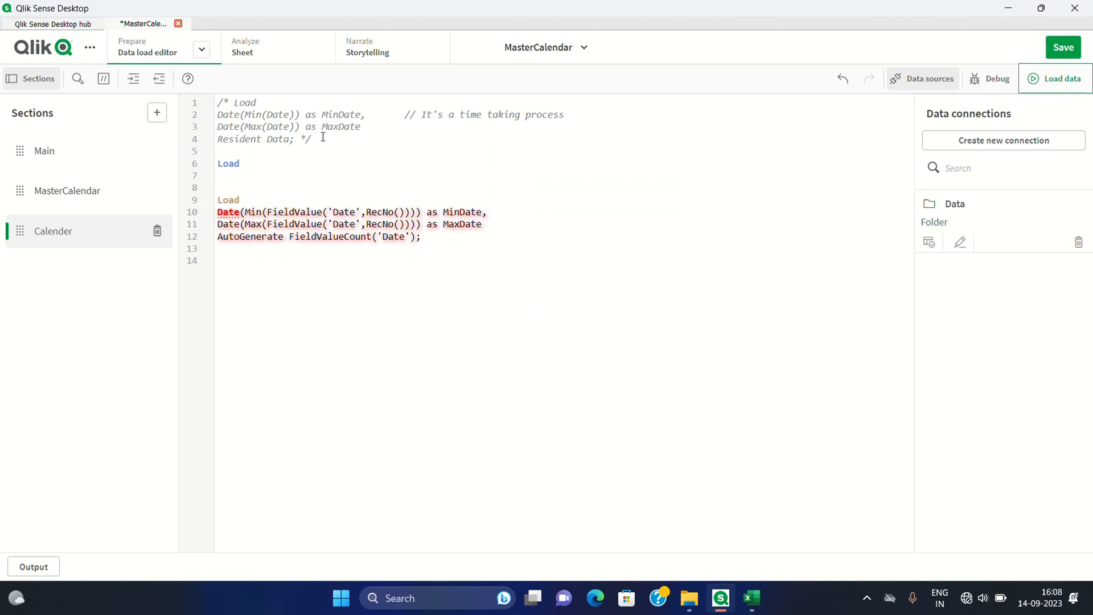
pyautogui.write('MinDate+iter')
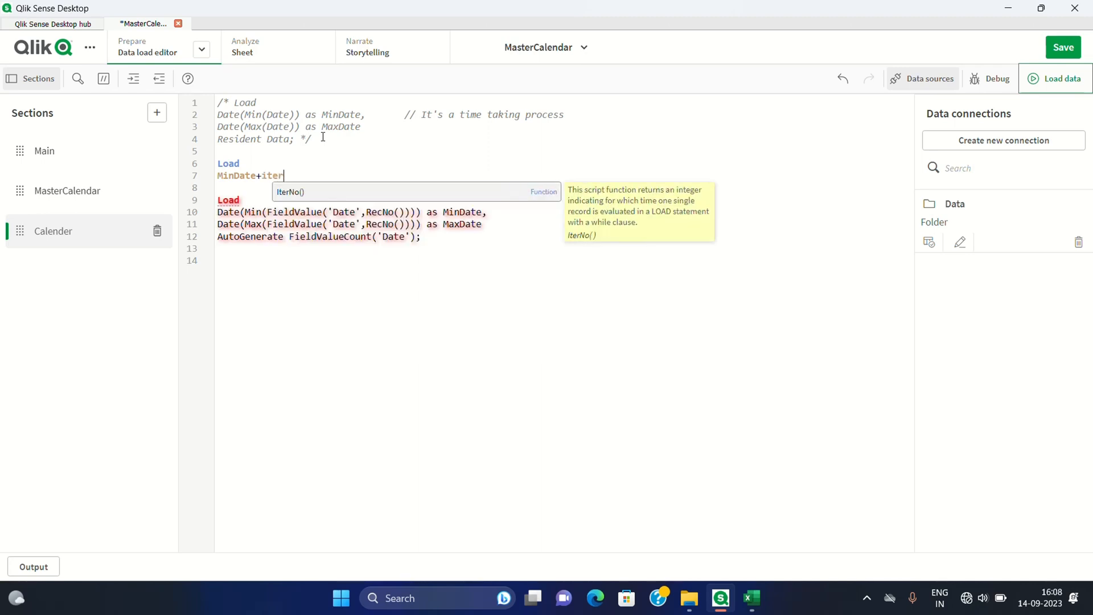
pyautogui.click(305, 196)
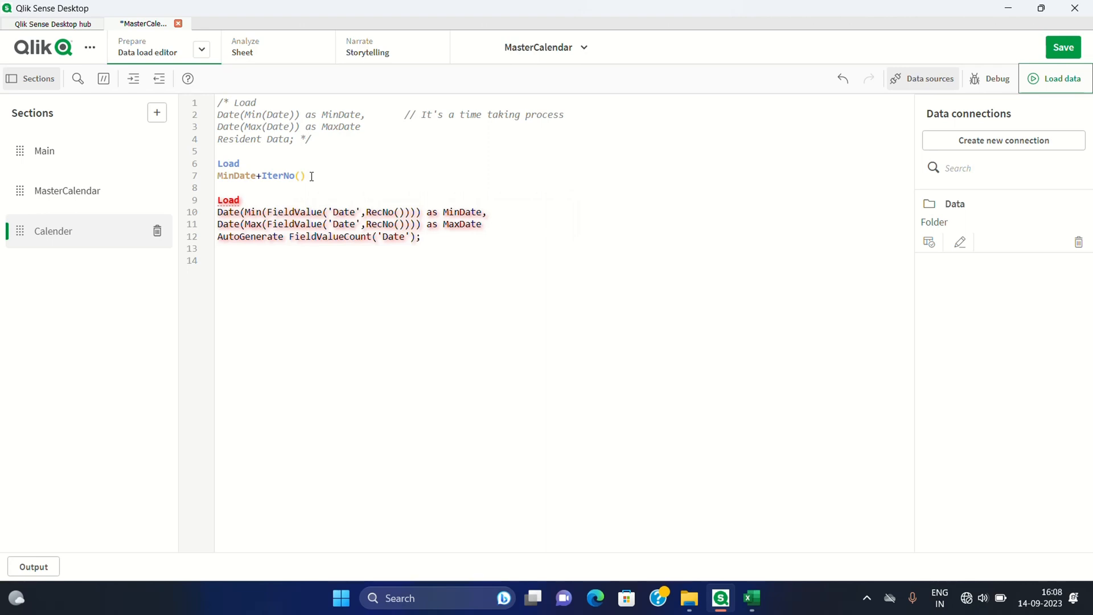
pyautogui.write('-1')
pyautogui.write('as Date')
pyautogui.press('Return')
# Step: Complete the preceding Load with the condition While MinDate+IterNo()<=MaxDate;, reusing the MinDate+IterNo() expression from the line above
pyautogui.write('While')
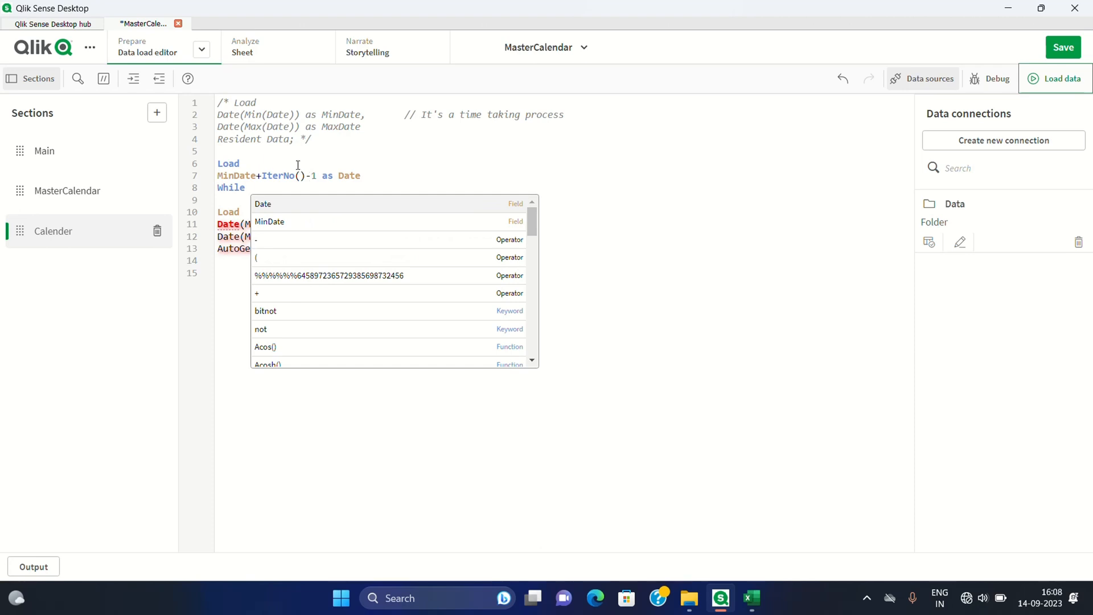
pyautogui.moveTo(306, 177); pyautogui.dragTo(217, 176)
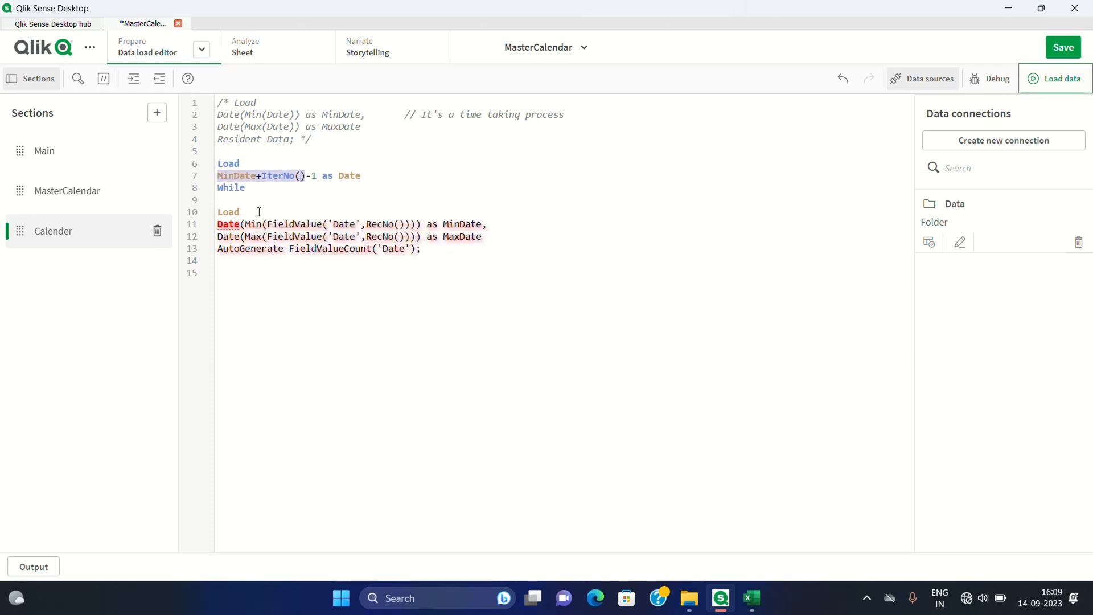
pyautogui.hotkey('ctrl', 'c')
pyautogui.click(256, 188)
pyautogui.hotkey('ctrl', 'v')
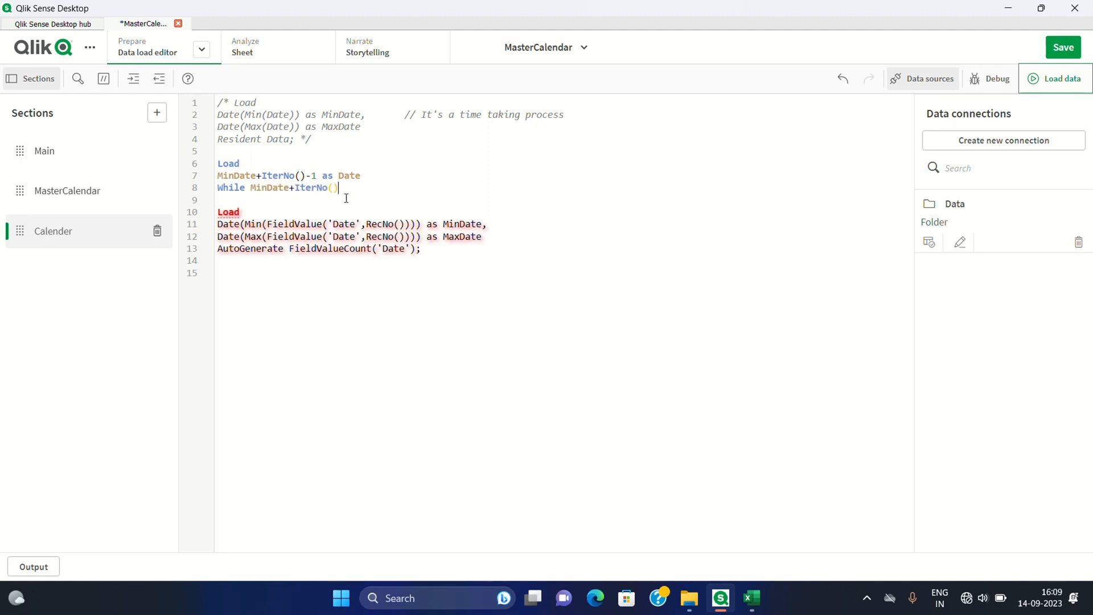
pyautogui.write('<=MaxDate;')
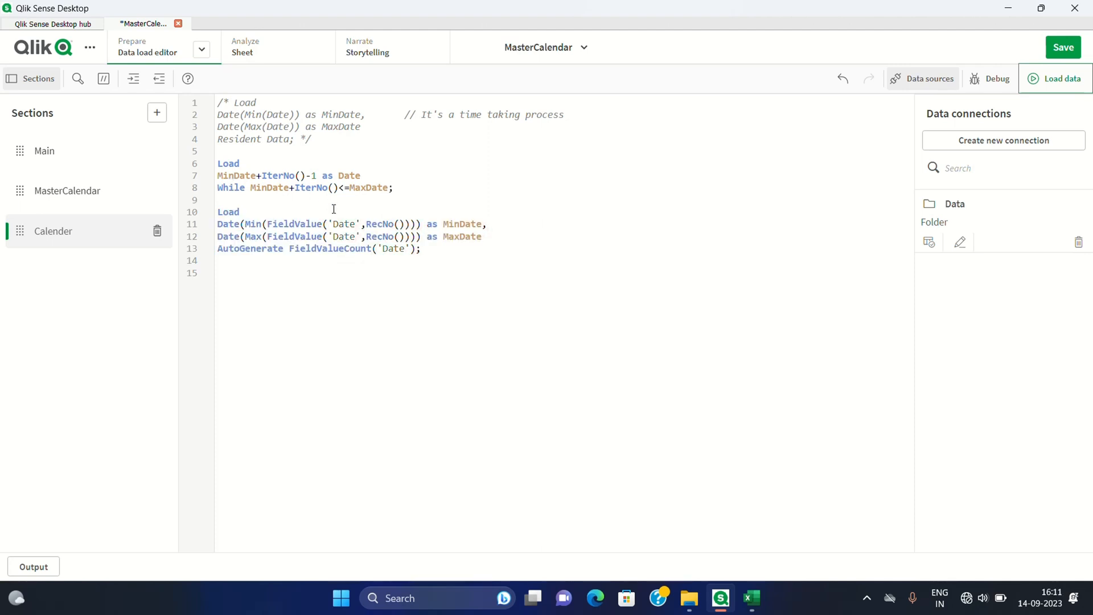
# Step: Review MinDate, IterNo() and the While condition by highlighting each part in the Calender script
pyautogui.moveTo(442, 223); pyautogui.dragTo(483, 225)
pyautogui.moveTo(264, 175); pyautogui.dragTo(305, 173)
pyautogui.click(250, 188)
pyautogui.moveTo(251, 187); pyautogui.dragTo(336, 190)
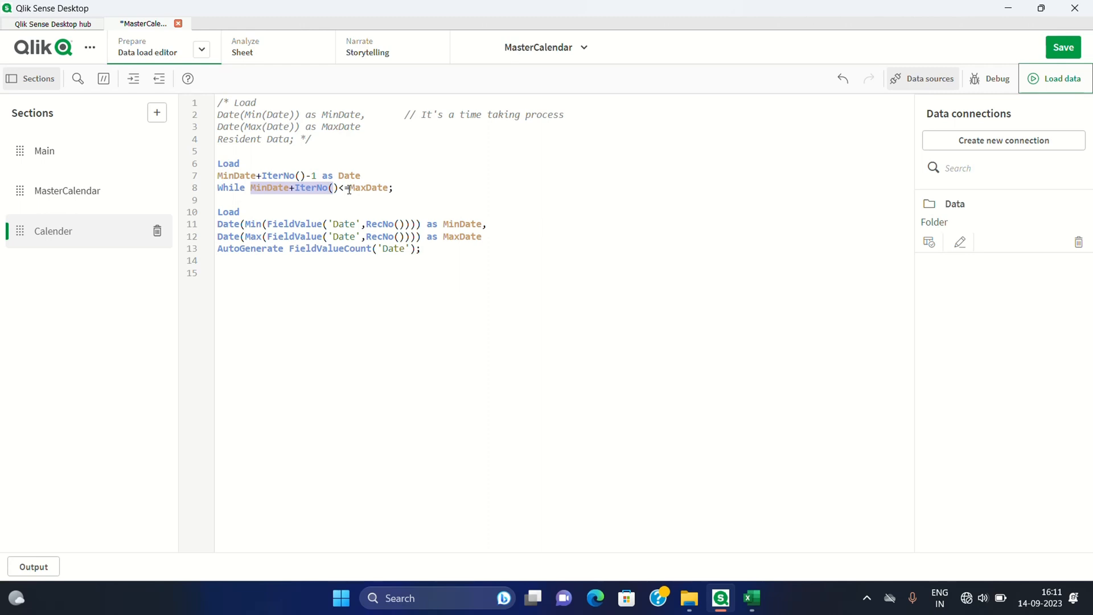
pyautogui.press('End')
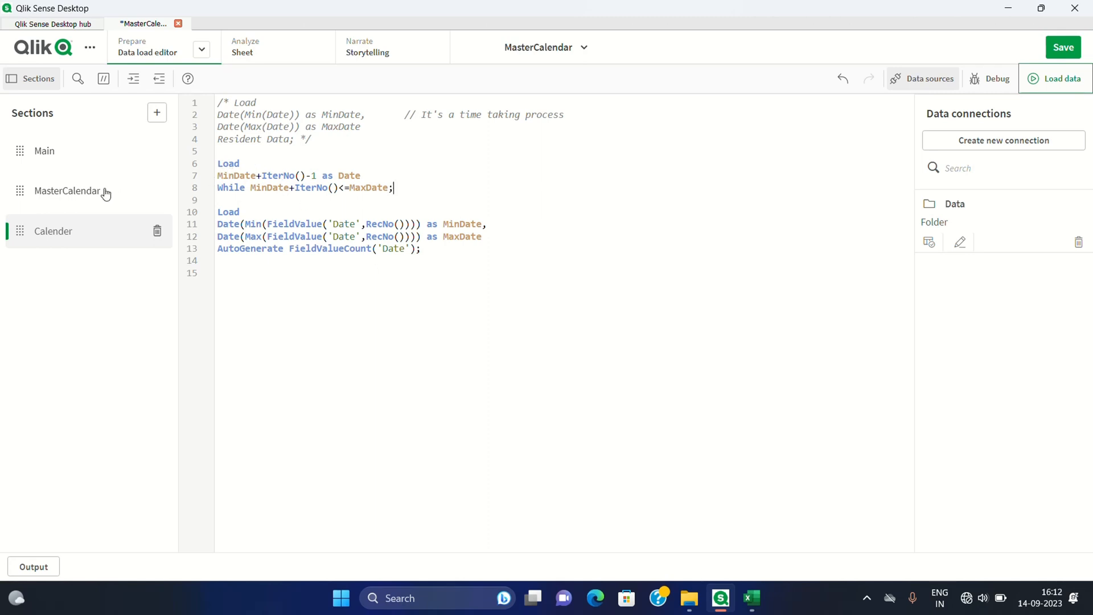
# Step: Open the data model viewer and look through the preview rows of the Data table
pyautogui.click(206, 53)
pyautogui.click(178, 134)
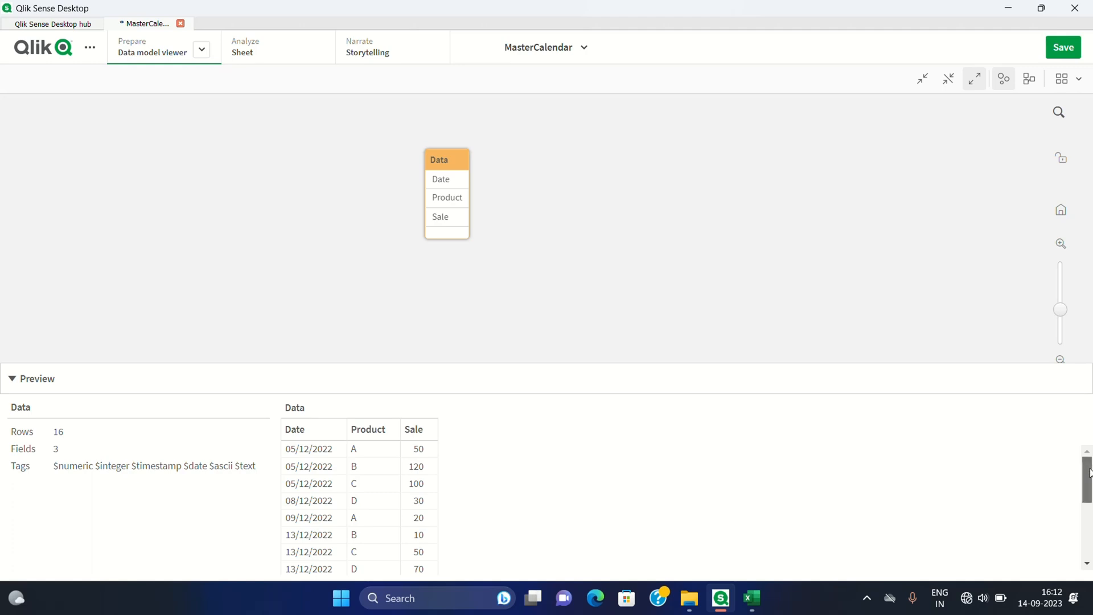
pyautogui.moveTo(1089, 473); pyautogui.dragTo(1087, 445)
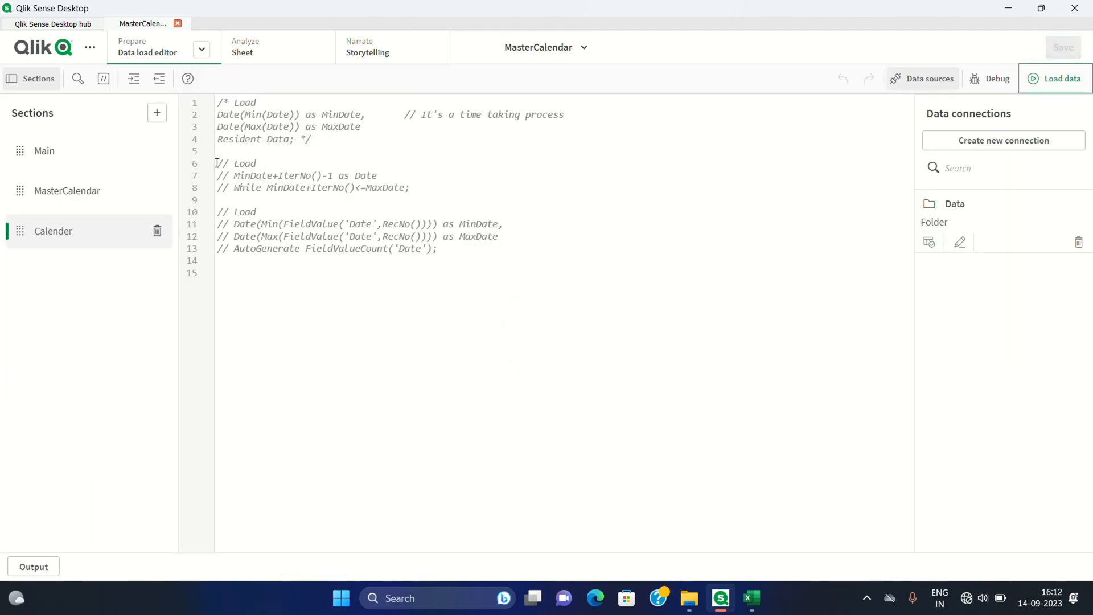
# Step: Uncomment both Load statements on lines 6 to 13 of the Calender script
pyautogui.moveTo(217, 164); pyautogui.dragTo(443, 251)
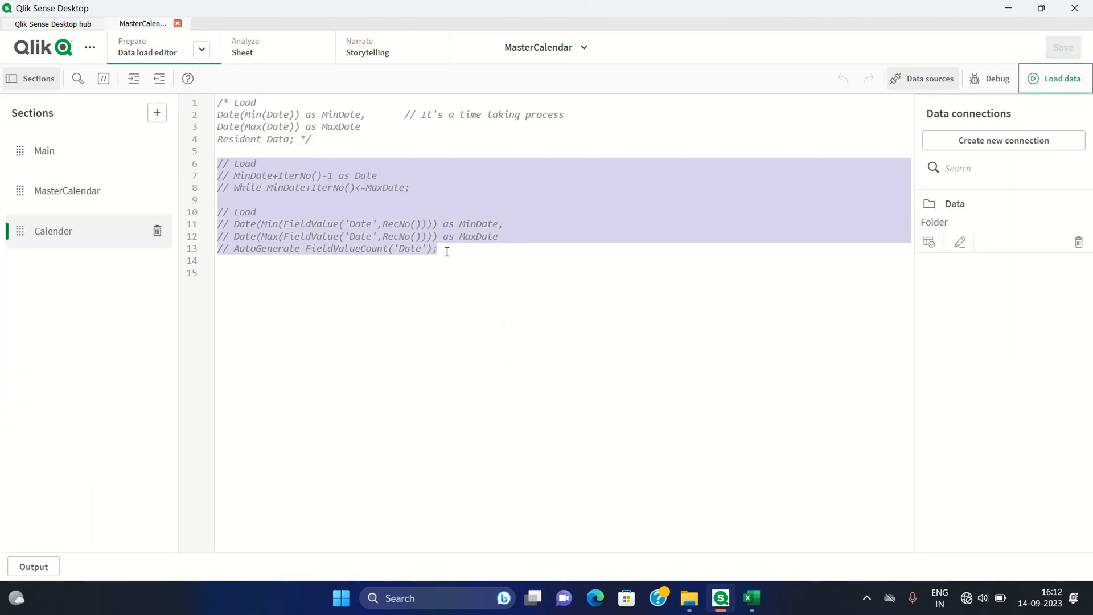
pyautogui.click(105, 80)
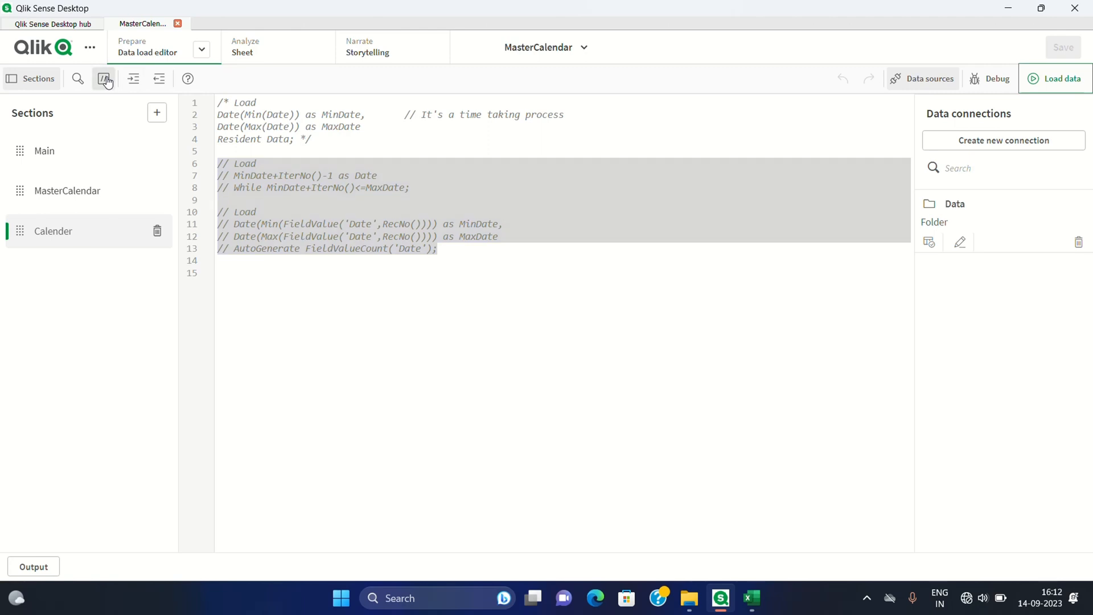
pyautogui.click(454, 282)
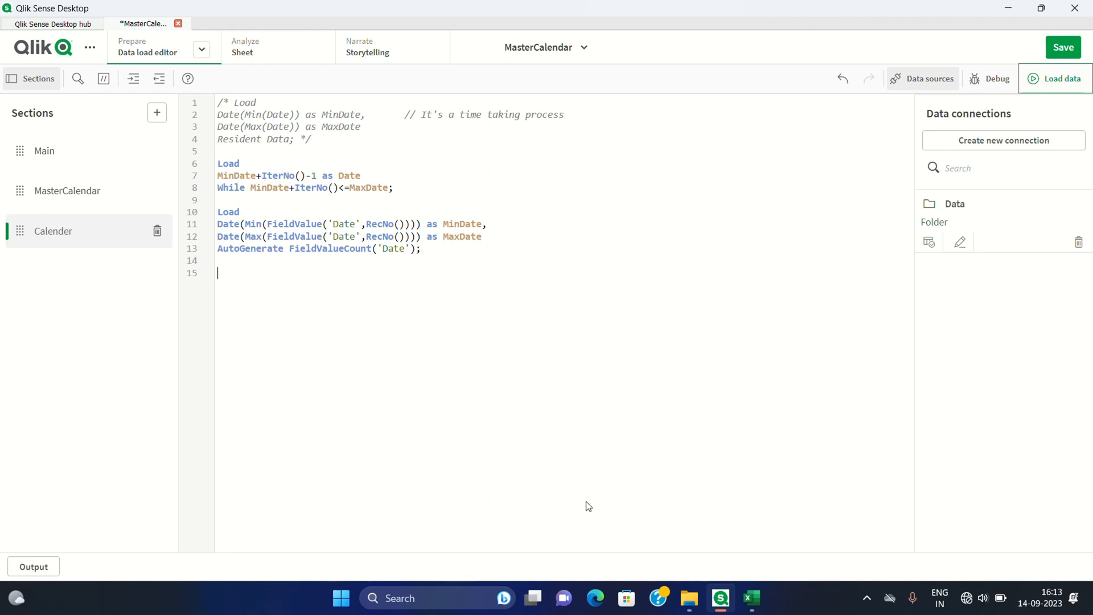
# Step: Switch to the Excel Sales workbook and enter the date 05-12-2022 in an empty cell beyond the Max and FieldValue entries on the Master sheet
pyautogui.click(756, 602)
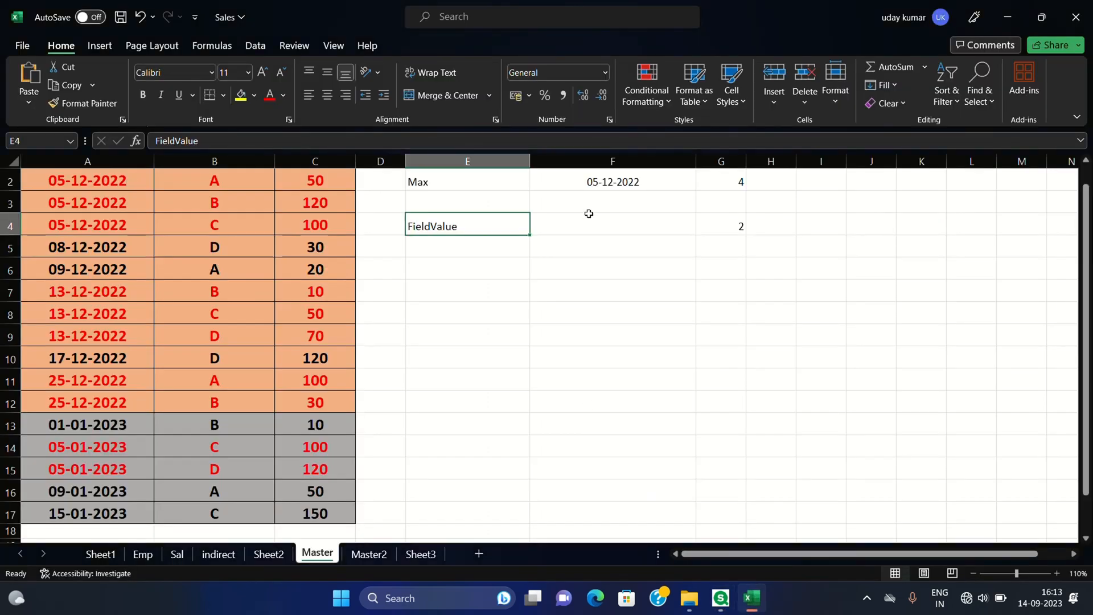
pyautogui.click(868, 207)
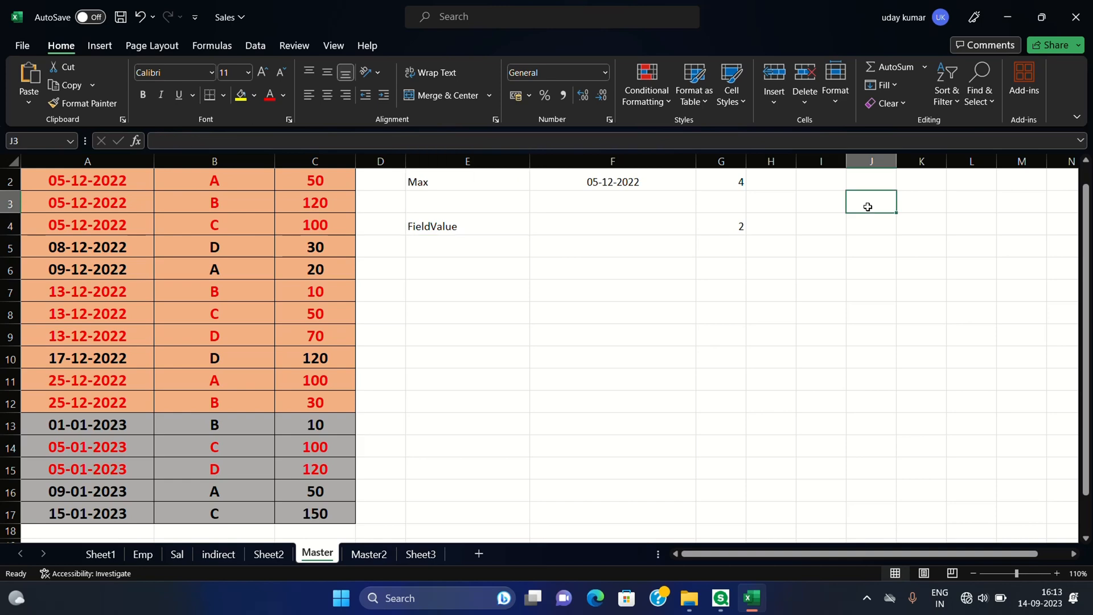
pyautogui.write('05-12-202')
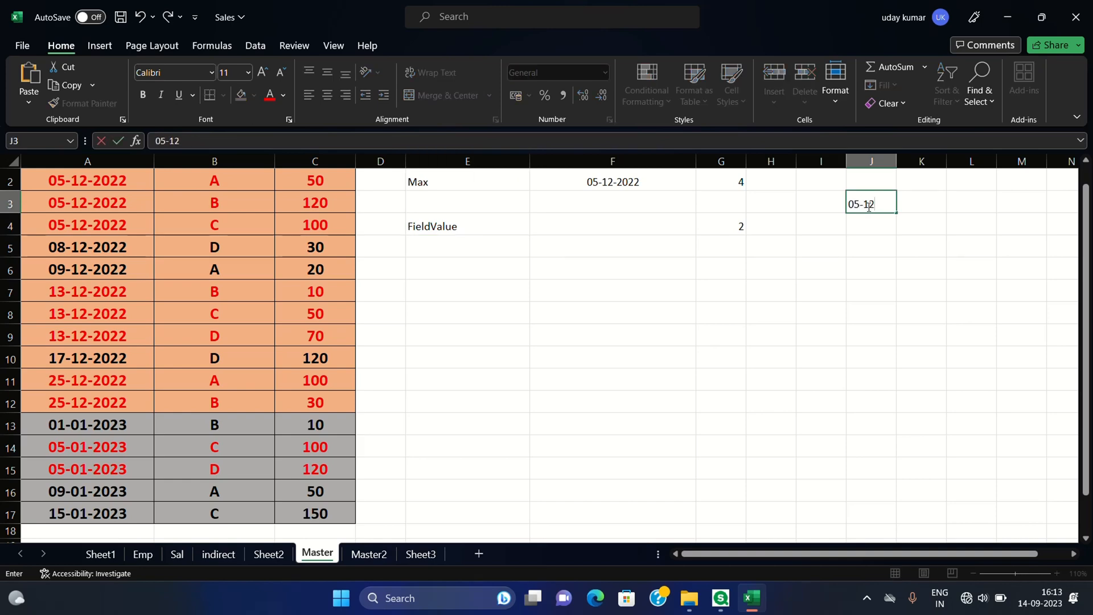
pyautogui.write('2')
pyautogui.press('Return')
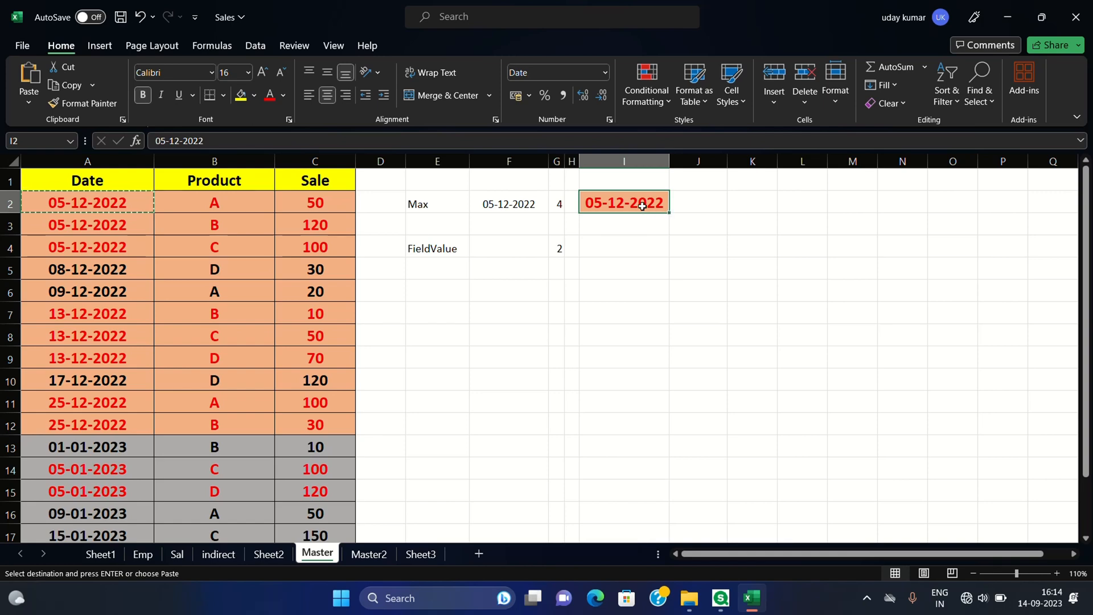
# Step: Enter 1 in cell J2 beside the copied date and slightly widen column K
pyautogui.click(690, 206)
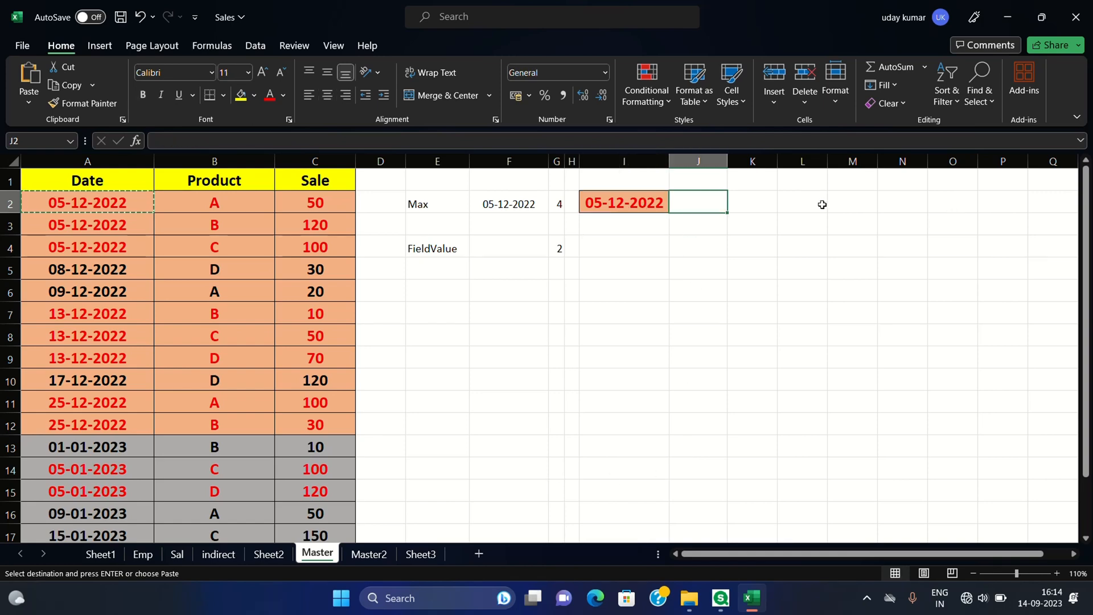
pyautogui.write('1')
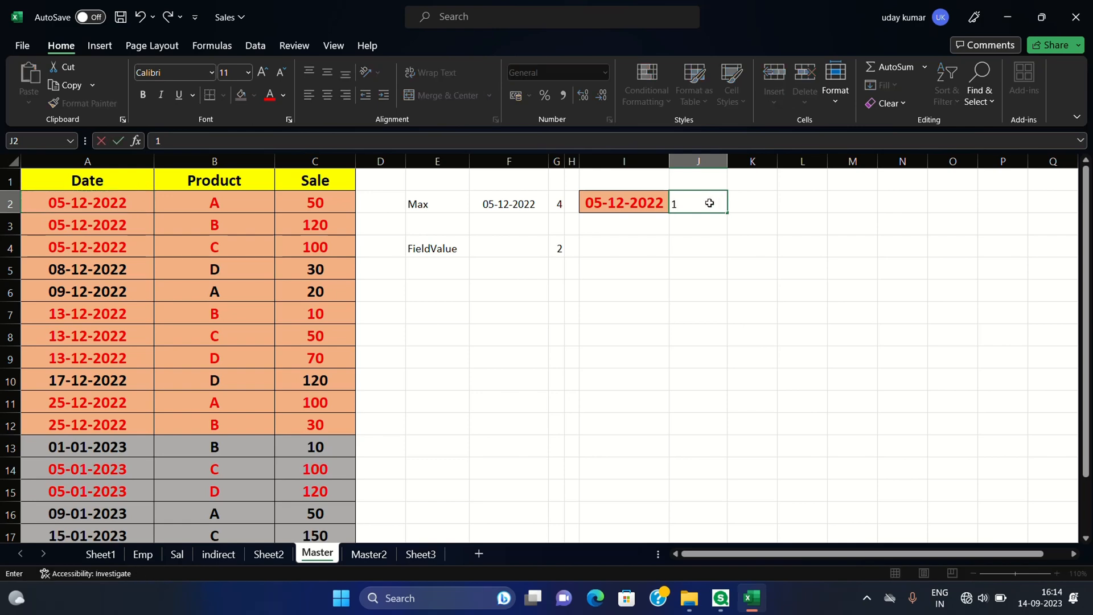
pyautogui.click(751, 202)
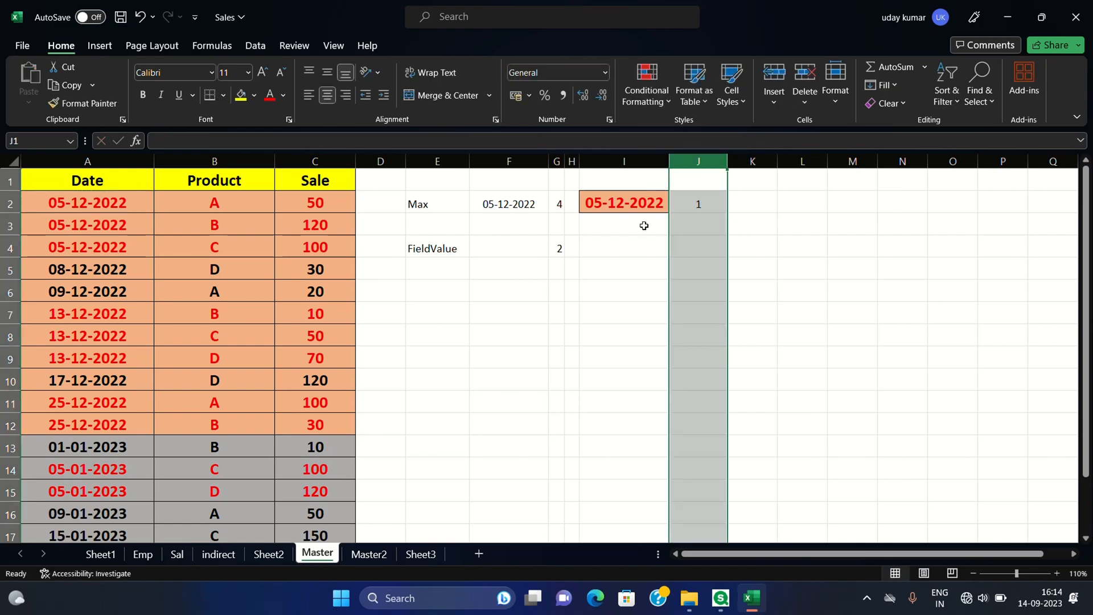
pyautogui.click(660, 221)
pyautogui.click(757, 204)
pyautogui.moveTo(778, 161); pyautogui.dragTo(784, 161)
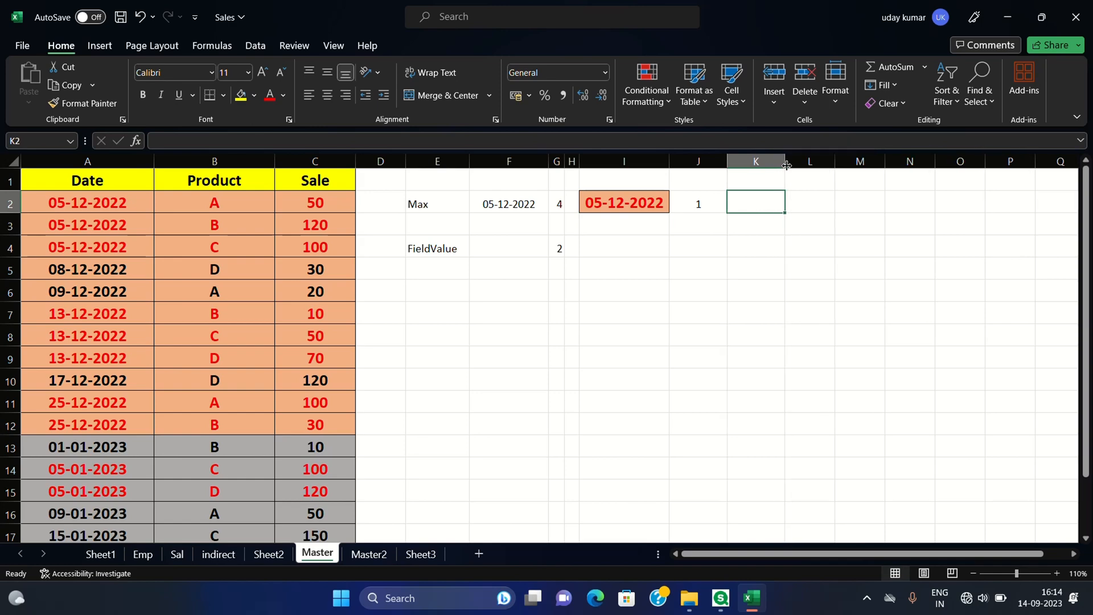
# Step: Check the Calender script in Qlik Sense Desktop, return to the Excel Master sheet and enter -1 in cell K2
pyautogui.click(721, 598)
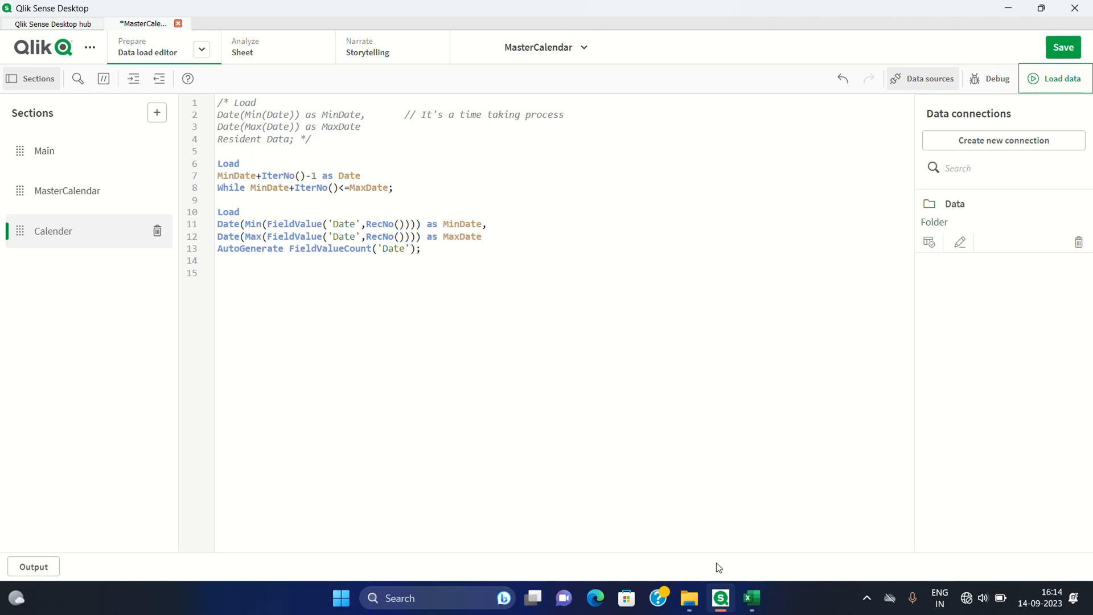
pyautogui.click(752, 597)
pyautogui.click(710, 209)
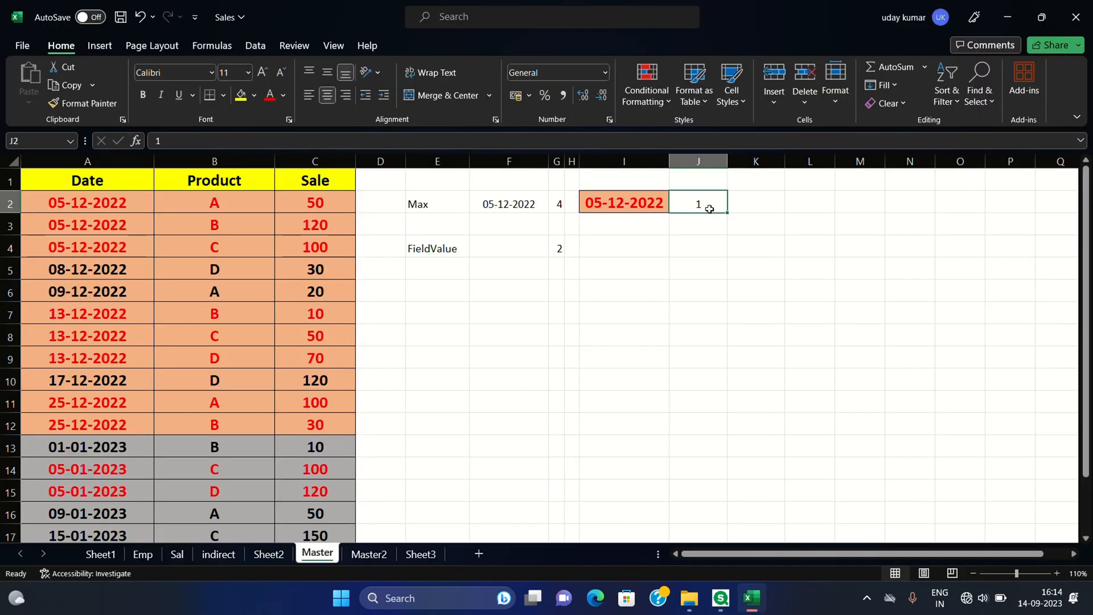
pyautogui.click(740, 204)
pyautogui.write('-1')
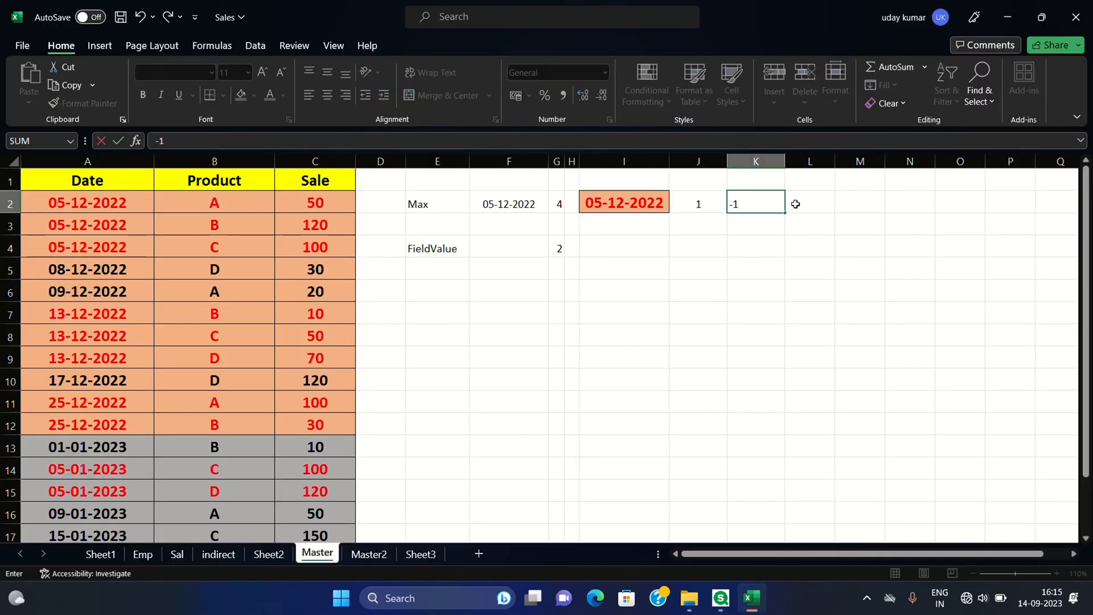
pyautogui.click(688, 203)
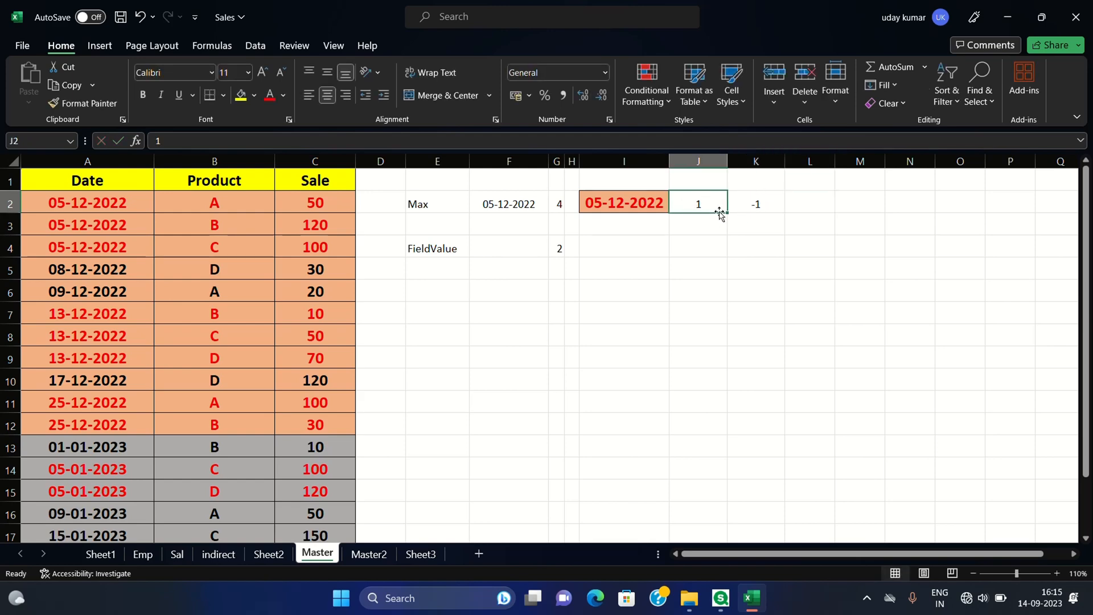
# Step: Widen column L and copy the date from I2 into L2
pyautogui.click(818, 204)
pyautogui.click(659, 206)
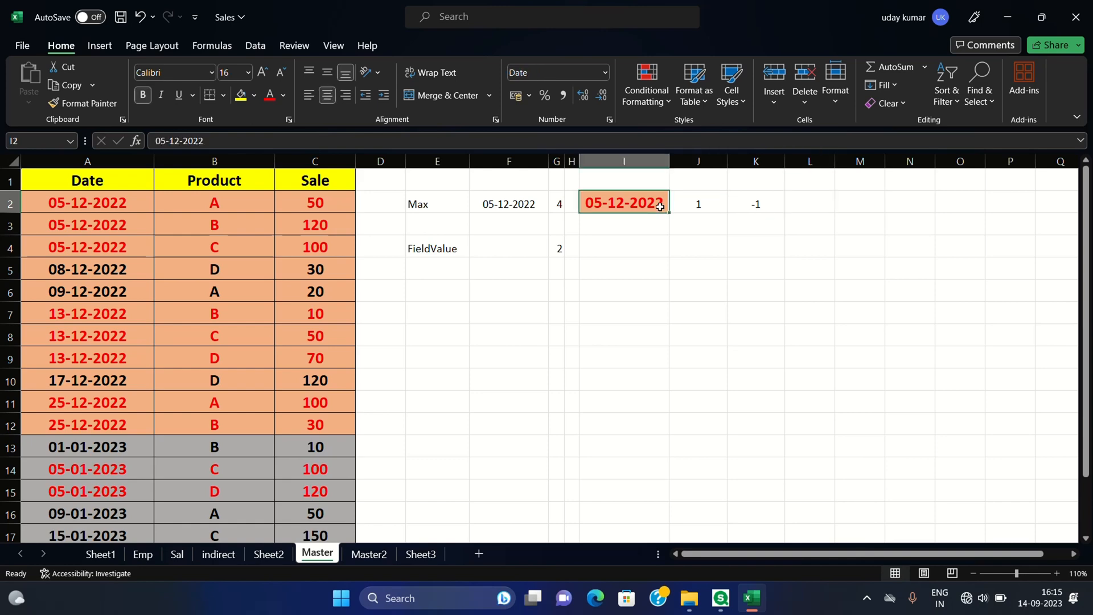
pyautogui.hotkey('ctrl', 'c')
pyautogui.moveTo(835, 171); pyautogui.dragTo(929, 173)
pyautogui.click(821, 206)
pyautogui.hotkey('ctrl', 'v')
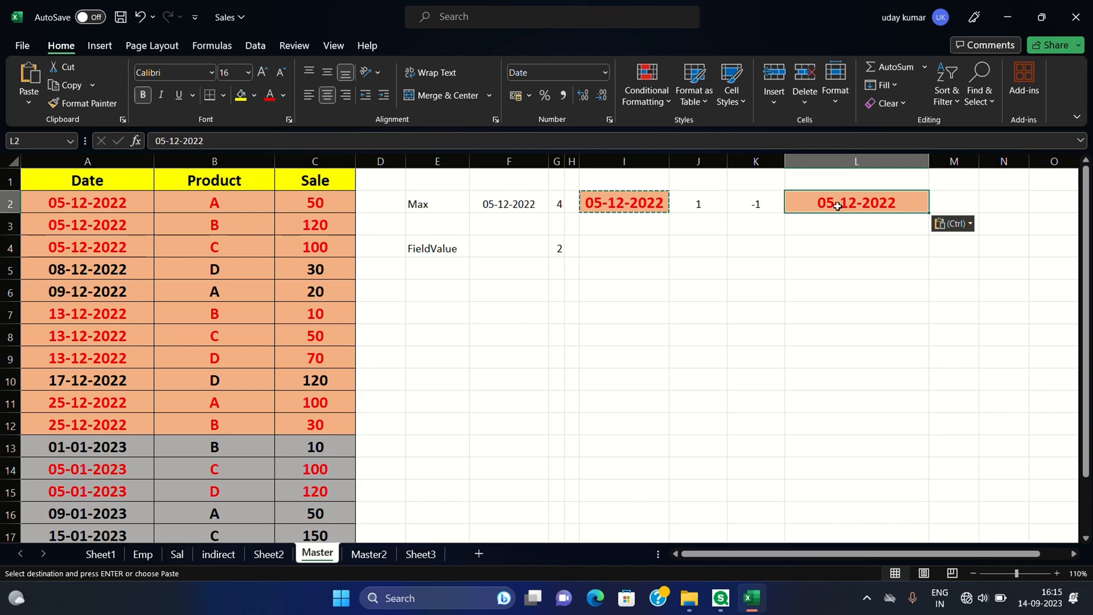
# Step: Check the iteration value in J2 and switch back to the Calender script in Qlik Sense Desktop
pyautogui.press('Left')
pyautogui.press('Left')
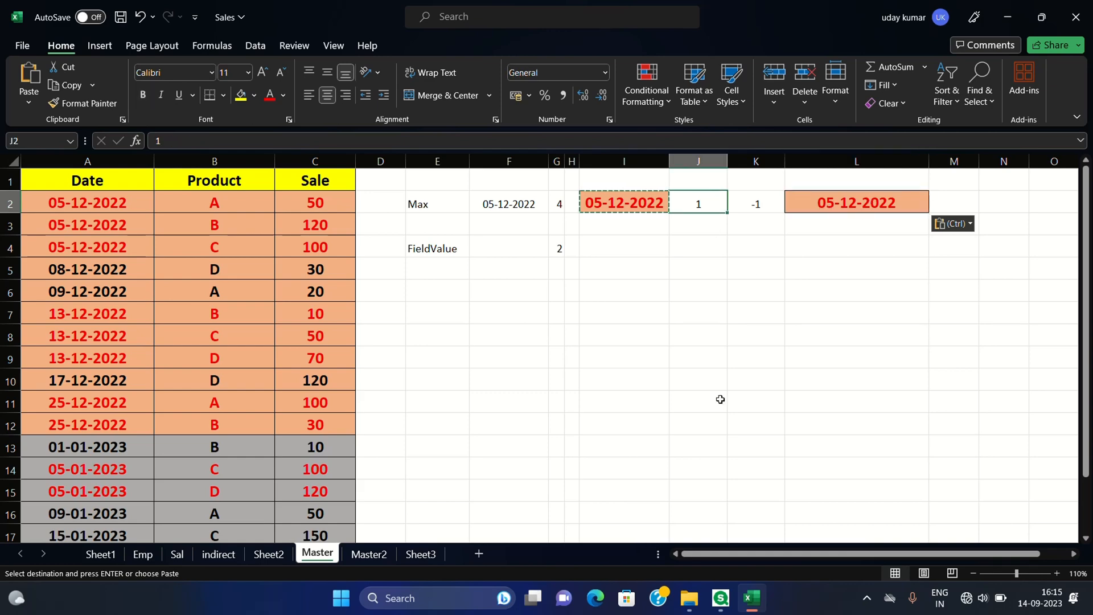
pyautogui.click(721, 597)
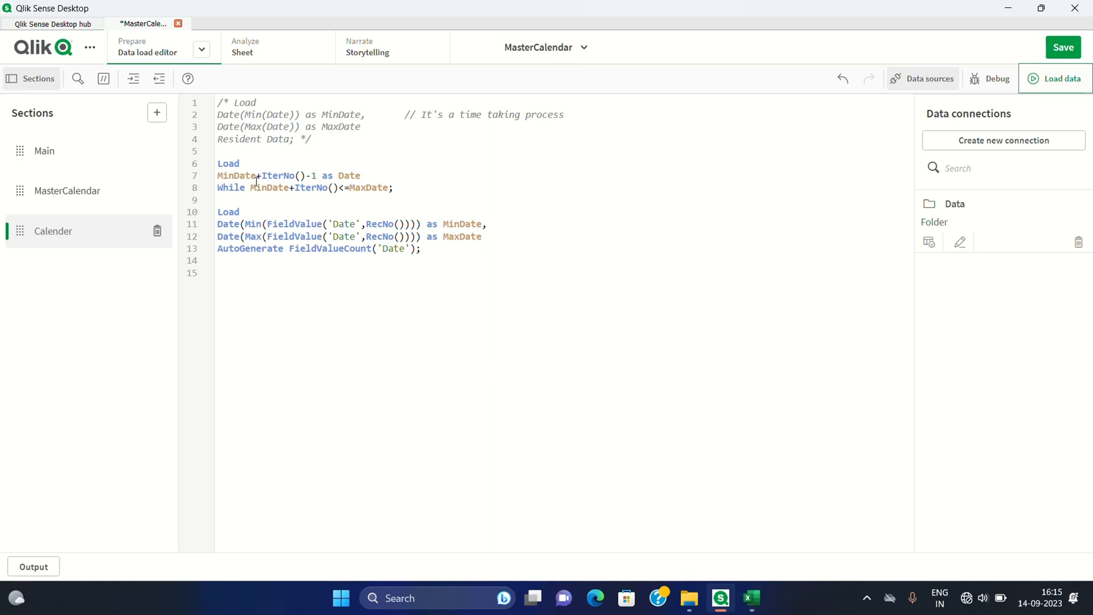
# Step: Examine the While condition MinDate+IterNo()<=MaxDate and the MinDate term of the Load statement in the Calender script
pyautogui.moveTo(251, 187)
pyautogui.mouseDown()
pyautogui.moveTo(392, 188)
pyautogui.moveTo(250, 188)
pyautogui.mouseUp()
pyautogui.click(305, 190)
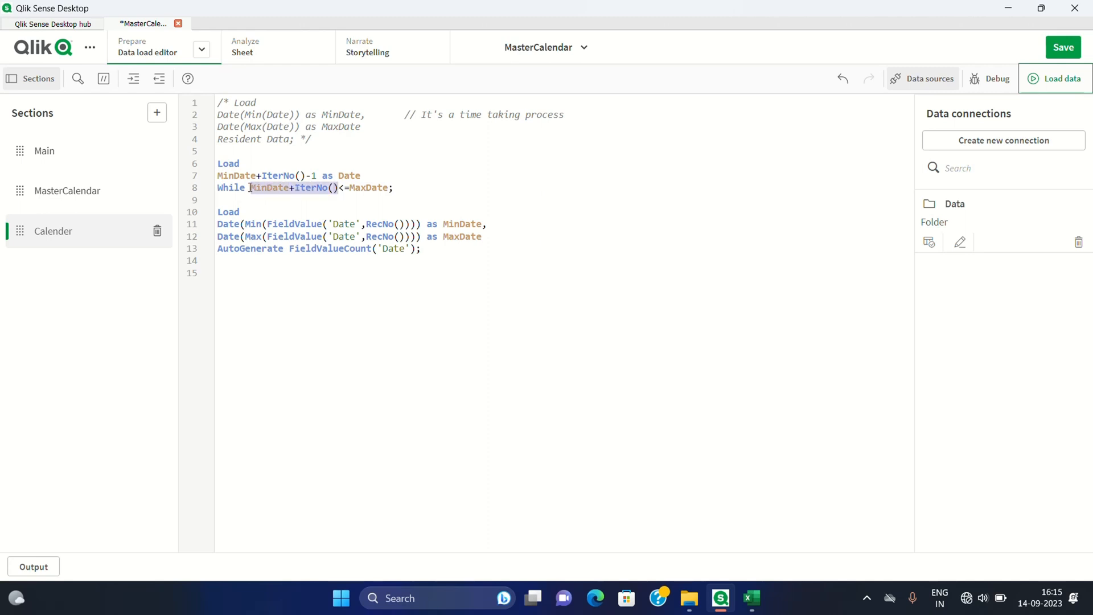
pyautogui.click(336, 188)
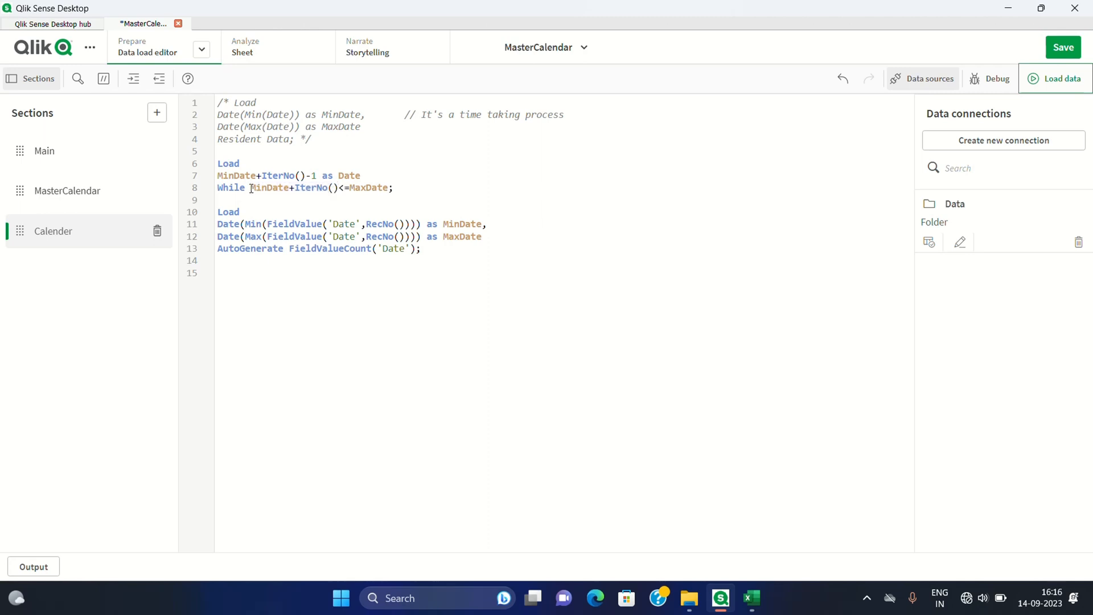
pyautogui.moveTo(251, 188); pyautogui.dragTo(338, 191)
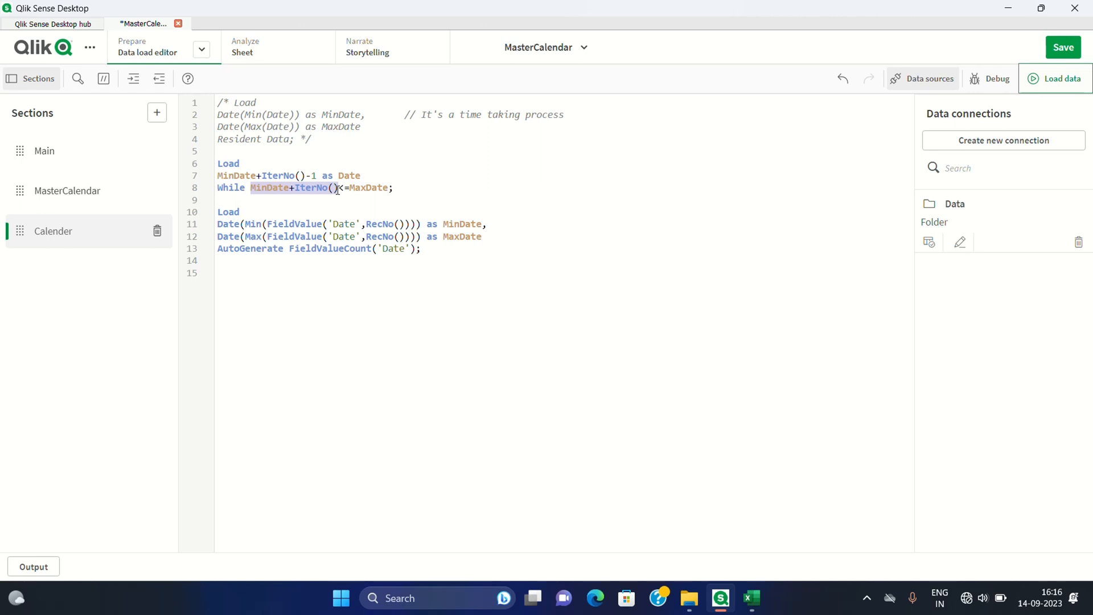
pyautogui.click(294, 191)
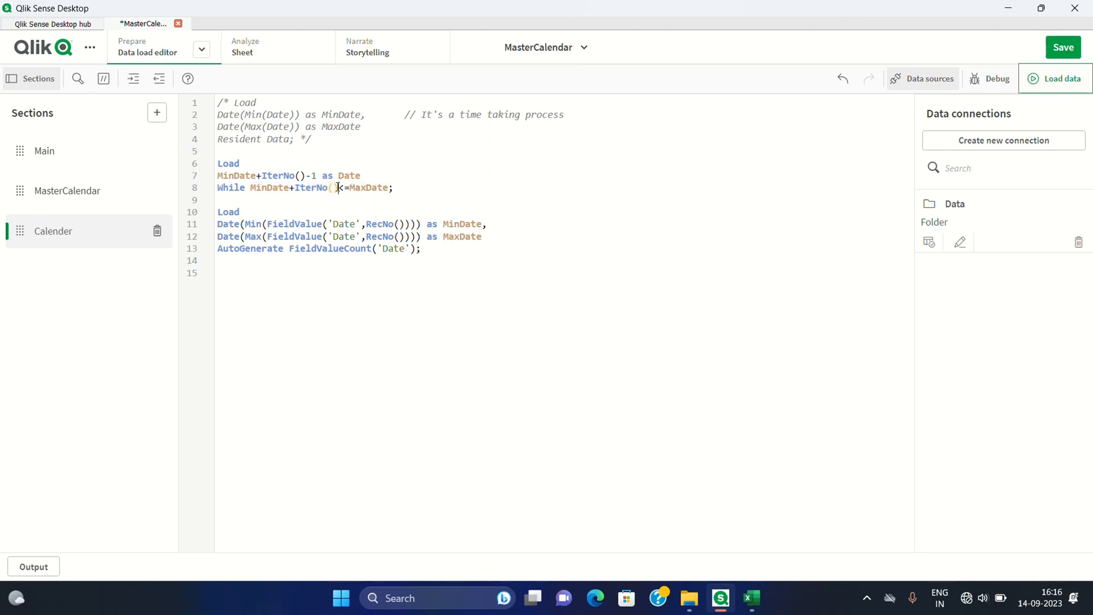
pyautogui.moveTo(338, 188); pyautogui.dragTo(251, 187)
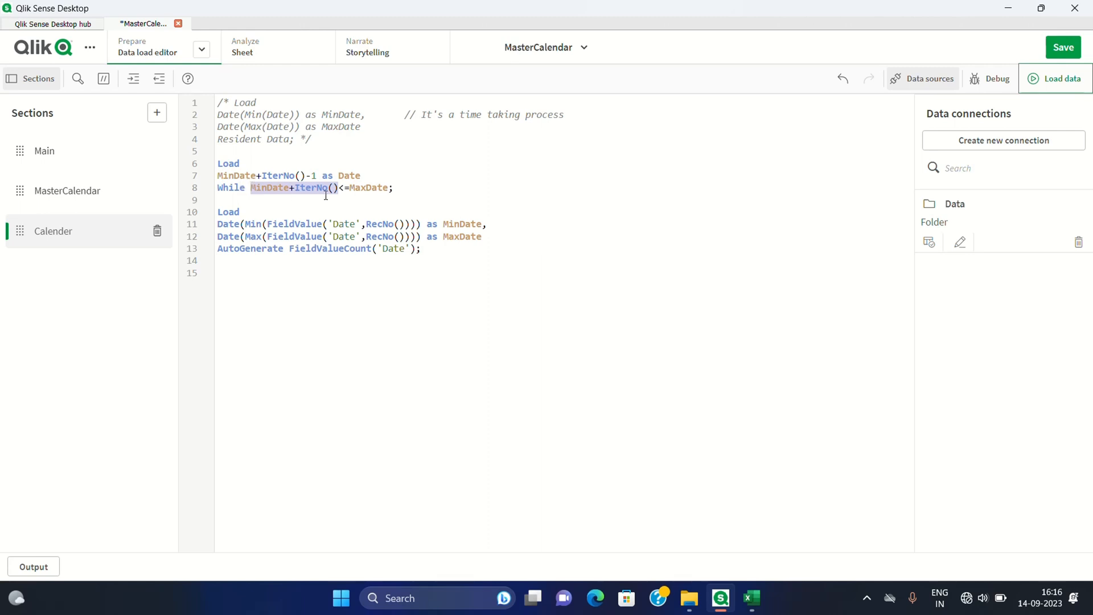
pyautogui.moveTo(349, 188); pyautogui.dragTo(391, 189)
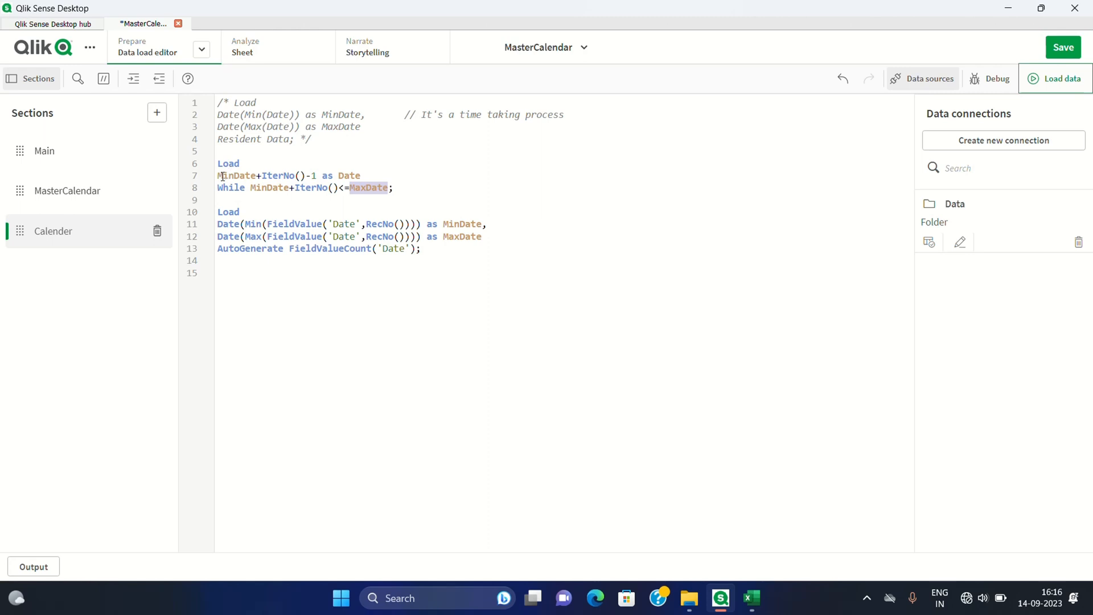
pyautogui.moveTo(218, 175); pyautogui.dragTo(257, 177)
pyautogui.click(275, 178)
# Step: Switch to the Excel Master sheet and enter 06-12-2022 in cell L3
pyautogui.click(752, 598)
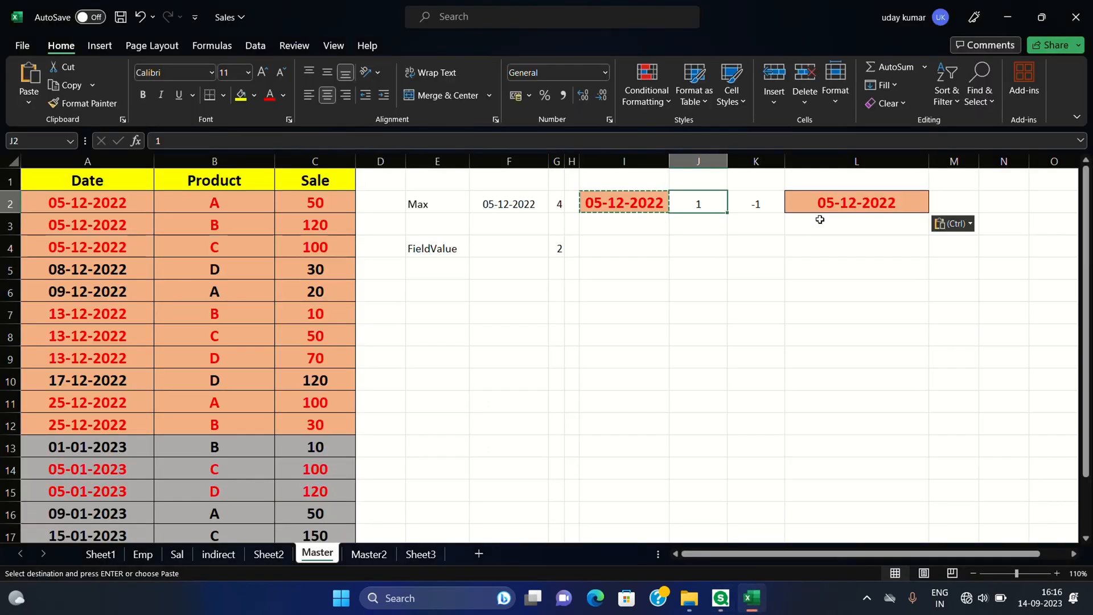
pyautogui.click(819, 223)
pyautogui.write('06-12-2022')
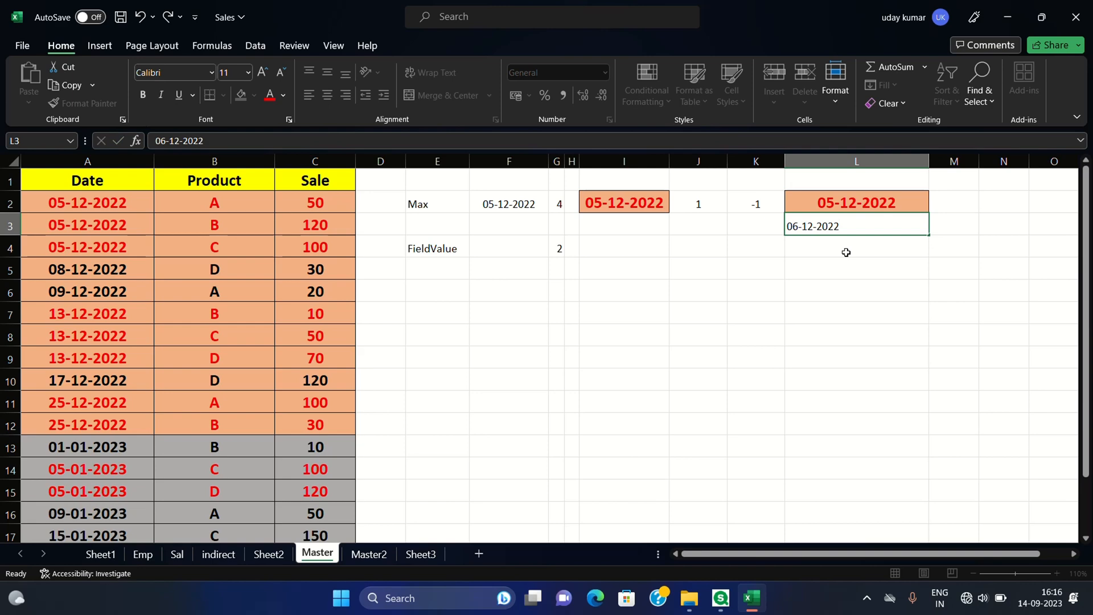
pyautogui.press('Return')
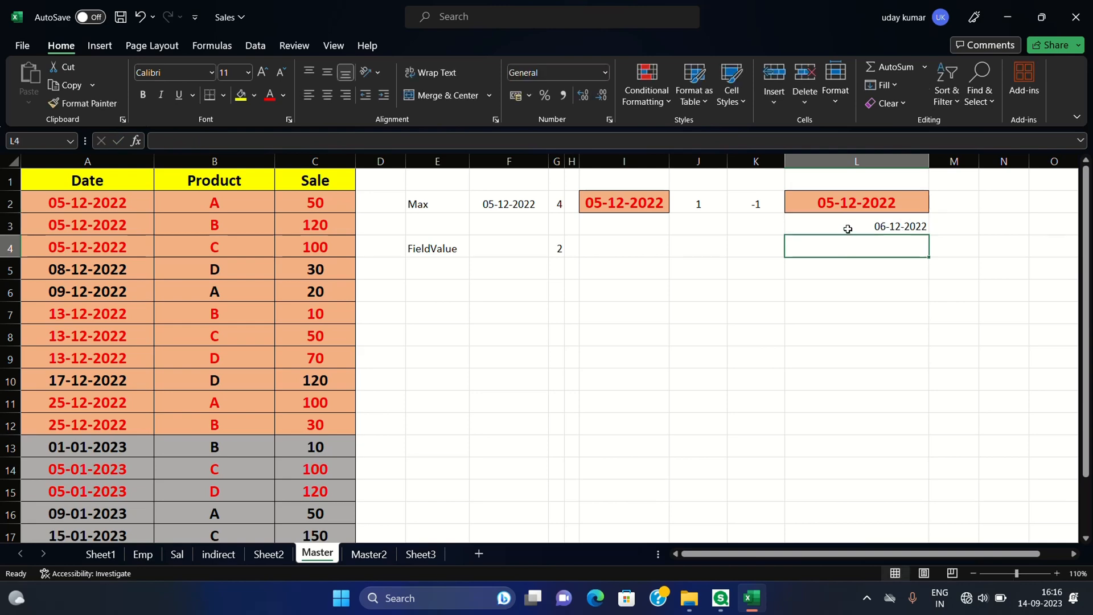
pyautogui.click(849, 228)
# Step: Copy the date from I2 into I3, and enter 2 in J3 and -1 in K3
pyautogui.click(624, 224)
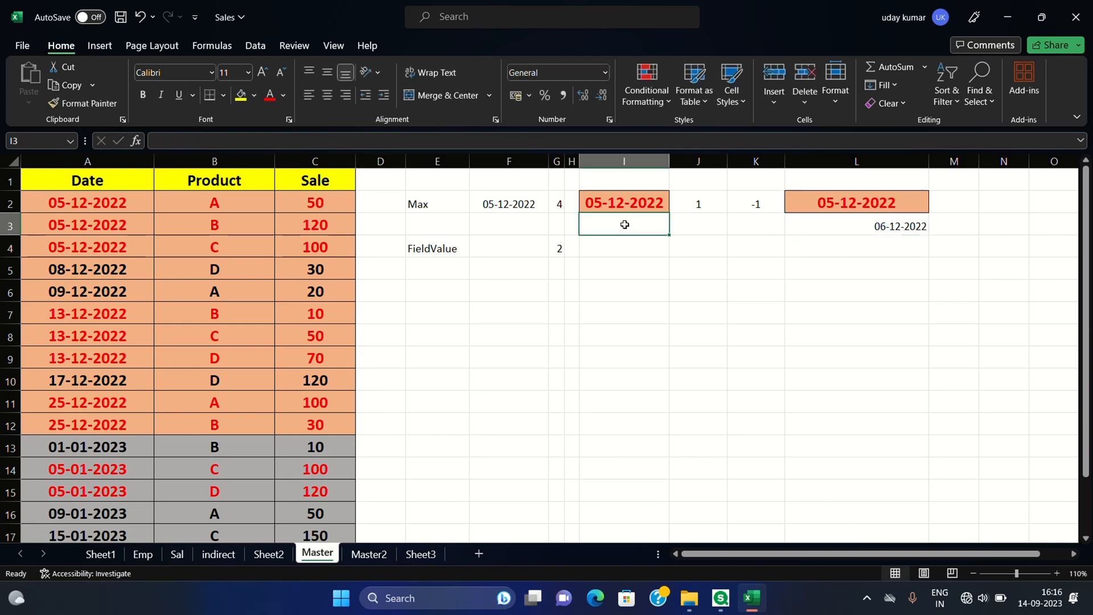
pyautogui.click(621, 201)
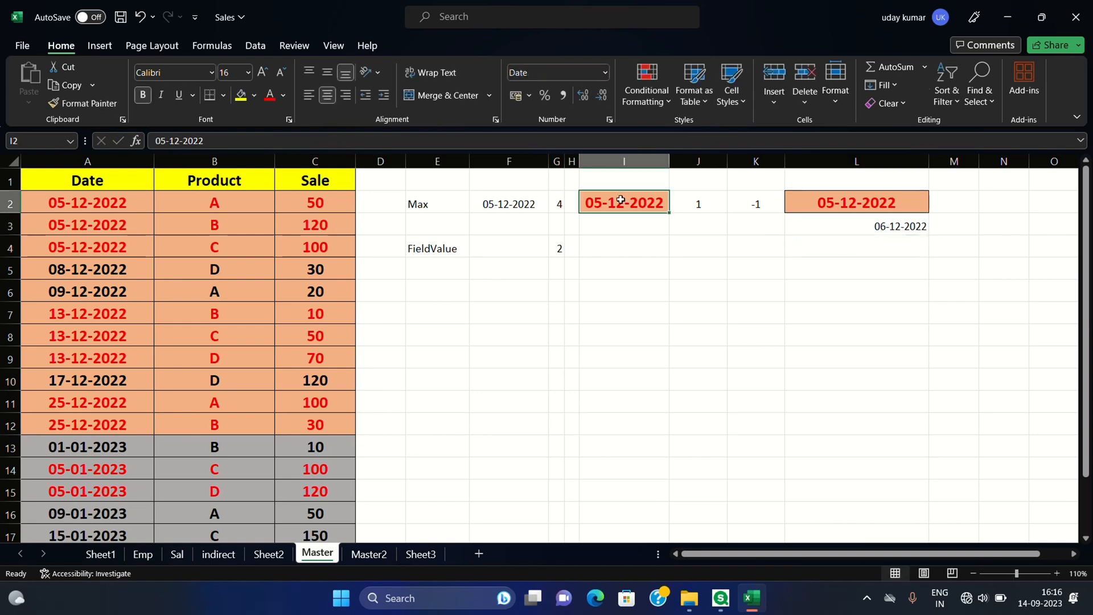
pyautogui.hotkey('ctrl', 'c')
pyautogui.click(624, 225)
pyautogui.hotkey('ctrl', 'v')
pyautogui.click(709, 228)
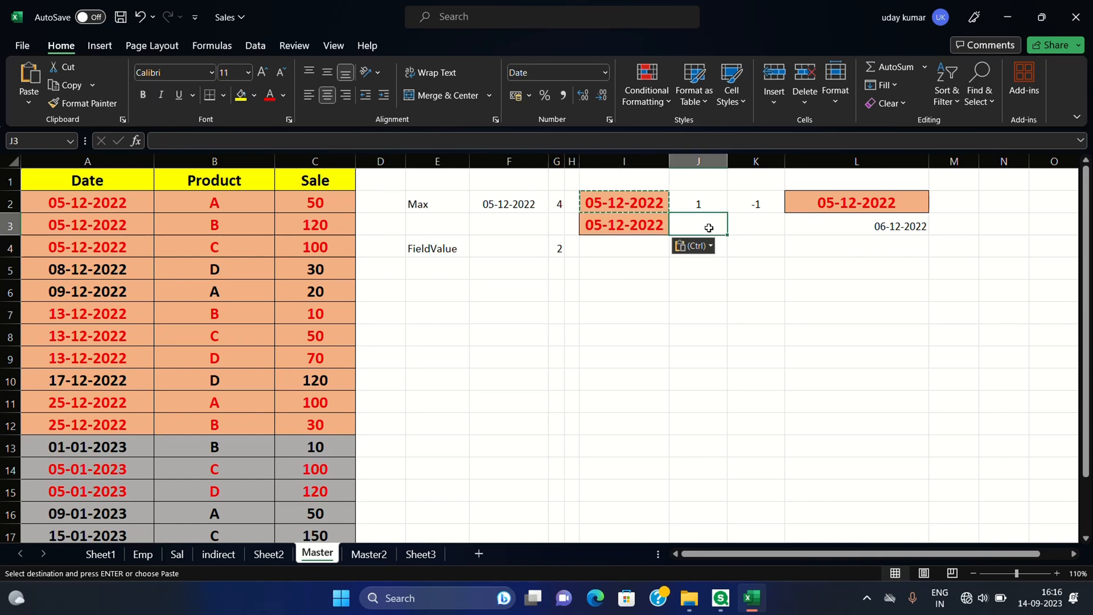
pyautogui.write('2')
pyautogui.click(741, 227)
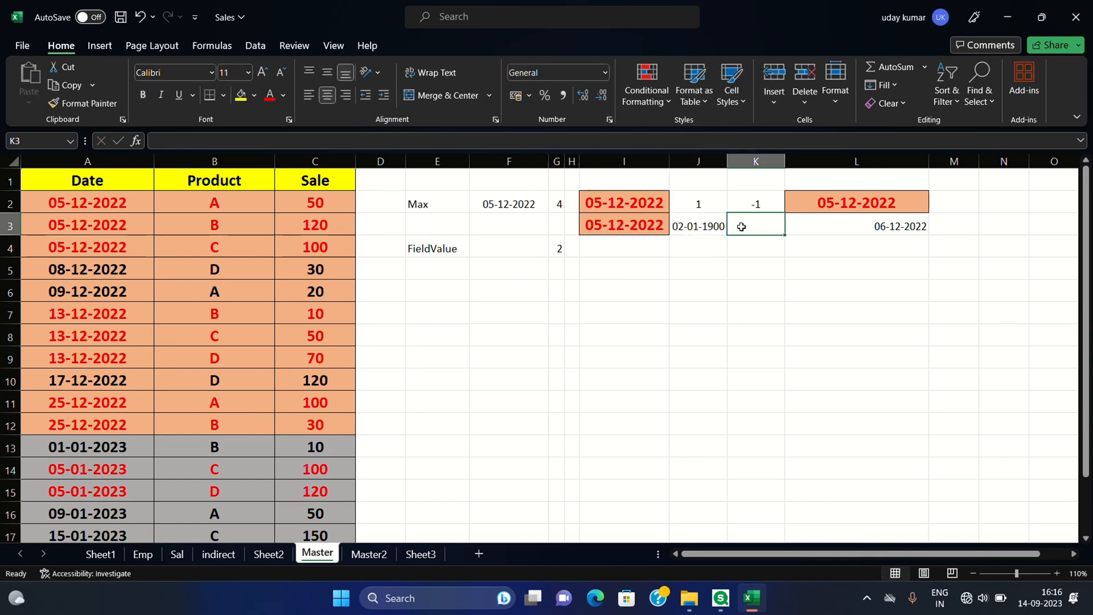
# Step: Check the IterNo() term of the Calender script in Qlik Sense Desktop and return to the Excel Master sheet
pyautogui.hotkey('alt', 'Tab')
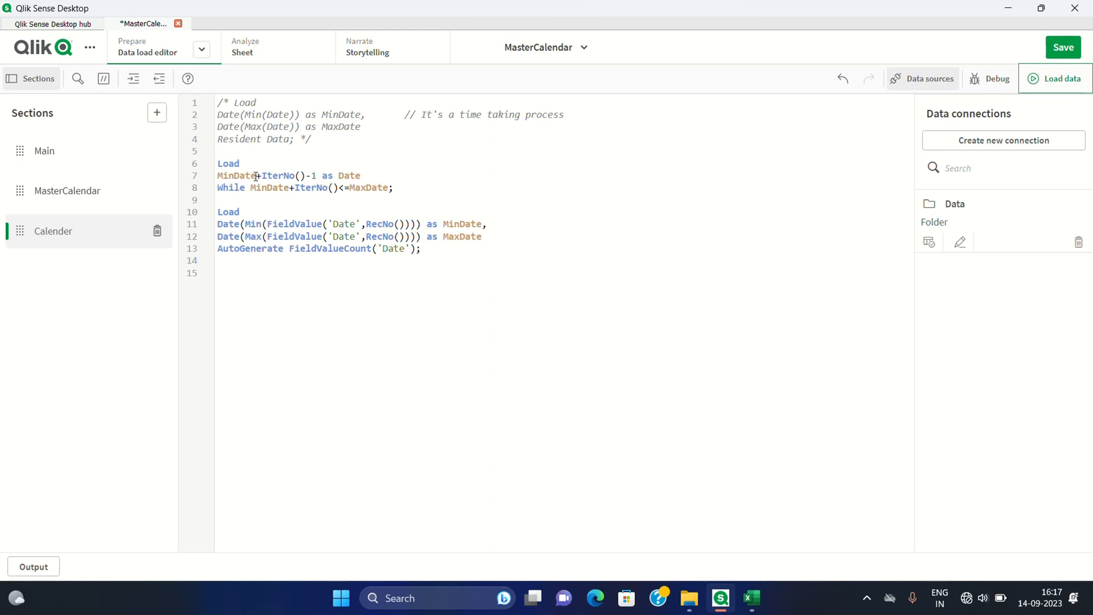
pyautogui.moveTo(257, 175); pyautogui.dragTo(308, 177)
pyautogui.click(752, 598)
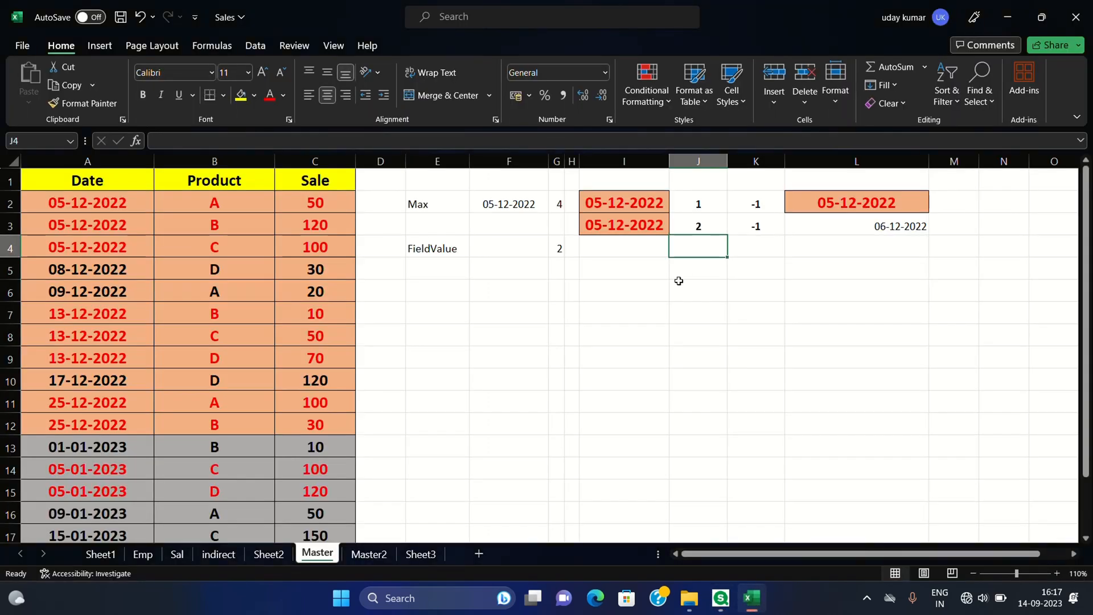
# Step: Check the date and iteration value in row 3 and center the date in cell L3
pyautogui.click(619, 226)
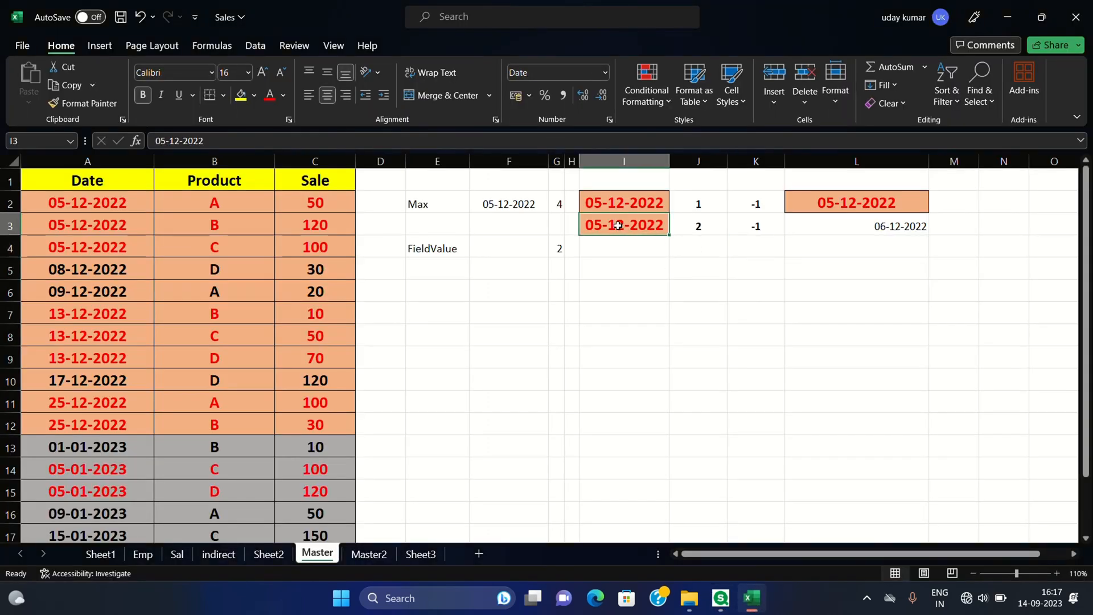
pyautogui.click(691, 227)
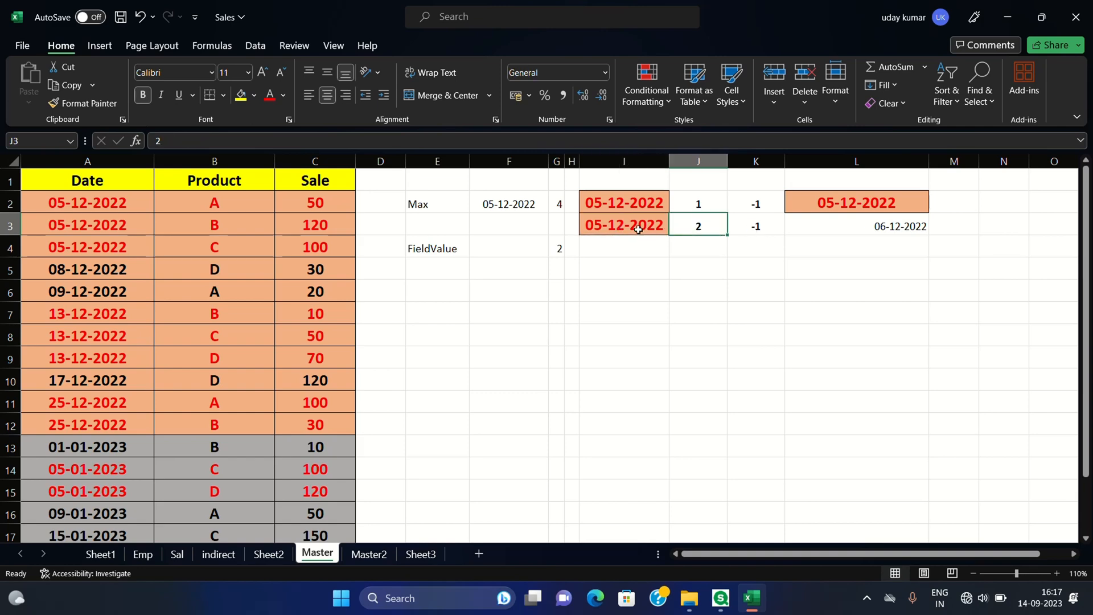
pyautogui.click(867, 225)
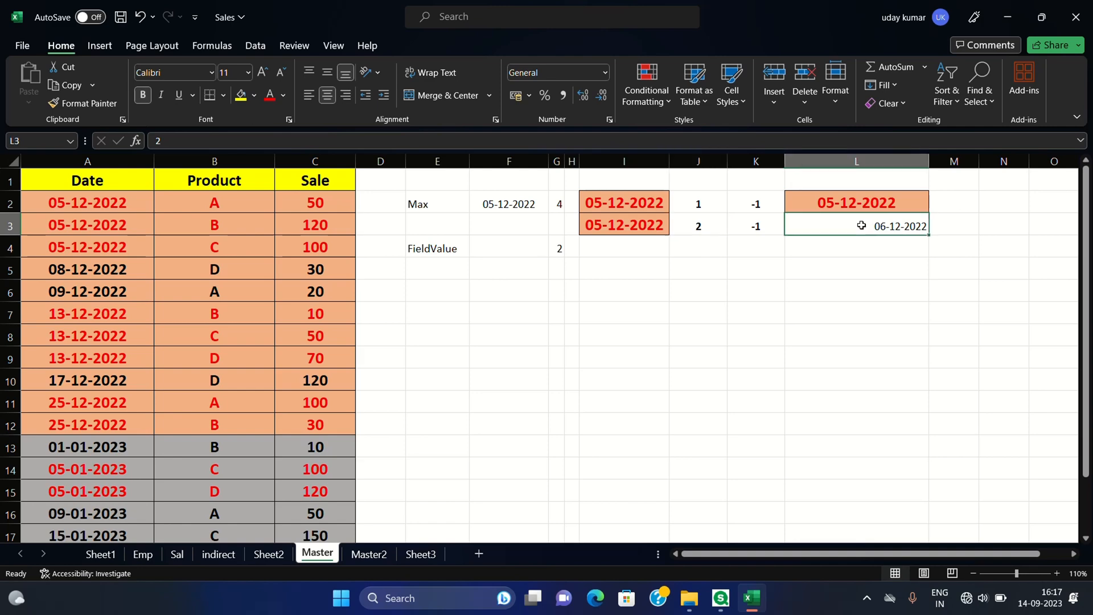
pyautogui.click(327, 95)
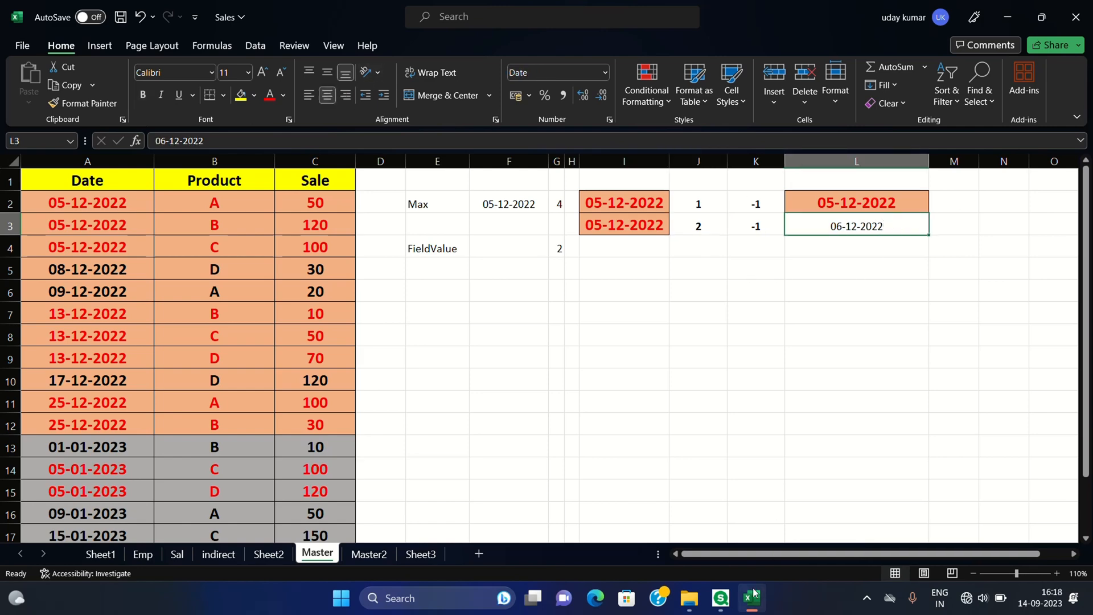
# Step: Check MaxDate in the Qlik Sense script, return to Excel and fill I4:K4 with the copied 05-12-2022 date, 3 and -1
pyautogui.click(721, 598)
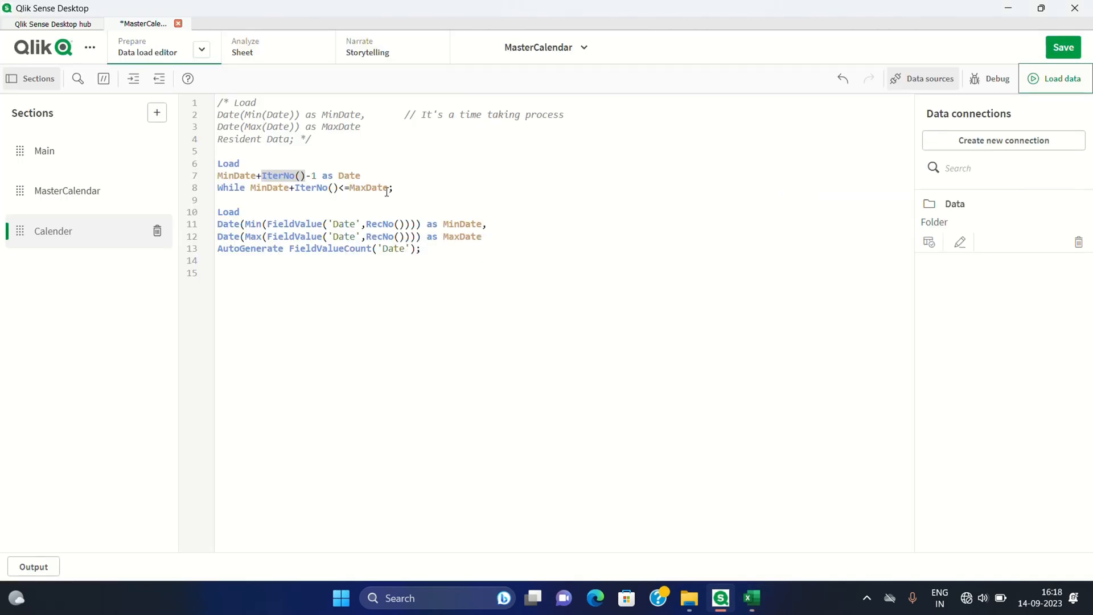
pyautogui.moveTo(388, 188); pyautogui.dragTo(349, 191)
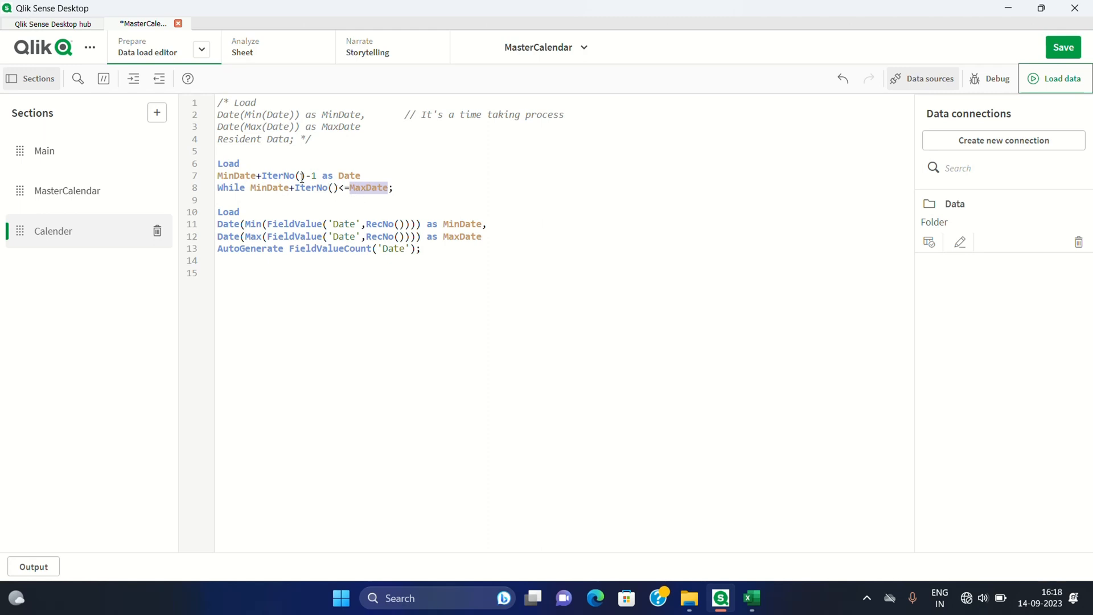
pyautogui.click(752, 598)
pyautogui.click(630, 248)
pyautogui.hotkey('ctrl', 'v')
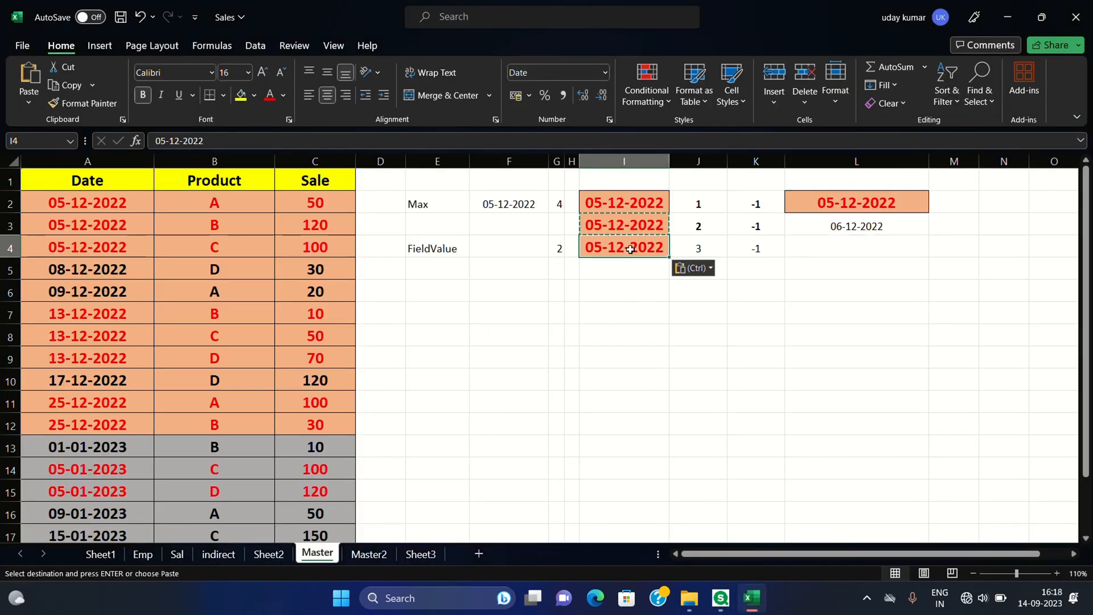
pyautogui.click(694, 249)
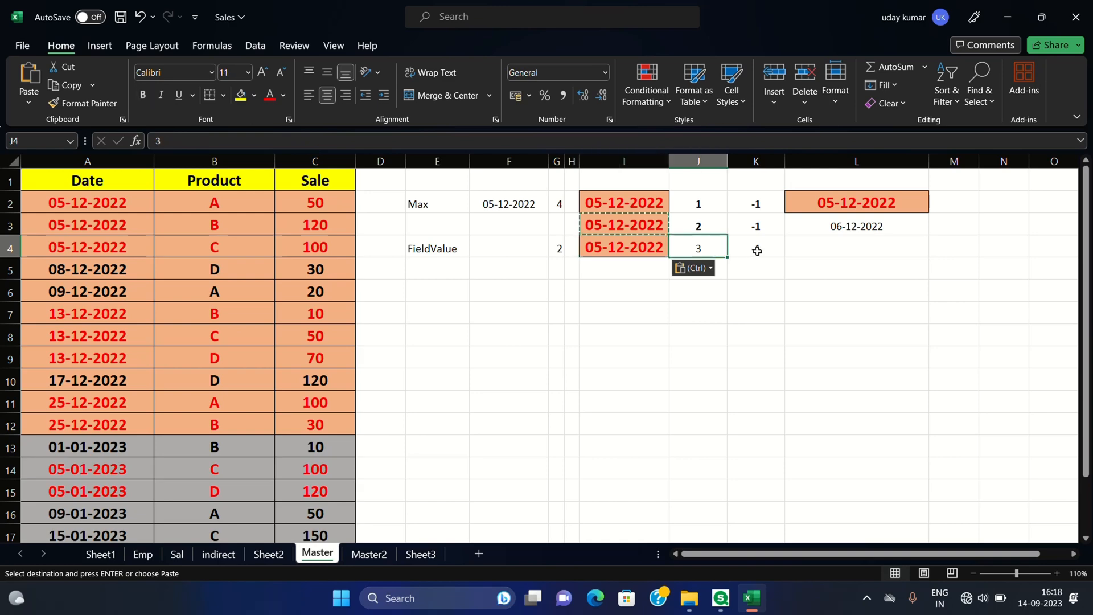
# Step: Enter 07/12/2022 in cell L4 and shade L3:L4 light blue
pyautogui.click(816, 249)
pyautogui.write('07/12/20')
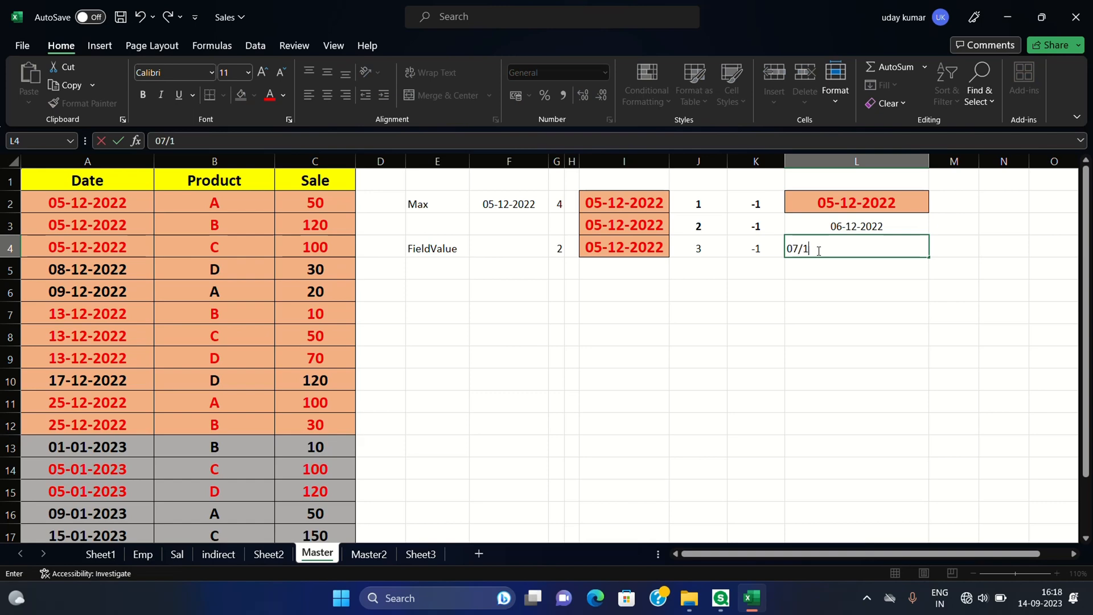
pyautogui.write('22')
pyautogui.moveTo(827, 228); pyautogui.dragTo(830, 247)
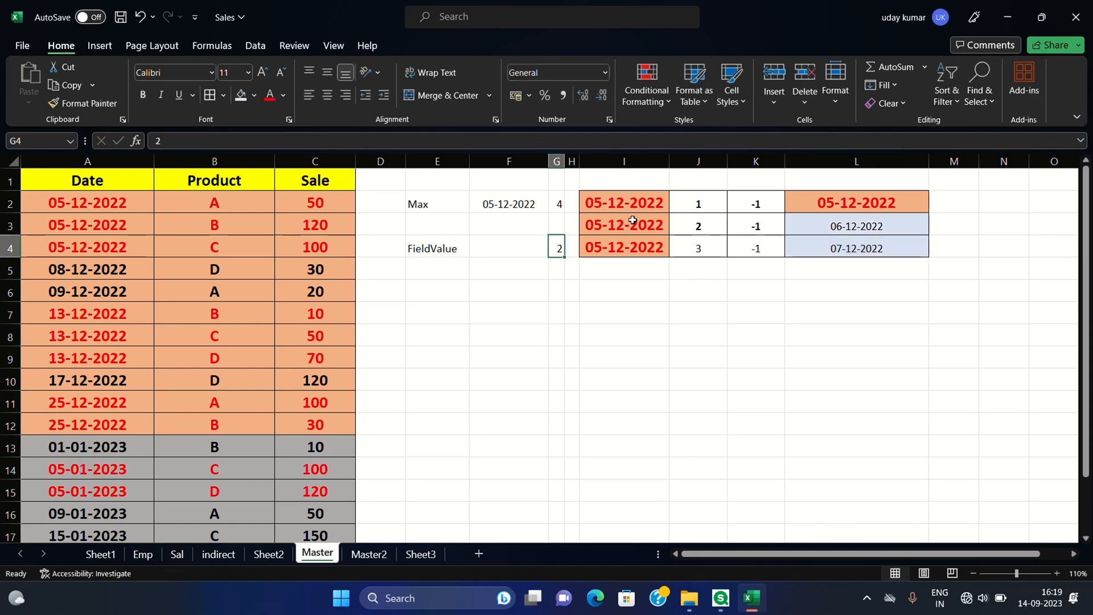
# Step: Review the iteration rows in I2:L4 against the source dates and the empty cells below them in column L
pyautogui.click(606, 198)
pyautogui.moveTo(606, 198); pyautogui.dragTo(881, 246)
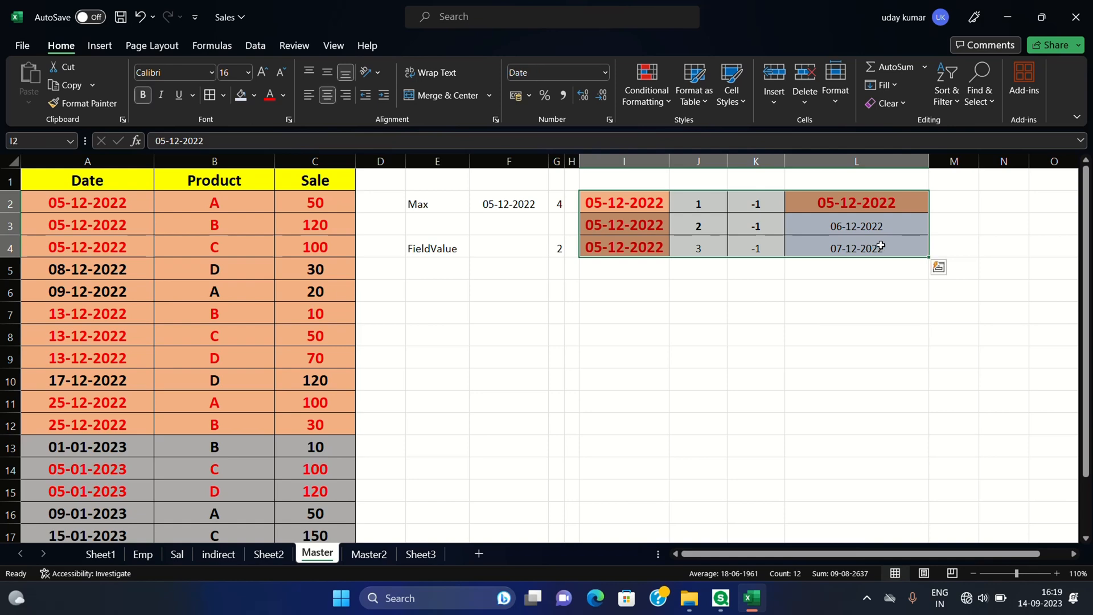
pyautogui.click(832, 250)
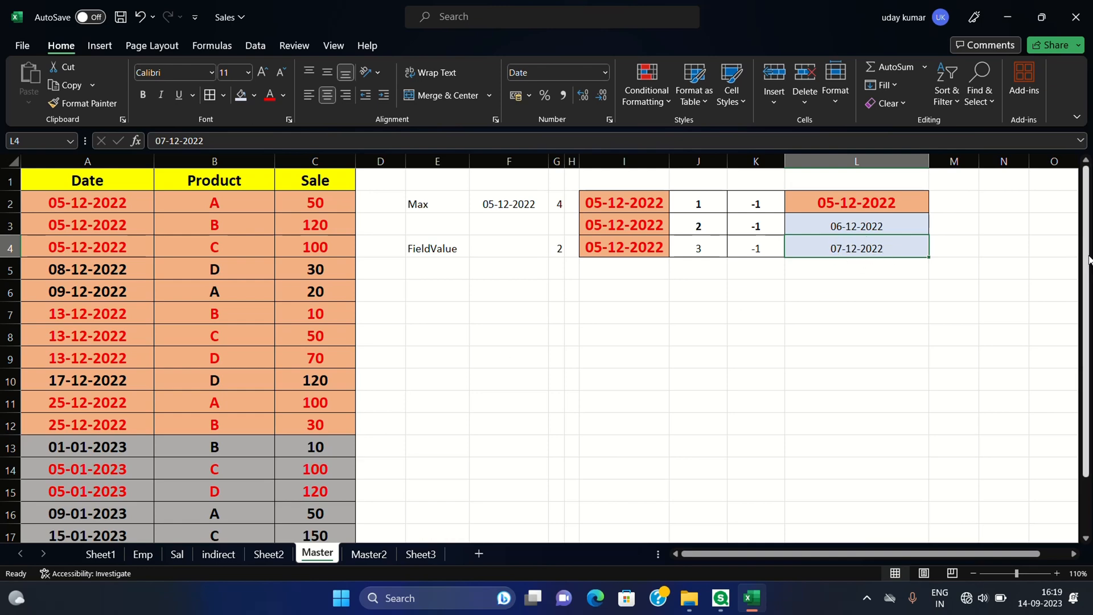
pyautogui.moveTo(1087, 259); pyautogui.dragTo(1087, 261)
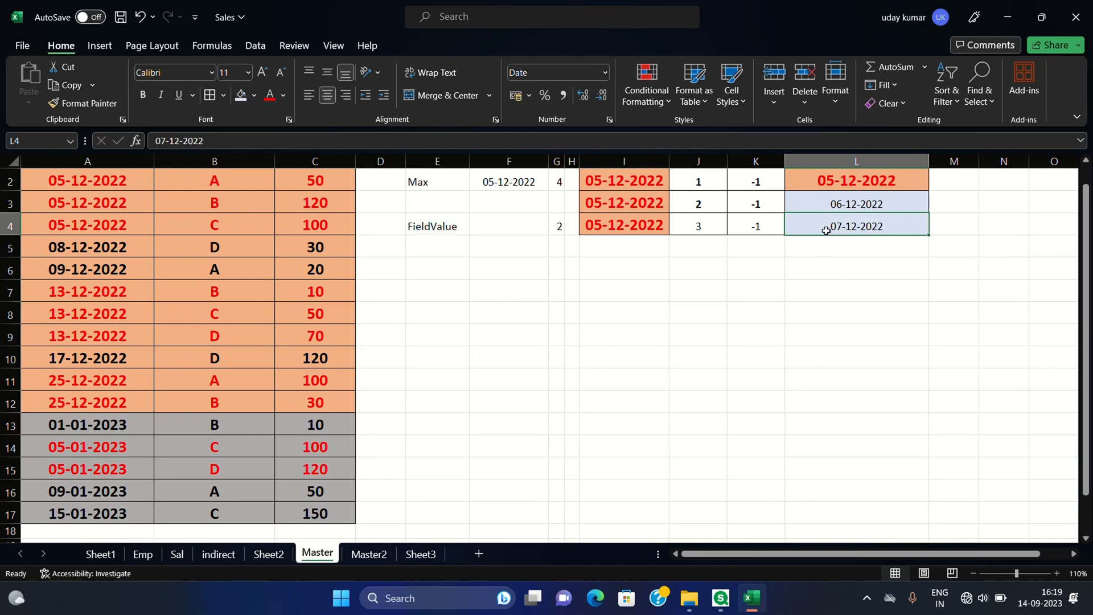
pyautogui.click(638, 225)
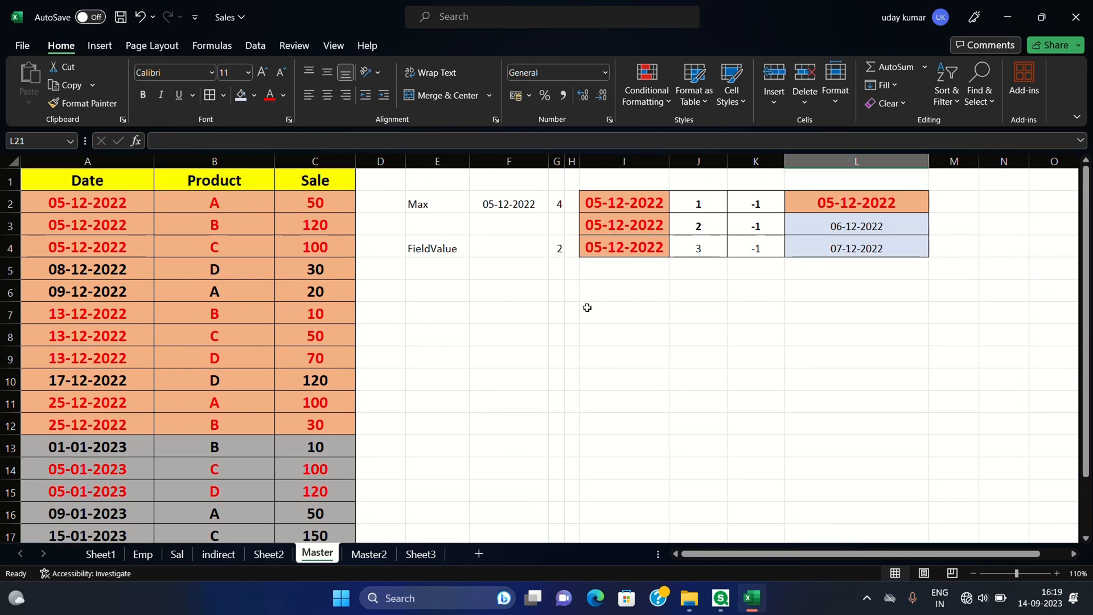
pyautogui.moveTo(589, 199); pyautogui.dragTo(906, 379)
pyautogui.click(881, 270)
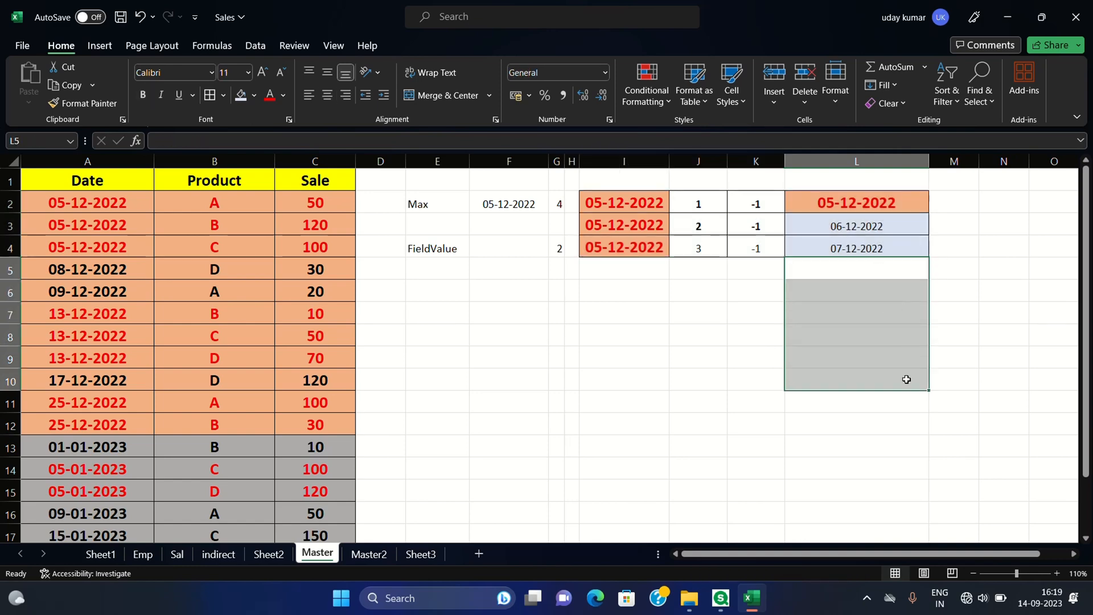
# Step: Switch to Qlik Sense Desktop, load the data with the Calender script and open the app's sheet view
pyautogui.click(718, 608)
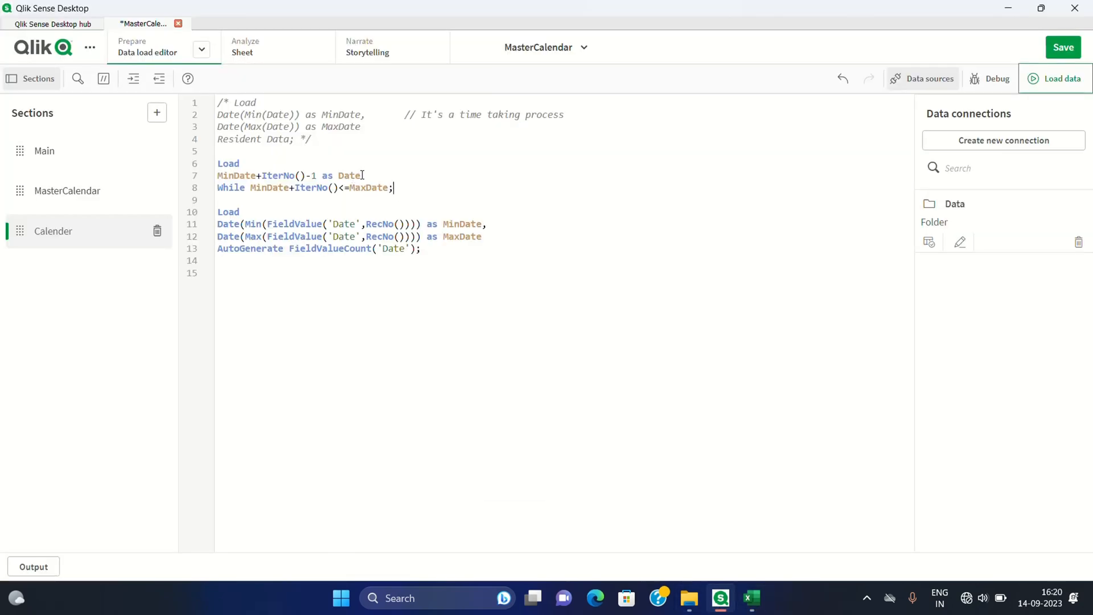
pyautogui.doubleClick(357, 176)
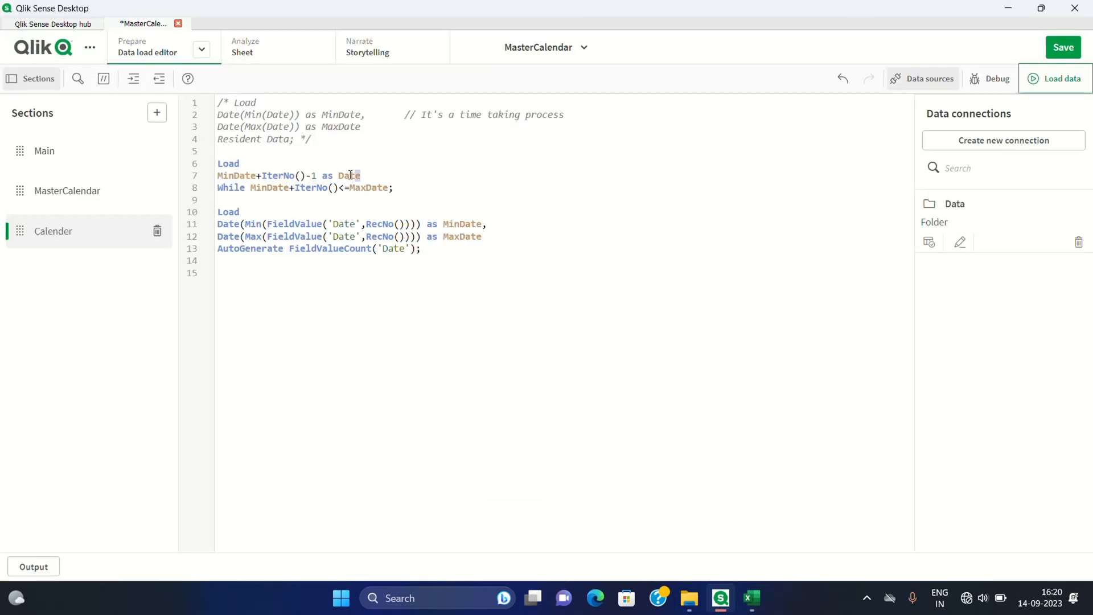
pyautogui.click(1056, 82)
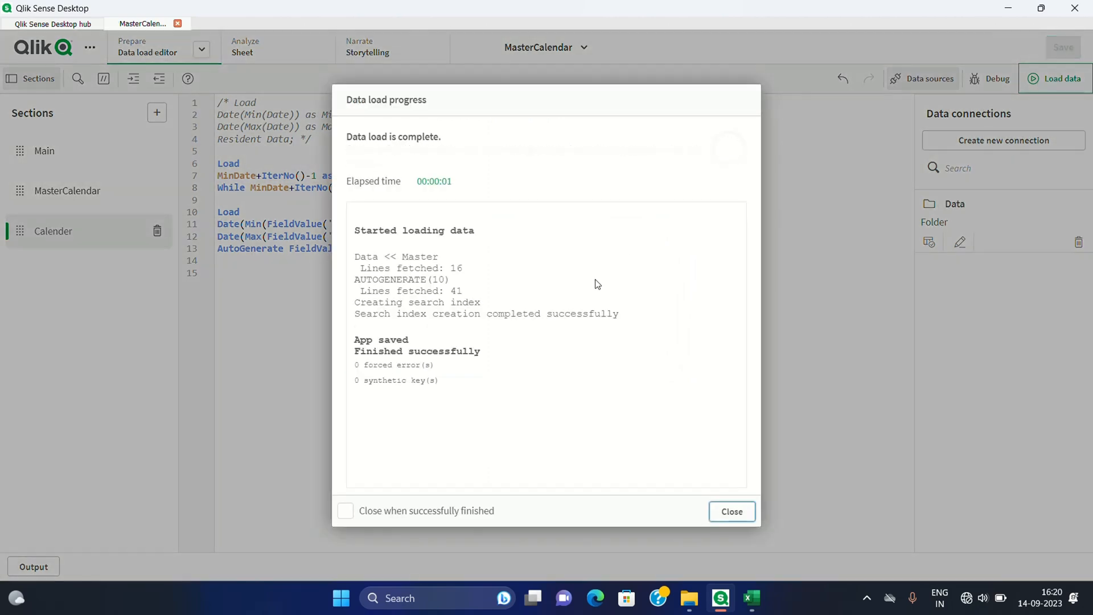
pyautogui.click(732, 511)
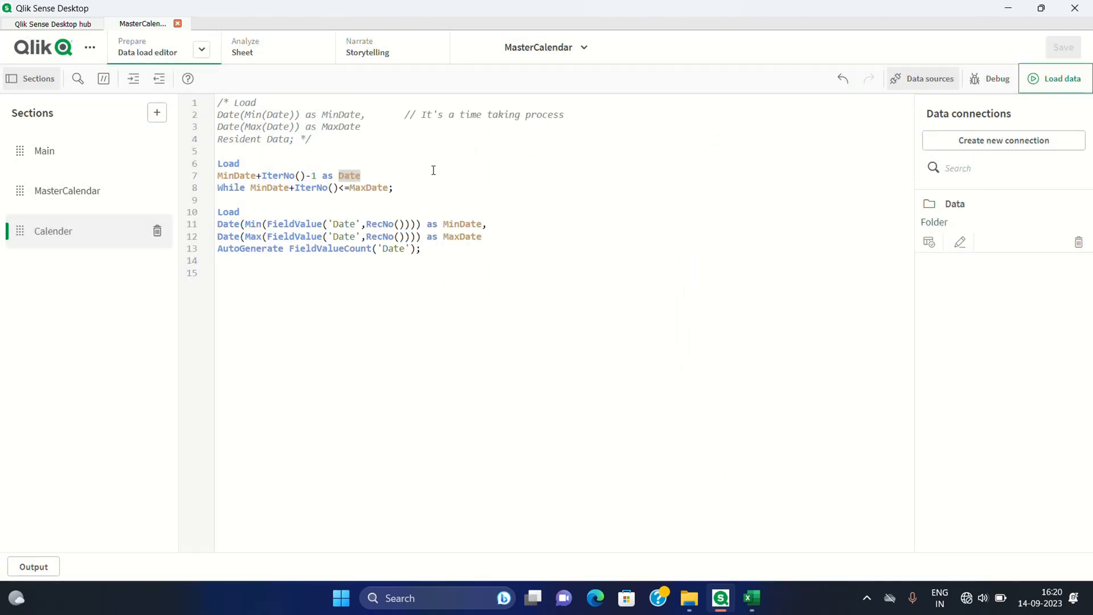
pyautogui.click(253, 60)
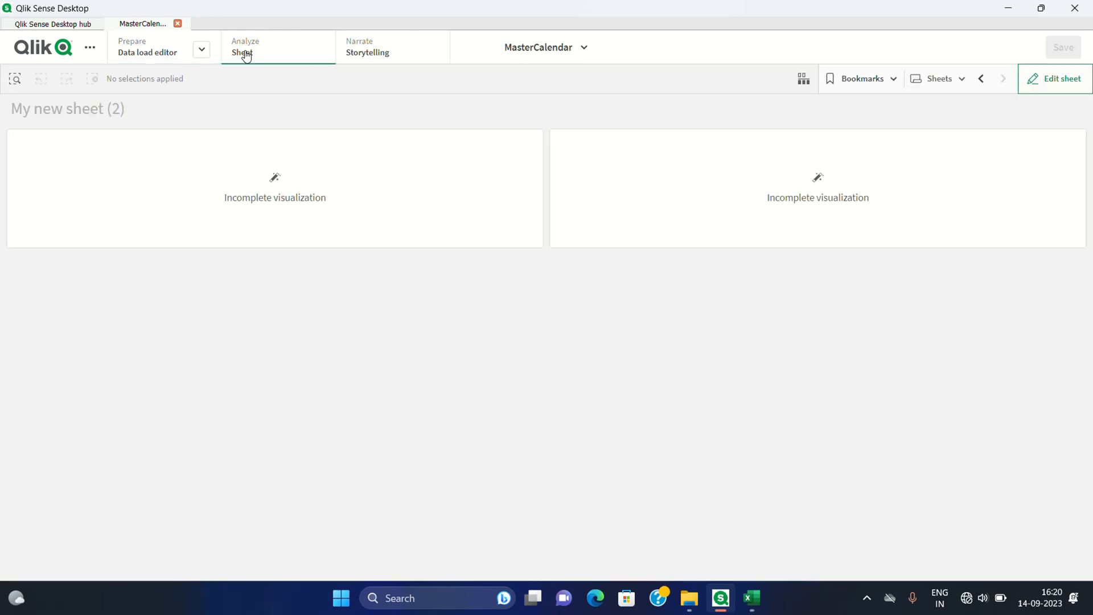
# Step: Check the date rows on My new sheet, selecting 05/12/2022 and 06/12/2022 in the table and clearing the Date selection
pyautogui.click(981, 78)
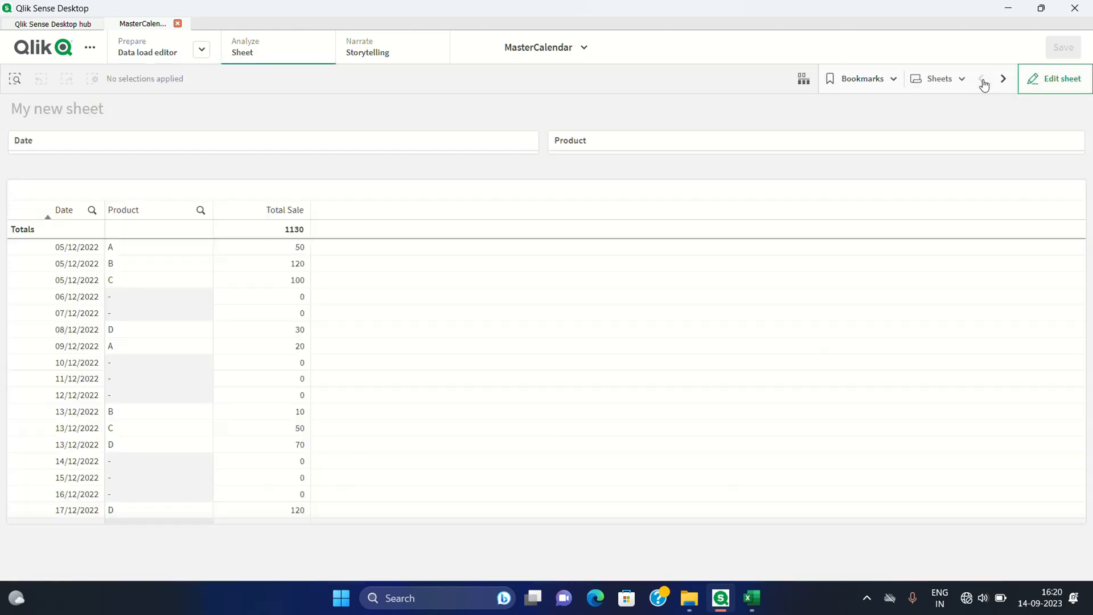
pyautogui.click(70, 251)
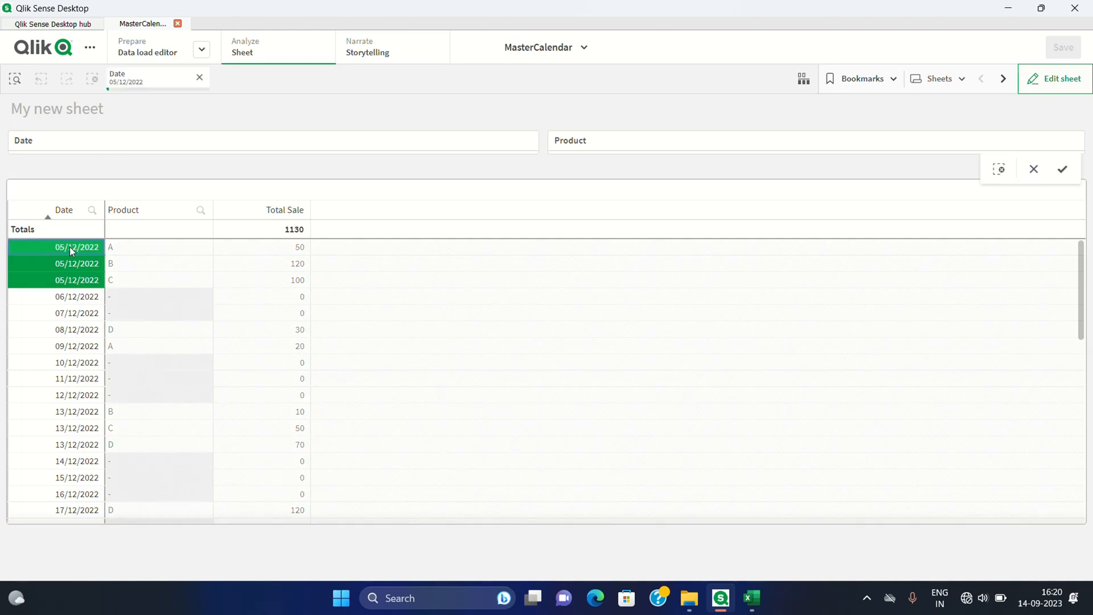
pyautogui.click(67, 297)
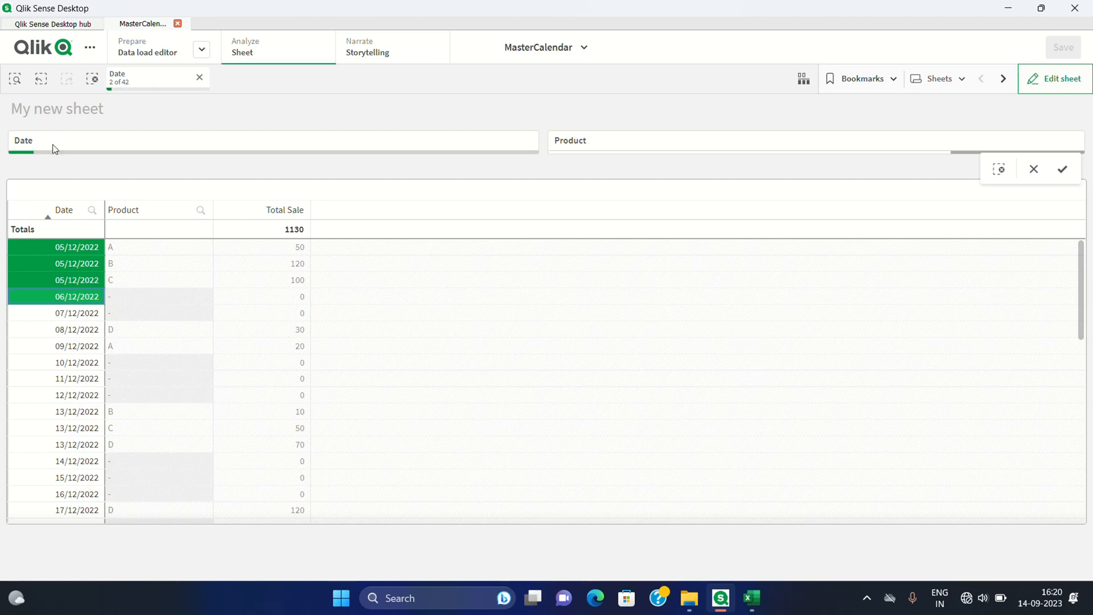
pyautogui.click(200, 79)
pyautogui.click(200, 79)
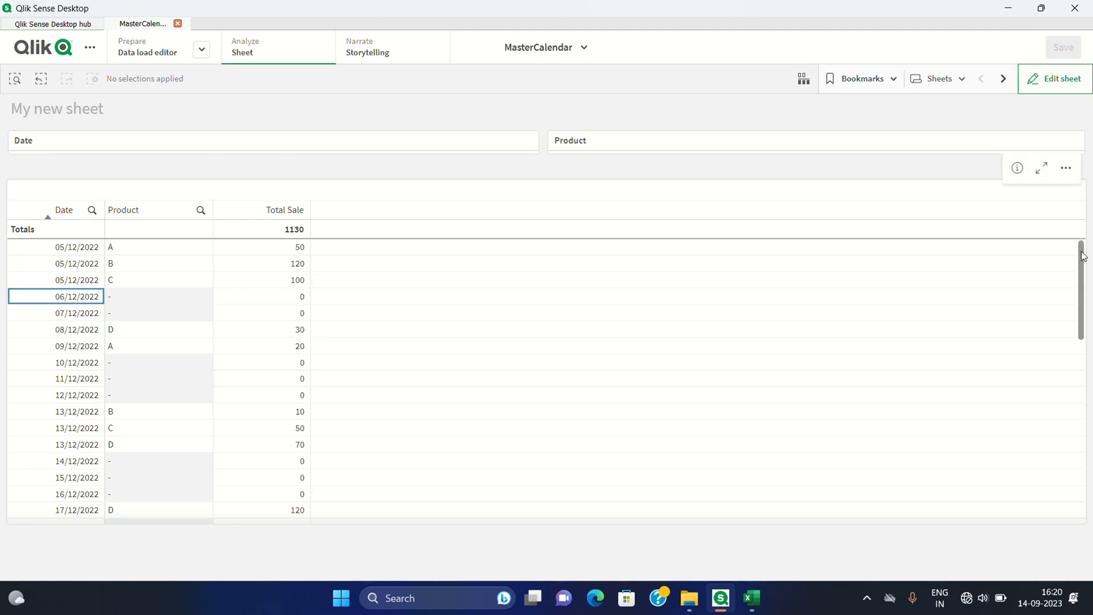
pyautogui.moveTo(1083, 256)
pyautogui.mouseDown()
pyautogui.moveTo(1092, 434)
pyautogui.moveTo(1086, 239)
pyautogui.mouseUp()
# Step: Return to the data load editor, reload the data with the Calender script and dismiss the load progress report
pyautogui.click(201, 49)
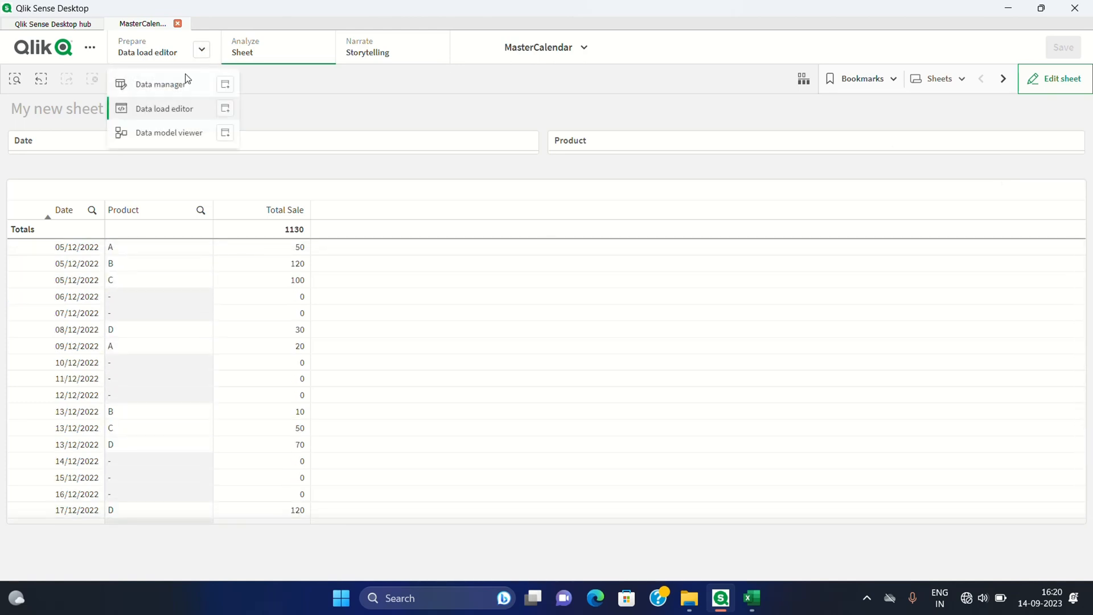
pyautogui.click(166, 108)
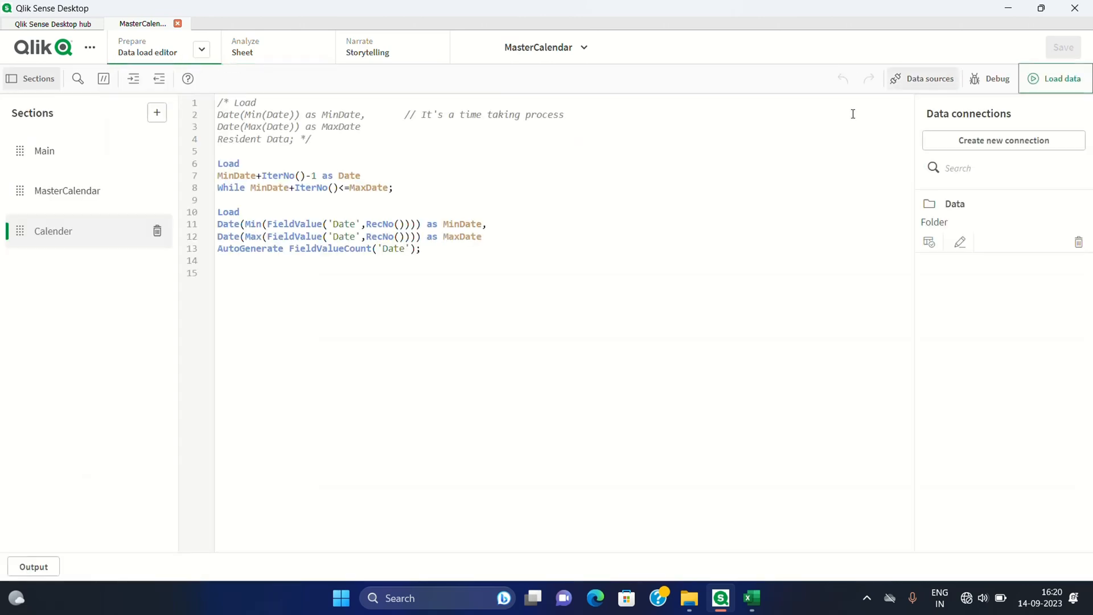
pyautogui.click(1066, 79)
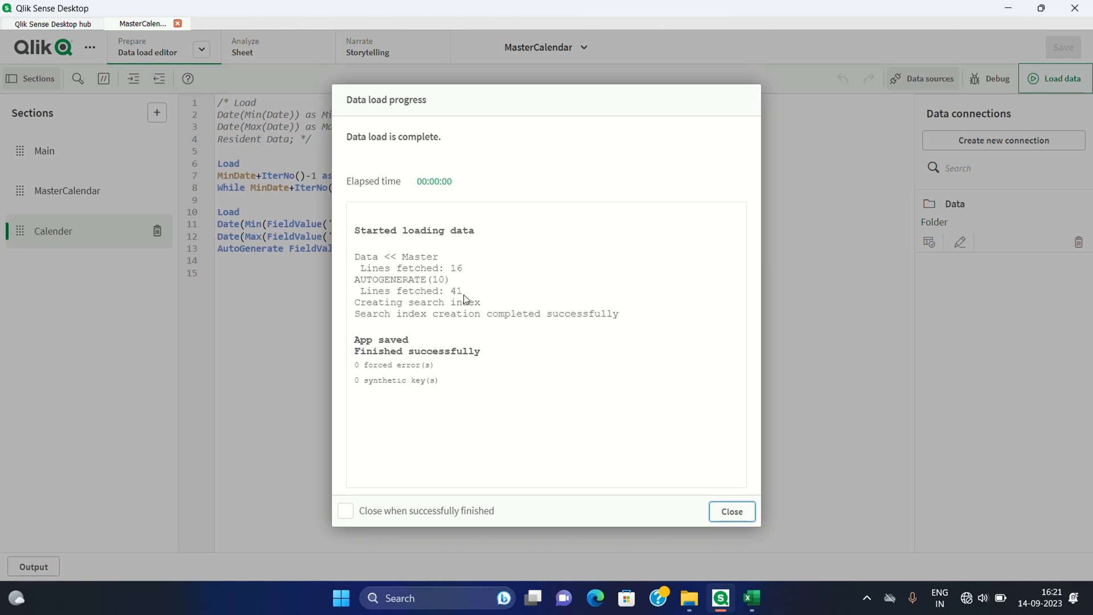
pyautogui.click(726, 515)
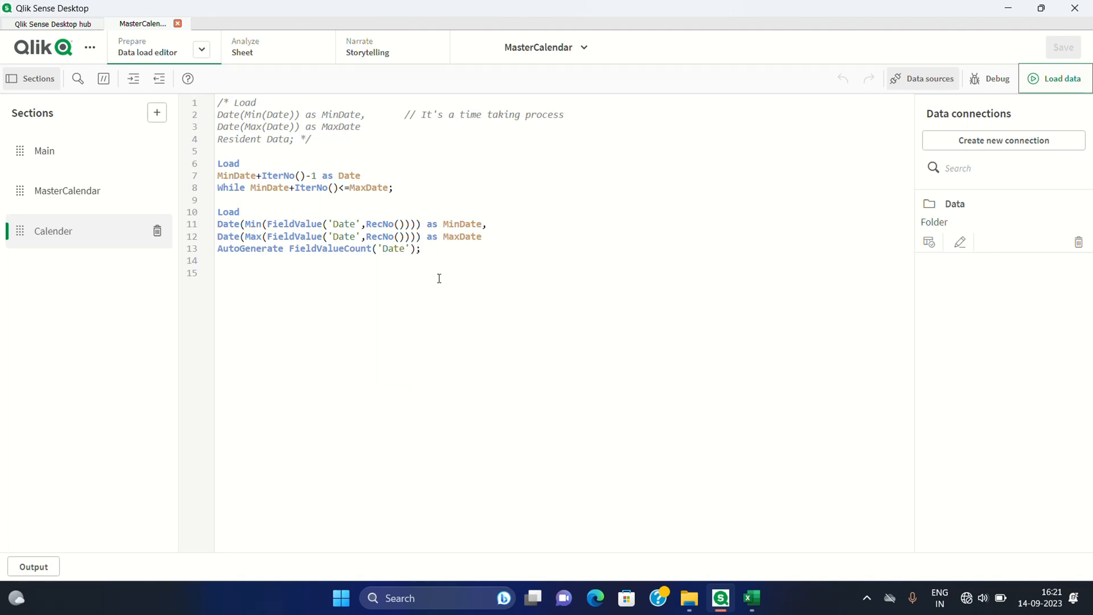
# Step: Examine the generated dates in the My new sheet table and in the Date filter on My new sheet (1)
pyautogui.click(291, 53)
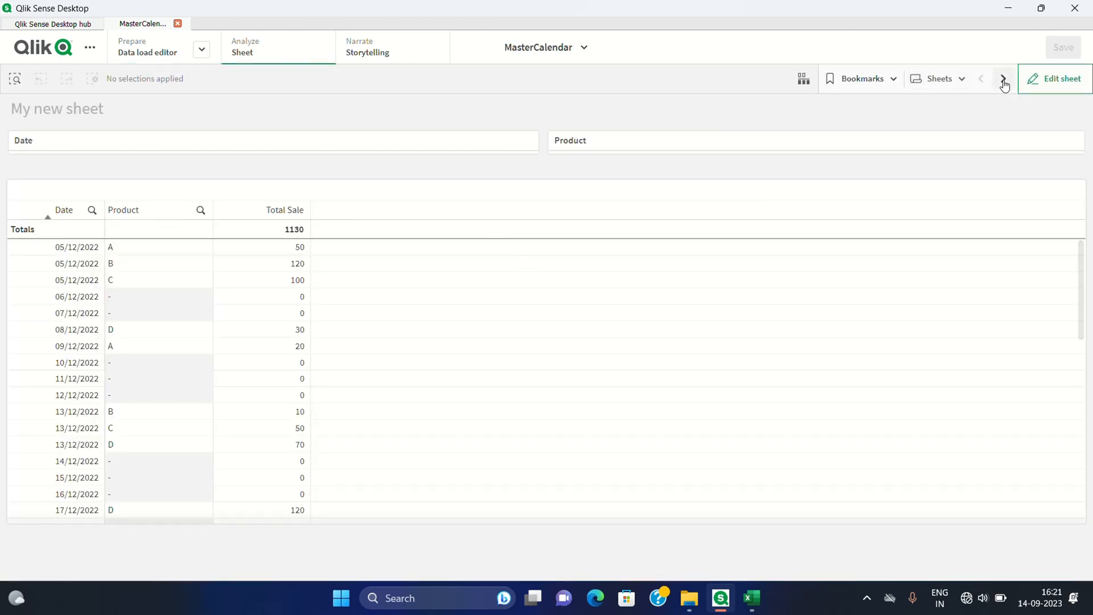
pyautogui.moveTo(181, 301); pyautogui.dragTo(184, 389)
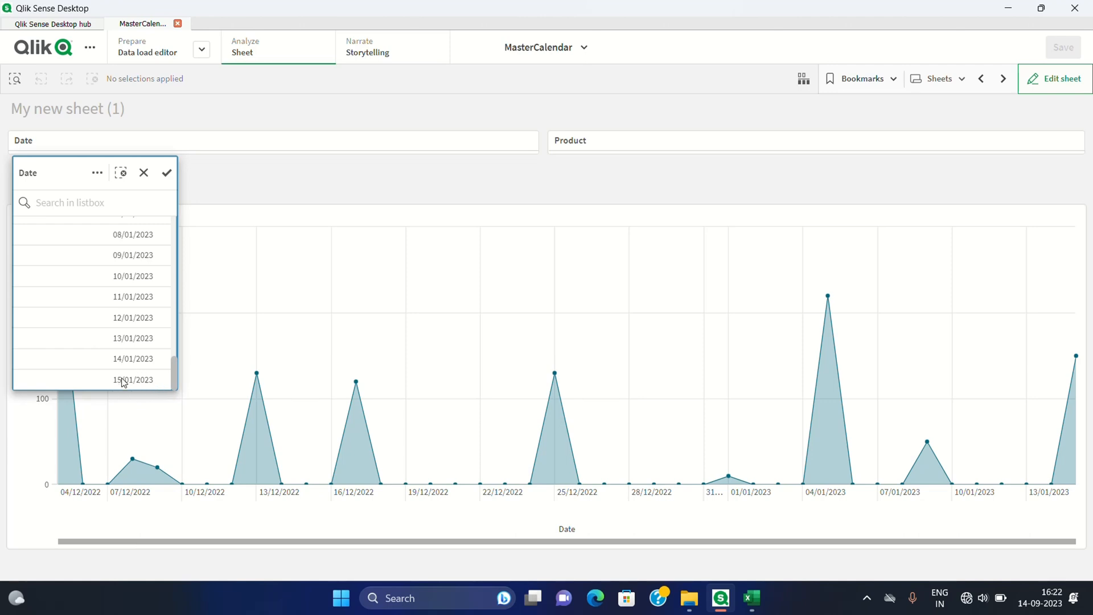
pyautogui.moveTo(176, 381); pyautogui.dragTo(174, 239)
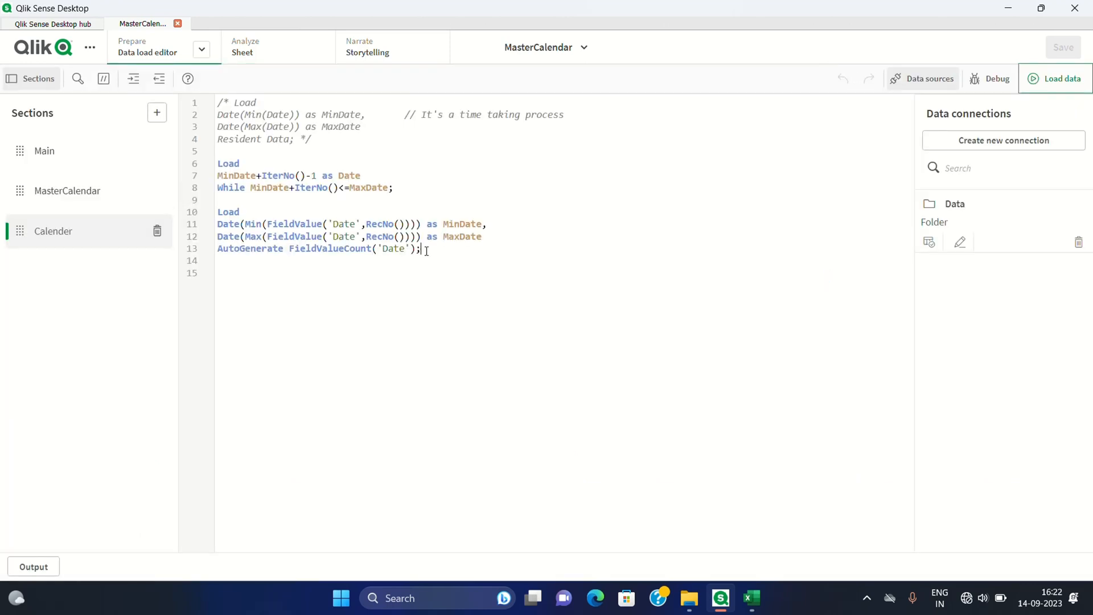
# Step: Review both Load statements in the Calender script and the Date alias of the IterNo() expression
pyautogui.moveTo(426, 251); pyautogui.dragTo(218, 166)
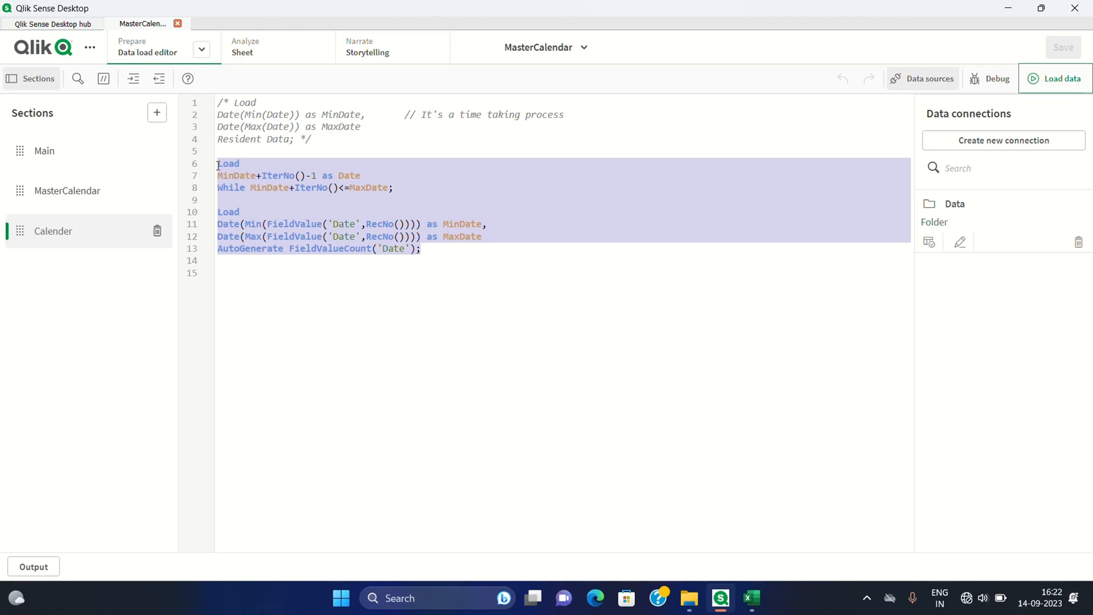
pyautogui.click(360, 177)
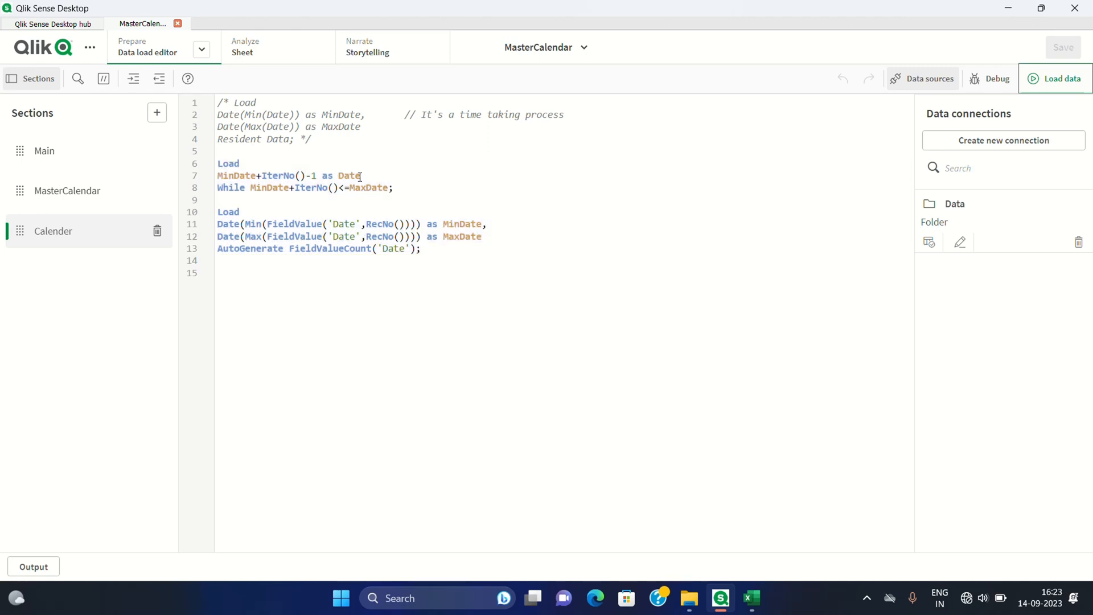
pyautogui.moveTo(361, 177); pyautogui.dragTo(340, 179)
# Step: Start a new Load statement above the MinDate+IterNo() load in the Calender section, with Date as its first field
pyautogui.click(228, 151)
pyautogui.write('Load -')
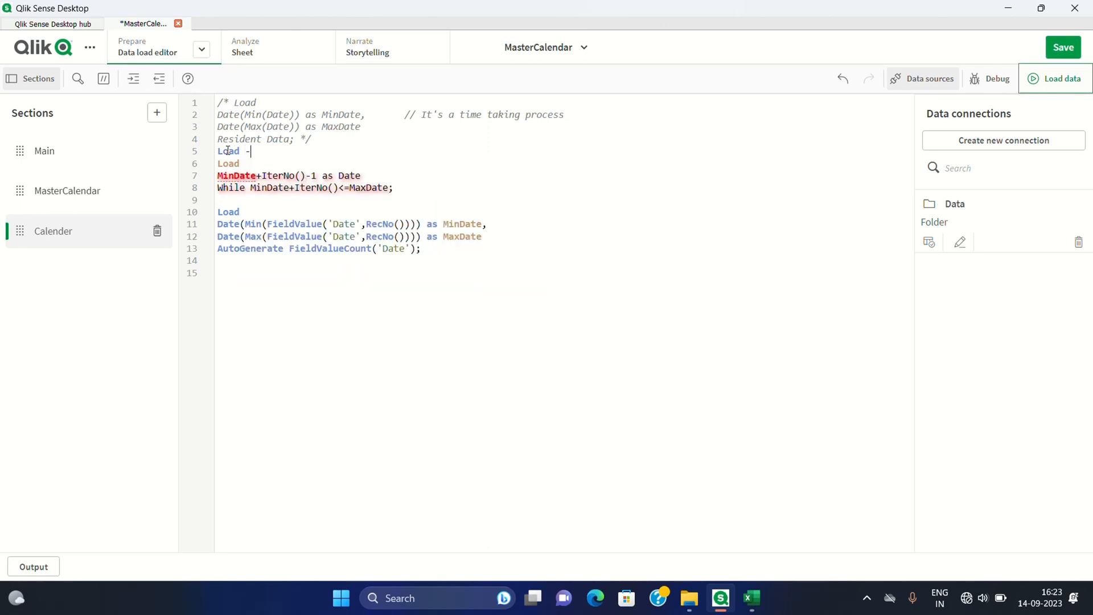
pyautogui.press('Return')
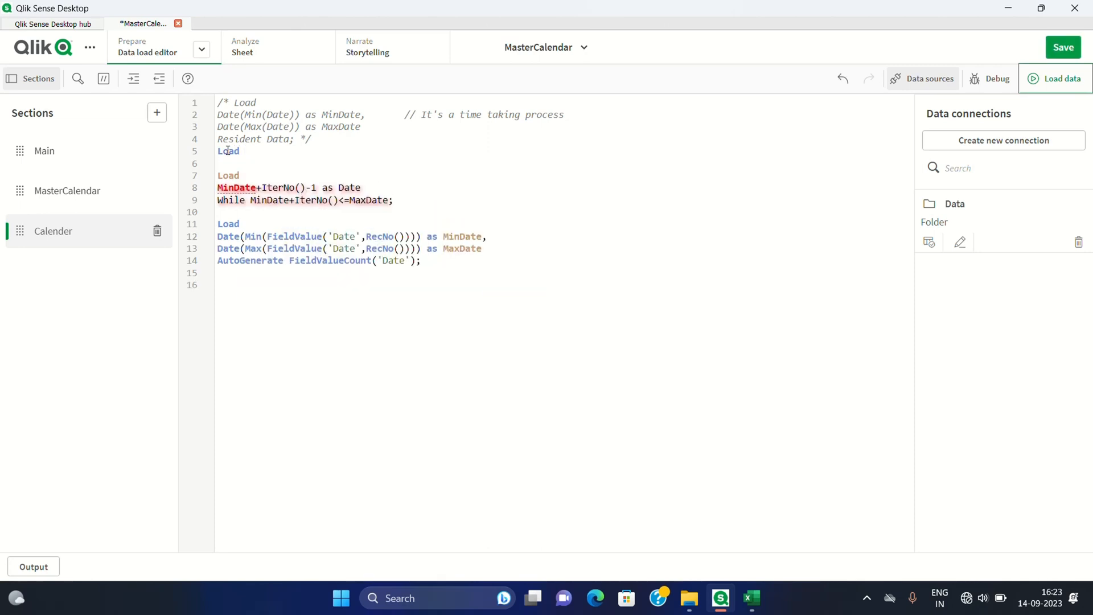
pyautogui.write('Date,Date')
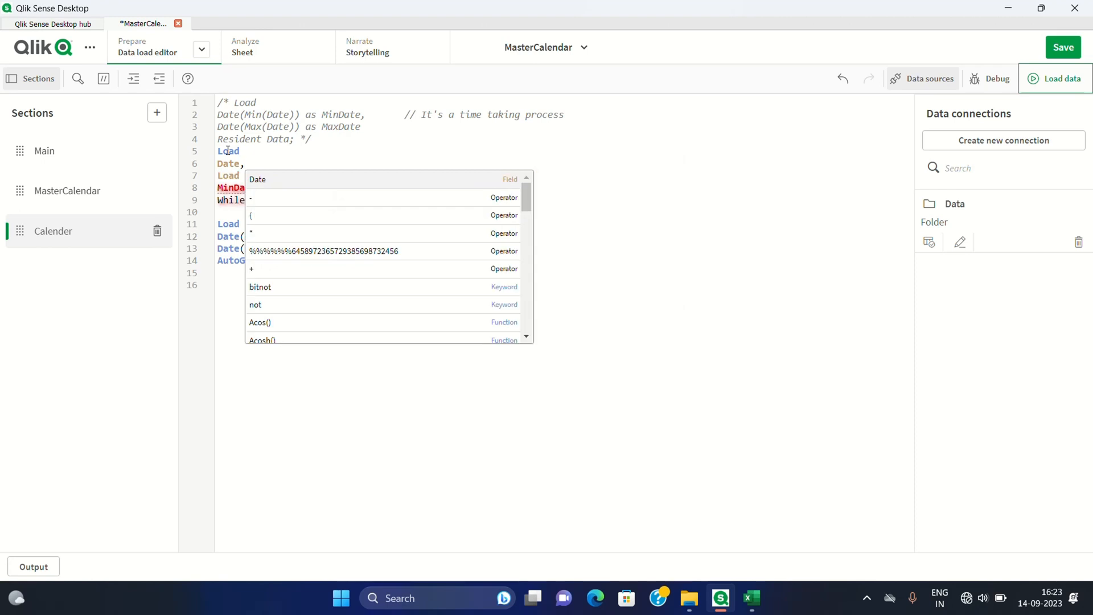
pyautogui.press('BackSpace')
pyautogui.press('BackSpace')
pyautogui.press('BackSpace')
pyautogui.press('BackSpace')
pyautogui.press('Return')
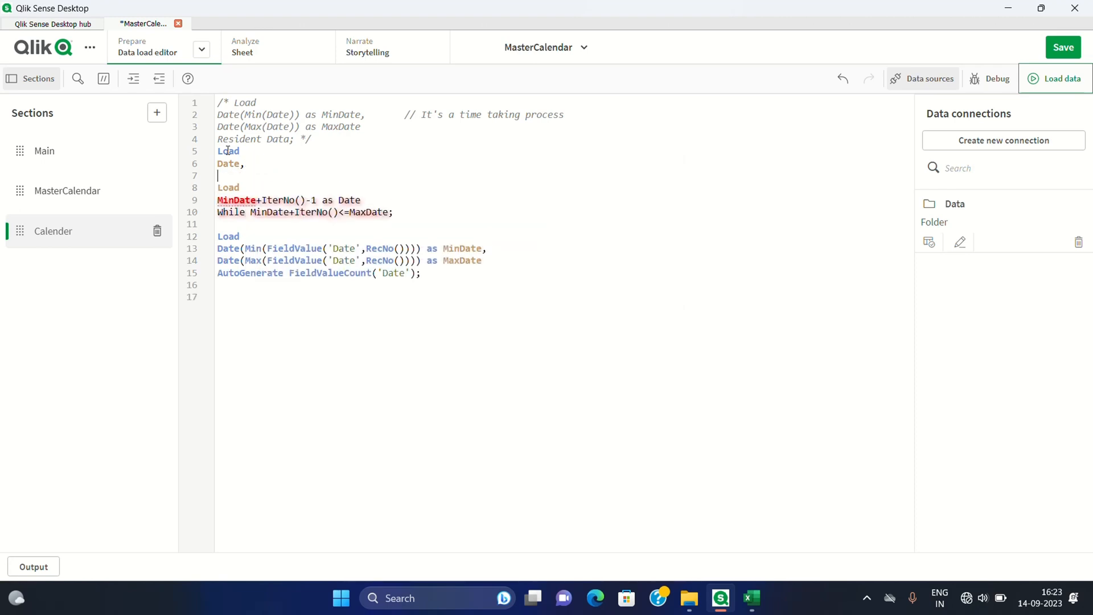
# Step: Add the field Year(Date) as Year to the new Load statement
pyautogui.write('Year')
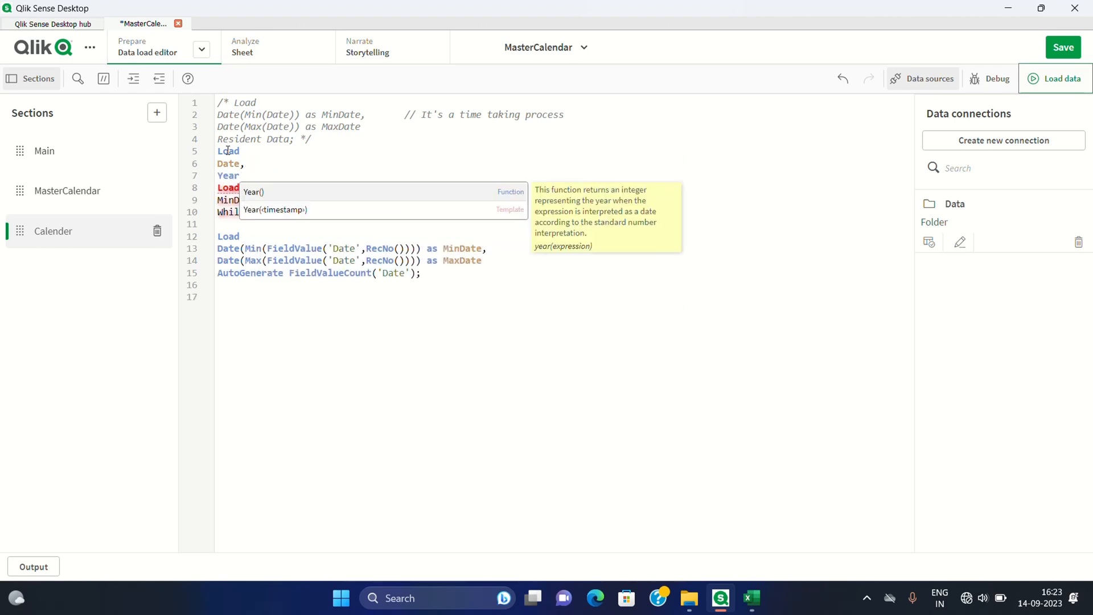
pyautogui.write('(Date) as ')
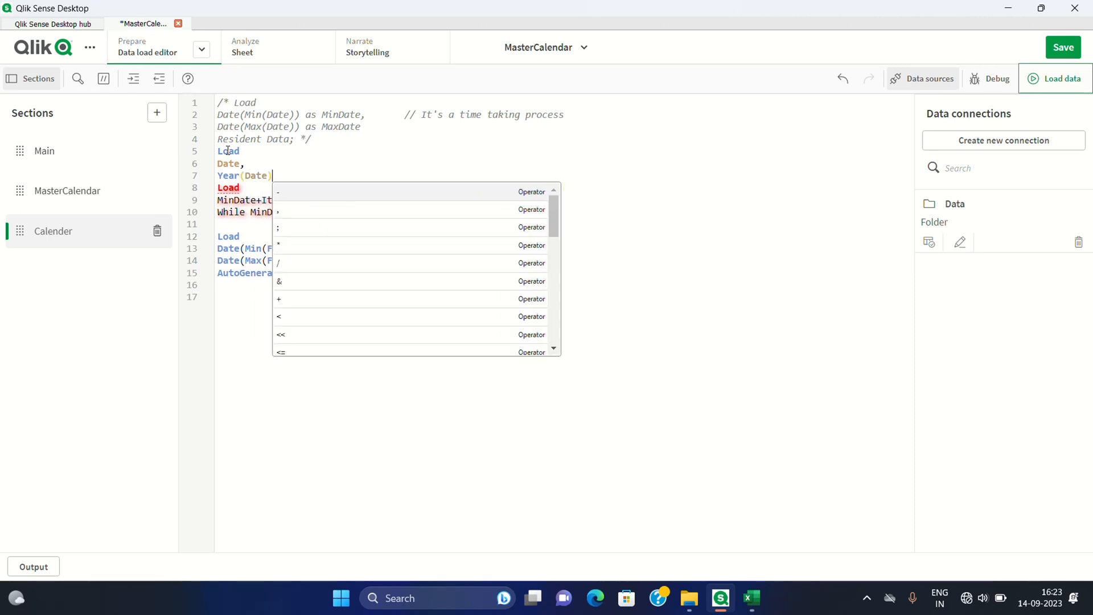
pyautogui.write('Year')
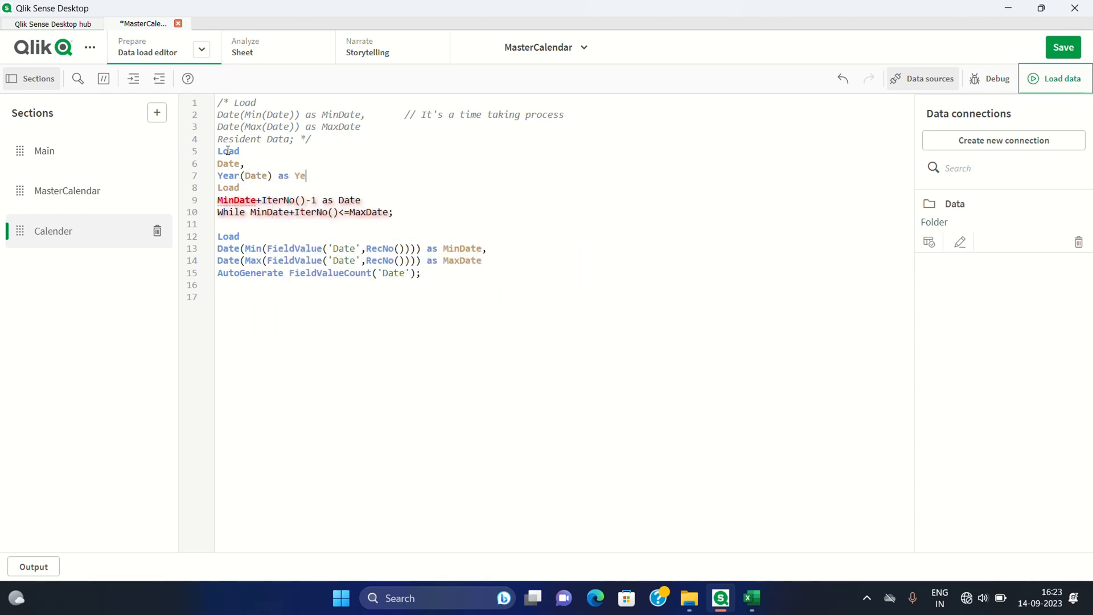
pyautogui.write(',')
pyautogui.press('Return')
# Step: Add the field Month(Date) as Month below the Year field
pyautogui.write('M')
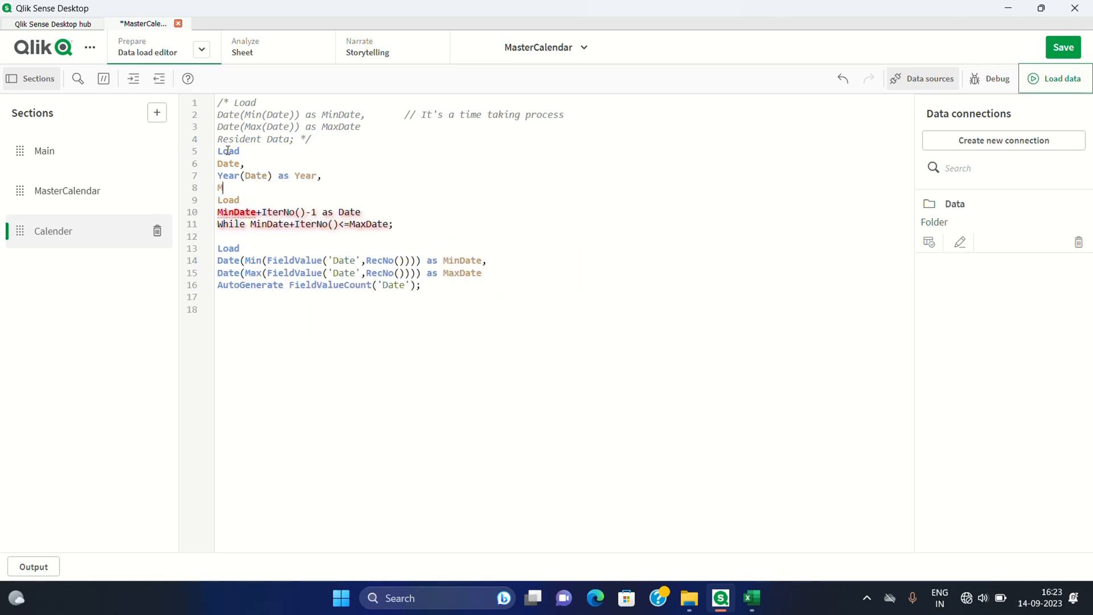
pyautogui.write('onth(Date) as ')
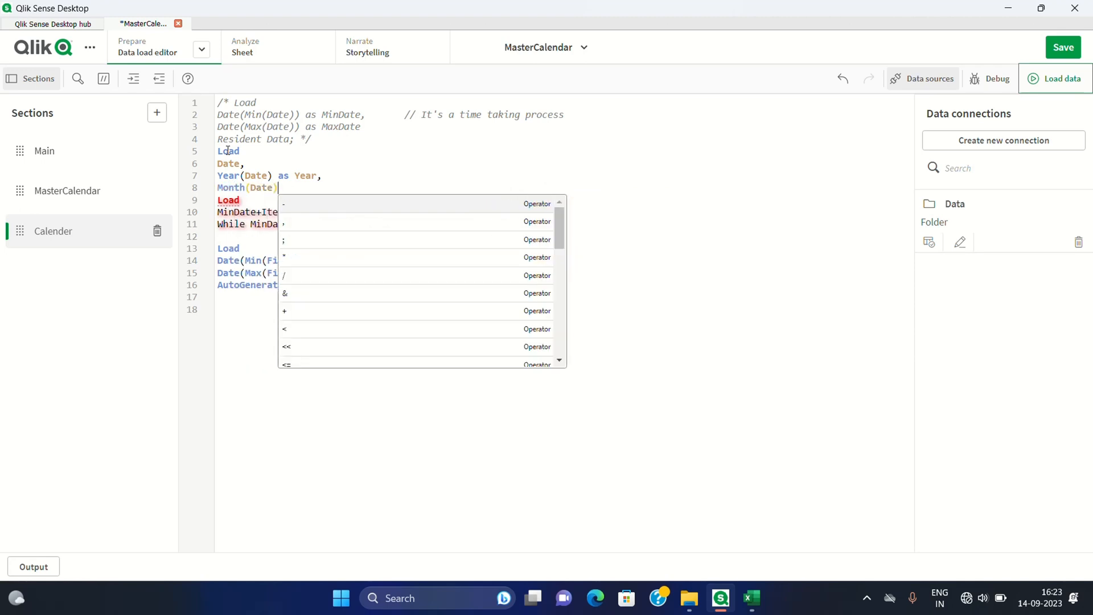
pyautogui.write('M')
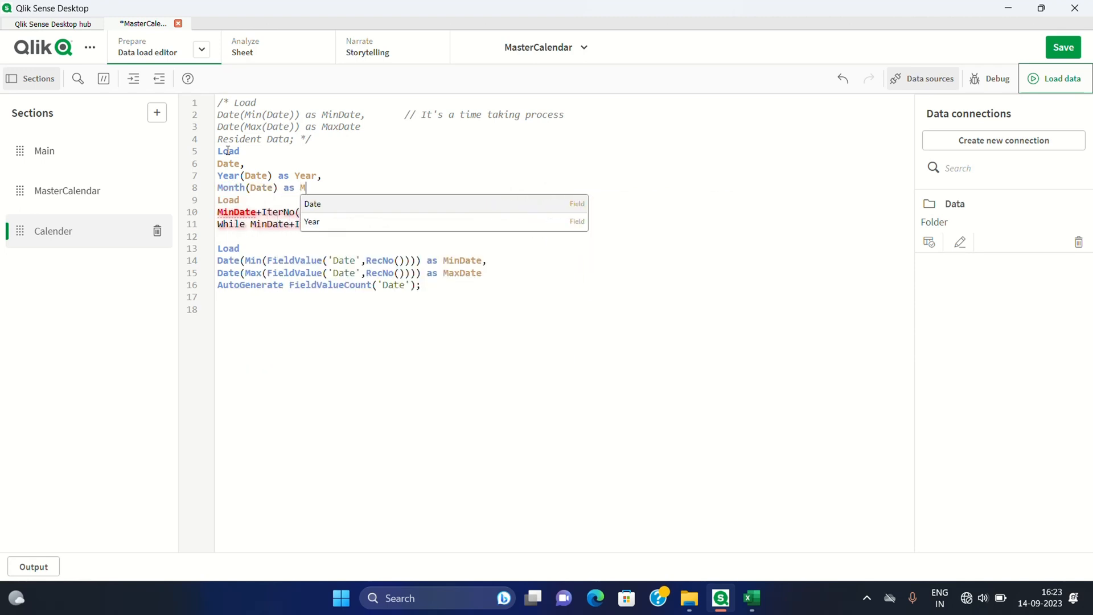
pyautogui.write('onth,')
pyautogui.press('Return')
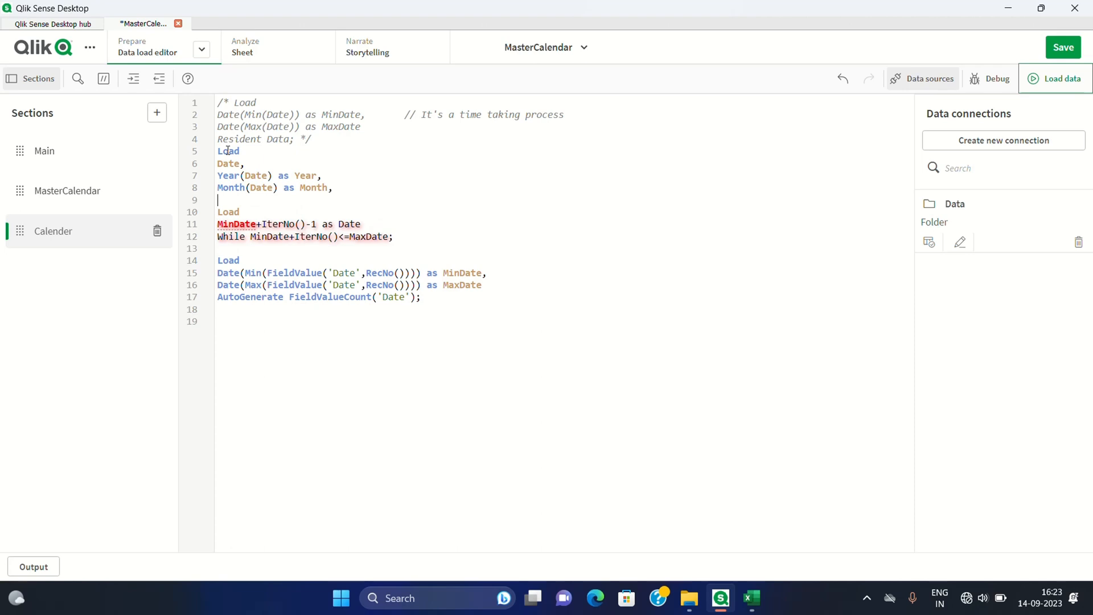
# Step: Add a quarter field, Ceil(Month(Date)/3) as Qtr, below the Month field
pyautogui.write('Mo')
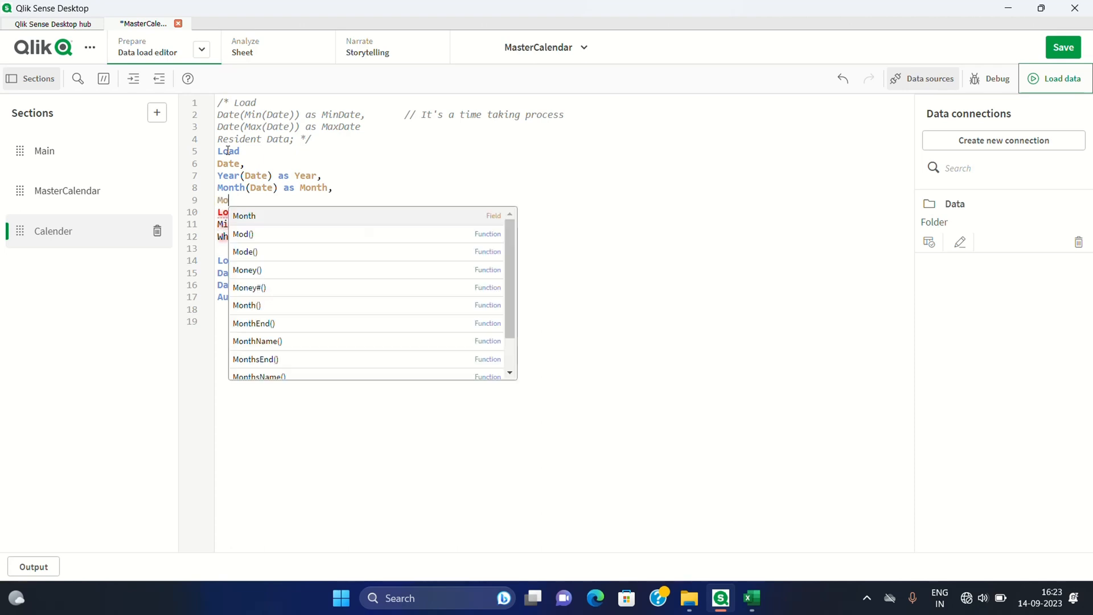
pyautogui.write('nth(')
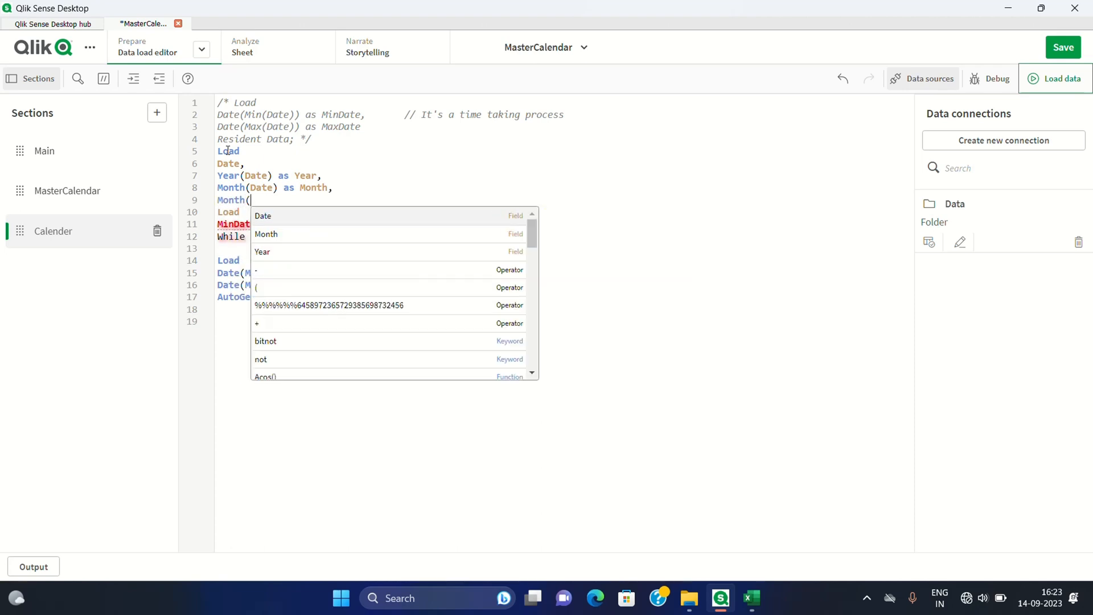
pyautogui.write('Date)')
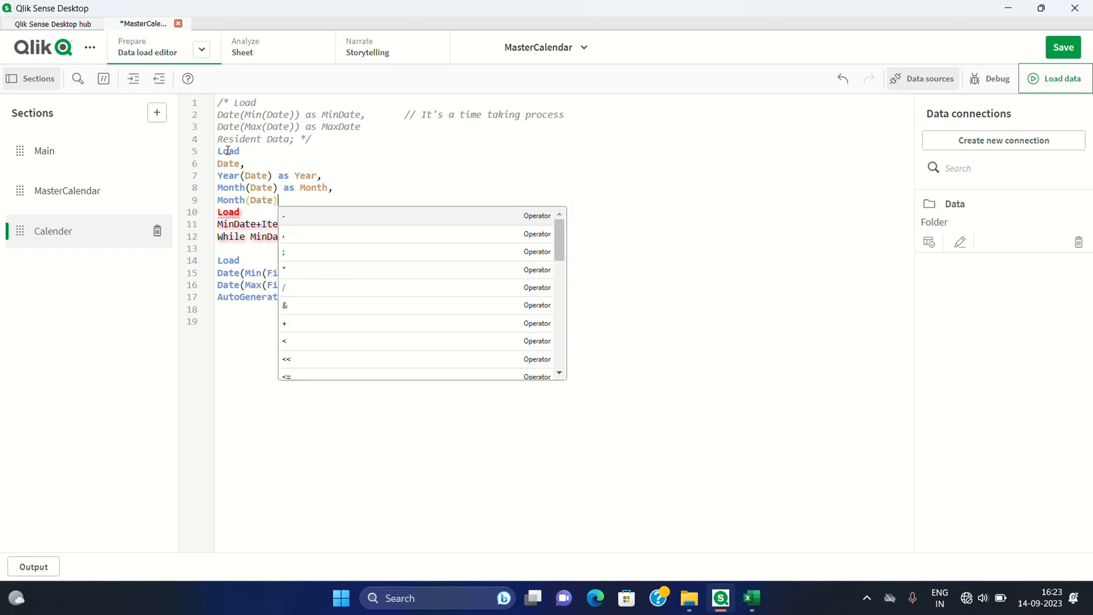
pyautogui.write('/3')
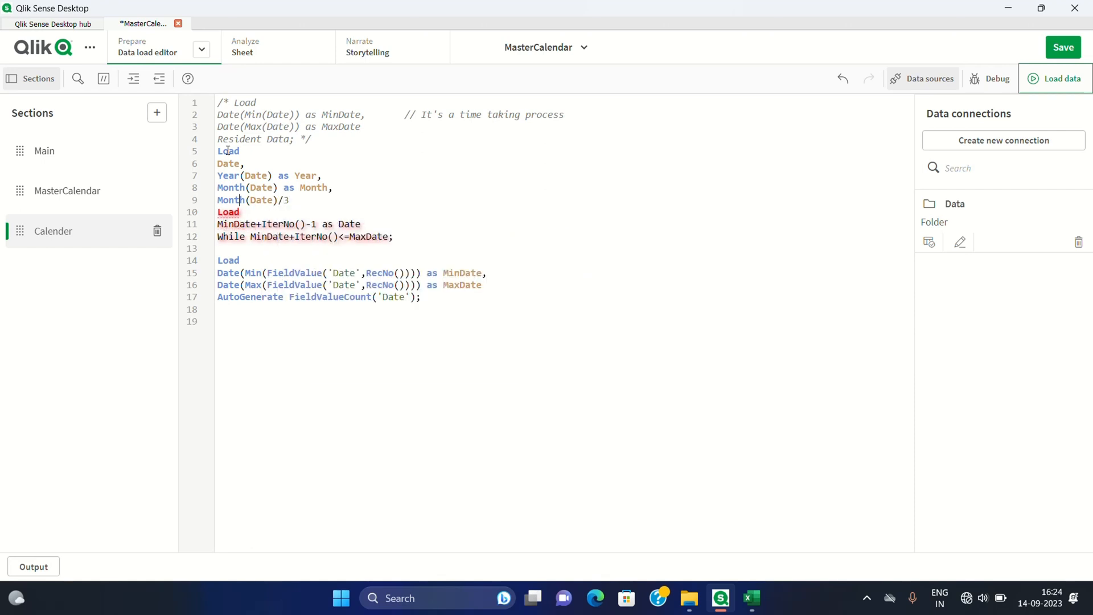
pyautogui.write('Ceil')
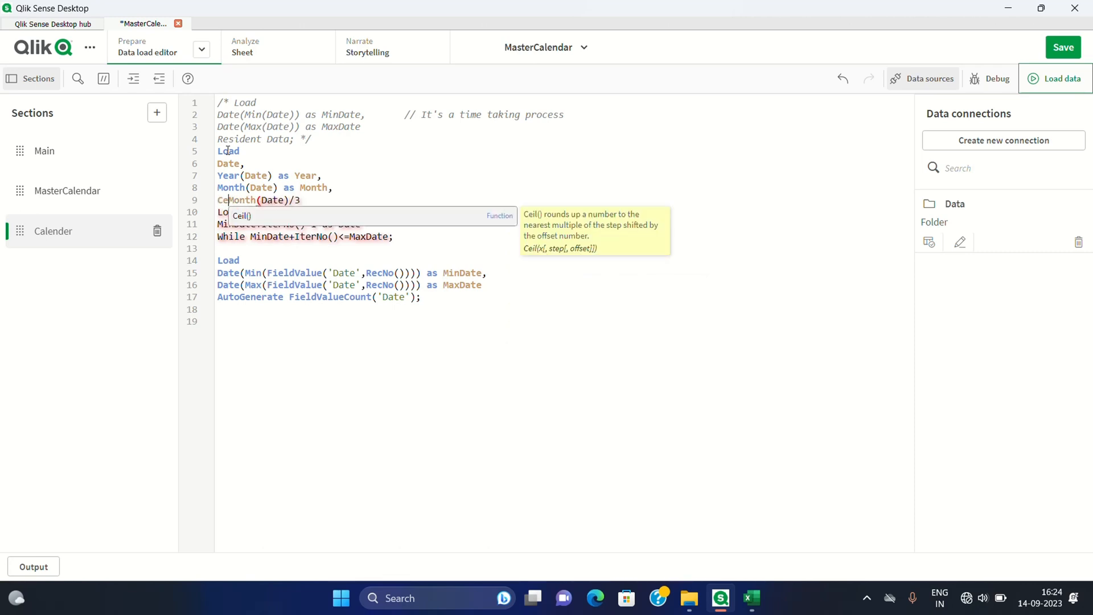
pyautogui.write('(')
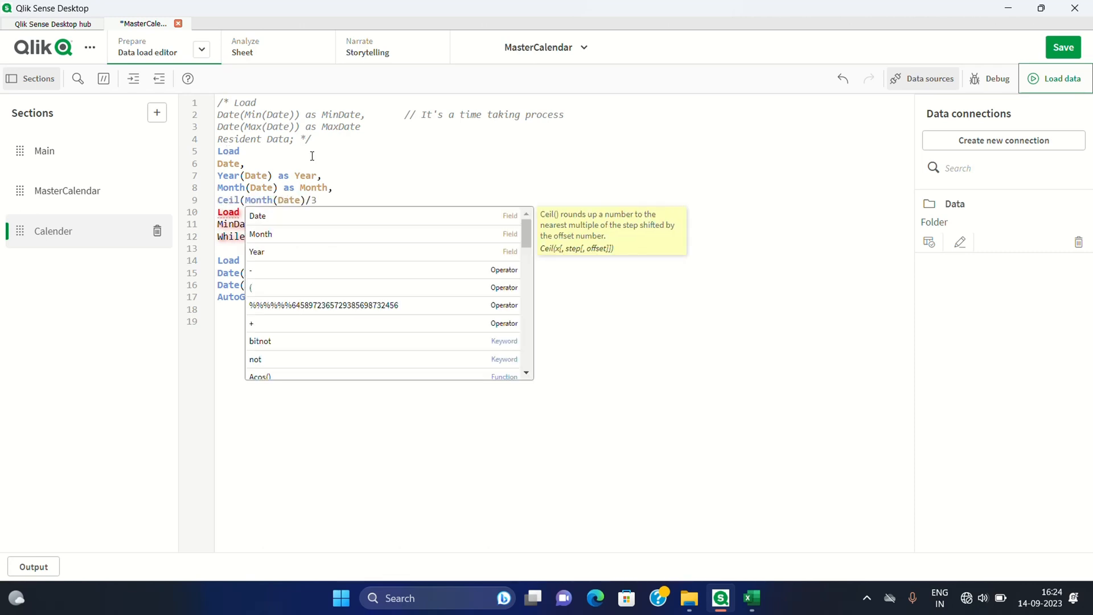
pyautogui.click(320, 201)
pyautogui.write(') as ')
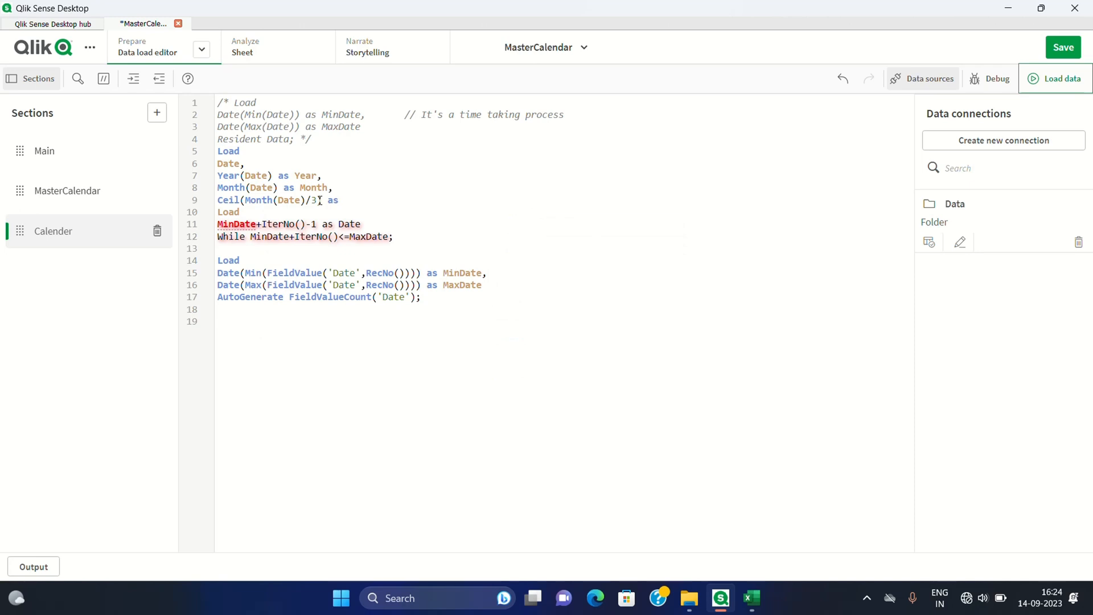
pyautogui.write('Qtr')
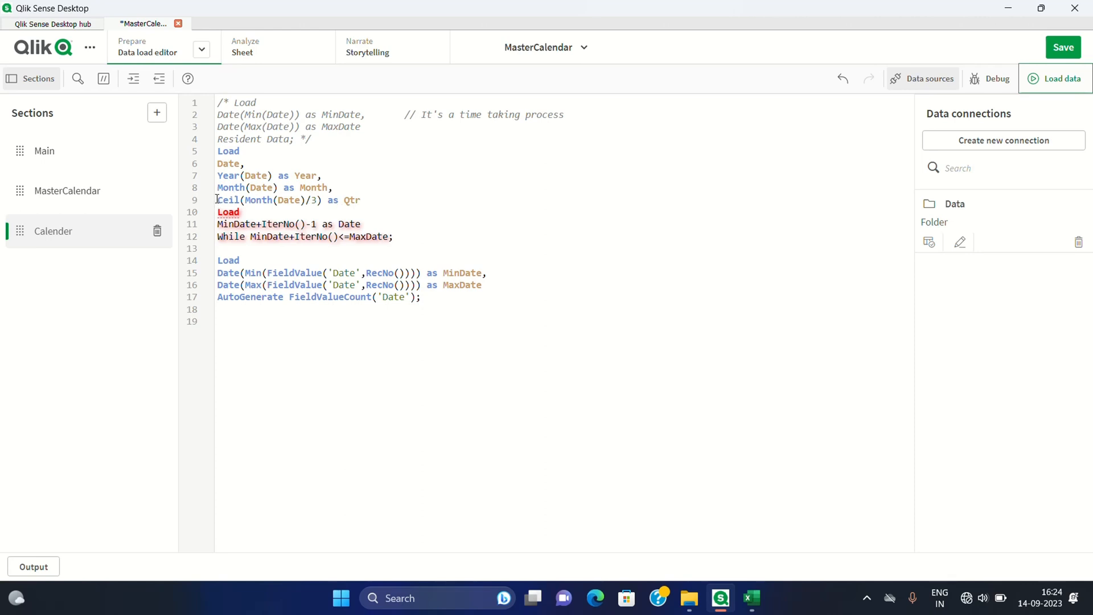
# Step: Prefix the Qtr expression with 'Q'&''&, end the statement with a semicolon, and label the table Master_Calendar: above its Load
pyautogui.click(216, 200)
pyautogui.write("'Q'&' '&")
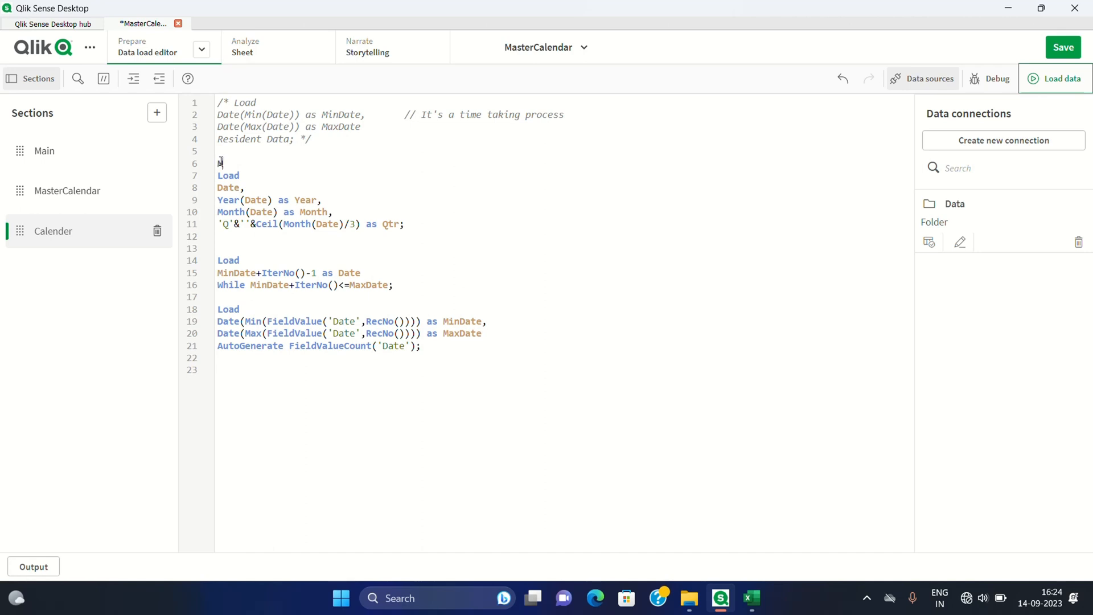
pyautogui.write('aster_Calendar:')
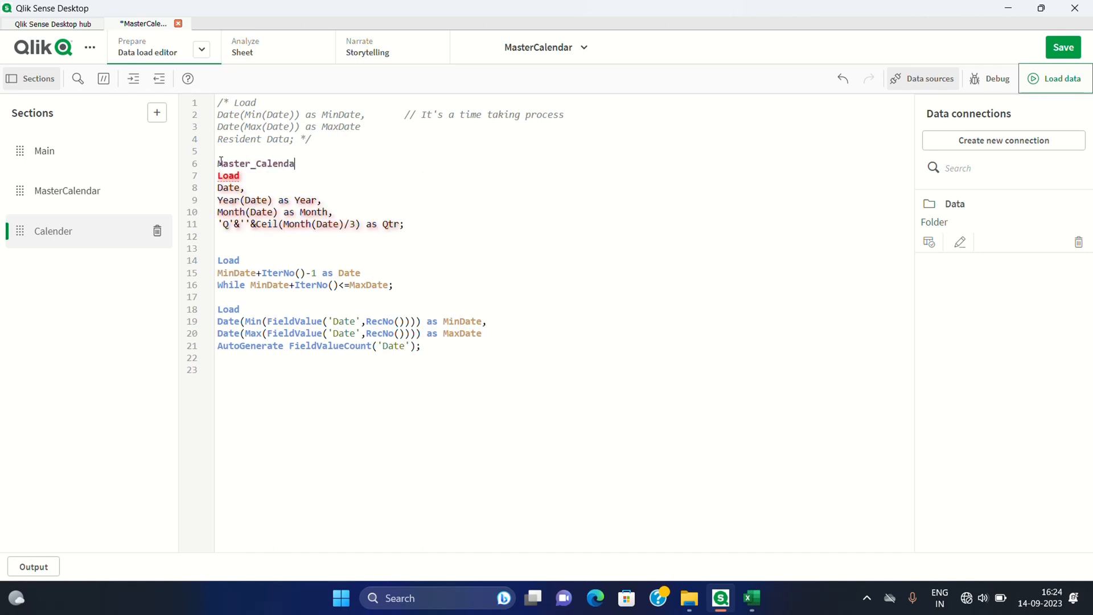
pyautogui.moveTo(420, 346); pyautogui.dragTo(218, 313)
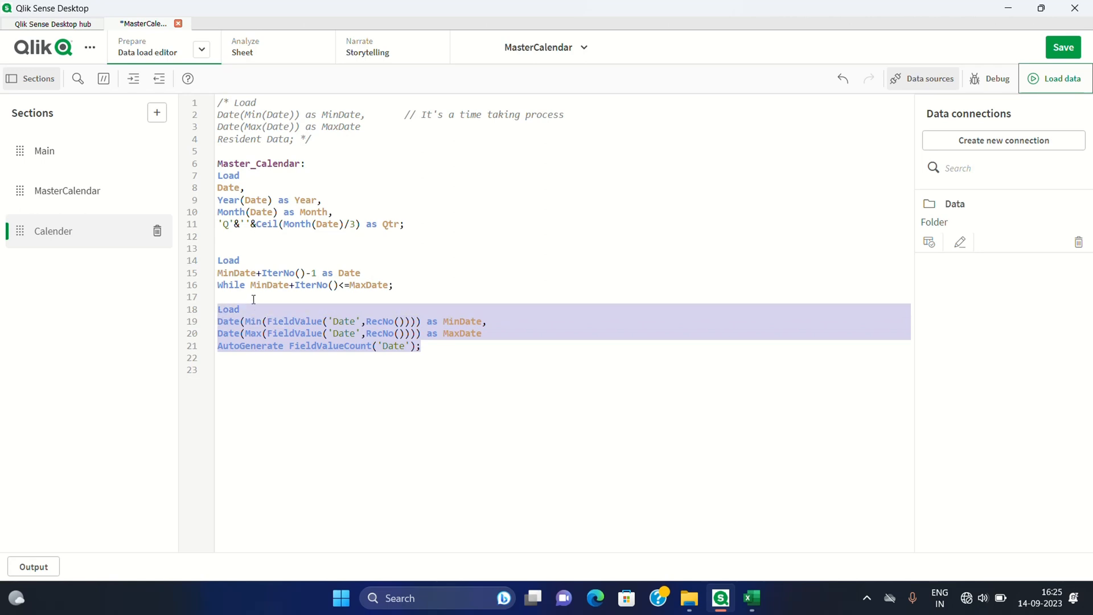
pyautogui.click(419, 278)
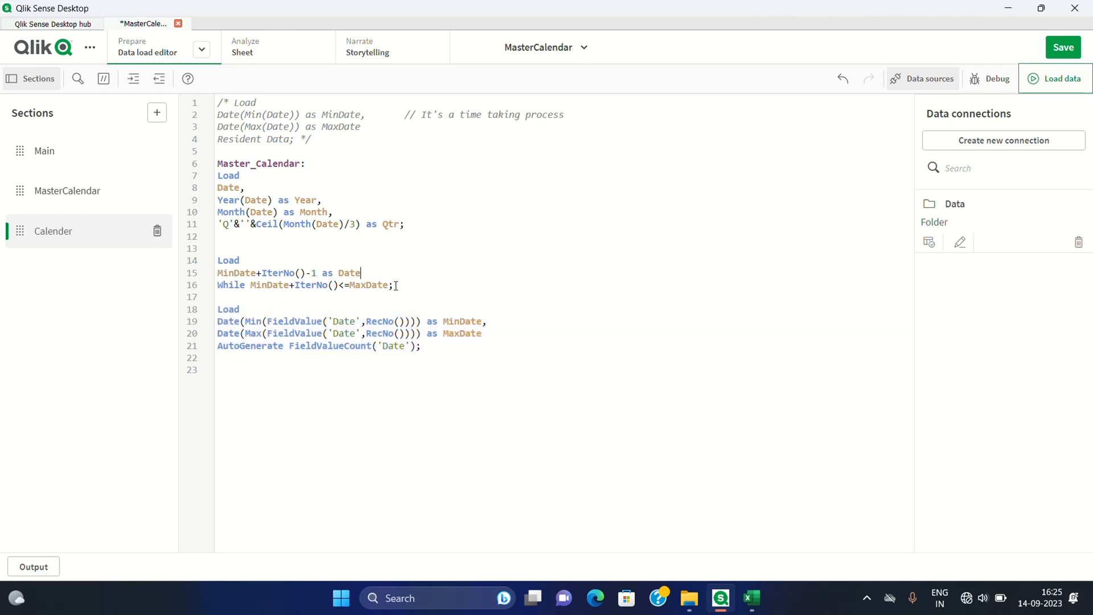
pyautogui.moveTo(395, 286); pyautogui.dragTo(217, 260)
pyautogui.moveTo(364, 273); pyautogui.dragTo(340, 274)
pyautogui.moveTo(217, 200); pyautogui.dragTo(415, 233)
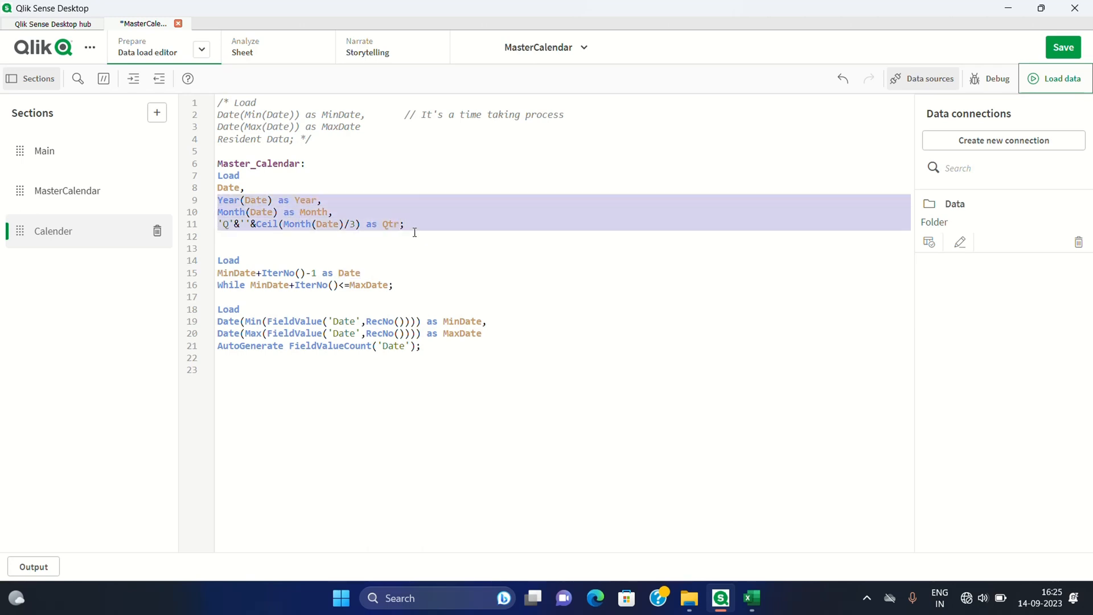
pyautogui.click(434, 255)
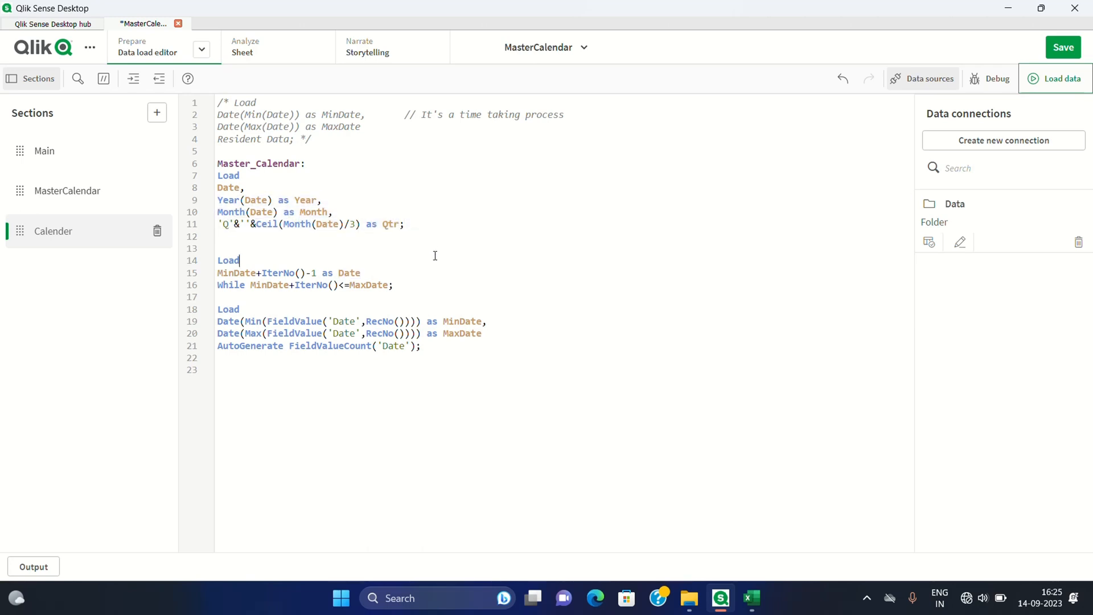
# Step: Load the data with the completed script and arrange the Data and Master_Calendar tables side by side in the data model viewer
pyautogui.click(1063, 84)
pyautogui.click(201, 51)
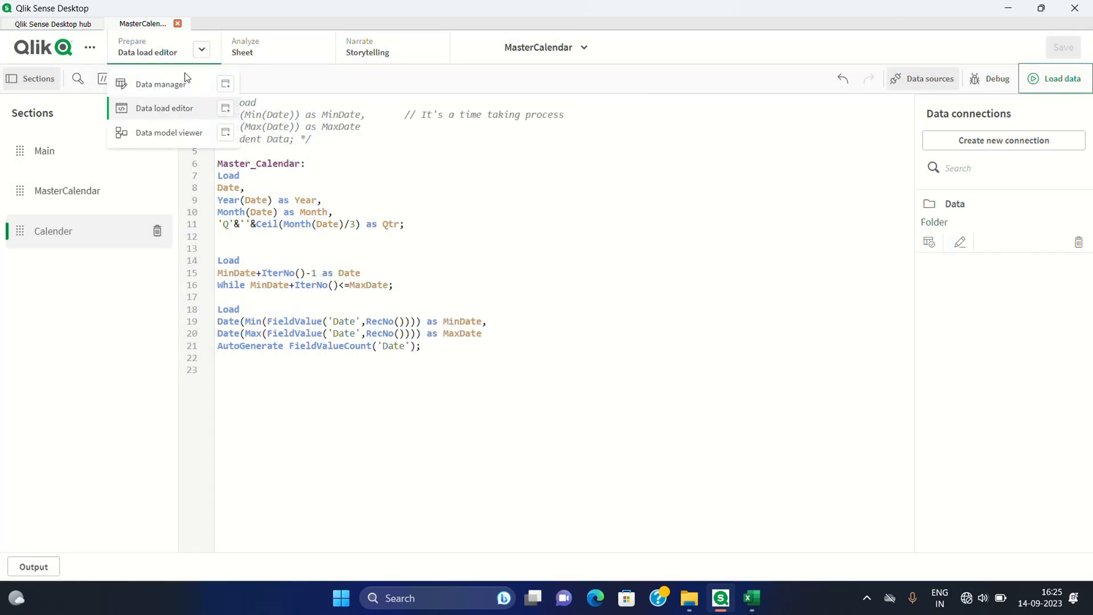
pyautogui.click(180, 139)
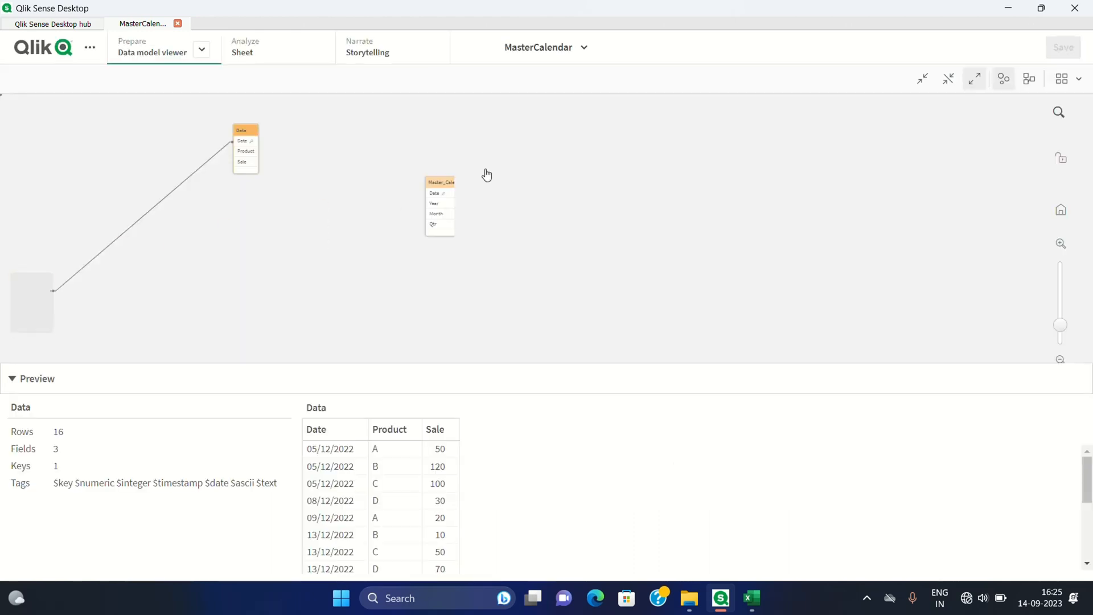
pyautogui.moveTo(486, 171); pyautogui.dragTo(461, 134)
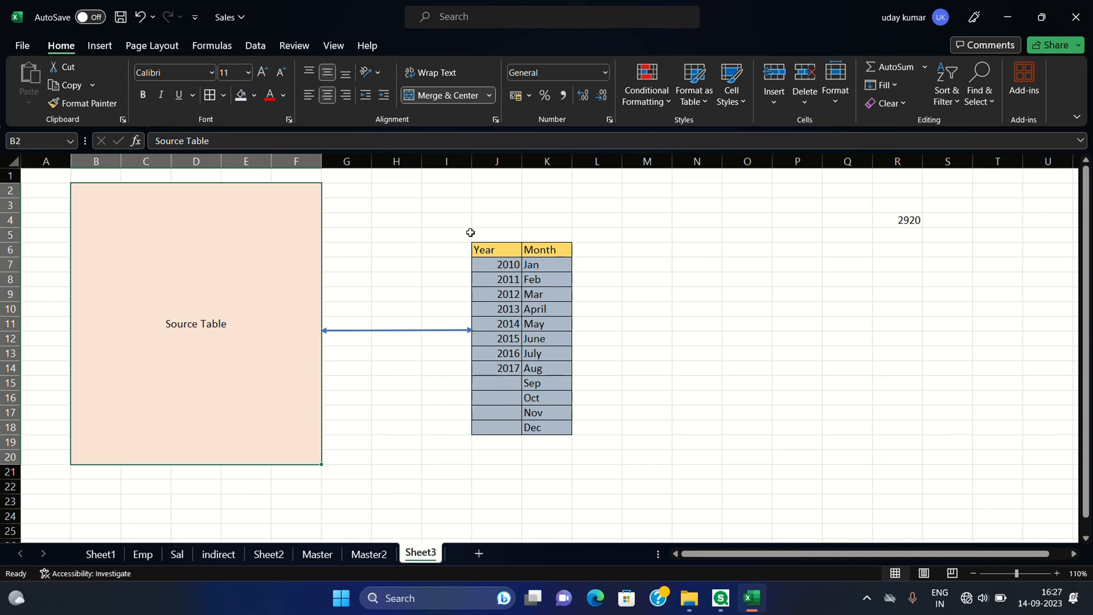
# Step: Examine the Year and Month table on Excel's Sheet3, then return to Qlik Sense and inspect the link between Data and Master_Calendar
pyautogui.click(469, 232)
pyautogui.moveTo(469, 233); pyautogui.dragTo(630, 453)
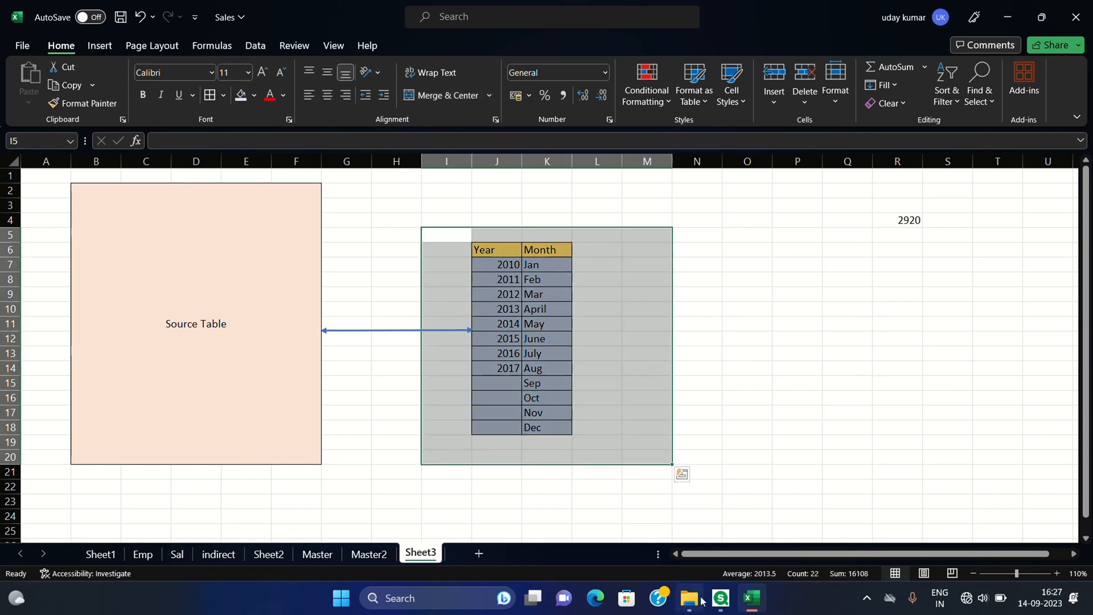
pyautogui.click(721, 597)
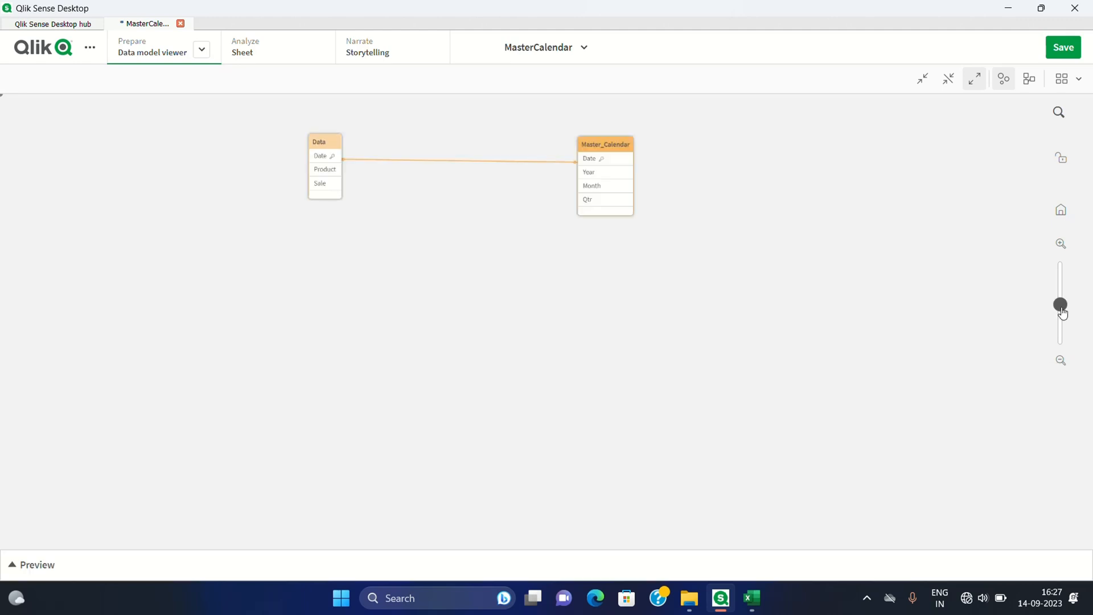
pyautogui.moveTo(1060, 311); pyautogui.dragTo(1060, 319)
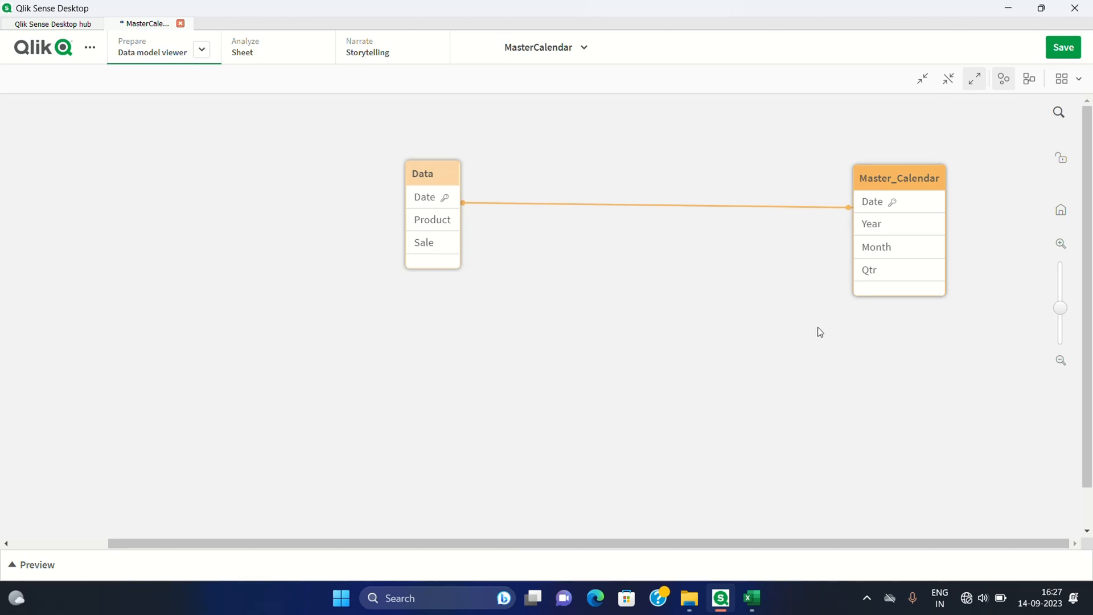
# Step: Add Year and Month to the filter pane and the table on the sheet My new sheet, and finish editing
pyautogui.click(202, 49)
pyautogui.click(171, 109)
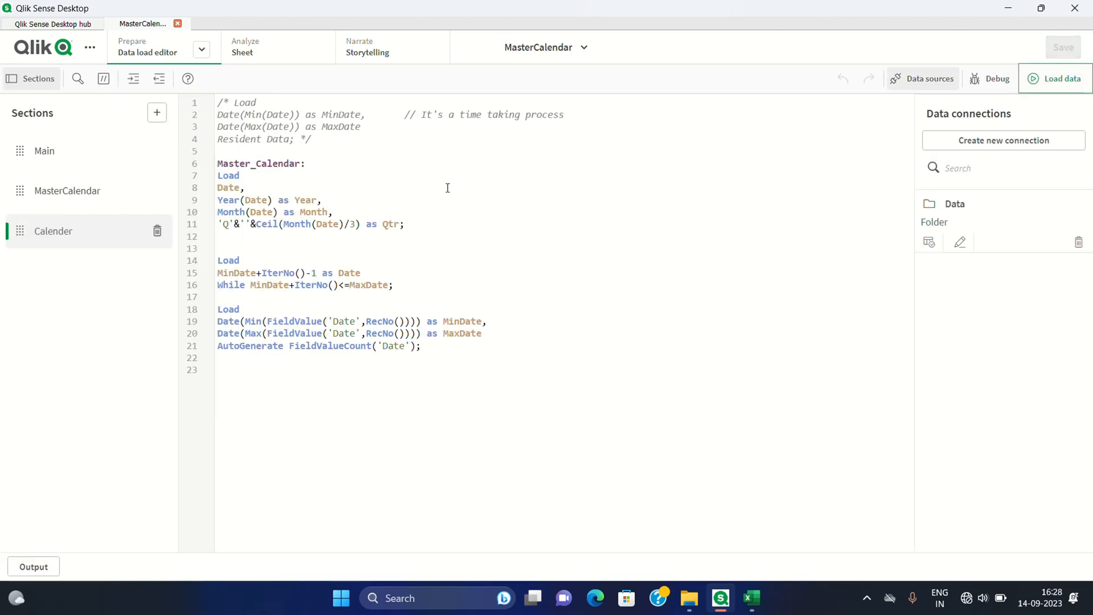
pyautogui.click(280, 60)
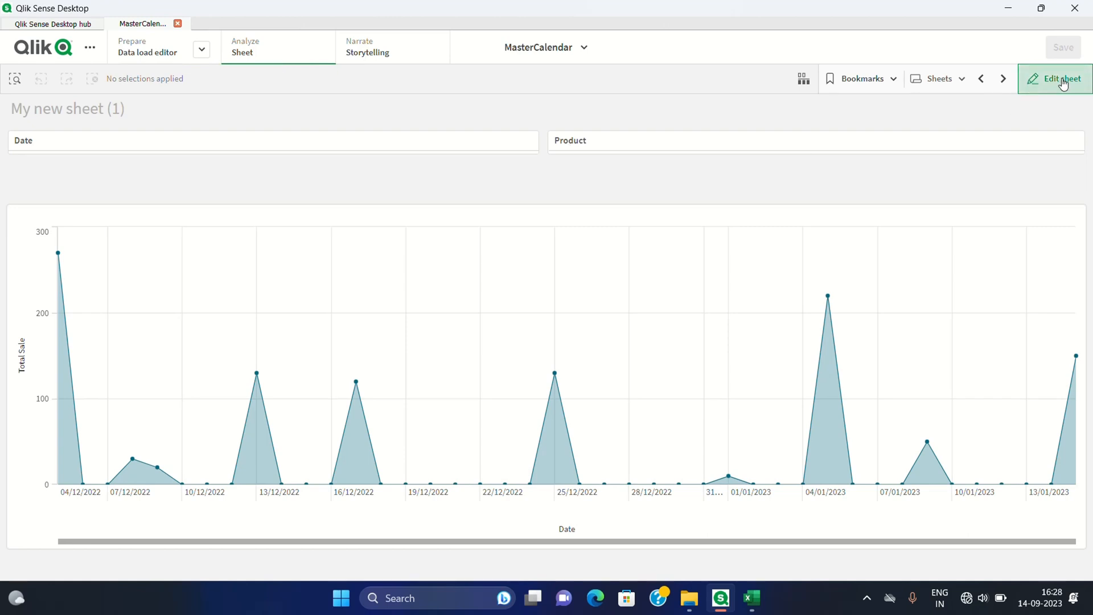
pyautogui.click(981, 79)
pyautogui.click(1044, 80)
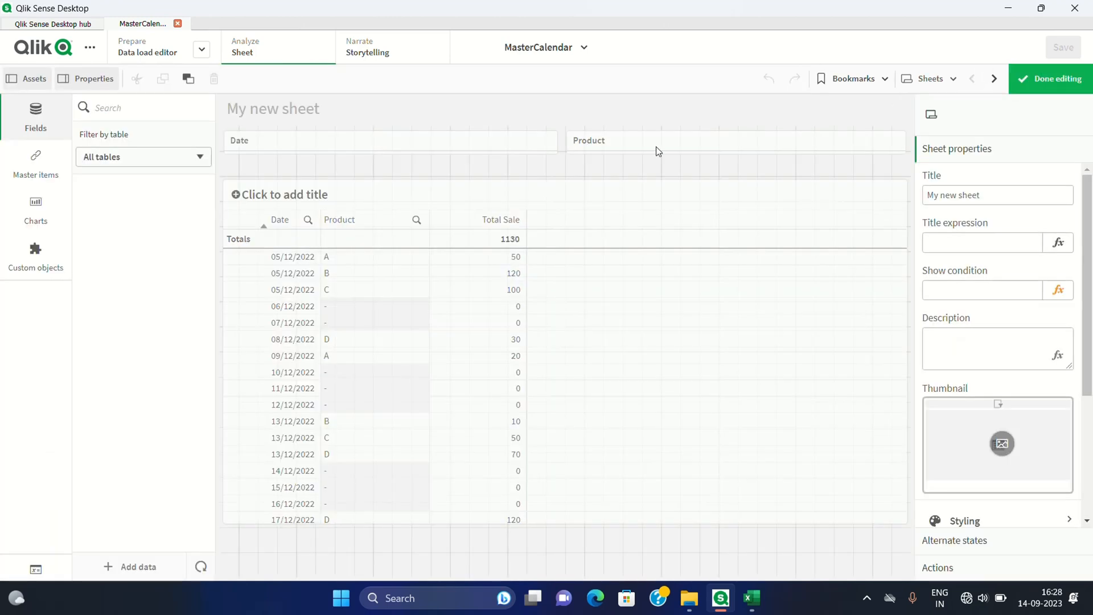
pyautogui.click(657, 152)
pyautogui.click(1050, 78)
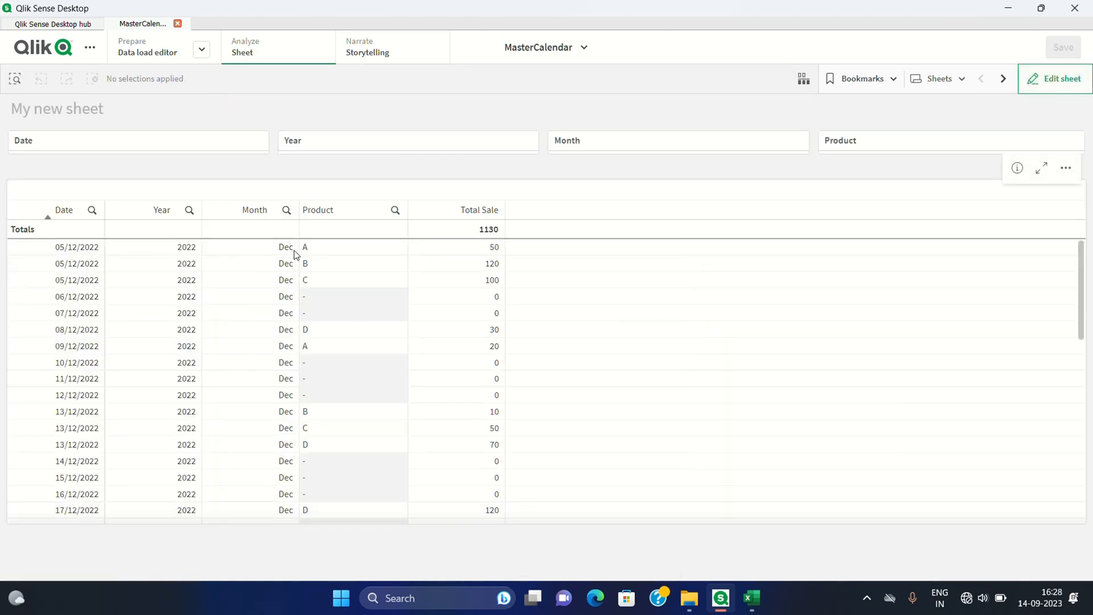
# Step: Return to the data load editor and highlight the whole Master_Calendar script, from its label to the AutoGenerate line
pyautogui.click(202, 49)
pyautogui.click(171, 108)
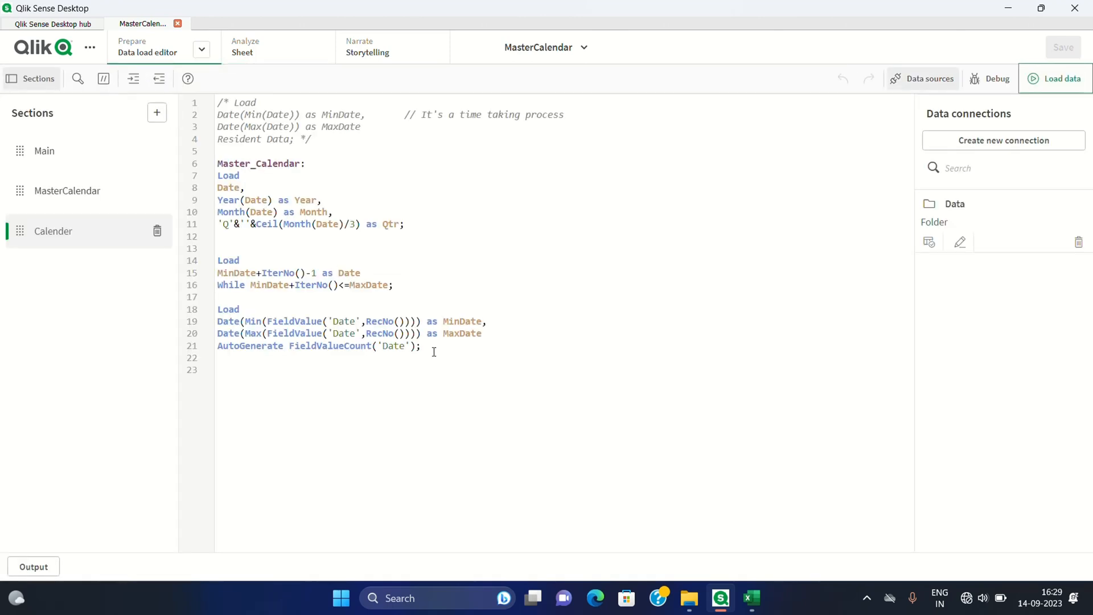
pyautogui.click(401, 345)
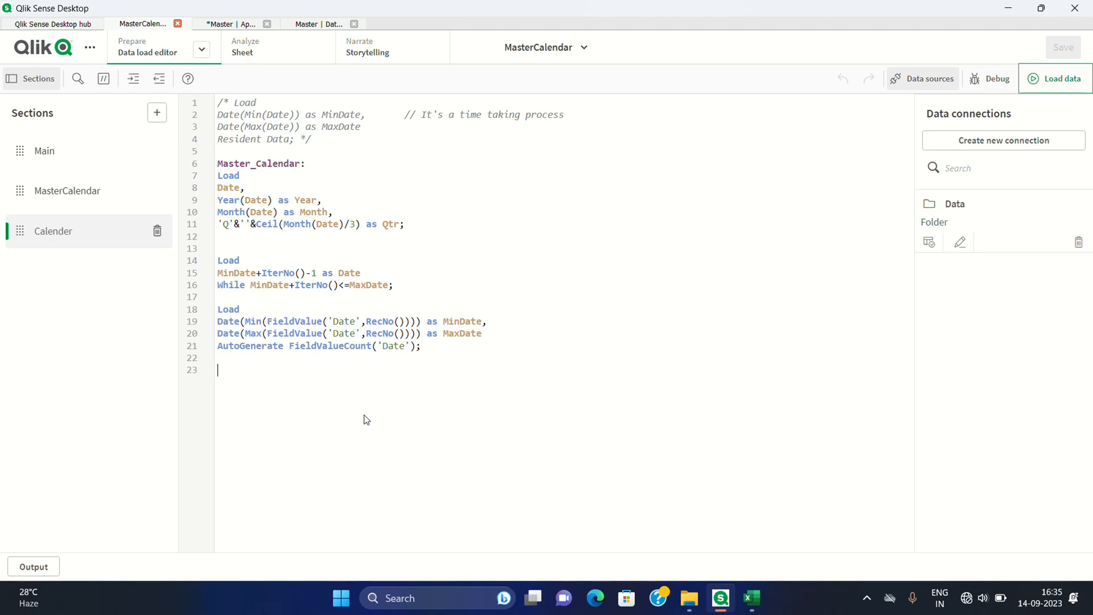
pyautogui.moveTo(426, 352); pyautogui.dragTo(215, 165)
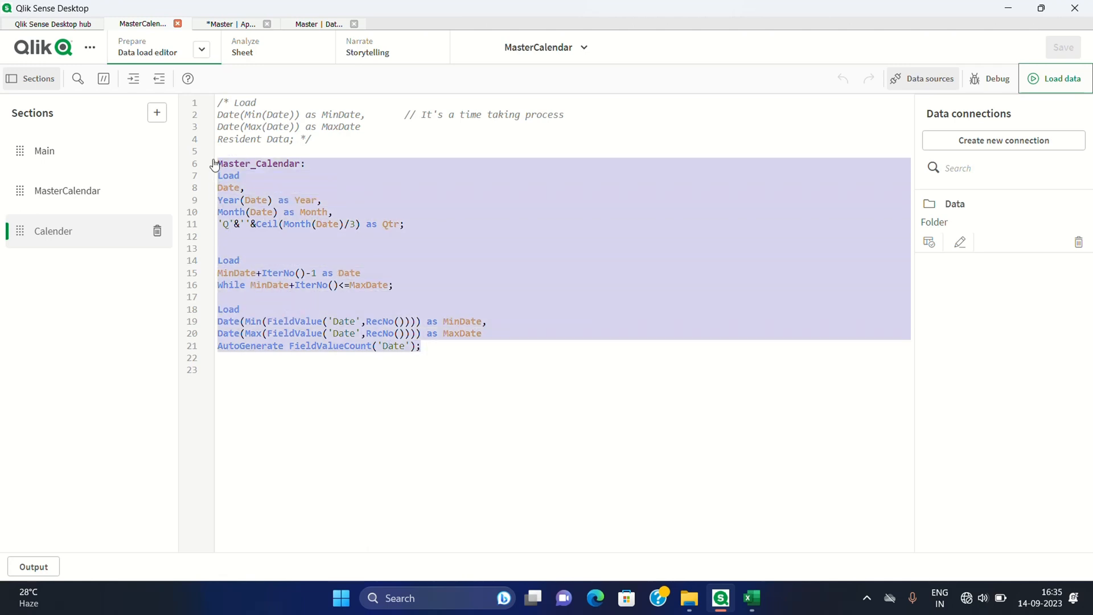
# Step: Switch to the Master app's data load editor and dismiss the completed data load report
pyautogui.click(231, 24)
pyautogui.click(306, 23)
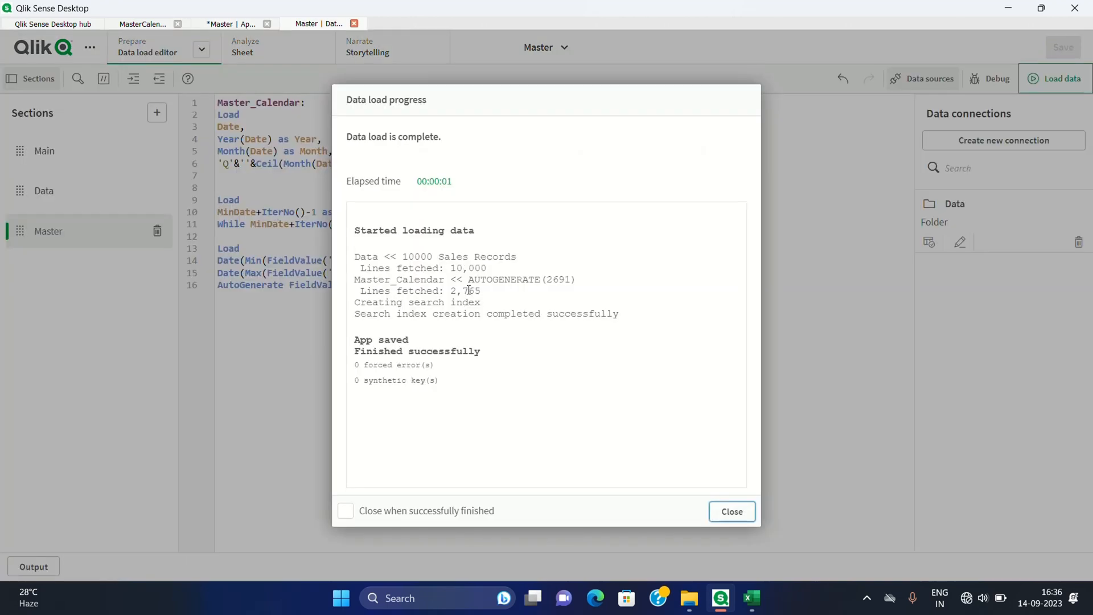
pyautogui.click(732, 511)
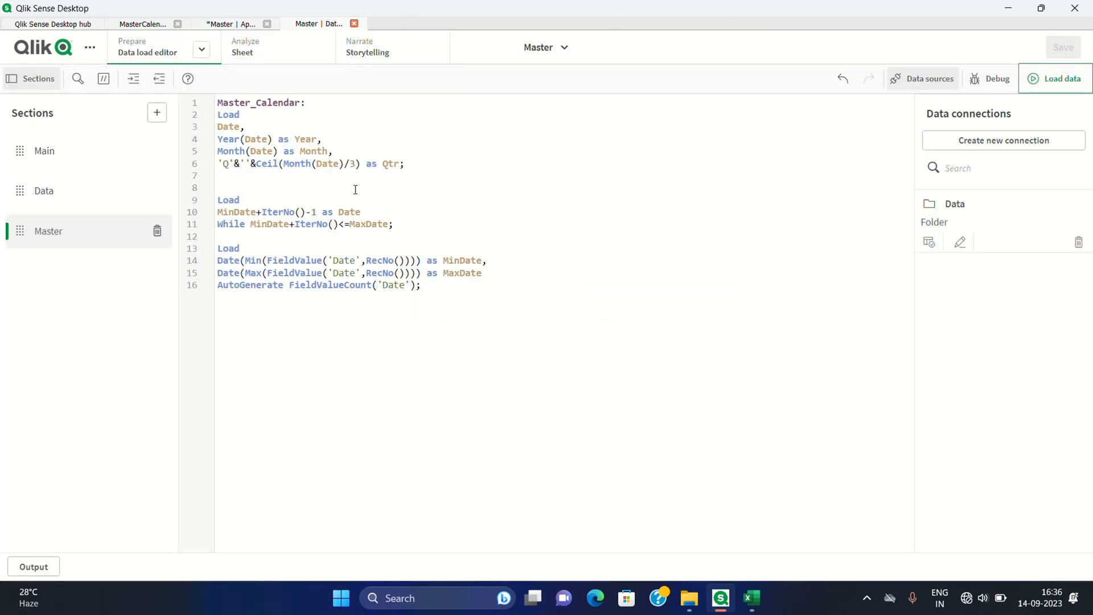
# Step: Open the Master app's sheet for editing and remove the invalid dimension from the table
pyautogui.click(246, 53)
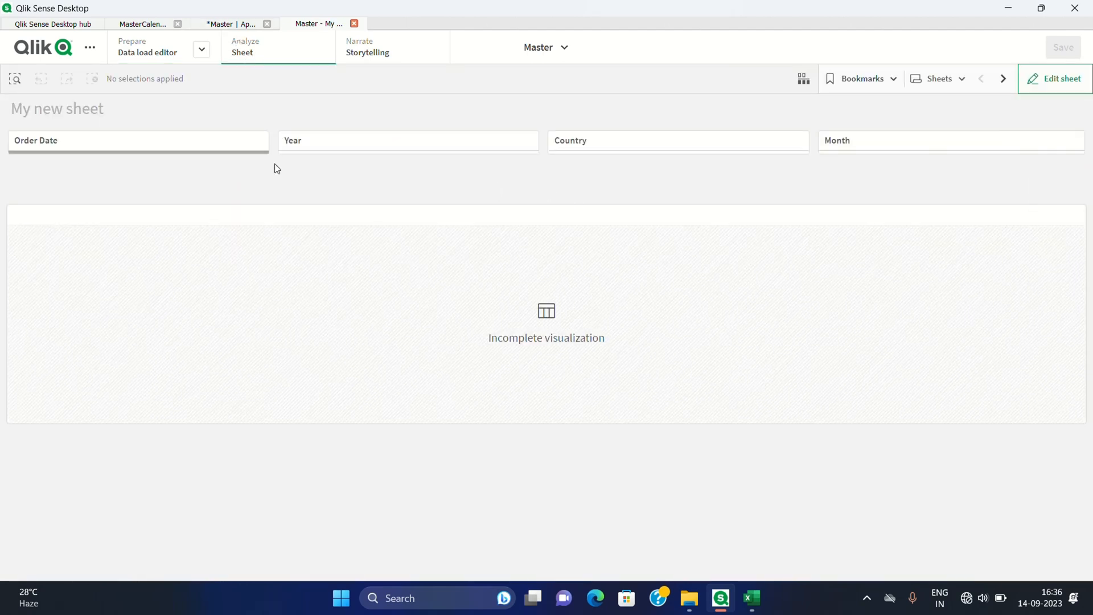
pyautogui.click(1055, 78)
pyautogui.click(570, 293)
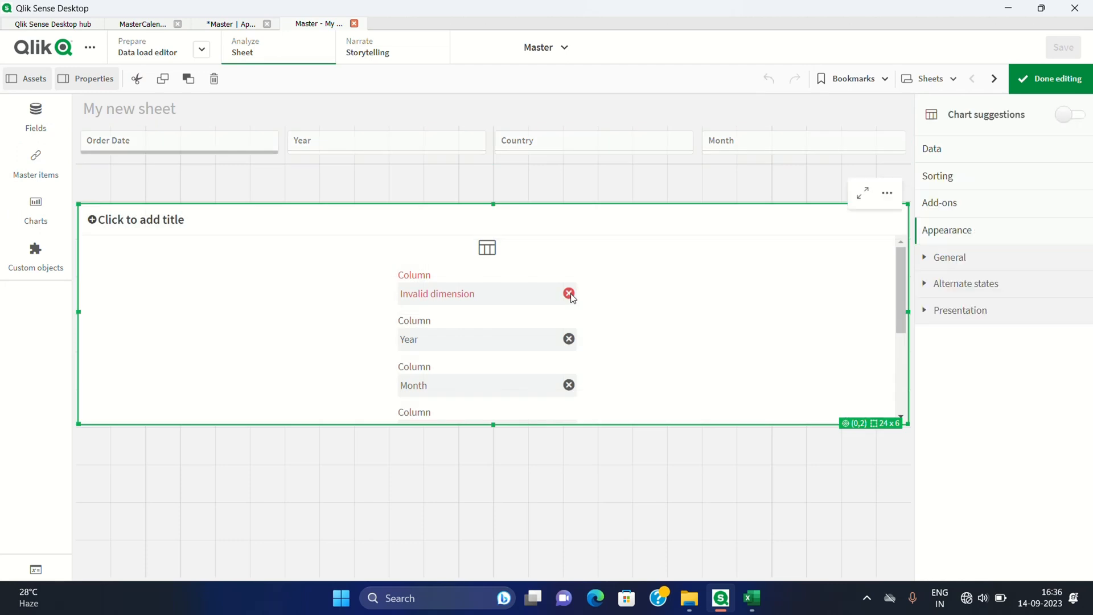
pyautogui.click(570, 293)
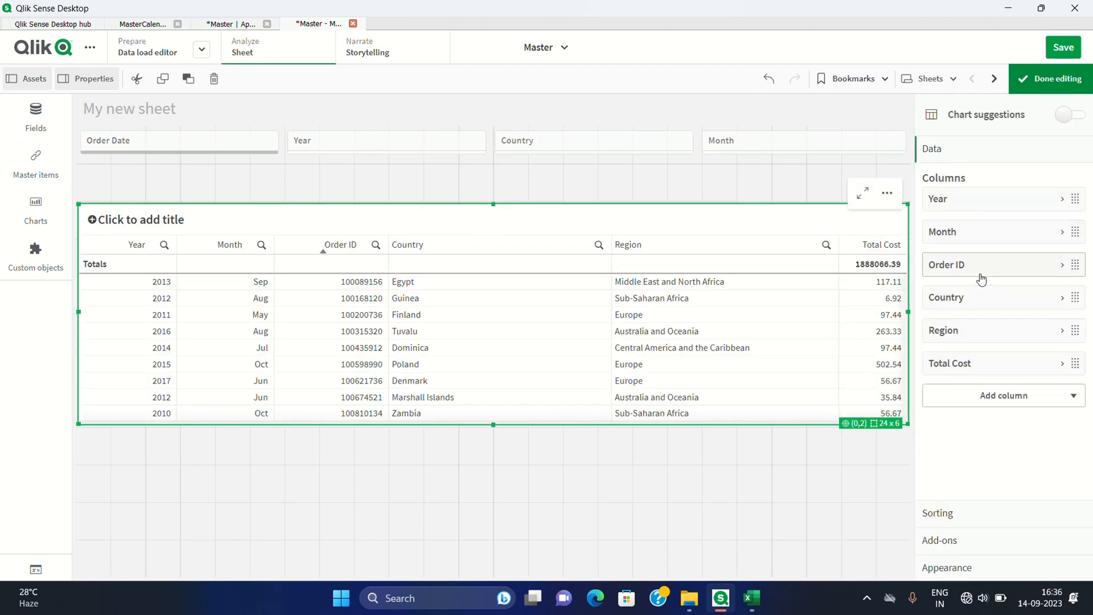
# Step: Add Date as the table's first column and replace the filter pane's invalid Order Date dimension with Date
pyautogui.click(983, 397)
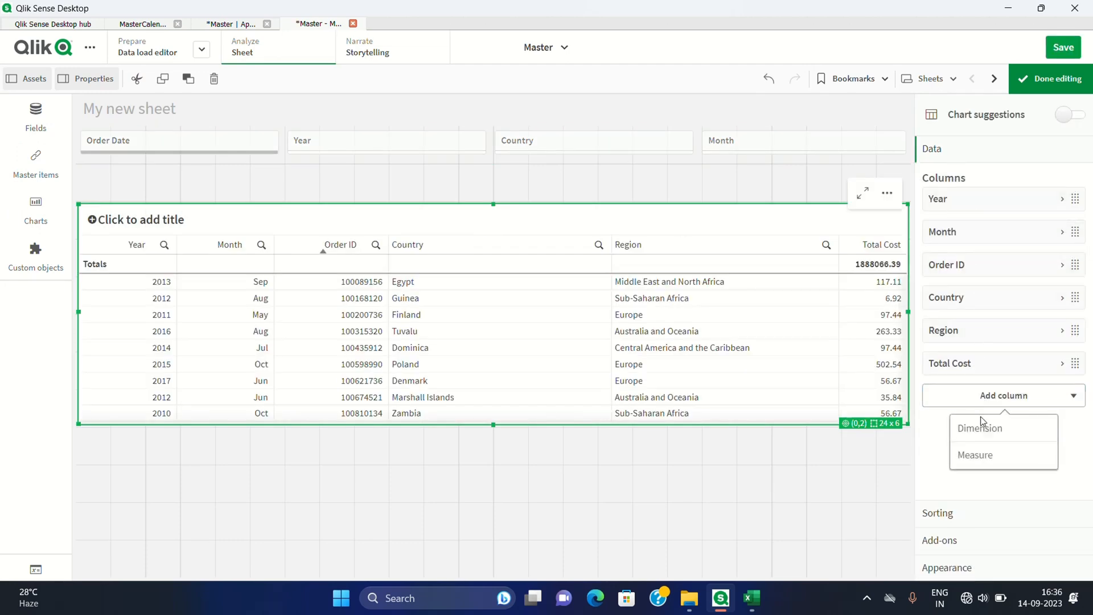
pyautogui.click(982, 428)
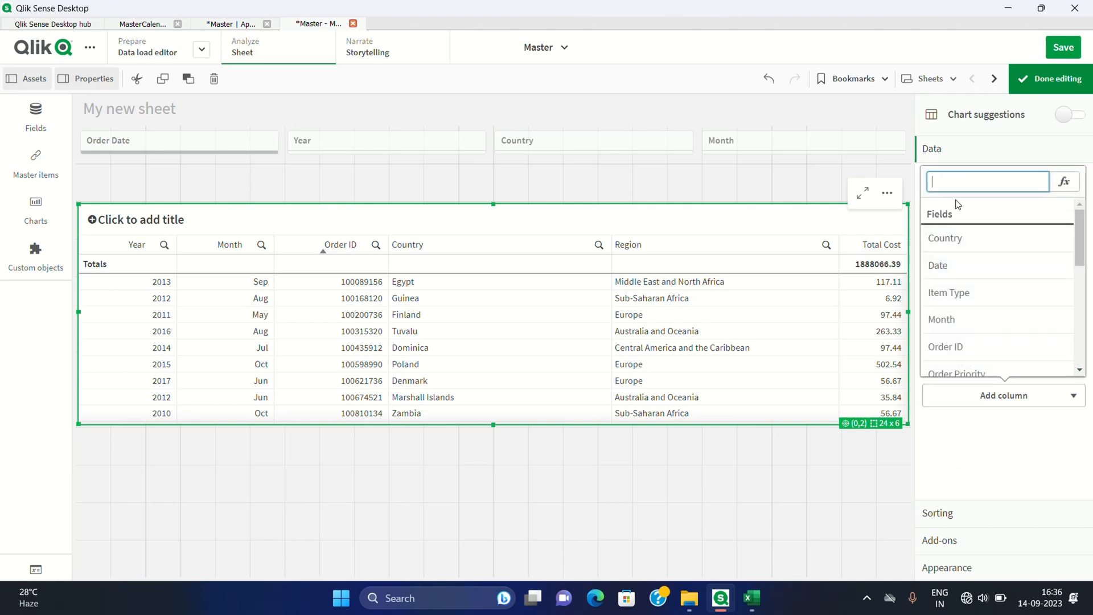
pyautogui.write('date')
pyautogui.click(964, 241)
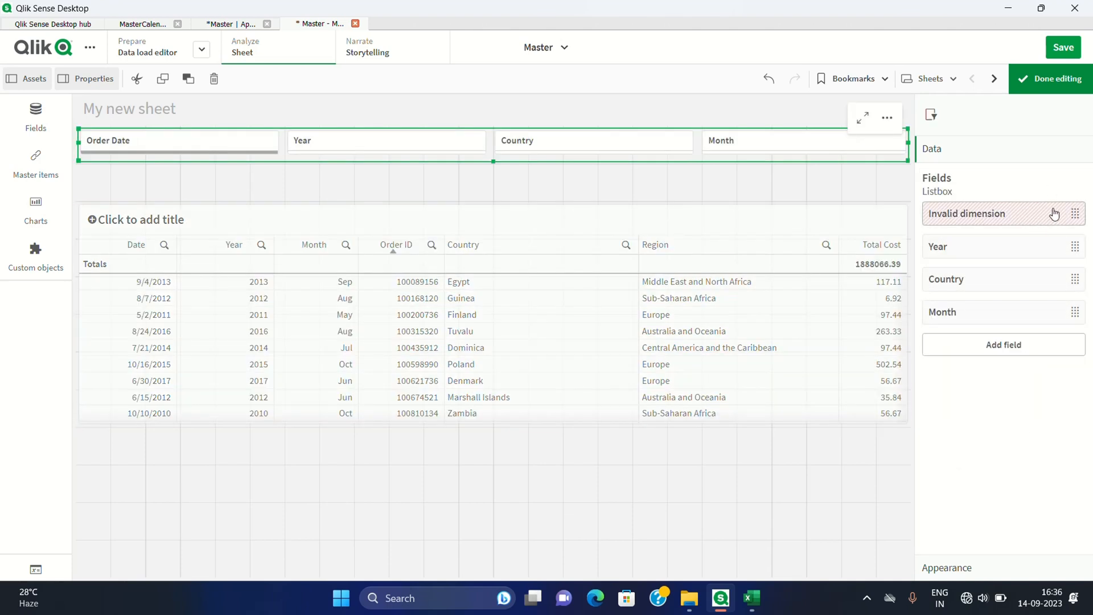
pyautogui.click(224, 125)
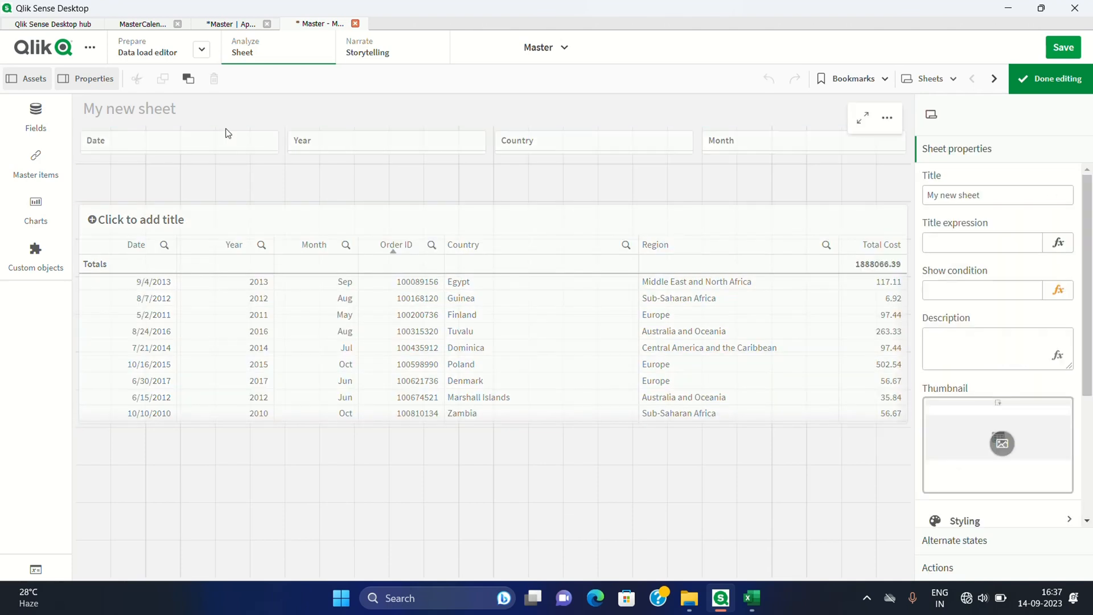
# Step: Open the Master app's data model viewer and place the Data table with Master_Calendar beside it on its right
pyautogui.click(164, 52)
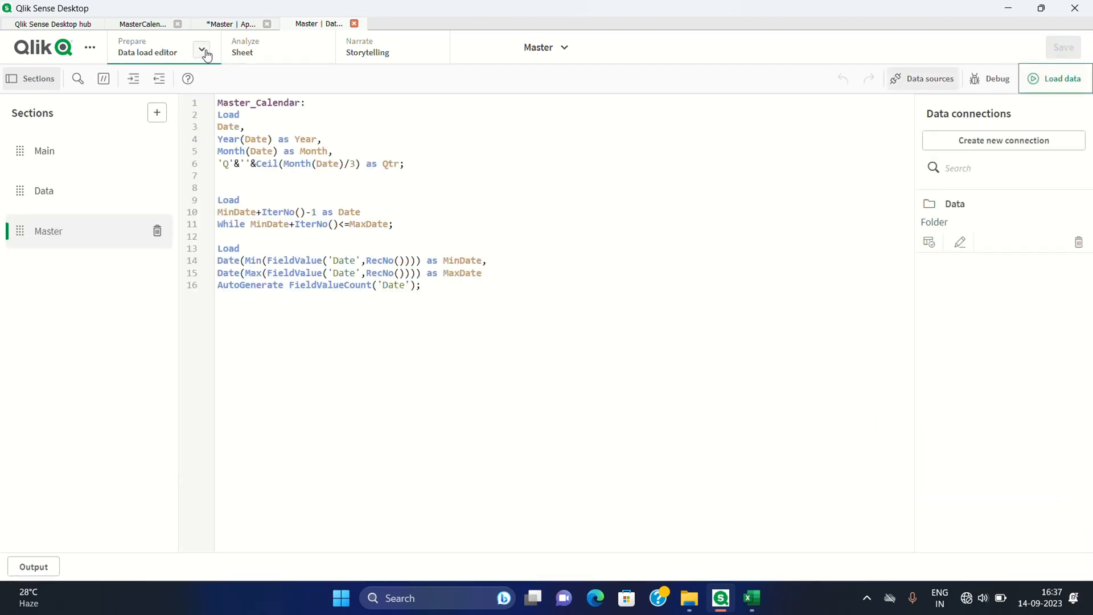
pyautogui.click(203, 51)
pyautogui.click(174, 134)
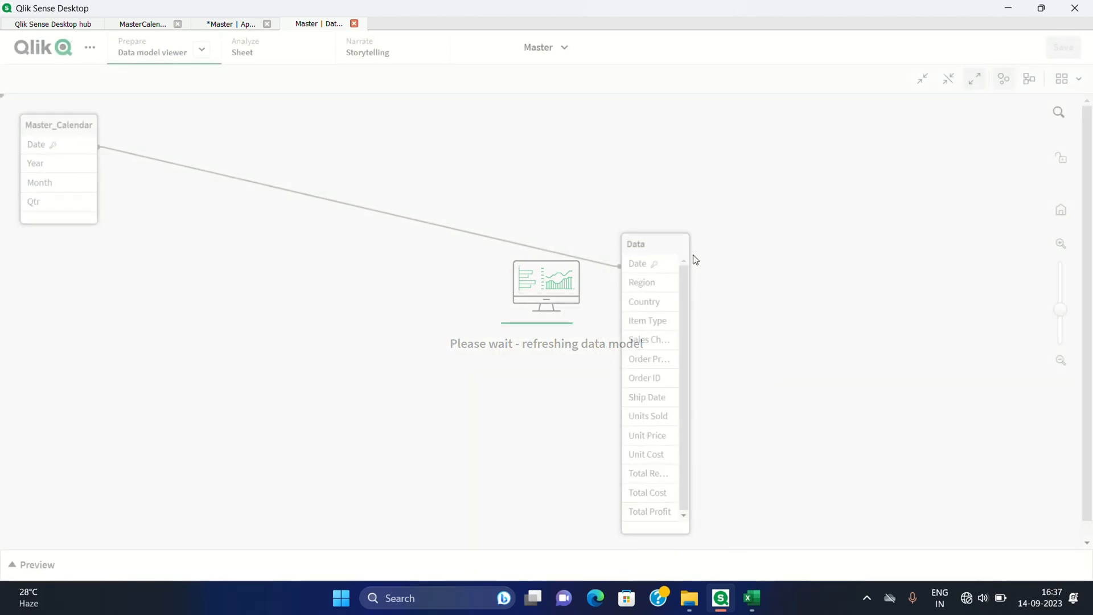
pyautogui.moveTo(633, 242); pyautogui.dragTo(482, 124)
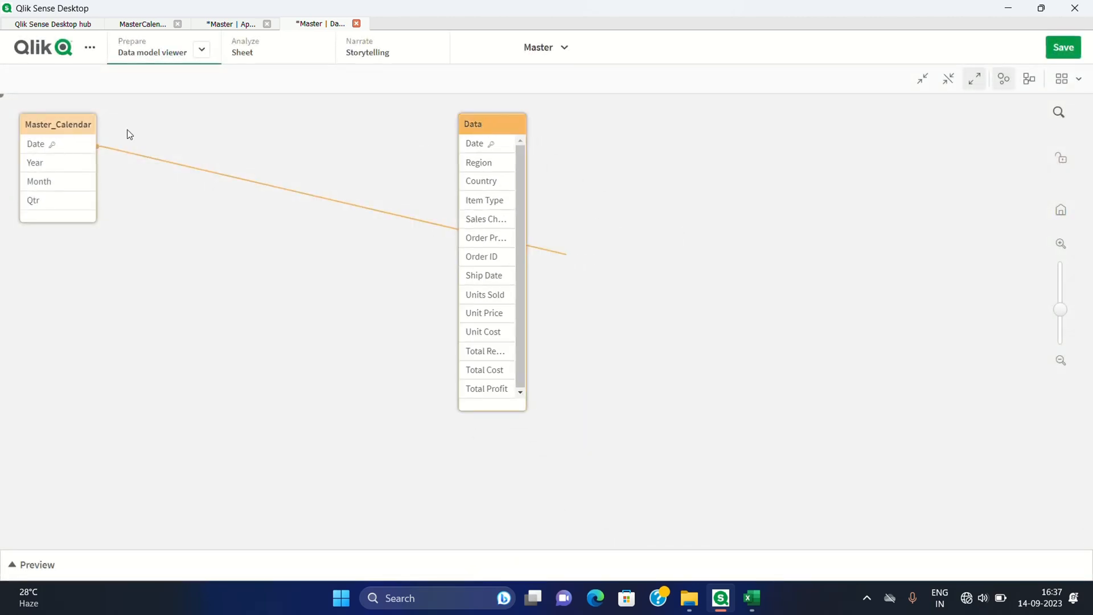
pyautogui.moveTo(68, 131); pyautogui.dragTo(693, 133)
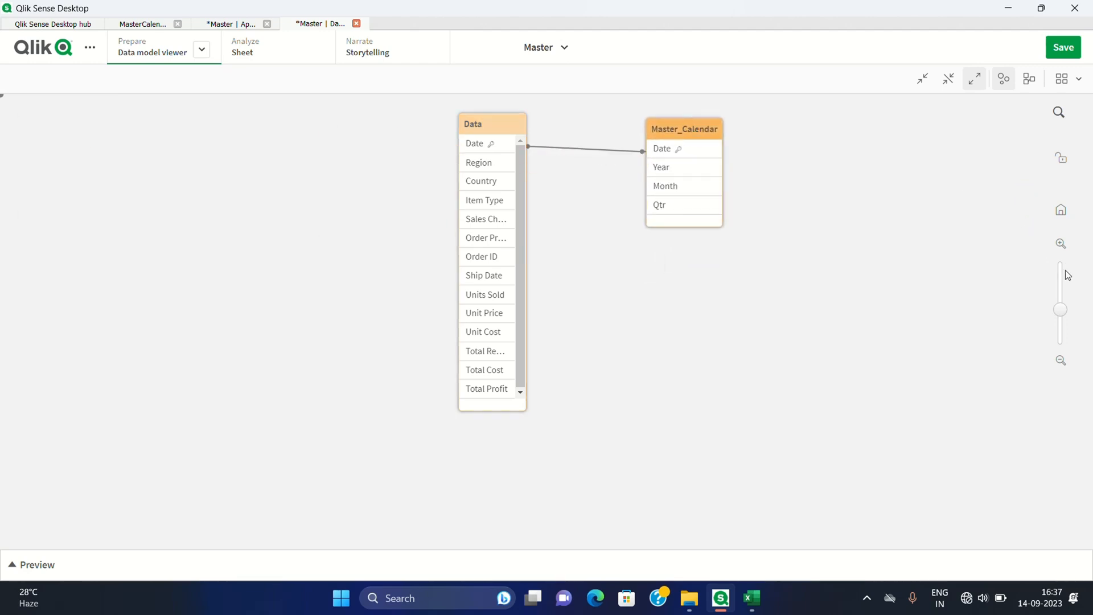
pyautogui.moveTo(1063, 309); pyautogui.dragTo(1063, 304)
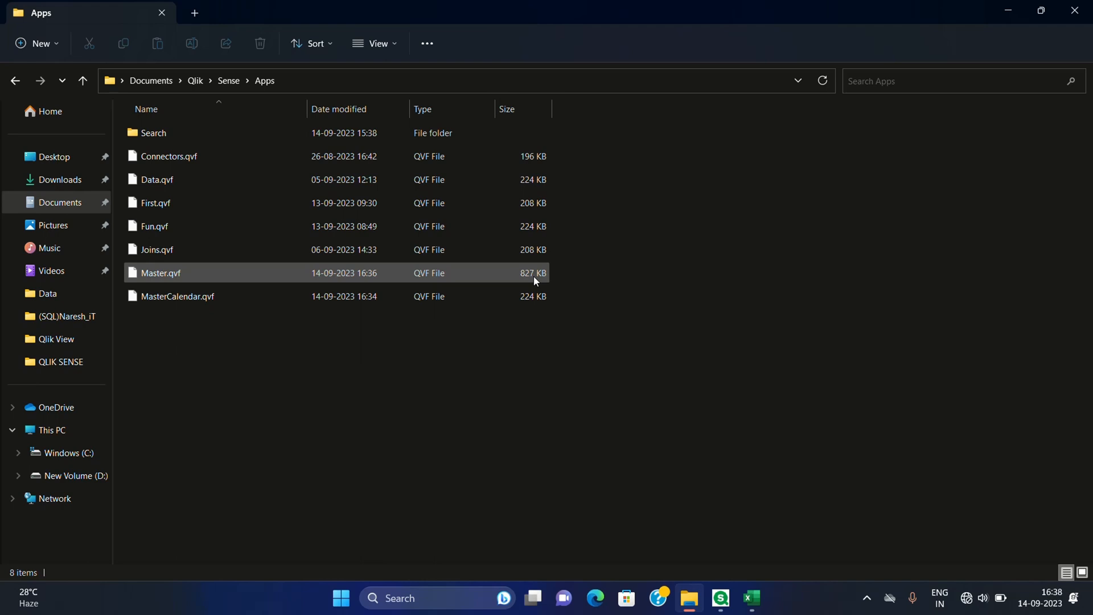
# Step: Switch back from File Explorer to Qlik Sense and open the Master app's sheet
pyautogui.click(721, 610)
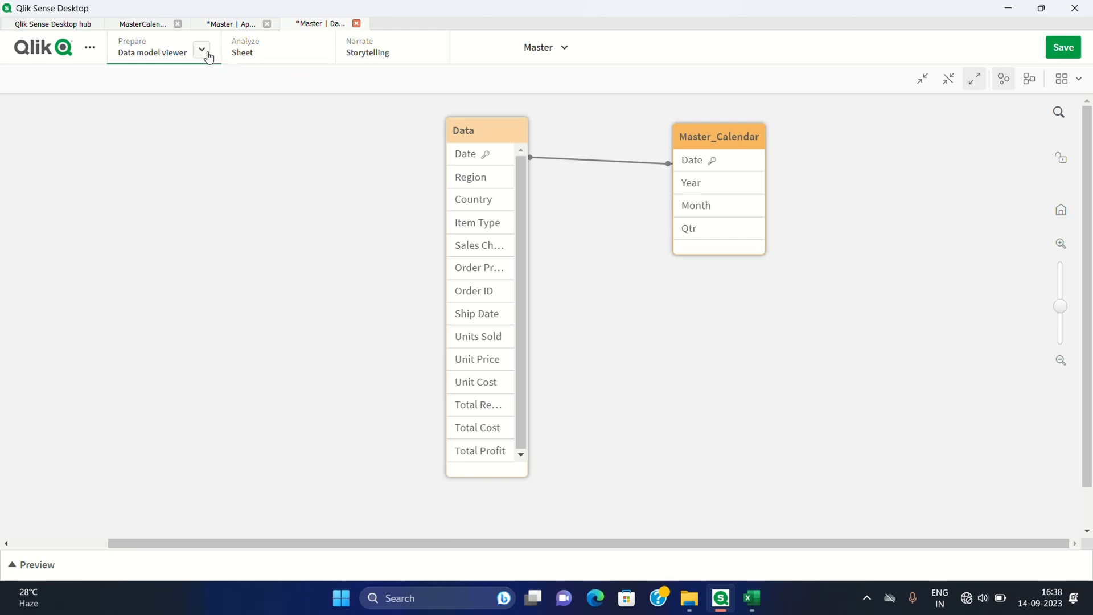
pyautogui.click(250, 51)
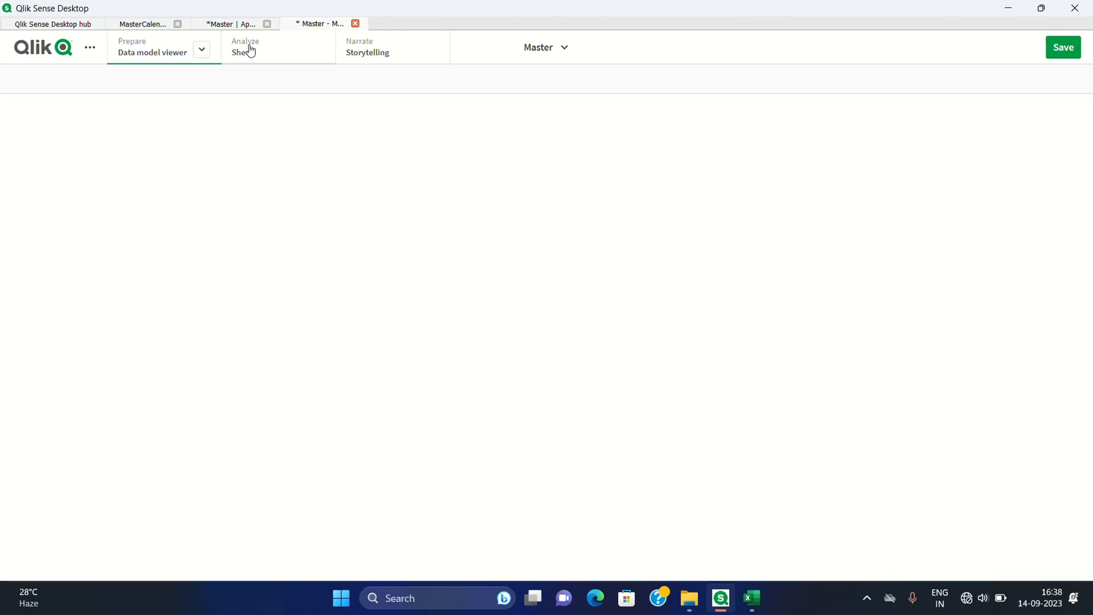